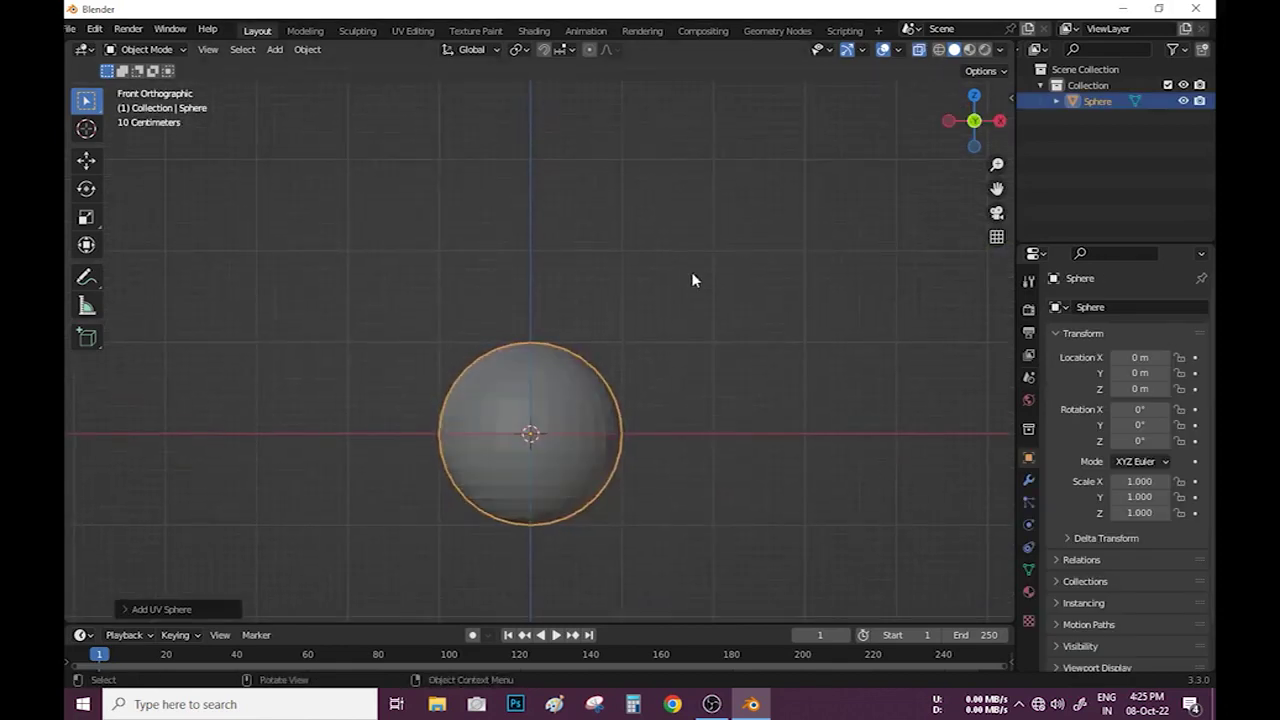
# Pull the sphere's top up into an egg shape and widen the top.
pyautogui.press('Tab')
pyautogui.scroll(-7, 721, 338)
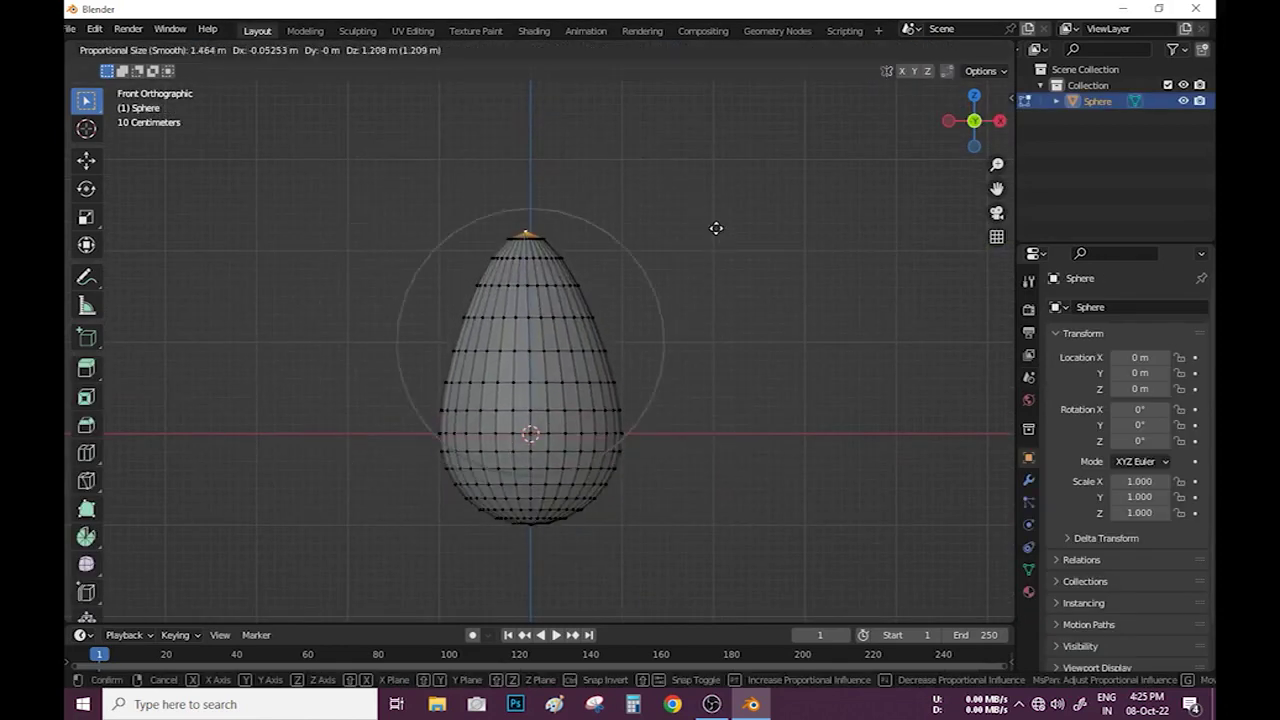
pyautogui.click(717, 232)
pyautogui.press('s')
pyautogui.scroll(-4, 760, 270)
pyautogui.scroll(5, 886, 337)
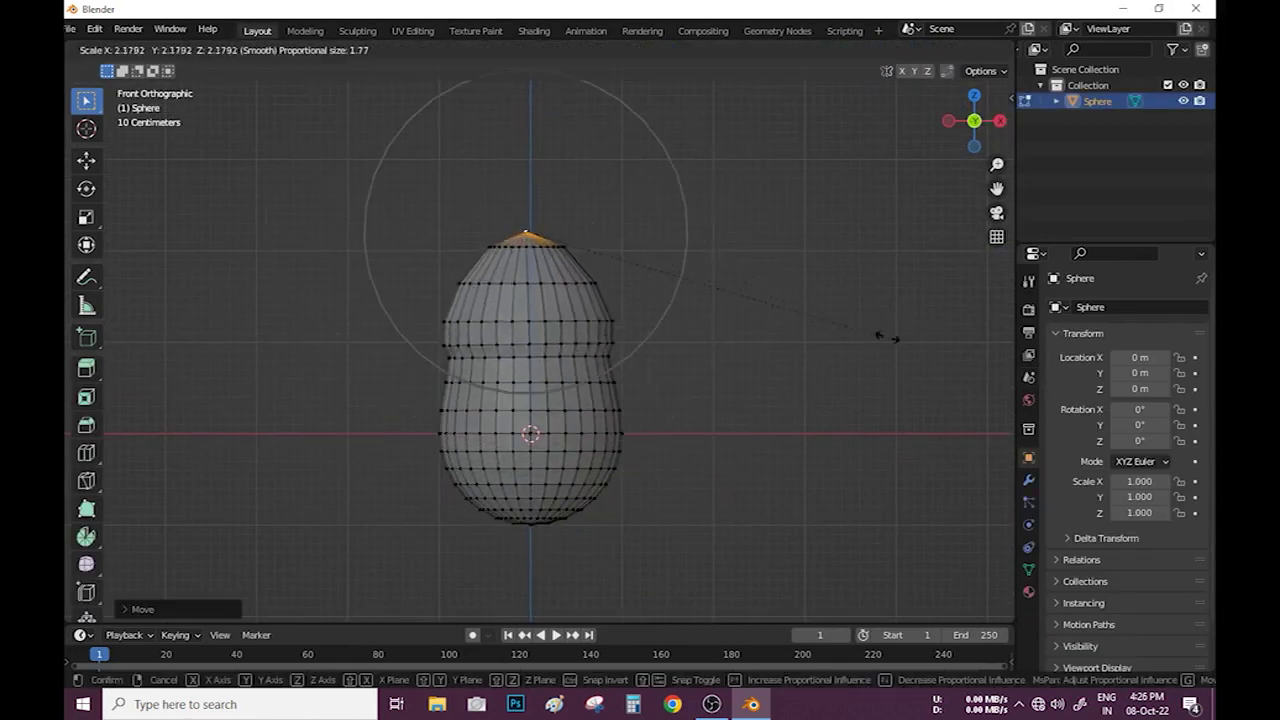
pyautogui.click(780, 288)
pyautogui.press('g')
pyautogui.press('z')
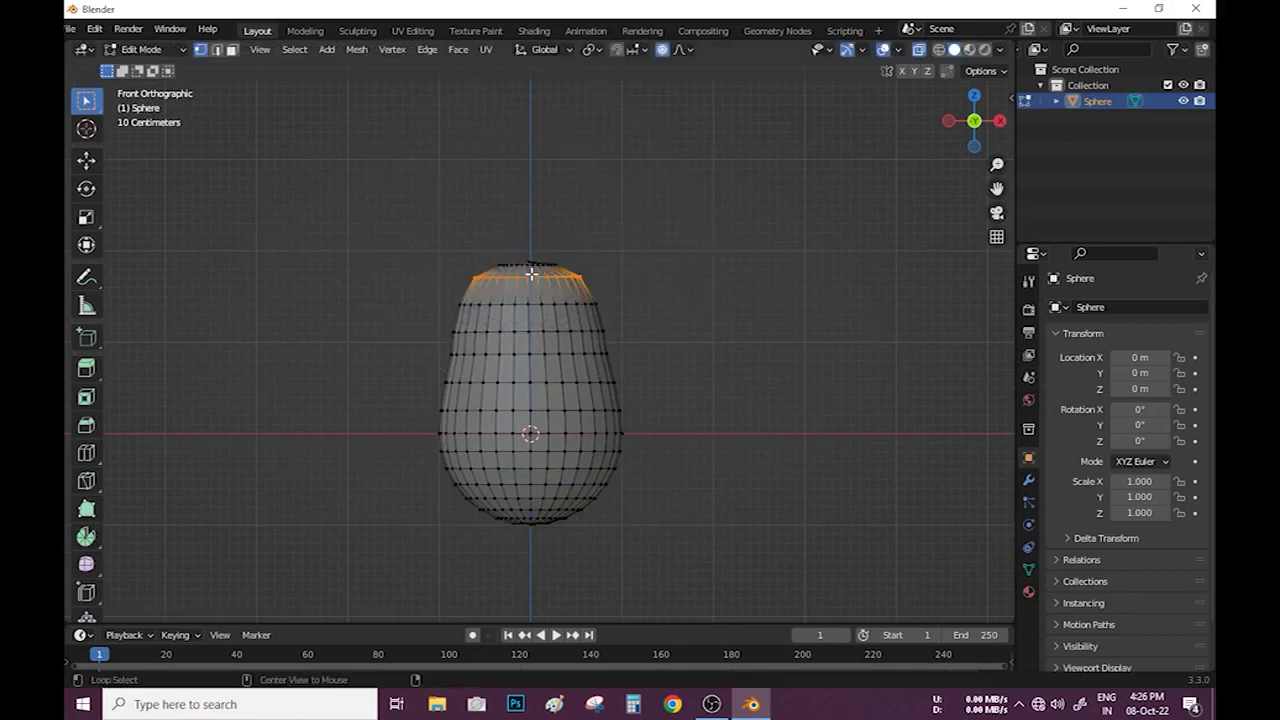
# Widen the top ring of the head and narrow a lower ring.
pyautogui.press('s')
pyautogui.click(876, 317)
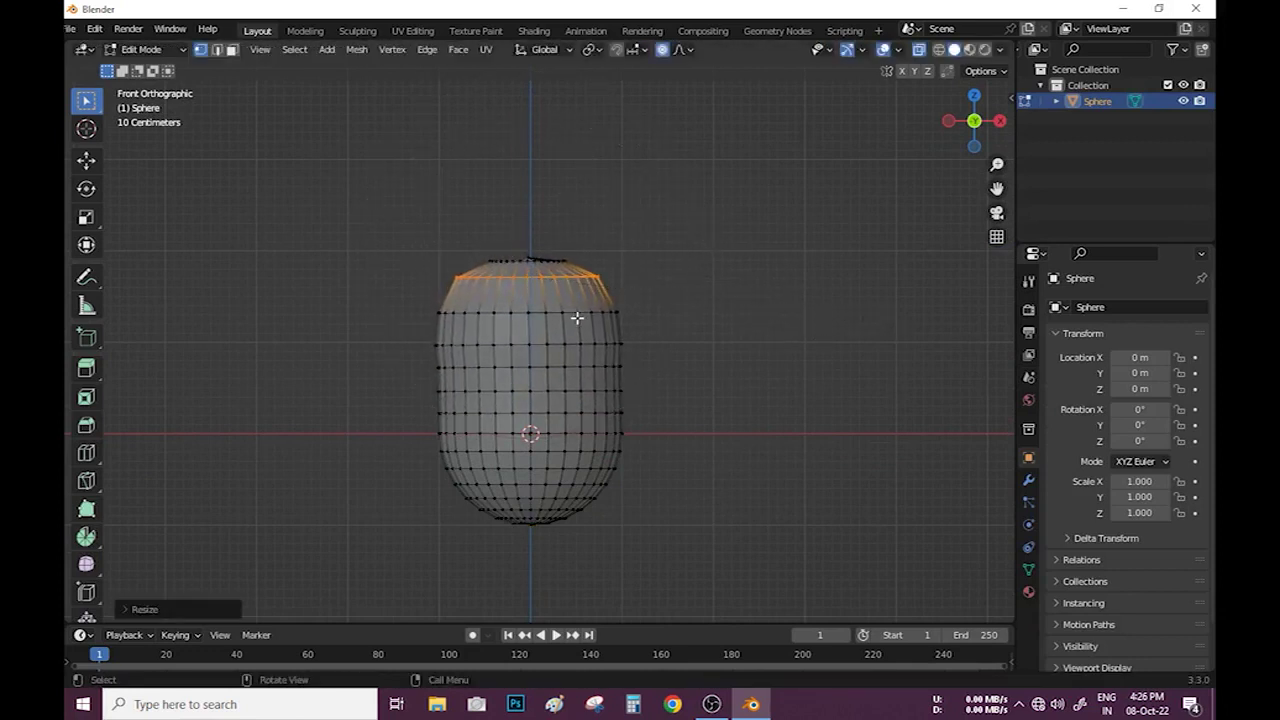
pyautogui.hotkey('ctrl', 'z')
pyautogui.press('s')
pyautogui.click(771, 488)
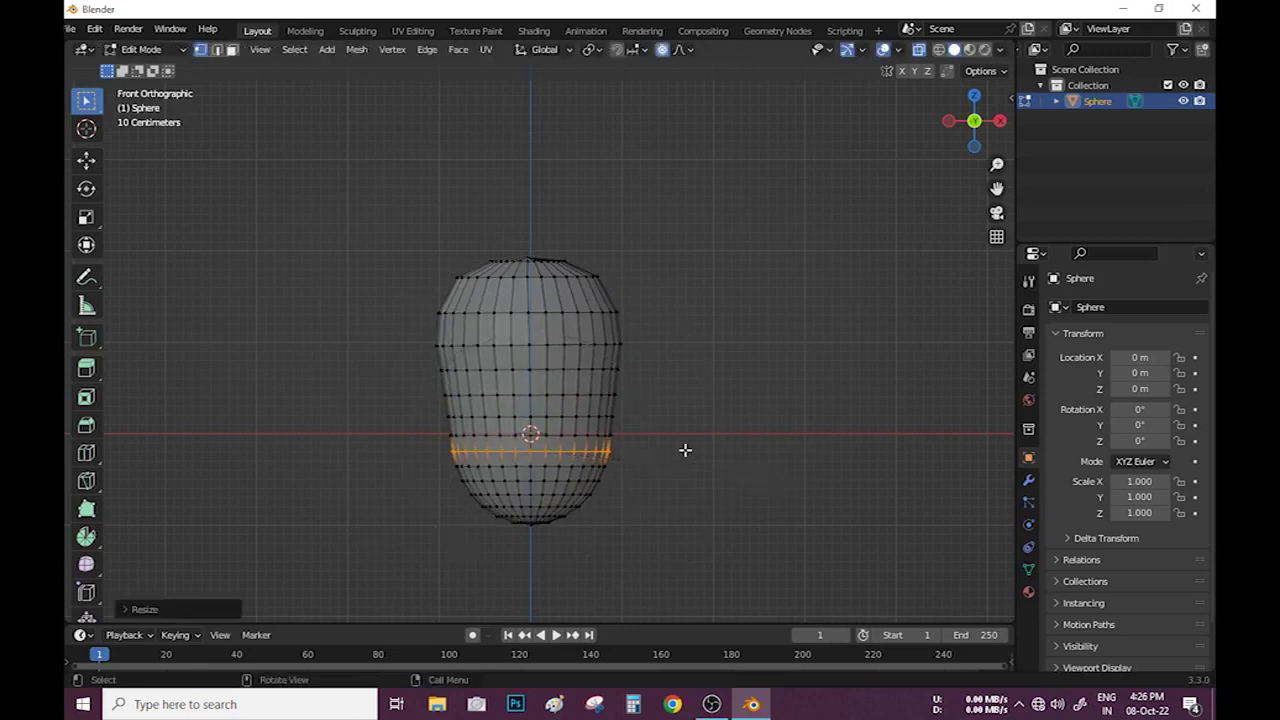
pyautogui.press('Tab')
# Subdivide the head, shade it smooth and apply the subdivision permanently.
pyautogui.moveTo(683, 449)
pyautogui.mouseDown(button='middle')
pyautogui.moveTo(620, 423)
pyautogui.moveTo(574, 340)
pyautogui.mouseUp(button='middle')
pyautogui.scroll(-2, 609, 365)
pyautogui.hotkey('ctrl', '1')
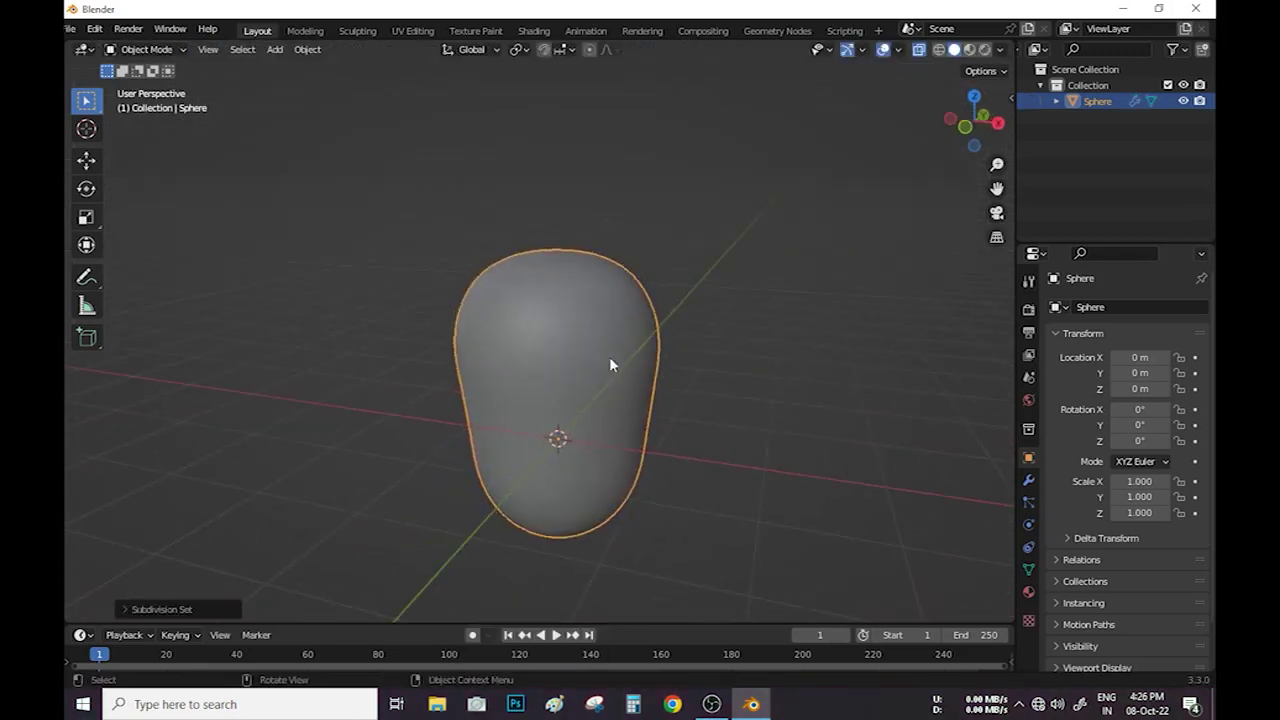
pyautogui.click(1028, 480)
pyautogui.hotkey('ctrl', 'a')
pyautogui.press('KP_1')
# Sculpt eye sockets into the head, then return to Object Mode.
pyautogui.click(146, 49)
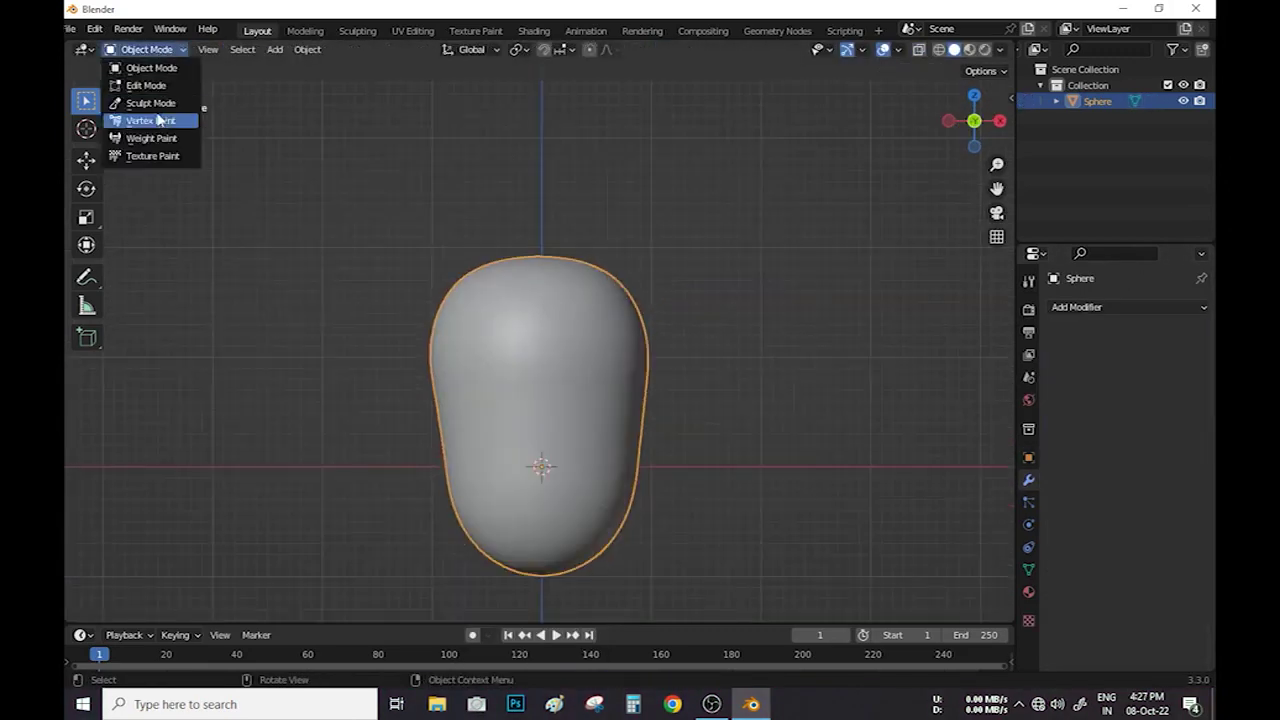
pyautogui.click(134, 100)
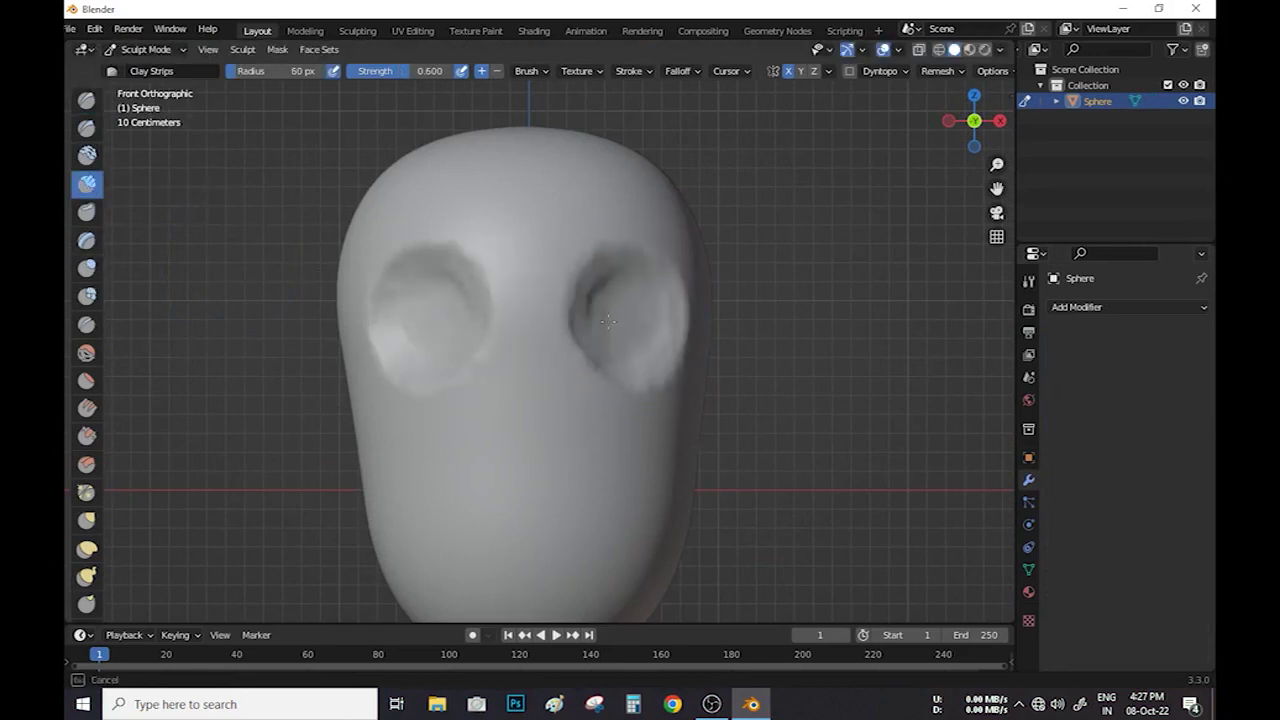
pyautogui.moveTo(673, 370); pyautogui.dragTo(677, 308, button='middle')
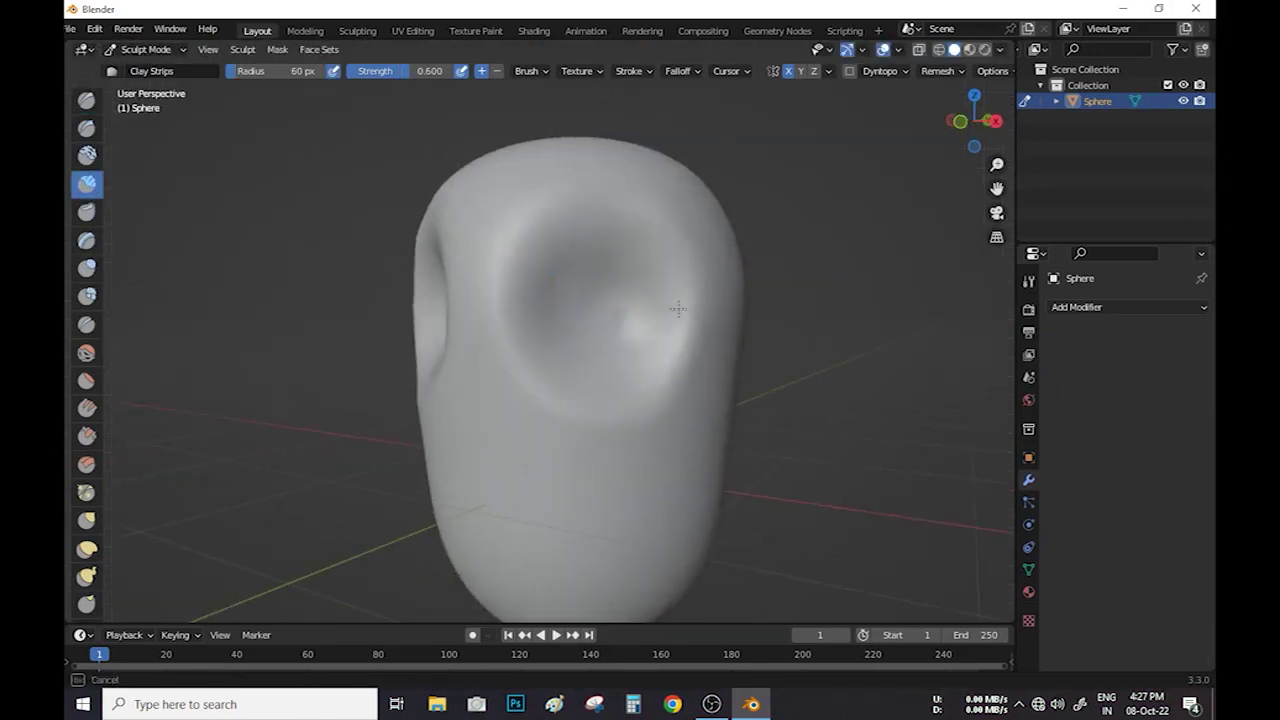
pyautogui.moveTo(560, 318)
pyautogui.mouseDown(button='middle')
pyautogui.moveTo(697, 331)
pyautogui.moveTo(604, 488)
pyautogui.mouseUp(button='middle')
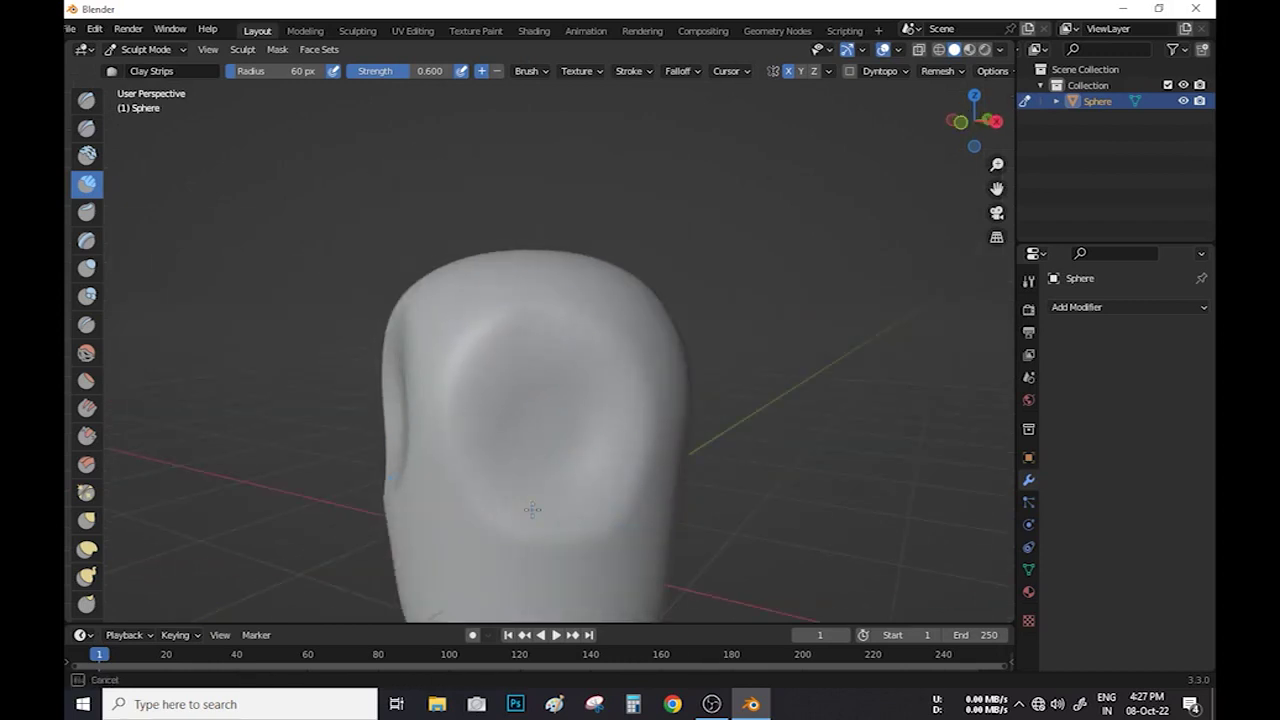
pyautogui.moveTo(532, 509)
pyautogui.mouseDown(button='middle')
pyautogui.moveTo(766, 409)
pyautogui.moveTo(676, 440)
pyautogui.mouseUp(button='middle')
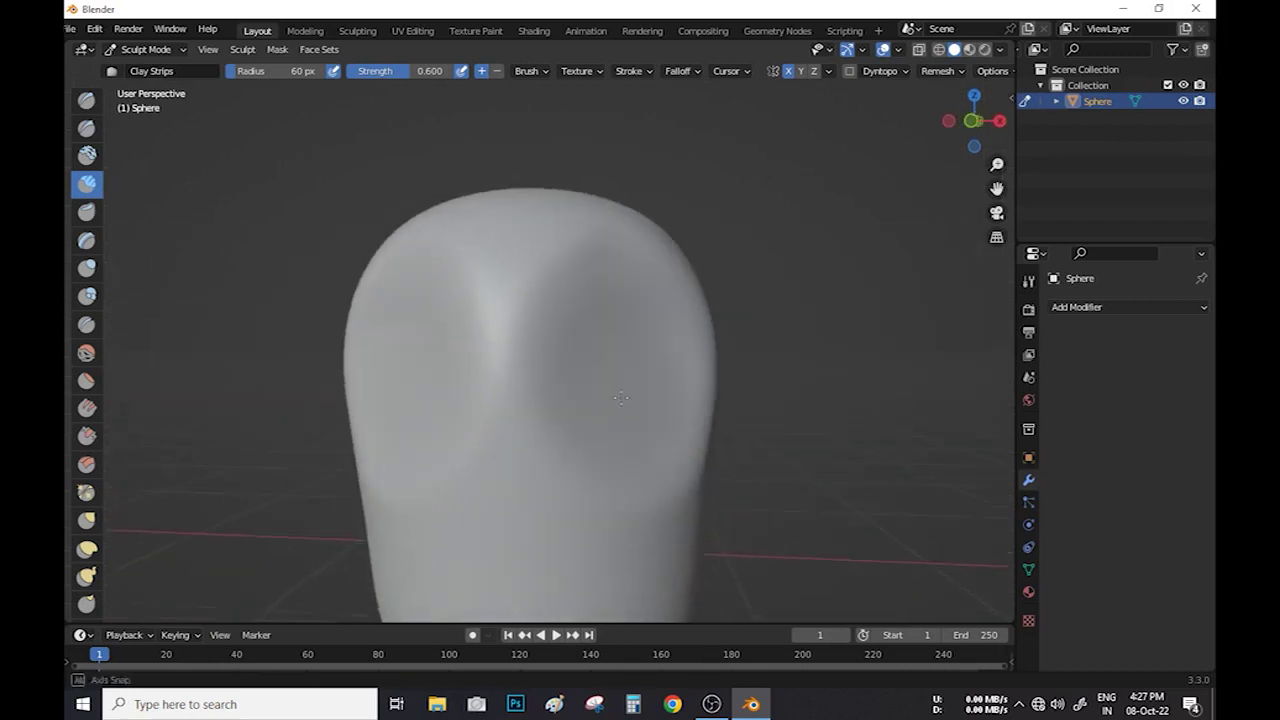
pyautogui.hotkey('ctrl', 'Tab')
pyautogui.scroll(-2, 632, 303)
pyautogui.press('KP_1')
# Add a small UV sphere and place it in the right eye socket.
pyautogui.hotkey('shift', 'a')
pyautogui.click(690, 272)
pyautogui.scroll(2, 690, 279)
pyautogui.press('s')
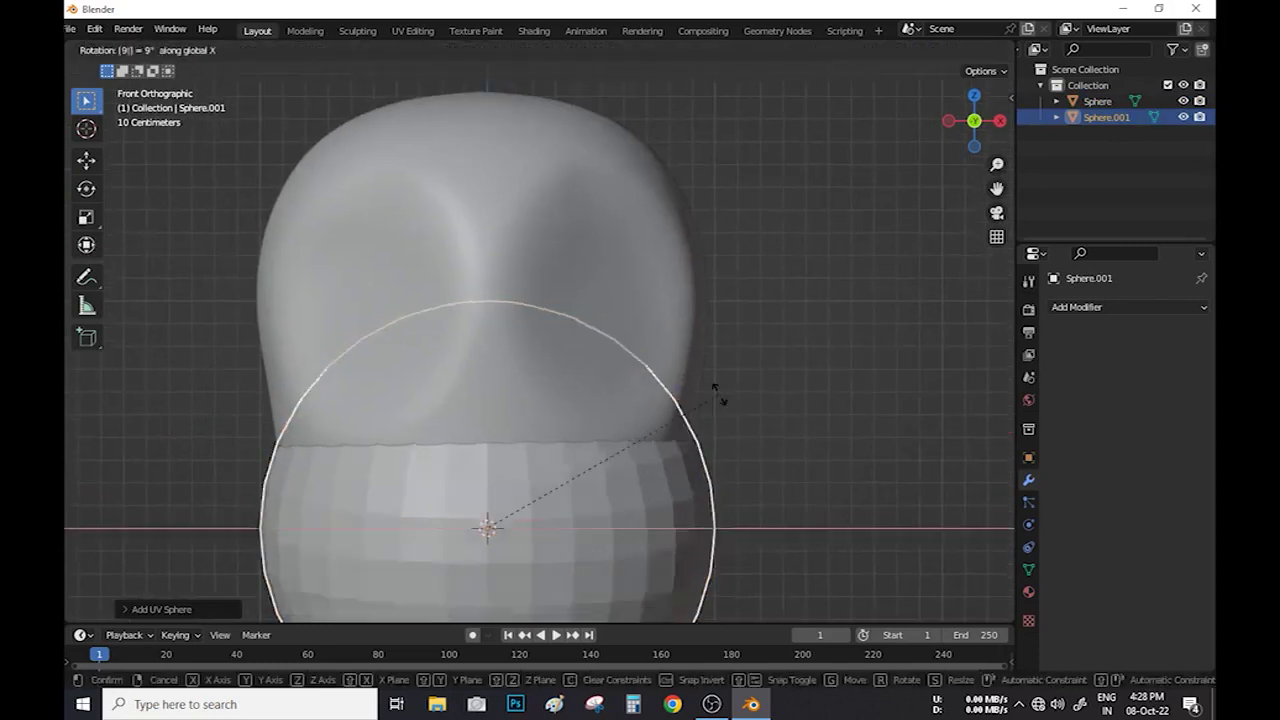
pyautogui.click(631, 386)
pyautogui.press('KP_3')
pyautogui.press('s')
pyautogui.click(714, 249)
pyautogui.press('g')
pyautogui.click(757, 286)
pyautogui.press('KP_1')
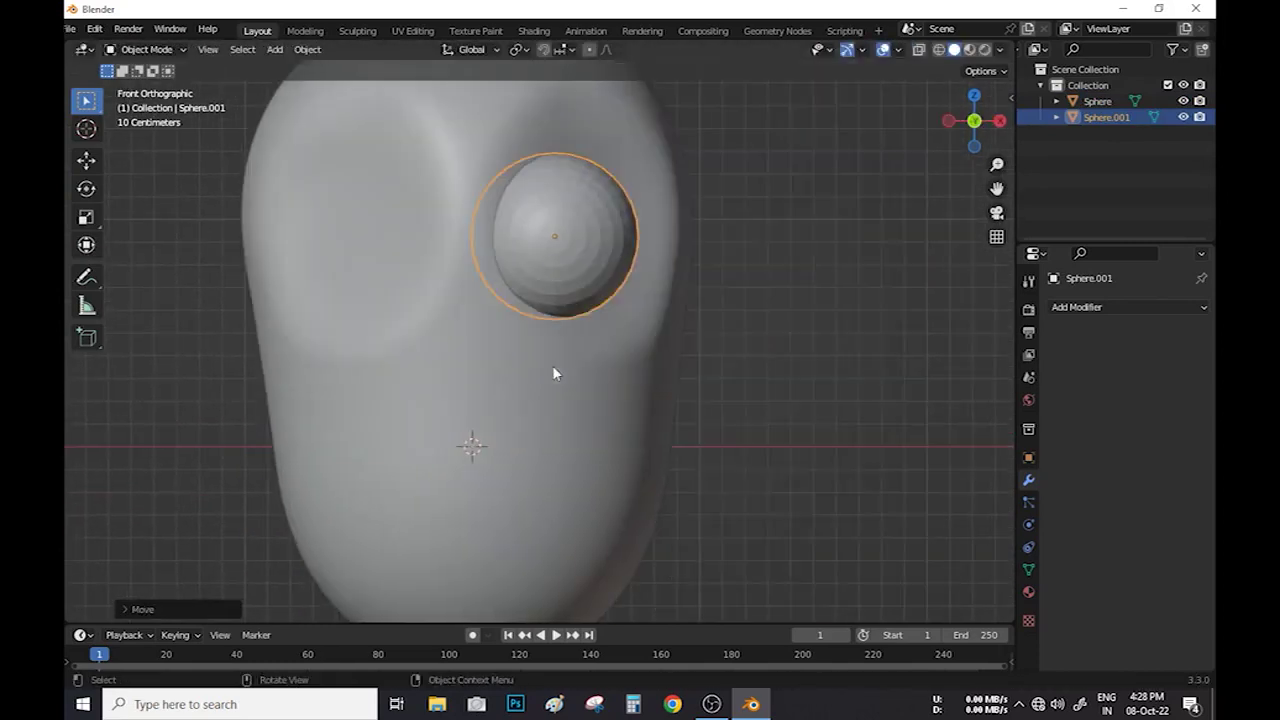
# Flatten the eye sphere into a disc, rotate and enlarge it, and reposition it.
pyautogui.moveTo(691, 335)
pyautogui.mouseDown(button='middle')
pyautogui.moveTo(768, 527)
pyautogui.moveTo(692, 230)
pyautogui.moveTo(540, 208)
pyautogui.moveTo(618, 520)
pyautogui.mouseUp(button='middle')
pyautogui.press('y')
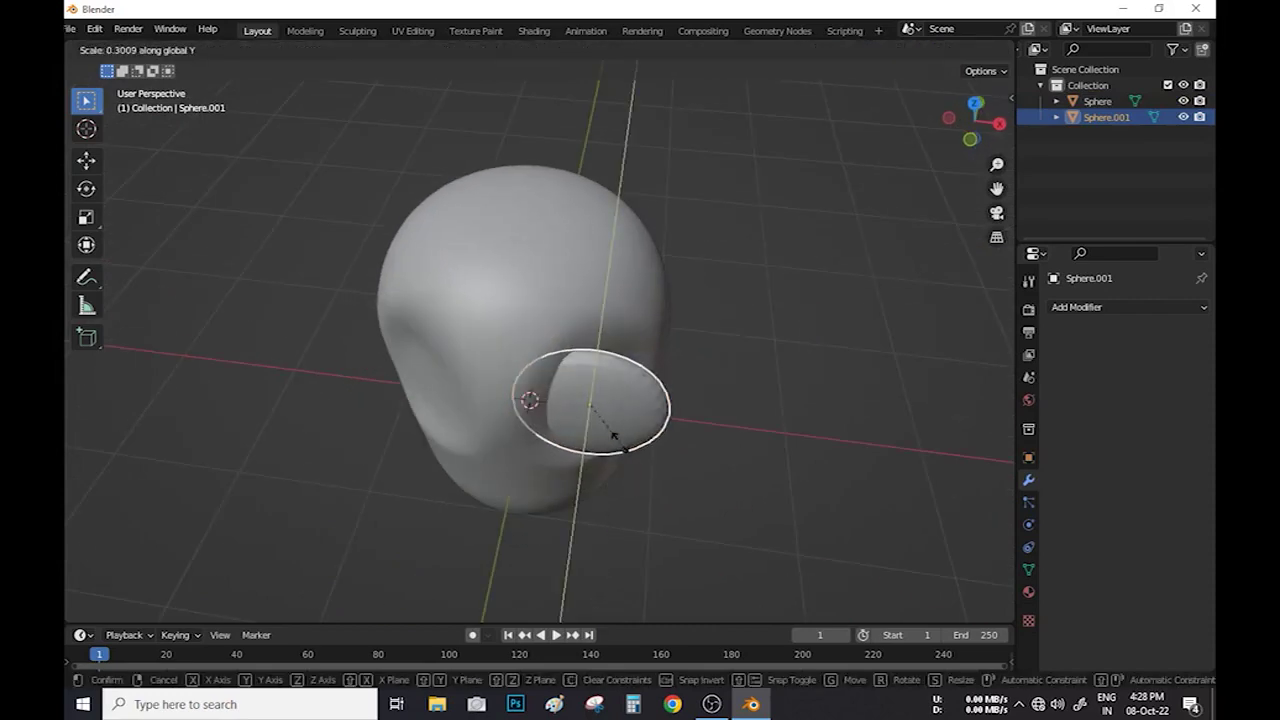
pyautogui.click(611, 434)
pyautogui.press('KP_1')
pyautogui.press('KP_7')
pyautogui.press('r')
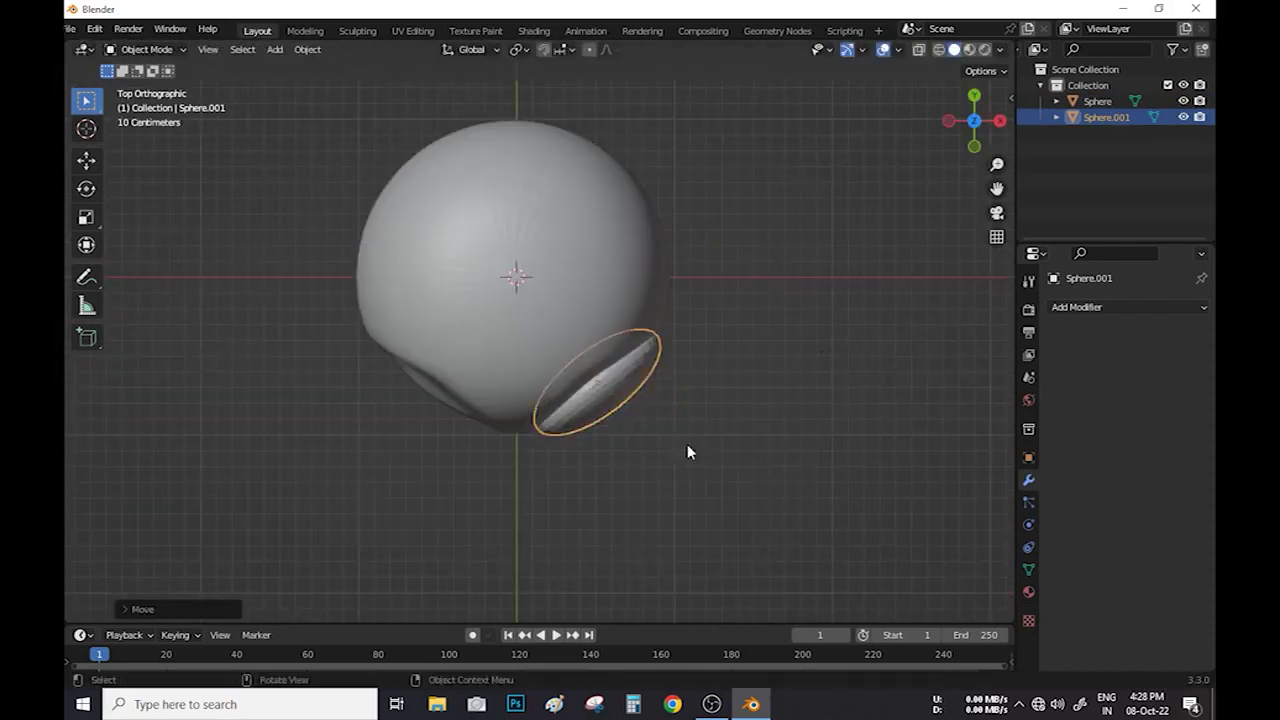
pyautogui.moveTo(687, 444); pyautogui.dragTo(605, 310, button='middle')
pyautogui.press('s')
pyautogui.click(745, 378)
pyautogui.moveTo(745, 378)
pyautogui.mouseDown(button='middle')
pyautogui.moveTo(897, 437)
pyautogui.moveTo(700, 391)
pyautogui.mouseUp(button='middle')
pyautogui.press('g')
pyautogui.click(886, 434)
# Duplicate the eye disc, shade it smooth and switch to Sculpt Mode.
pyautogui.rightClick(700, 400)
pyautogui.click(710, 425)
pyautogui.hotkey('shift', 'd')
pyautogui.click(633, 469)
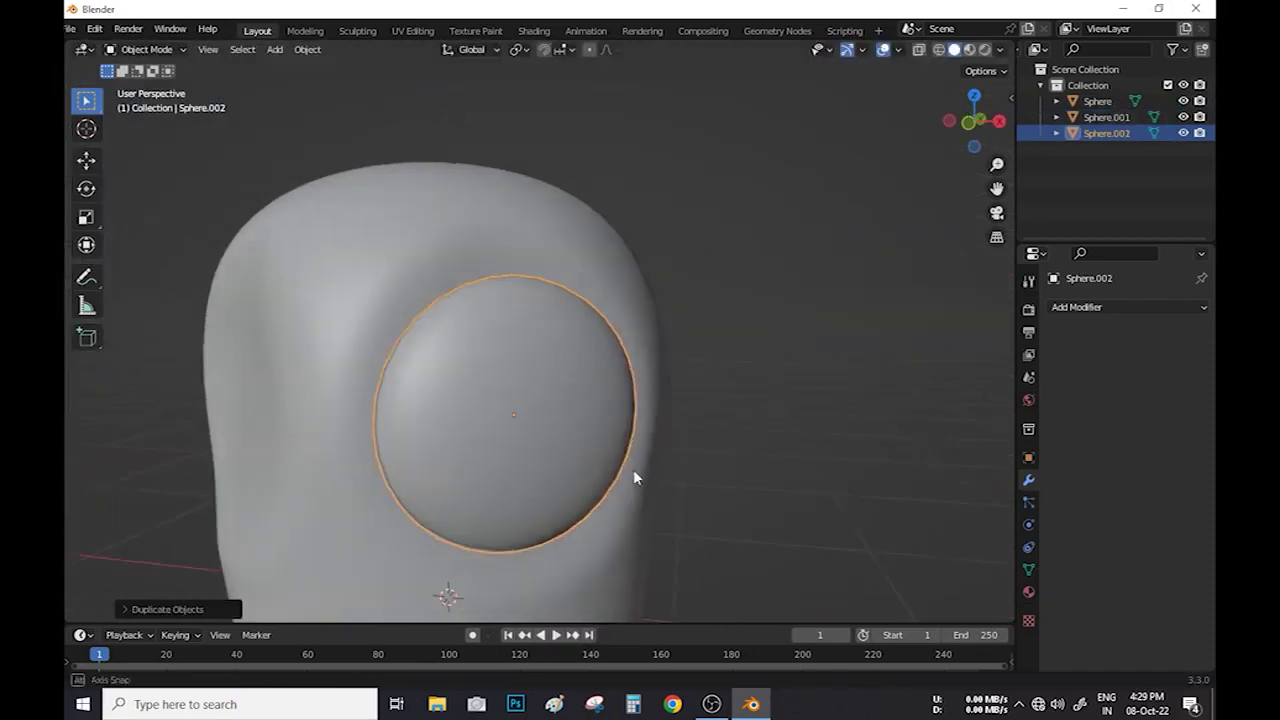
pyautogui.click(145, 49)
pyautogui.click(140, 86)
pyautogui.scroll(2, 535, 436)
# Sculpt the eye ring, then subdivide it, shade it smooth and apply.
pyautogui.moveTo(535, 436); pyautogui.dragTo(451, 325, button='middle')
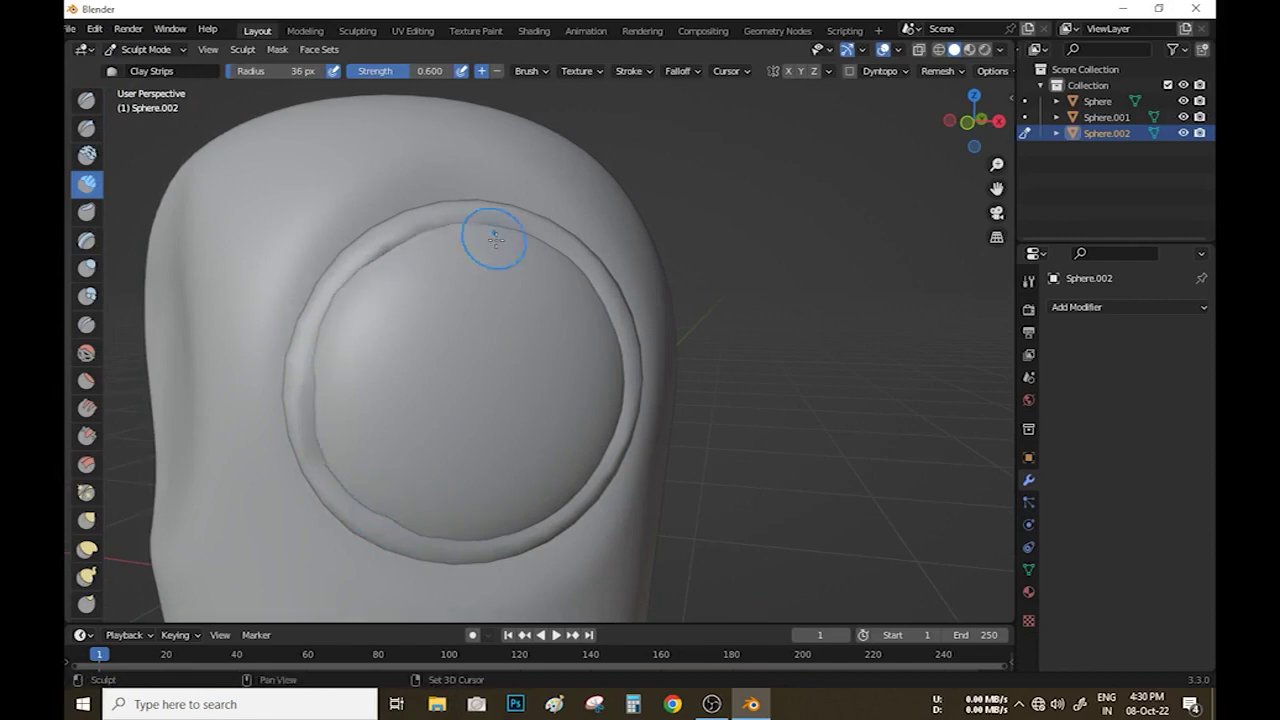
pyautogui.moveTo(495, 238); pyautogui.dragTo(394, 414, button='middle')
pyautogui.click(145, 49)
pyautogui.click(140, 62)
pyautogui.hotkey('ctrl', '1')
pyautogui.rightClick(441, 269)
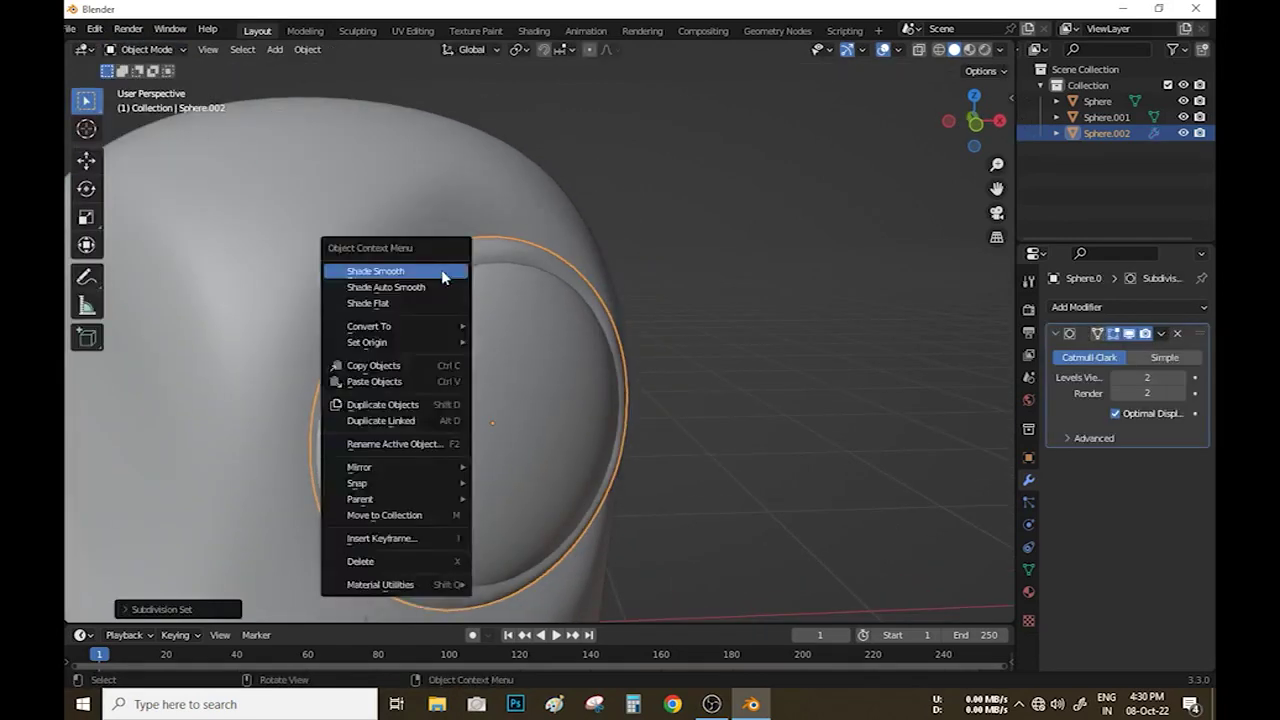
pyautogui.click(441, 271)
pyautogui.hotkey('ctrl', 'a')
pyautogui.moveTo(271, 163)
pyautogui.mouseDown(button='middle')
pyautogui.moveTo(411, 407)
pyautogui.moveTo(192, 226)
pyautogui.mouseUp(button='middle')
# Select the eye sphere Sphere.001 and inspect the eye from several angles.
pyautogui.click(411, 407)
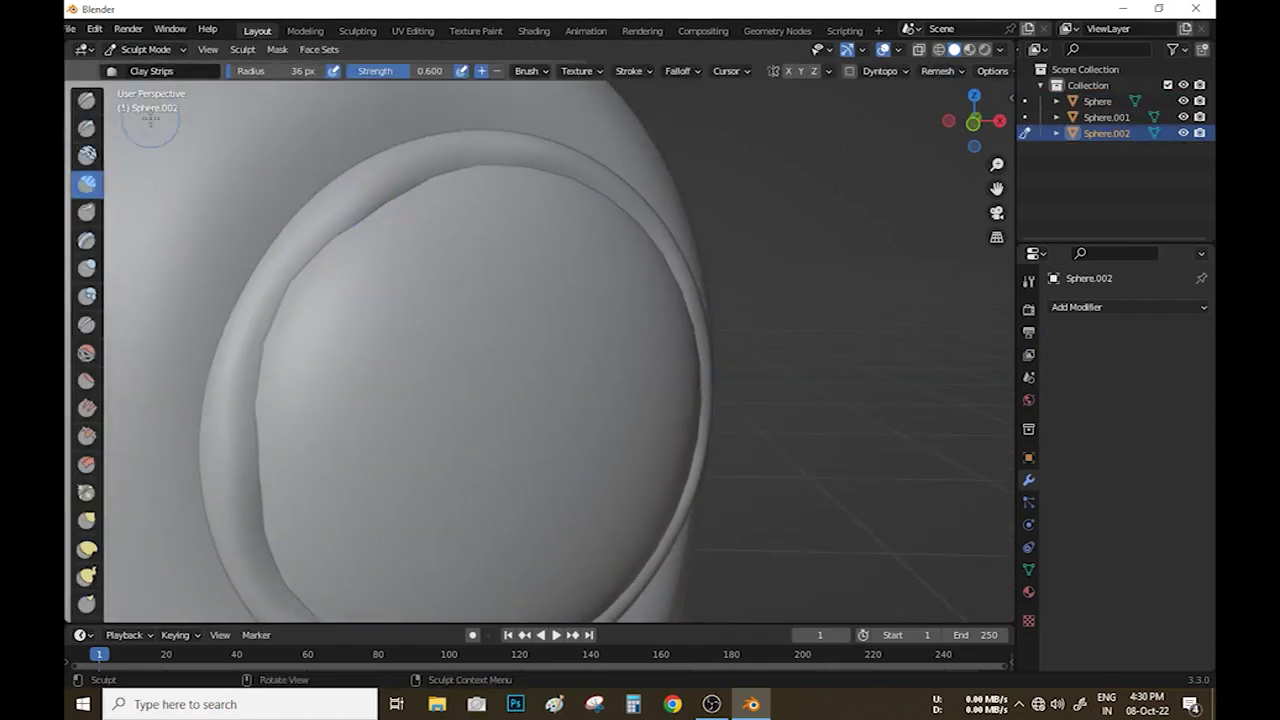
pyautogui.moveTo(330, 300)
pyautogui.mouseDown(button='middle')
pyautogui.moveTo(251, 423)
pyautogui.moveTo(325, 268)
pyautogui.moveTo(366, 403)
pyautogui.moveTo(349, 460)
pyautogui.moveTo(487, 508)
pyautogui.moveTo(503, 539)
pyautogui.mouseUp(button='middle')
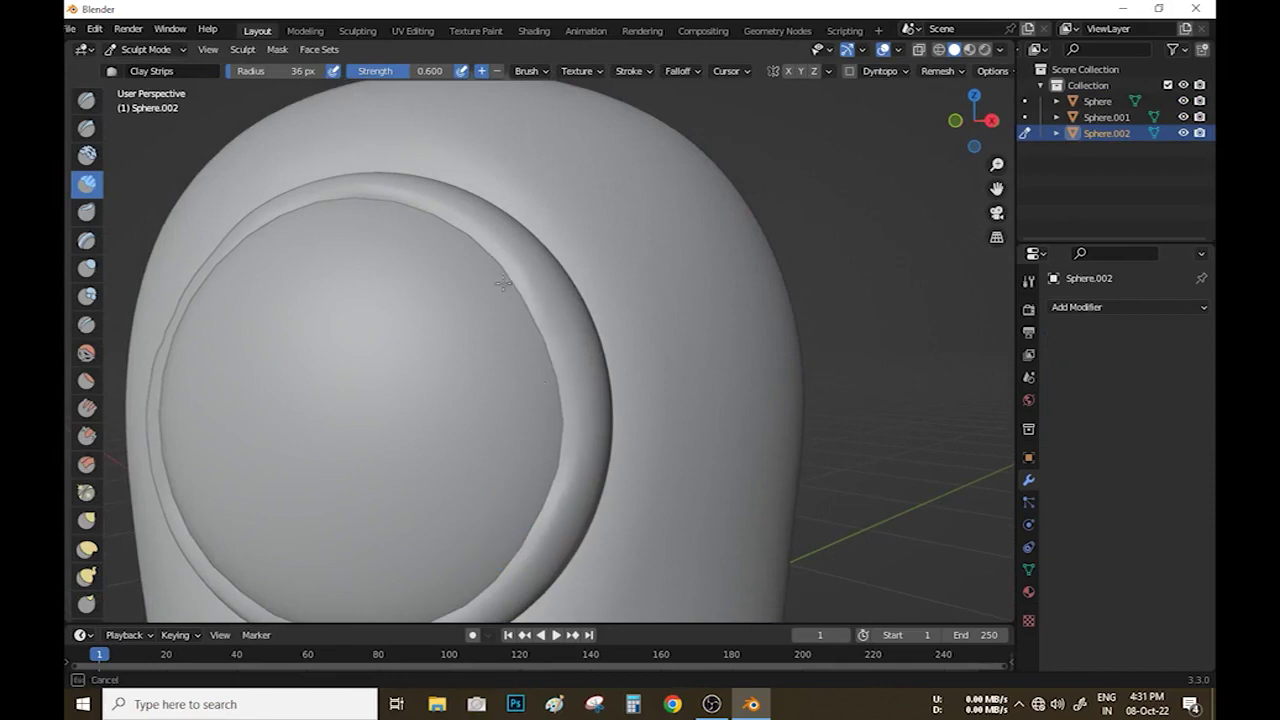
pyautogui.moveTo(496, 263)
pyautogui.mouseDown(button='middle')
pyautogui.moveTo(340, 304)
pyautogui.moveTo(539, 347)
pyautogui.mouseUp(button='middle')
pyautogui.moveTo(475, 480); pyautogui.dragTo(475, 400, button='middle')
pyautogui.hotkey('ctrl', 'Tab')
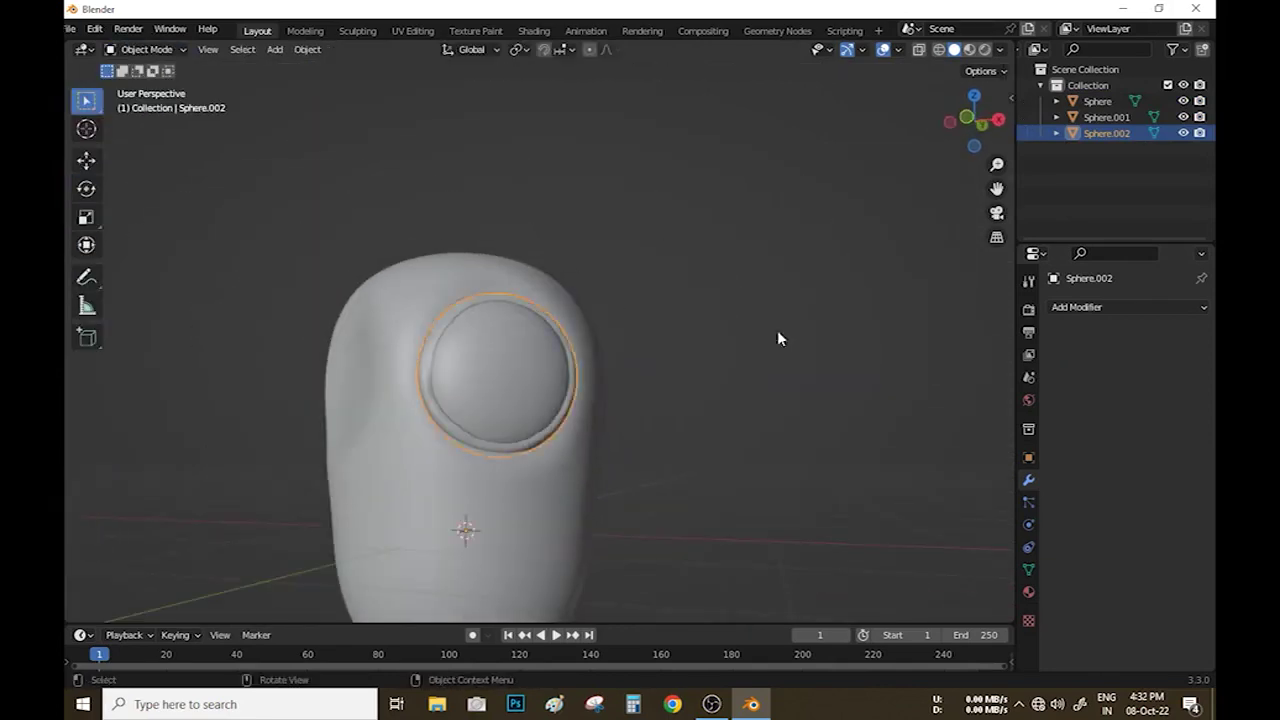
pyautogui.moveTo(777, 330); pyautogui.dragTo(520, 311, button='middle')
pyautogui.press('KP_7')
# Subdivide the eye sphere Sphere.001 and make the subdivision permanent.
pyautogui.click(575, 440)
pyautogui.moveTo(575, 440); pyautogui.dragTo(182, 157, button='middle')
pyautogui.click(182, 157)
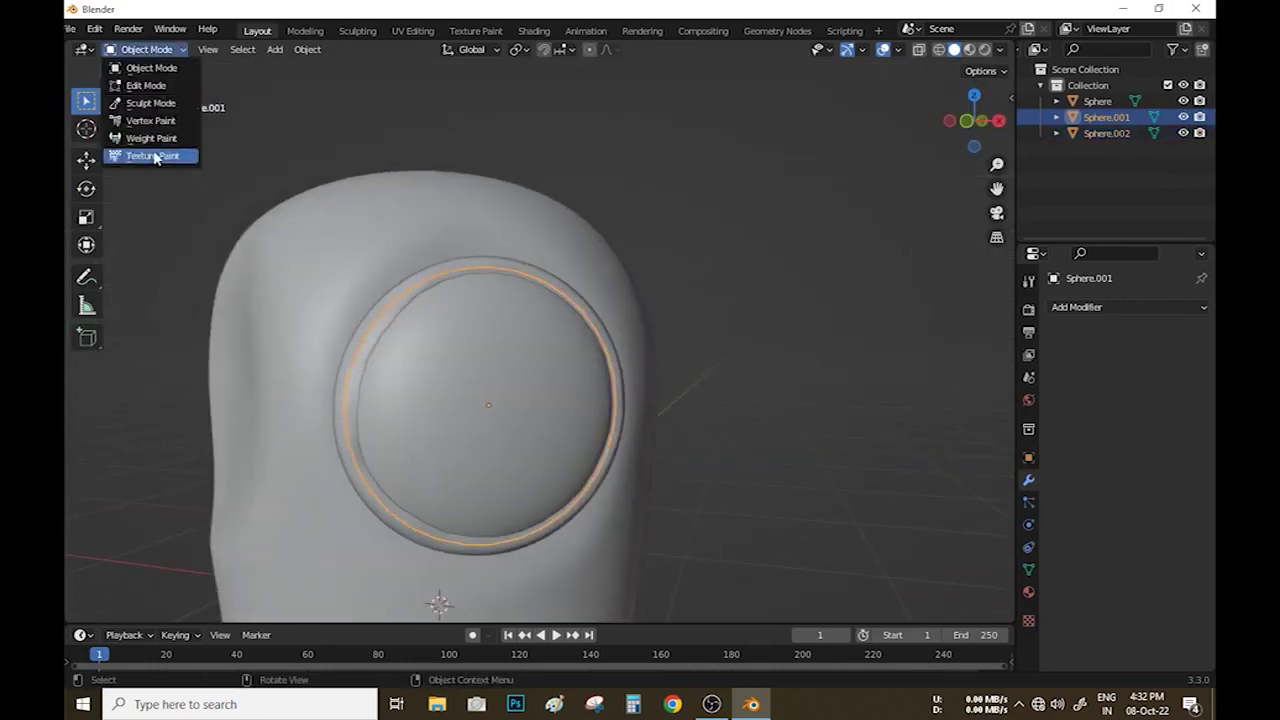
pyautogui.click(150, 103)
pyautogui.scroll(2, 110, 285)
pyautogui.moveTo(340, 232); pyautogui.dragTo(471, 441, button='middle')
pyautogui.hotkey('ctrl', 'Tab')
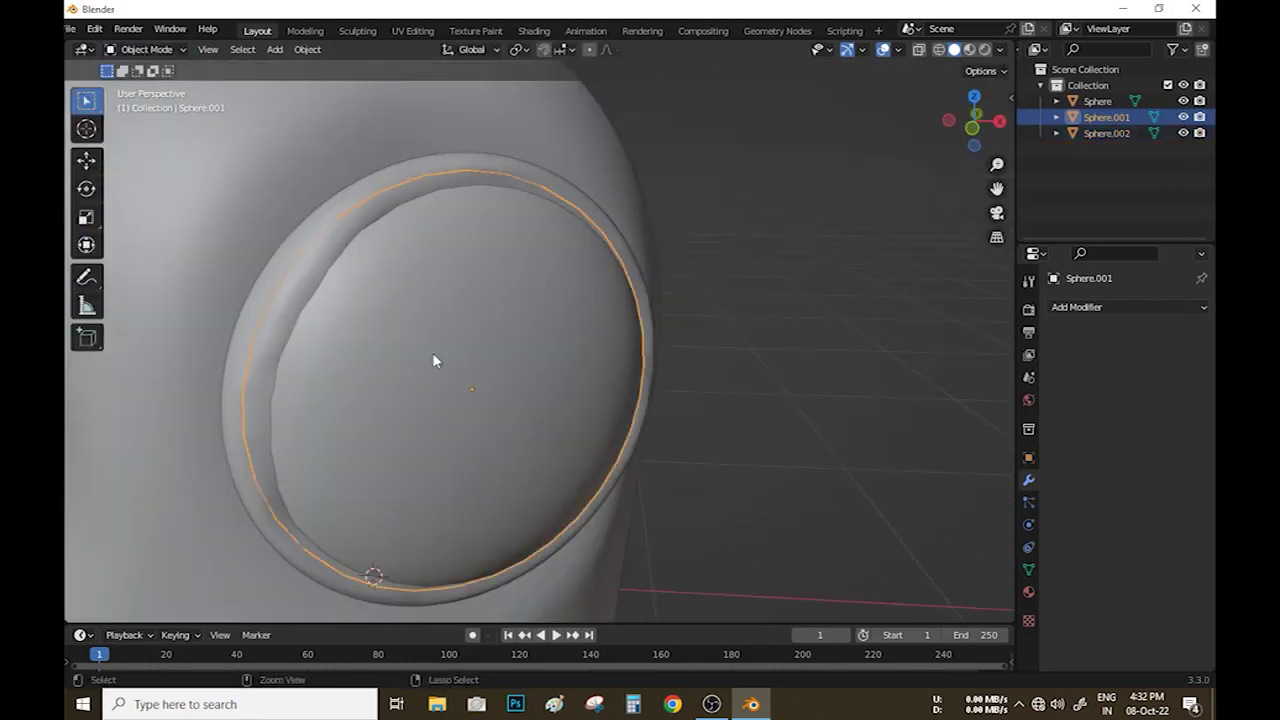
pyautogui.hotkey('ctrl', '1')
# Sculpt the eye sphere, inflating its centre outward.
pyautogui.rightClick(335, 268)
pyautogui.click(128, 52)
pyautogui.click(150, 103)
pyautogui.moveTo(400, 300)
pyautogui.mouseDown(button='middle')
pyautogui.moveTo(510, 330)
pyautogui.moveTo(465, 338)
pyautogui.mouseUp(button='middle')
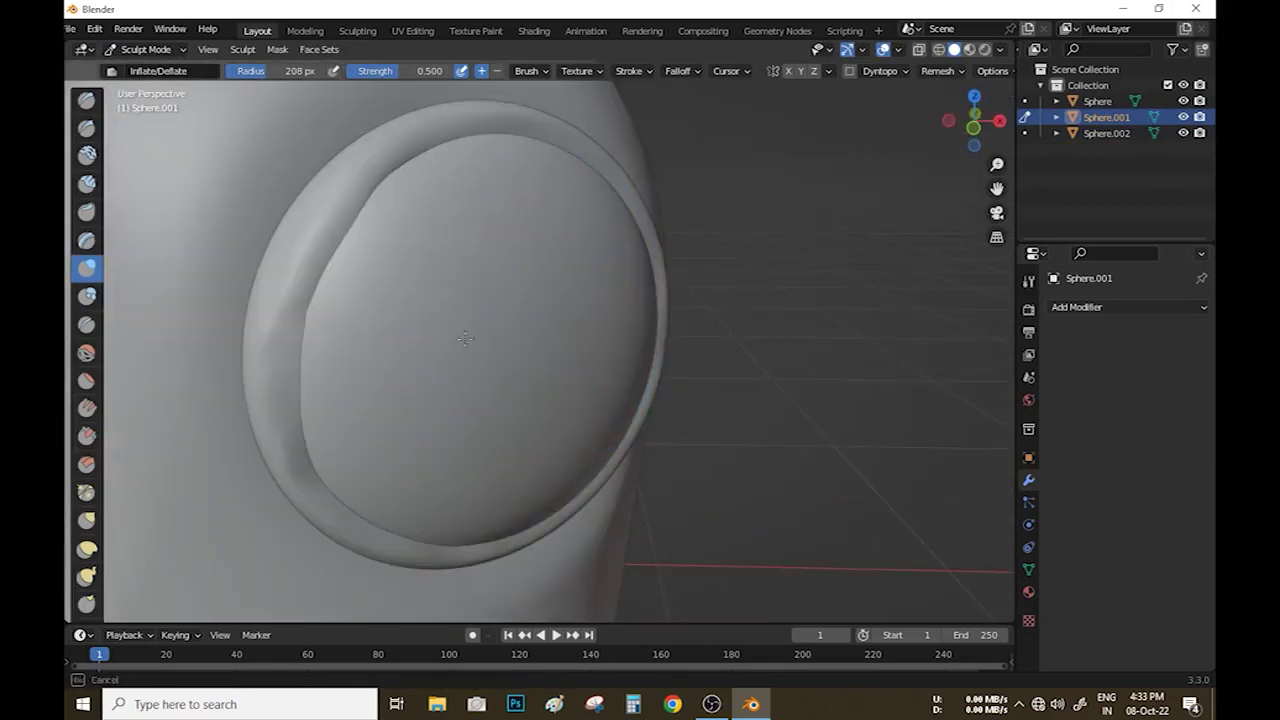
pyautogui.moveTo(500, 400); pyautogui.dragTo(486, 309, button='middle')
pyautogui.scroll(3, 486, 309)
pyautogui.moveTo(486, 309); pyautogui.dragTo(471, 271)
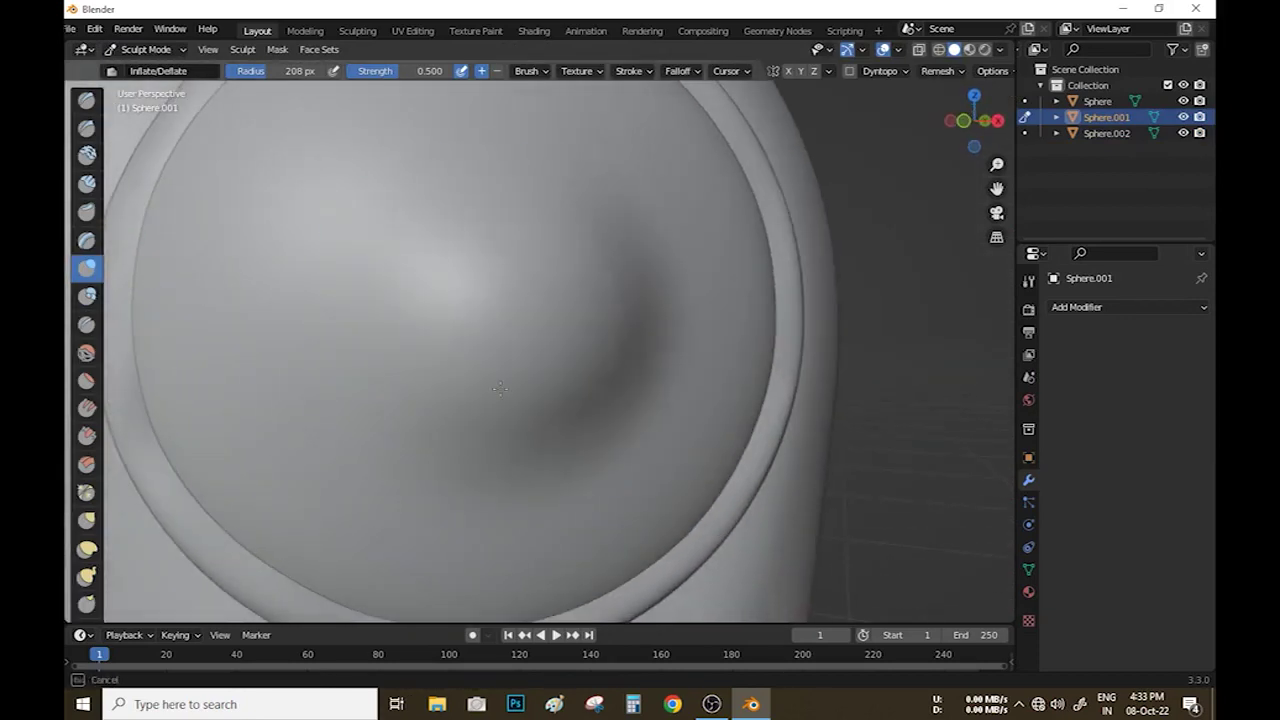
pyautogui.scroll(-3, 454, 337)
pyautogui.moveTo(454, 337)
pyautogui.mouseDown(button='middle')
pyautogui.moveTo(523, 306)
pyautogui.moveTo(572, 371)
pyautogui.moveTo(420, 320)
pyautogui.mouseUp(button='middle')
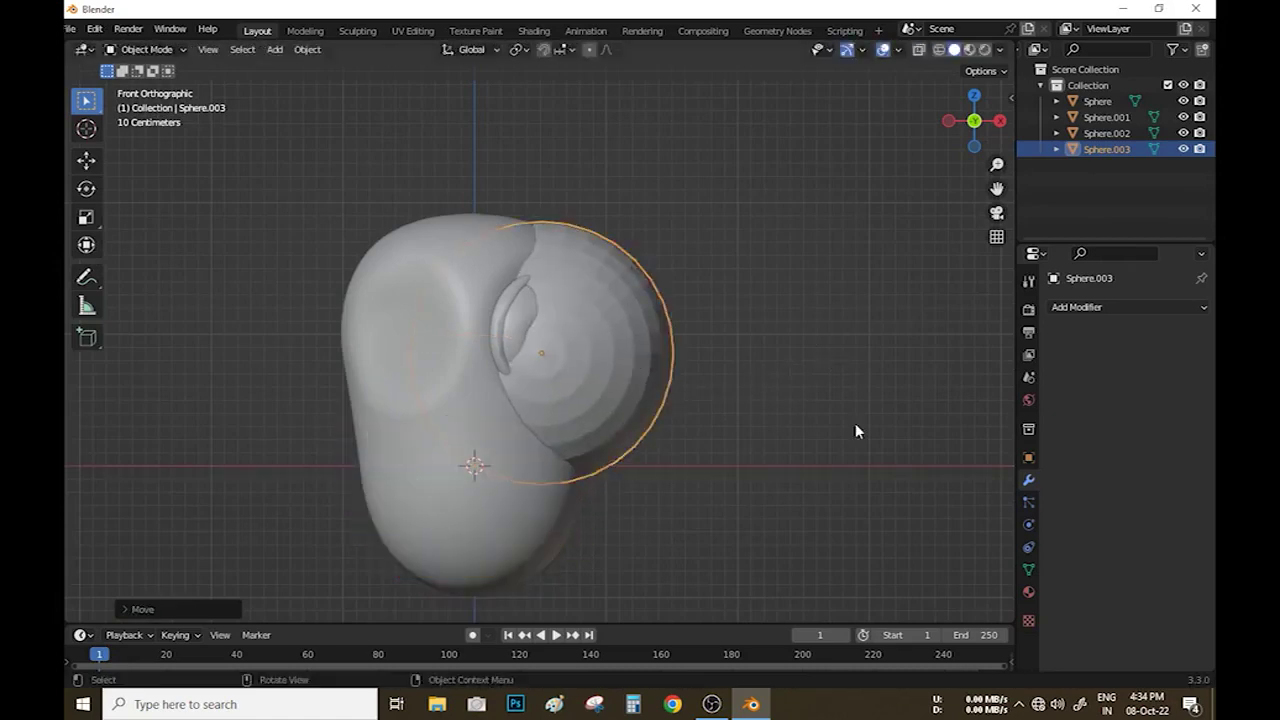
# Resize and rotate the new pupil sphere.
pyautogui.press('KP_3')
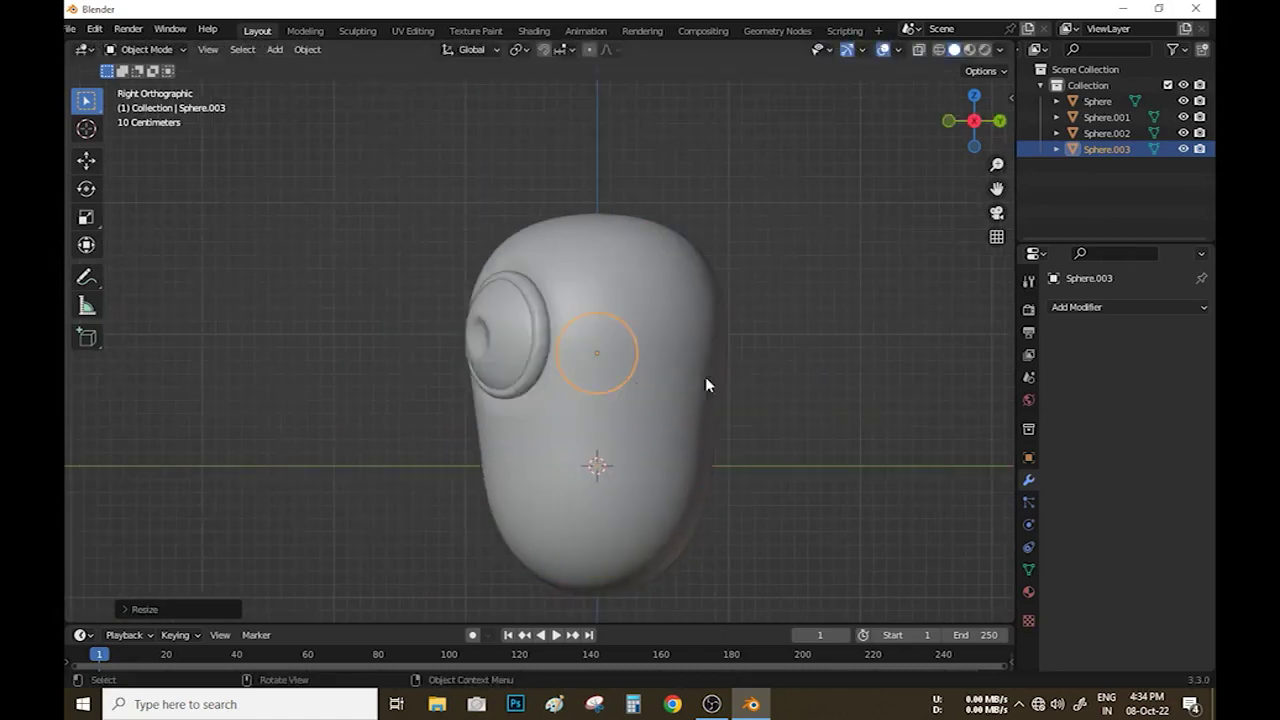
pyautogui.moveTo(705, 380); pyautogui.dragTo(626, 414, button='middle')
pyautogui.scroll(5, 626, 414)
pyautogui.press('s')
pyautogui.click(632, 378)
pyautogui.press('KP_1')
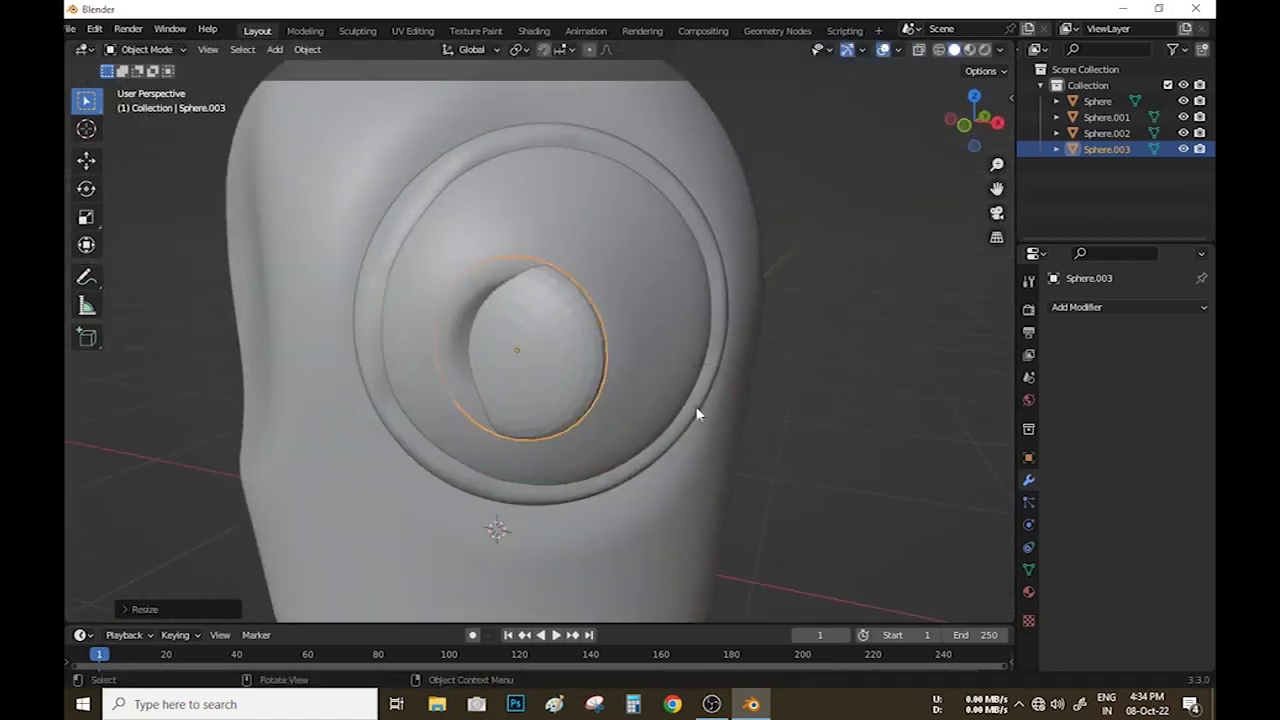
pyautogui.press('KP_7')
pyautogui.press('r')
pyautogui.click(810, 428)
# Place the pupil on the eye and shade it smooth.
pyautogui.moveTo(810, 428); pyautogui.dragTo(652, 309, button='middle')
pyautogui.press('s')
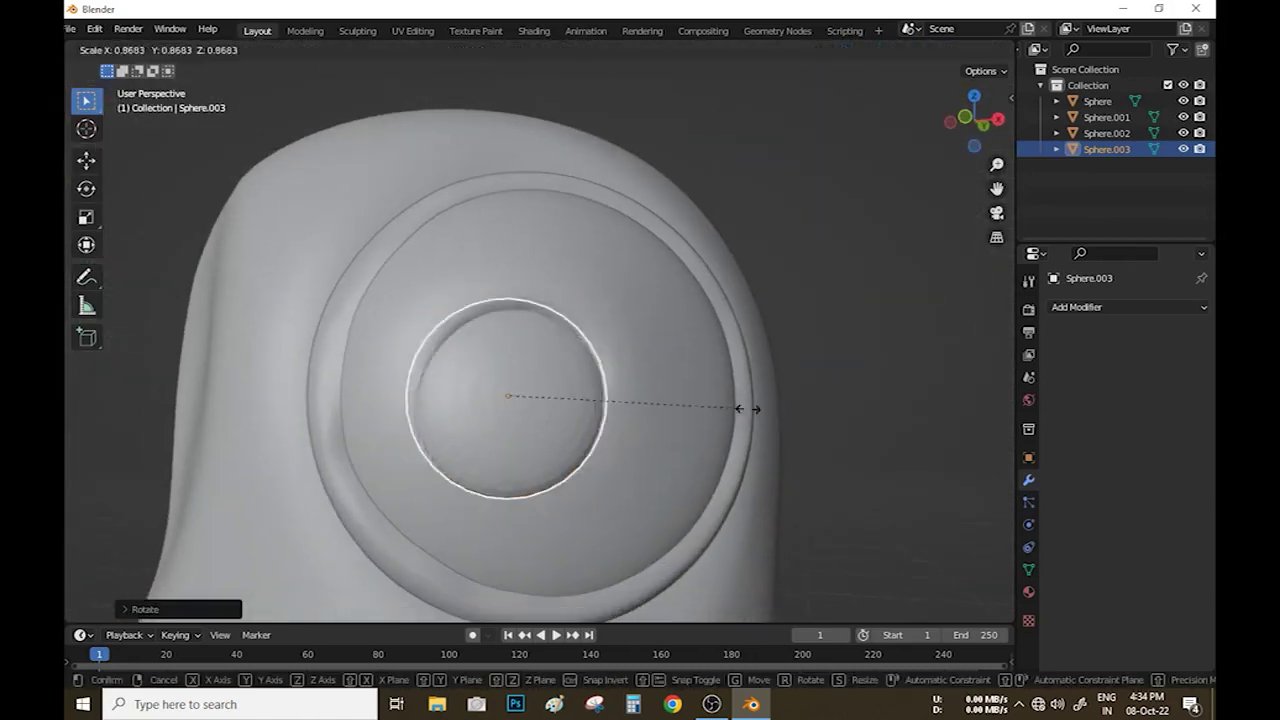
pyautogui.click(571, 457)
pyautogui.moveTo(571, 457); pyautogui.dragTo(726, 376, button='middle')
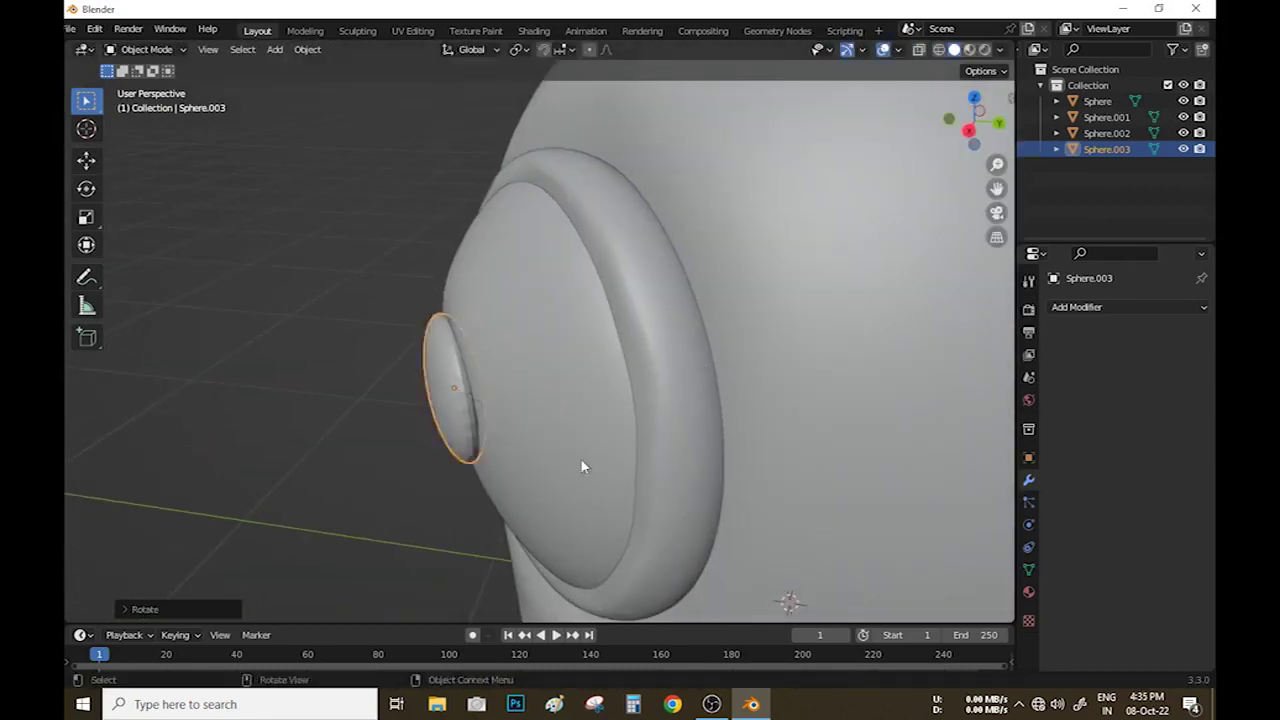
pyautogui.moveTo(583, 466)
pyautogui.mouseDown(button='middle')
pyautogui.moveTo(837, 497)
pyautogui.moveTo(658, 456)
pyautogui.mouseUp(button='middle')
pyautogui.rightClick(837, 497)
pyautogui.click(870, 510)
pyautogui.scroll(-3, 658, 456)
# Sculpt the eye ring sphere with a resized brush.
pyautogui.moveTo(589, 390); pyautogui.dragTo(548, 463, button='middle')
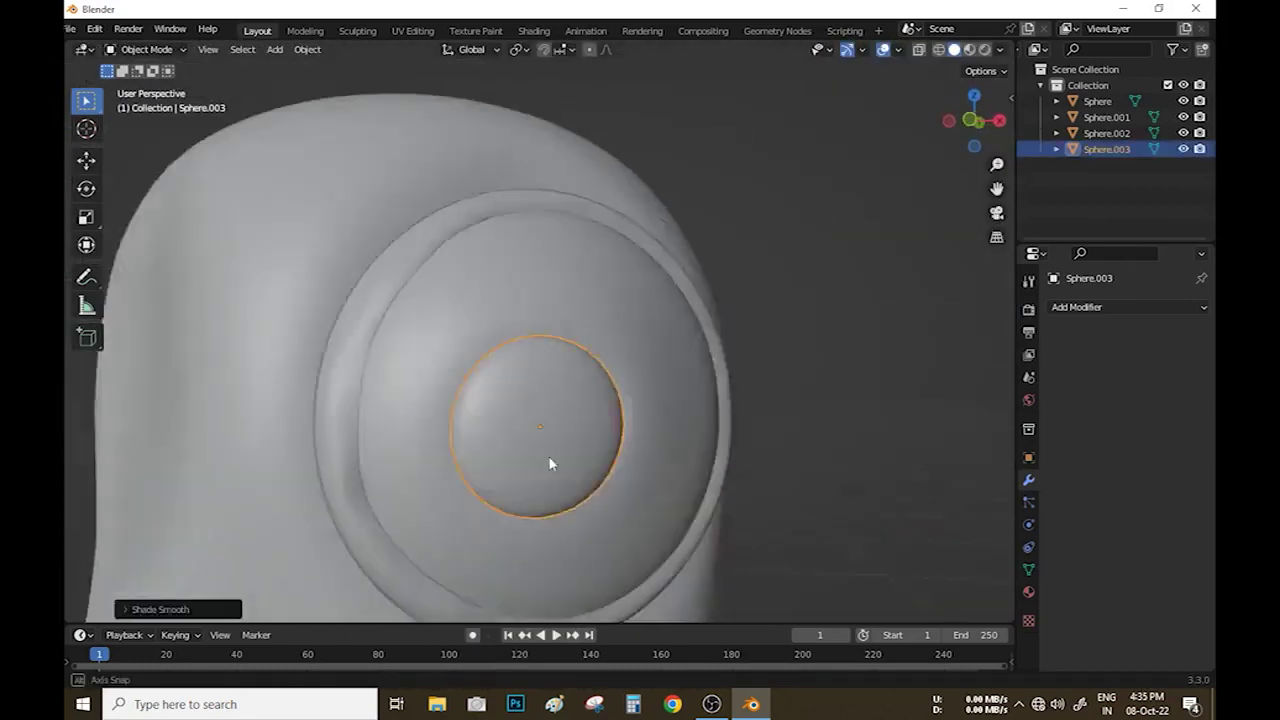
pyautogui.scroll(3, 549, 463)
pyautogui.click(624, 426)
pyautogui.hotkey('ctrl', 'Tab')
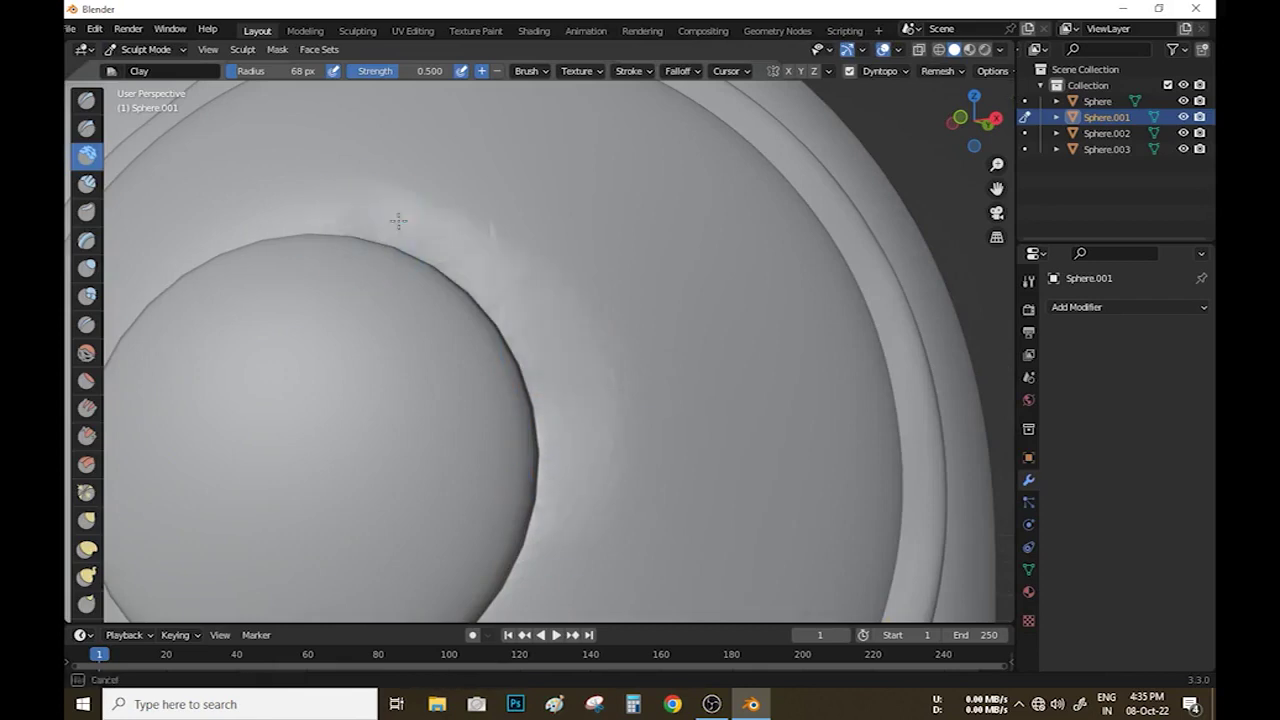
pyautogui.scroll(-3, 465, 275)
pyautogui.scroll(3, 528, 405)
pyautogui.press('f')
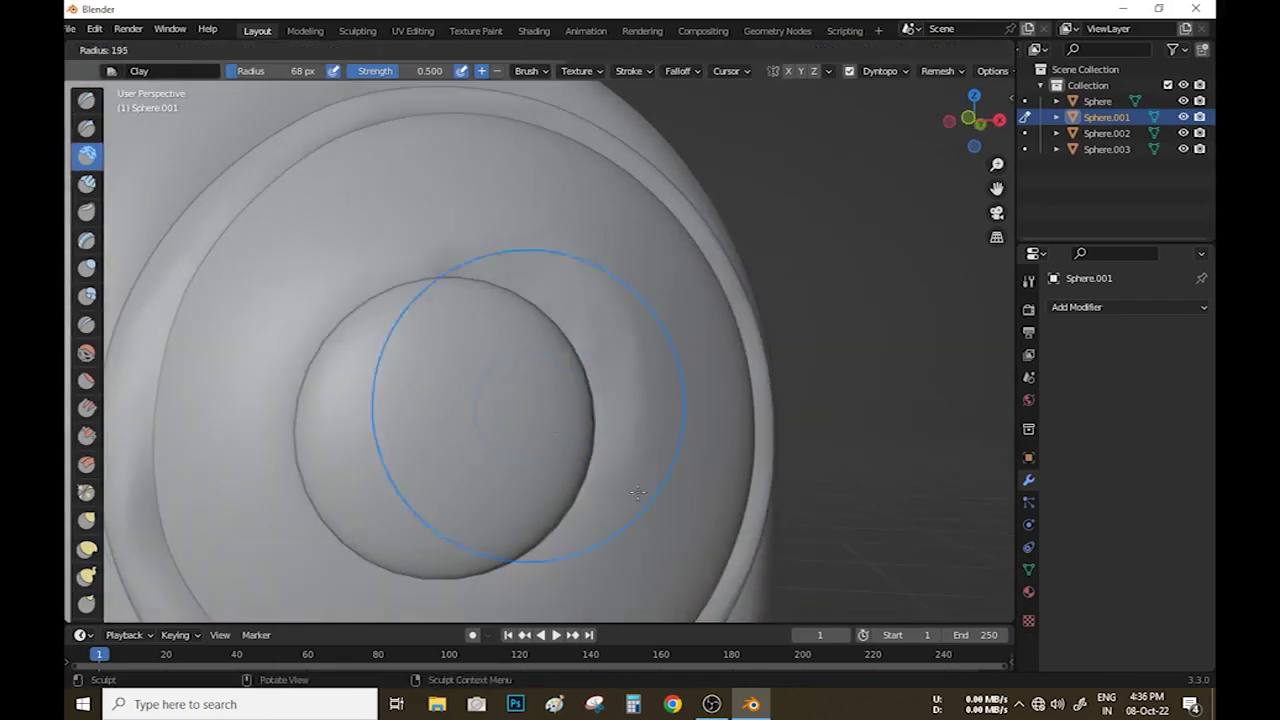
pyautogui.scroll(-3, 513, 480)
pyautogui.scroll(3, 466, 391)
pyautogui.hotkey('ctrl', 'Tab')
pyautogui.scroll(-4, 230, 249)
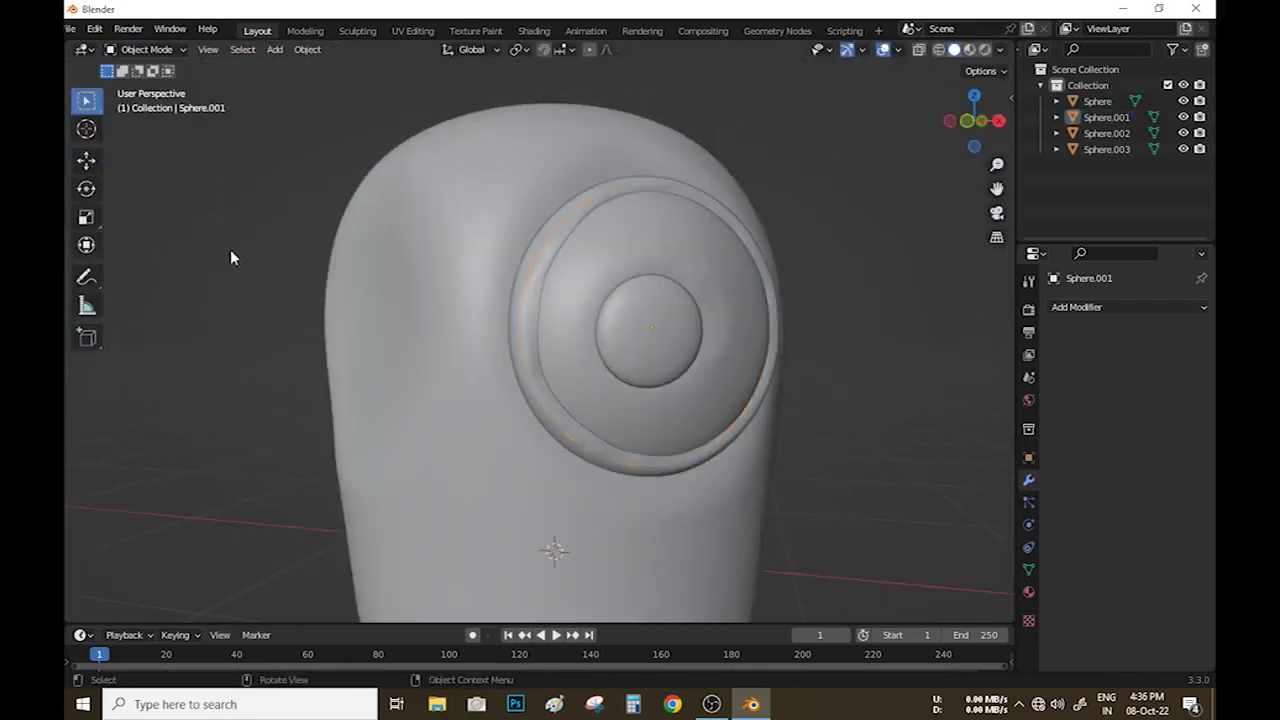
# Mirror the eye with a Mirror modifier and copy it to the other eye pieces.
pyautogui.keyDown('shift'); pyautogui.click(648, 318); pyautogui.keyUp('shift')
pyautogui.click(1128, 307)
pyautogui.click(880, 493)
pyautogui.keyDown('shift'); pyautogui.click(630, 333); pyautogui.keyUp('shift')
pyautogui.hotkey('ctrl', 'l')
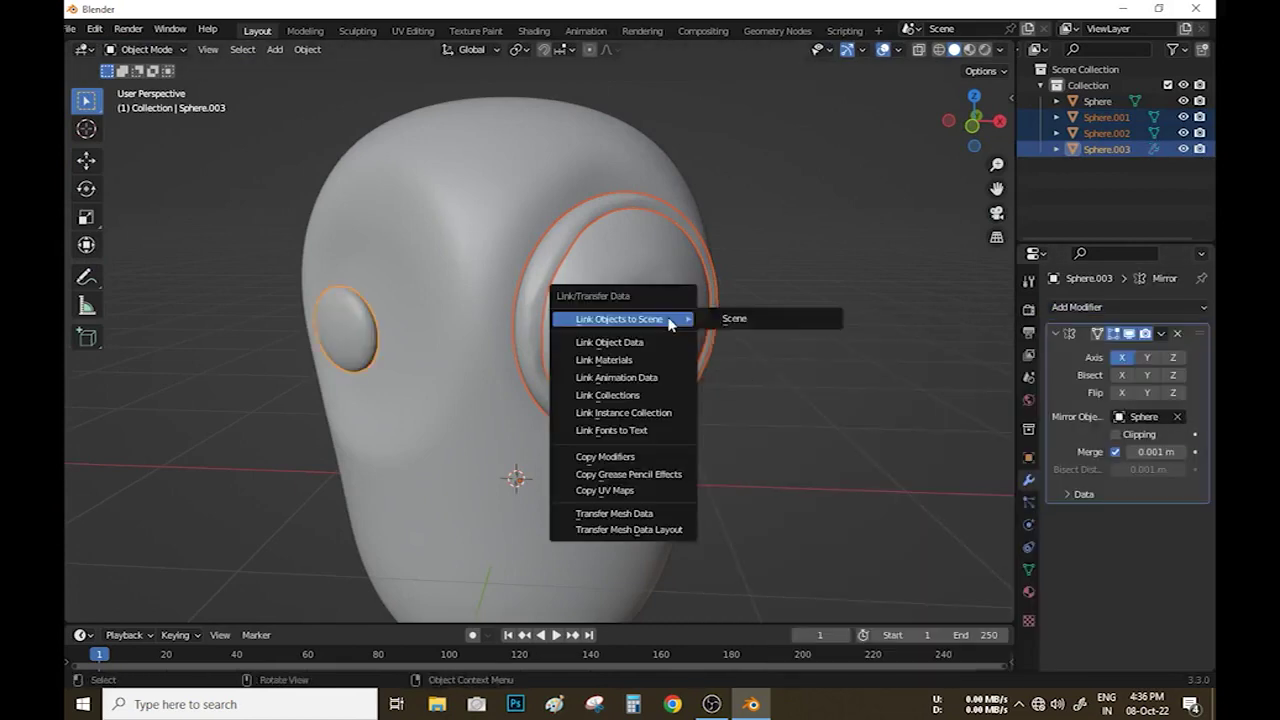
pyautogui.click(600, 457)
pyautogui.moveTo(574, 409)
pyautogui.mouseDown(button='middle')
pyautogui.moveTo(630, 356)
pyautogui.moveTo(554, 268)
pyautogui.mouseUp(button='middle')
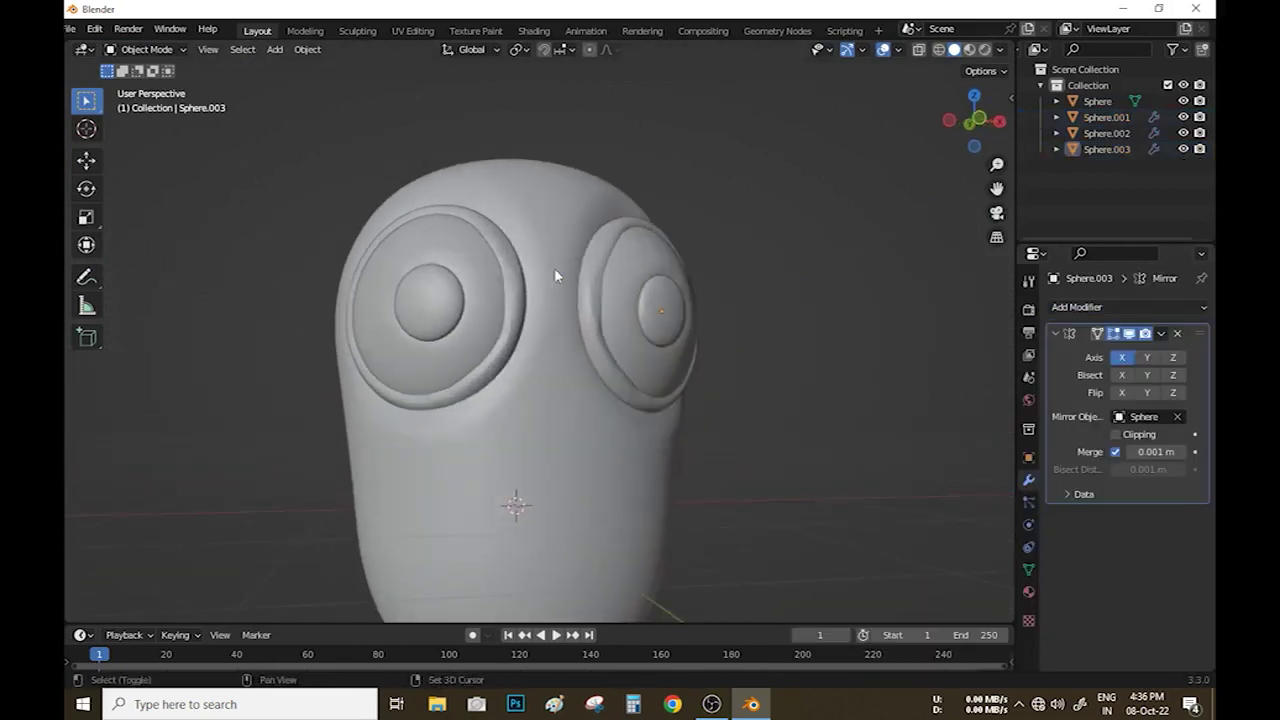
# Add a plane for the beak and rotate it 90 degrees on X.
pyautogui.hotkey('shift', 'a')
pyautogui.click(635, 356)
pyautogui.press('KP_1')
pyautogui.press('r')
pyautogui.press('x')
pyautogui.press('9')
pyautogui.press('0')
pyautogui.press('Return')
# Scale the plane down and position it in front of the face.
pyautogui.press('s')
pyautogui.press('Return')
pyautogui.press('KP_3')
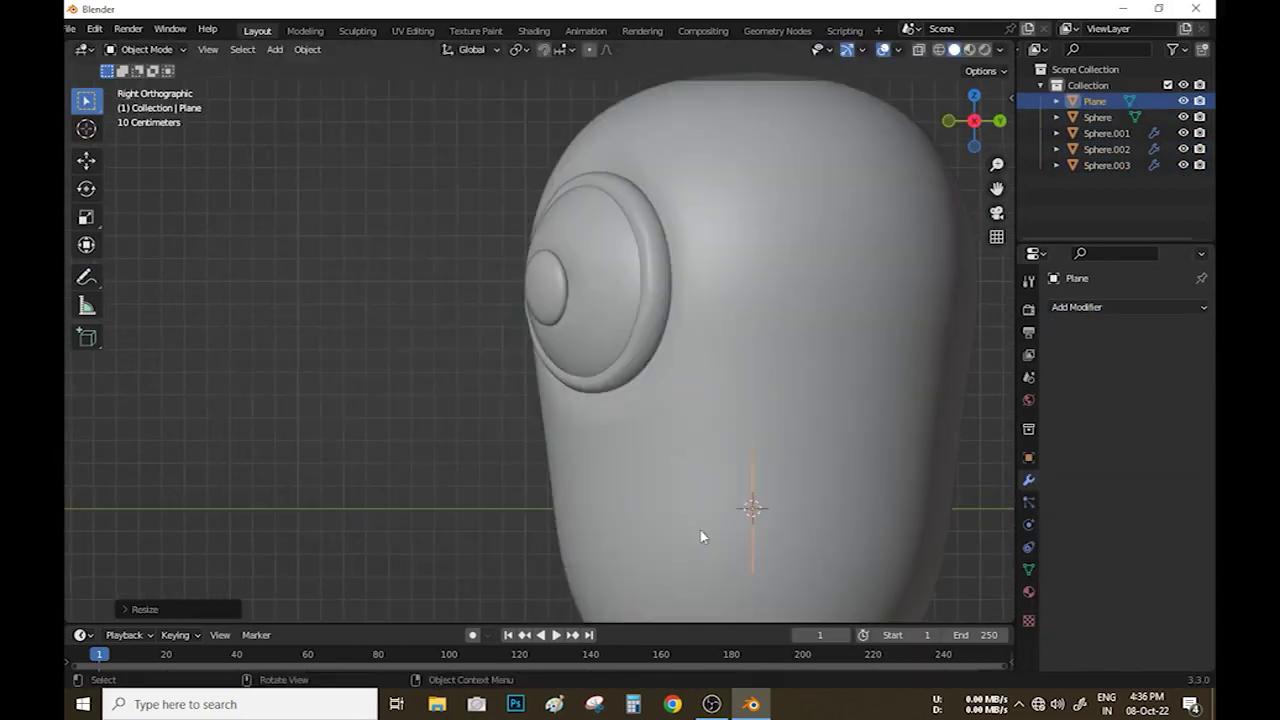
pyautogui.press('g')
pyautogui.click(512, 376)
pyautogui.press('KP_1')
pyautogui.press('s')
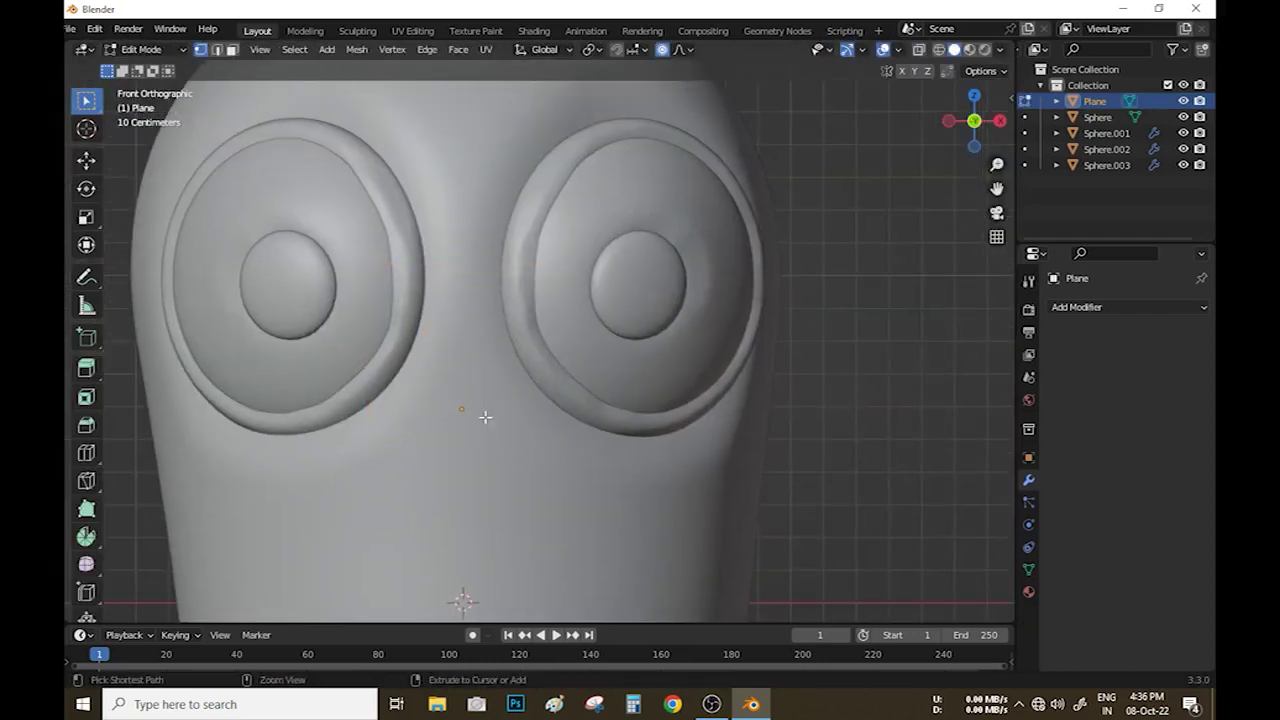
# Turn on see-through view and extrude the plane outward from the face.
pyautogui.click(918, 50)
pyautogui.scroll(2, 491, 400)
pyautogui.scroll(2, 589, 379)
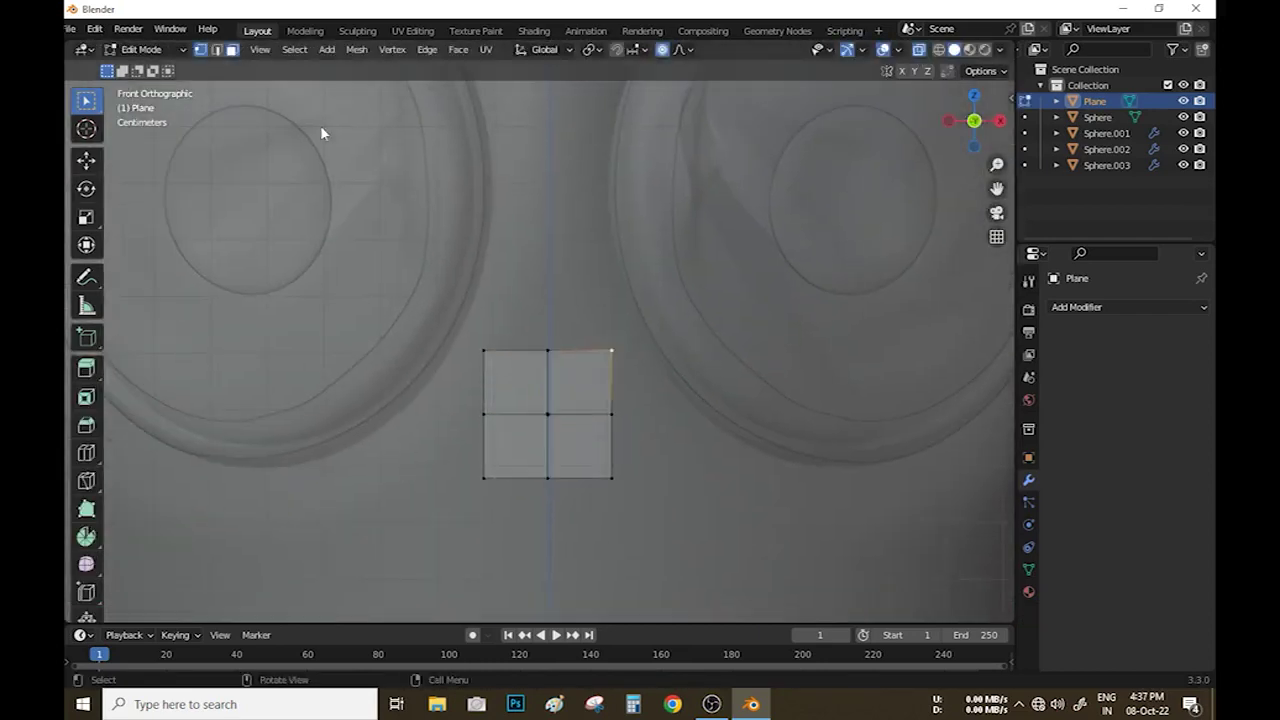
pyautogui.press('a')
pyautogui.moveTo(321, 133)
pyautogui.mouseDown(button='middle')
pyautogui.moveTo(506, 486)
pyautogui.moveTo(620, 440)
pyautogui.mouseUp(button='middle')
pyautogui.press('e')
pyautogui.moveTo(505, 422)
pyautogui.mouseDown(button='middle')
pyautogui.moveTo(757, 571)
pyautogui.moveTo(634, 557)
pyautogui.moveTo(489, 361)
pyautogui.mouseUp(button='middle')
# Taper the beak and extrude its tip further.
pyautogui.press('e')
pyautogui.click(523, 343)
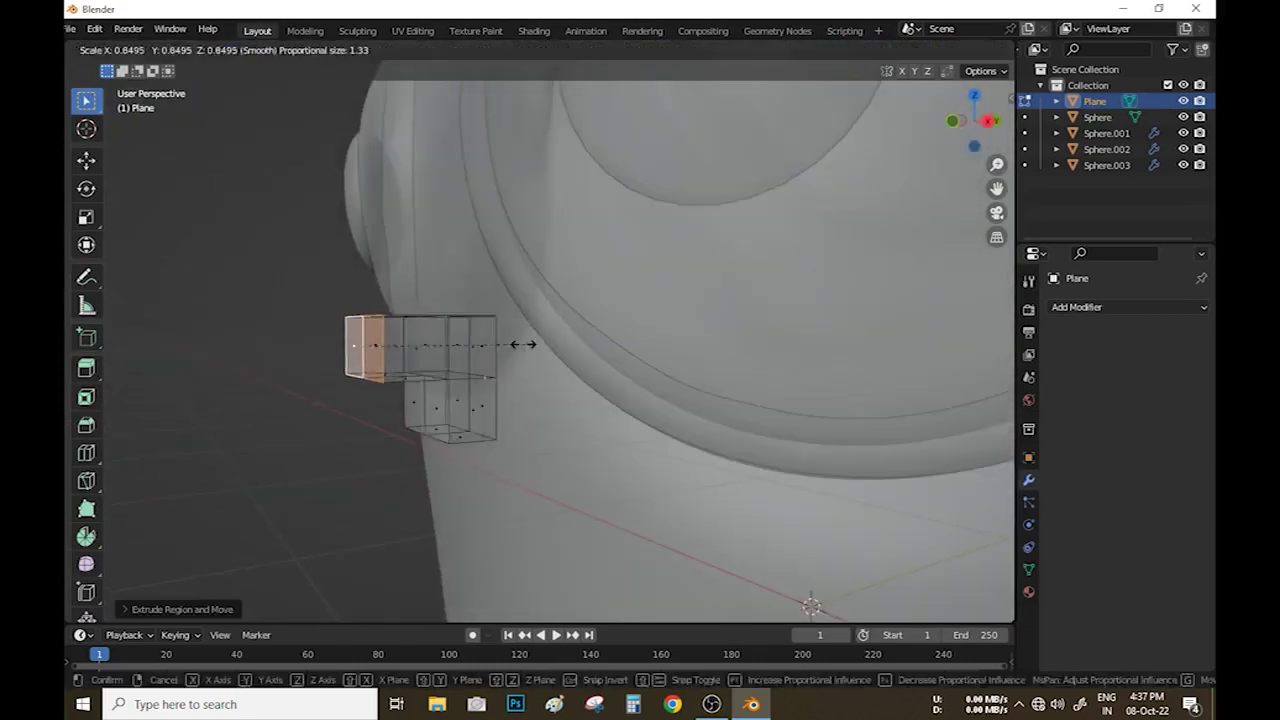
pyautogui.press('s')
pyautogui.click(614, 371)
pyautogui.moveTo(614, 371); pyautogui.dragTo(560, 523, button='middle')
pyautogui.press('e')
pyautogui.click(635, 435)
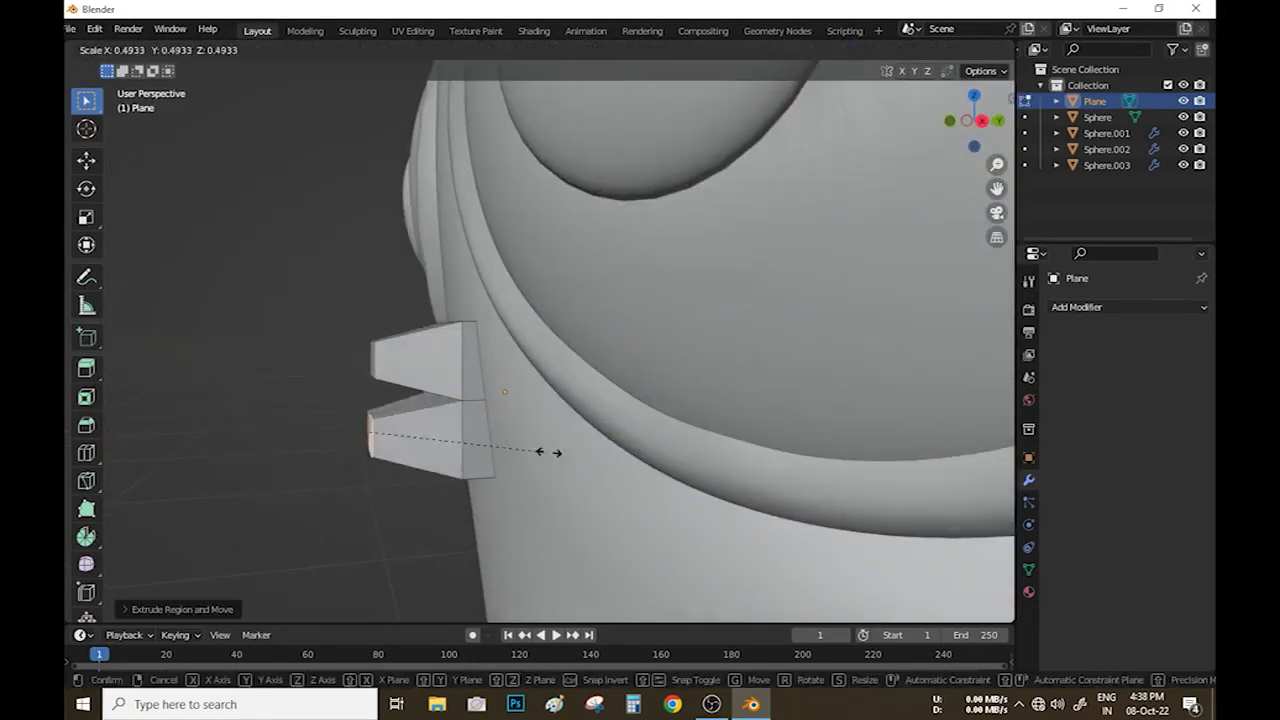
# Round off the beak with a Subdivision modifier and smooth shading.
pyautogui.press('Tab')
pyautogui.moveTo(543, 451); pyautogui.dragTo(637, 409, button='middle')
pyautogui.click(1128, 307)
pyautogui.moveTo(640, 460)
pyautogui.mouseDown(button='middle')
pyautogui.moveTo(550, 360)
pyautogui.moveTo(571, 420)
pyautogui.moveTo(737, 351)
pyautogui.moveTo(663, 523)
pyautogui.moveTo(615, 369)
pyautogui.mouseUp(button='middle')
pyautogui.press('Tab')
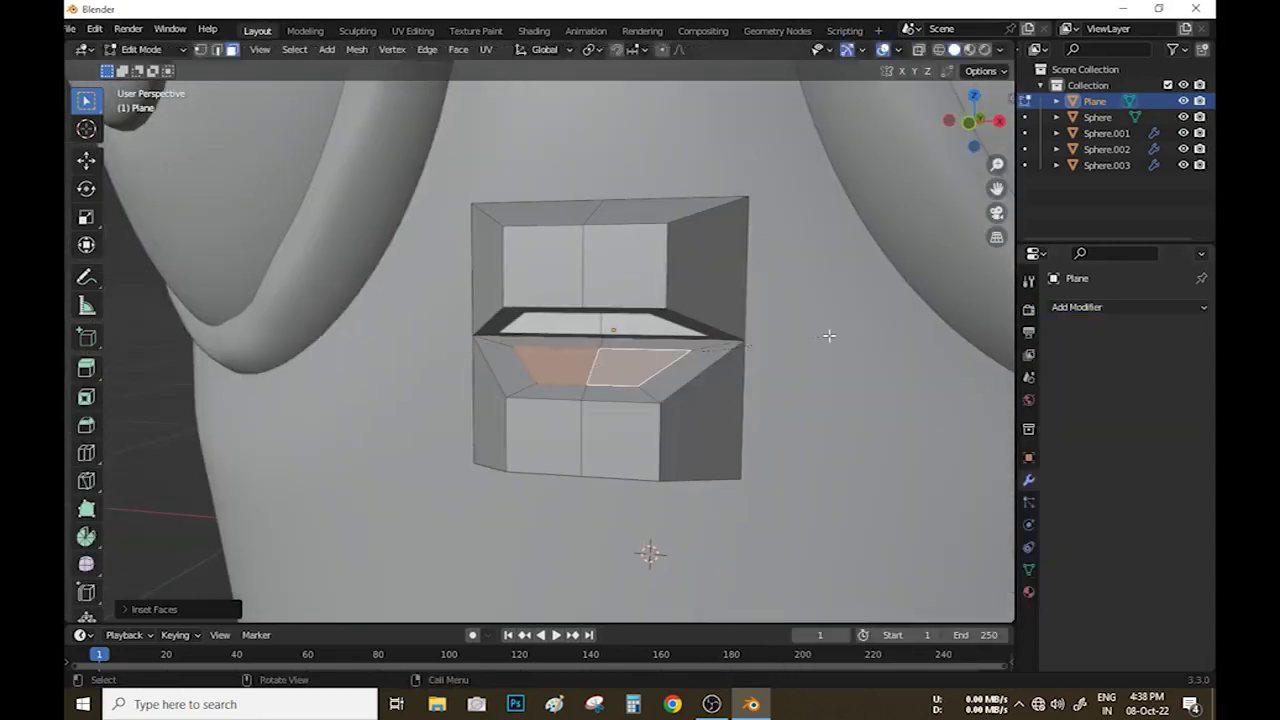
pyautogui.moveTo(829, 335); pyautogui.dragTo(686, 394, button='middle')
pyautogui.press('Tab')
pyautogui.click(1086, 307)
pyautogui.click(905, 600)
pyautogui.rightClick(588, 463)
pyautogui.click(610, 478)
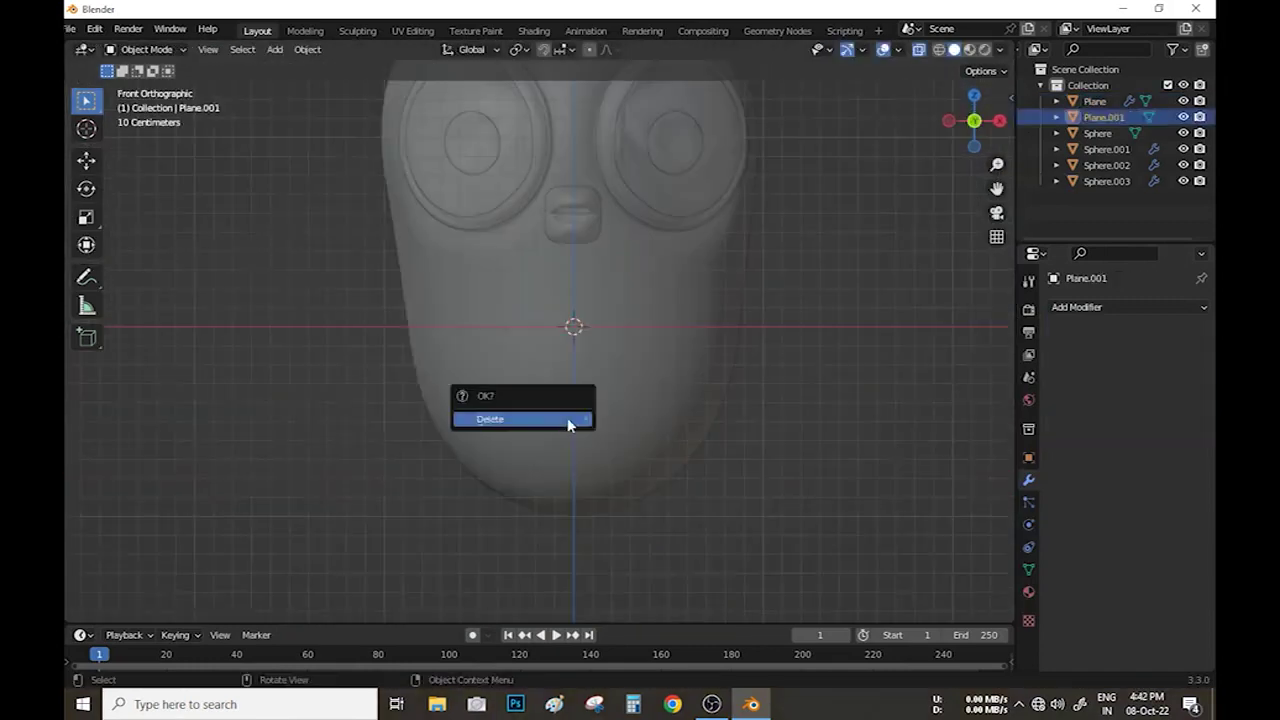
pyautogui.click(567, 419)
# Add a small cube and move its leg point below the body.
pyautogui.hotkey('shift', 'a')
pyautogui.click(583, 314)
pyautogui.press('s')
pyautogui.click(606, 315)
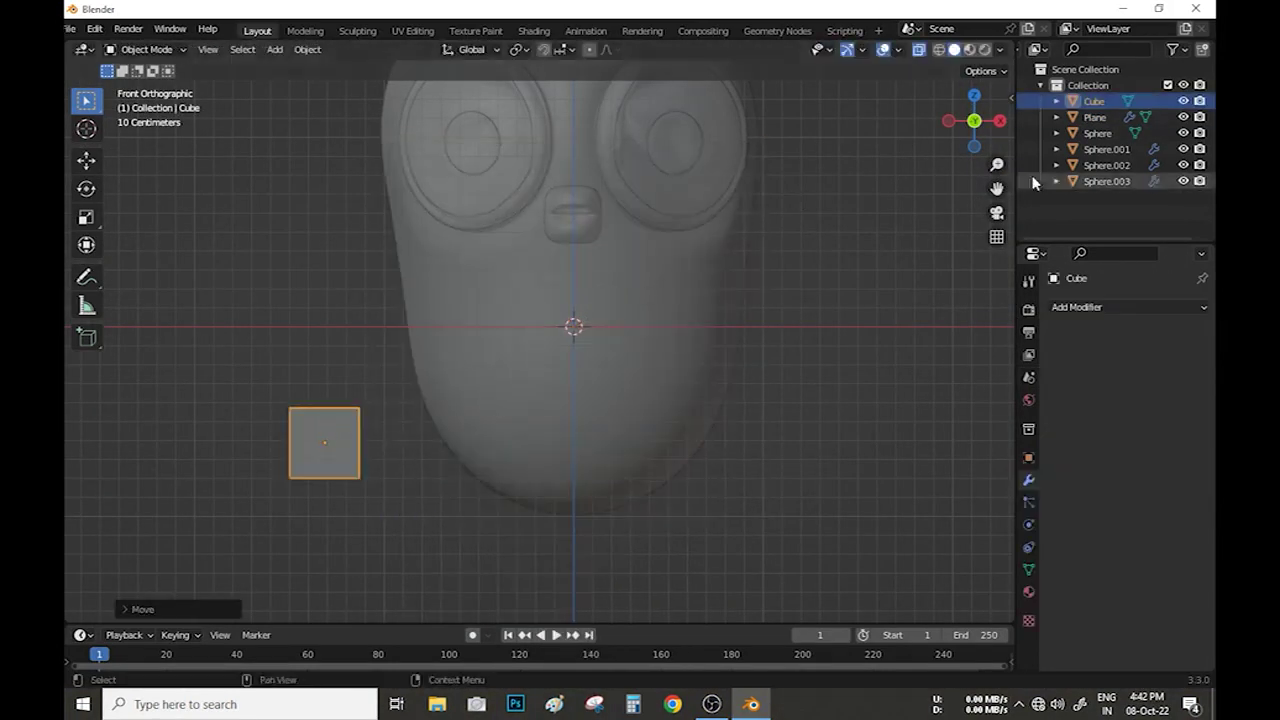
pyautogui.moveTo(640, 400); pyautogui.dragTo(537, 483, button='middle')
pyautogui.press('Tab')
pyautogui.scroll(3, 537, 483)
pyautogui.press('KP_1')
pyautogui.scroll(-3, 529, 371)
pyautogui.press('g')
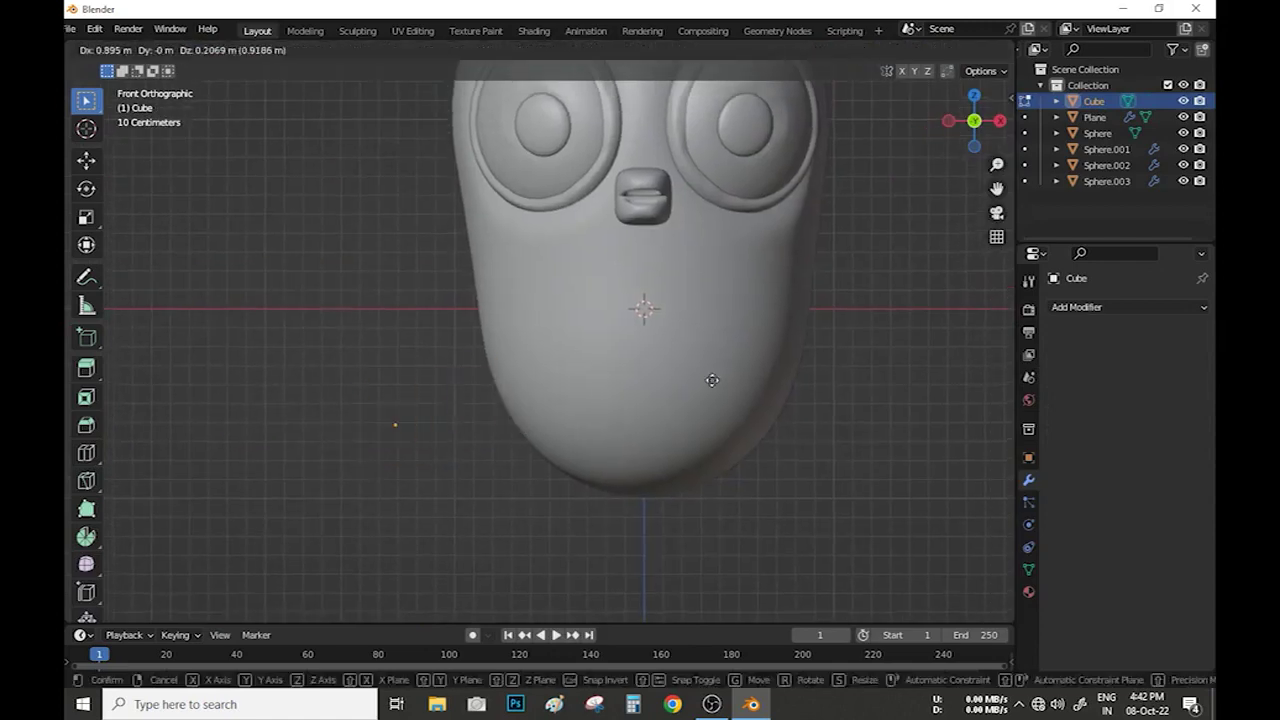
pyautogui.click(623, 420)
# Add Mirror, Skin and Subdivision modifiers to the cube and lengthen the legs downward.
pyautogui.click(1091, 307)
pyautogui.click(870, 520)
pyautogui.click(1056, 333)
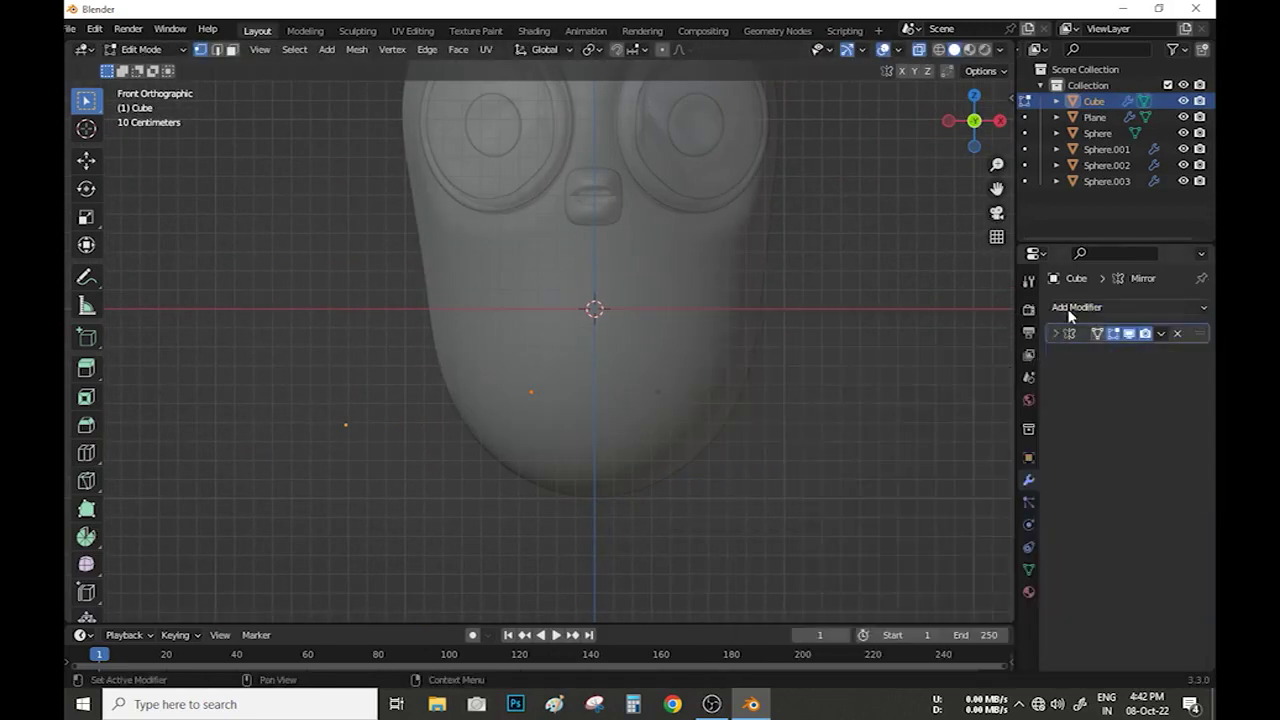
pyautogui.click(1076, 307)
pyautogui.click(870, 556)
pyautogui.click(1076, 307)
pyautogui.click(880, 592)
pyautogui.click(1056, 376)
pyautogui.scroll(2, 585, 495)
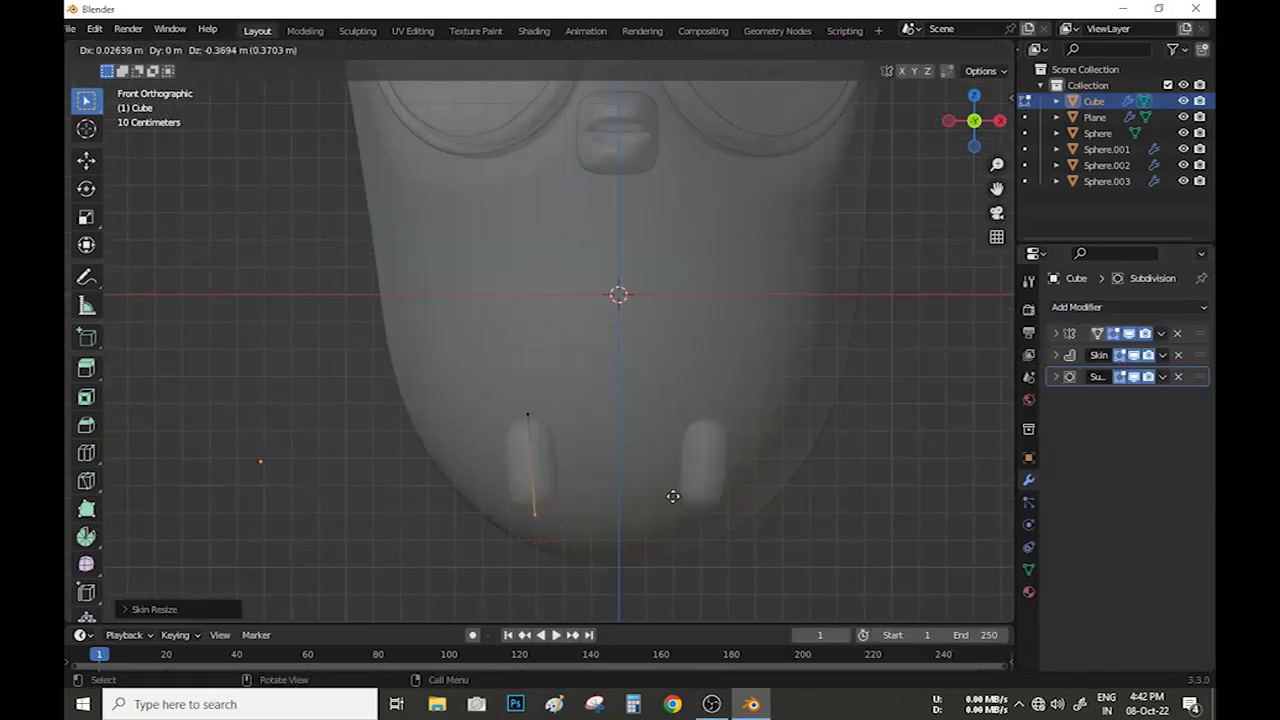
pyautogui.click(674, 466)
pyautogui.moveTo(674, 466); pyautogui.dragTo(680, 551, button='middle')
pyautogui.press('KP_7')
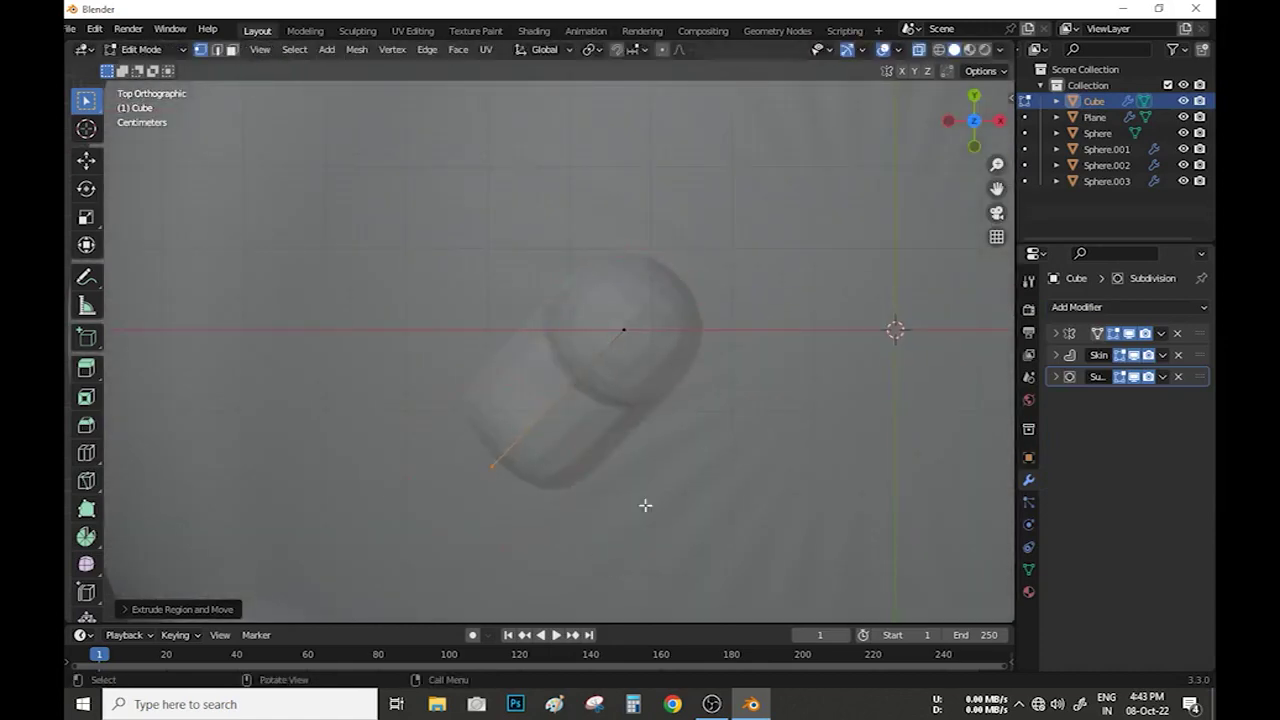
# Resize the skin thickness at the top point of the leg.
pyautogui.hotkey('ctrl', 'a')
pyautogui.click(623, 330)
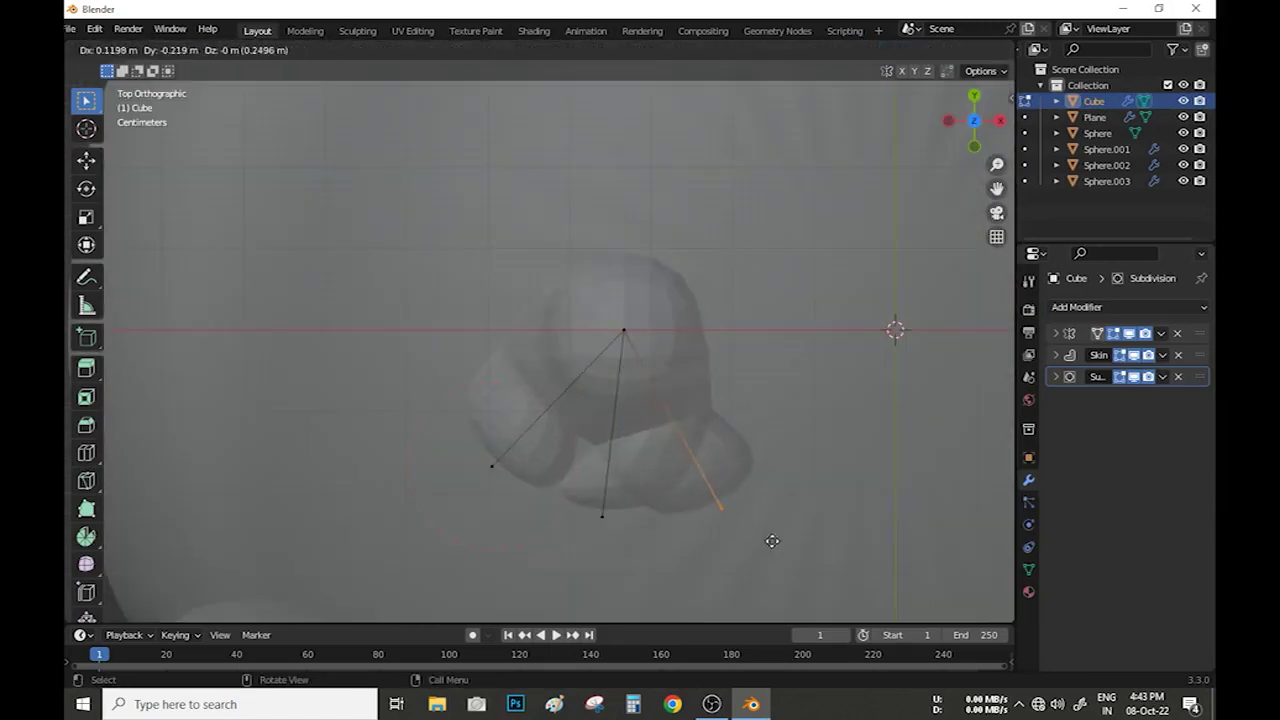
pyautogui.keyDown('shift'); pyautogui.moveTo(439, 522); pyautogui.dragTo(453, 414, button='middle'); pyautogui.keyUp('shift')
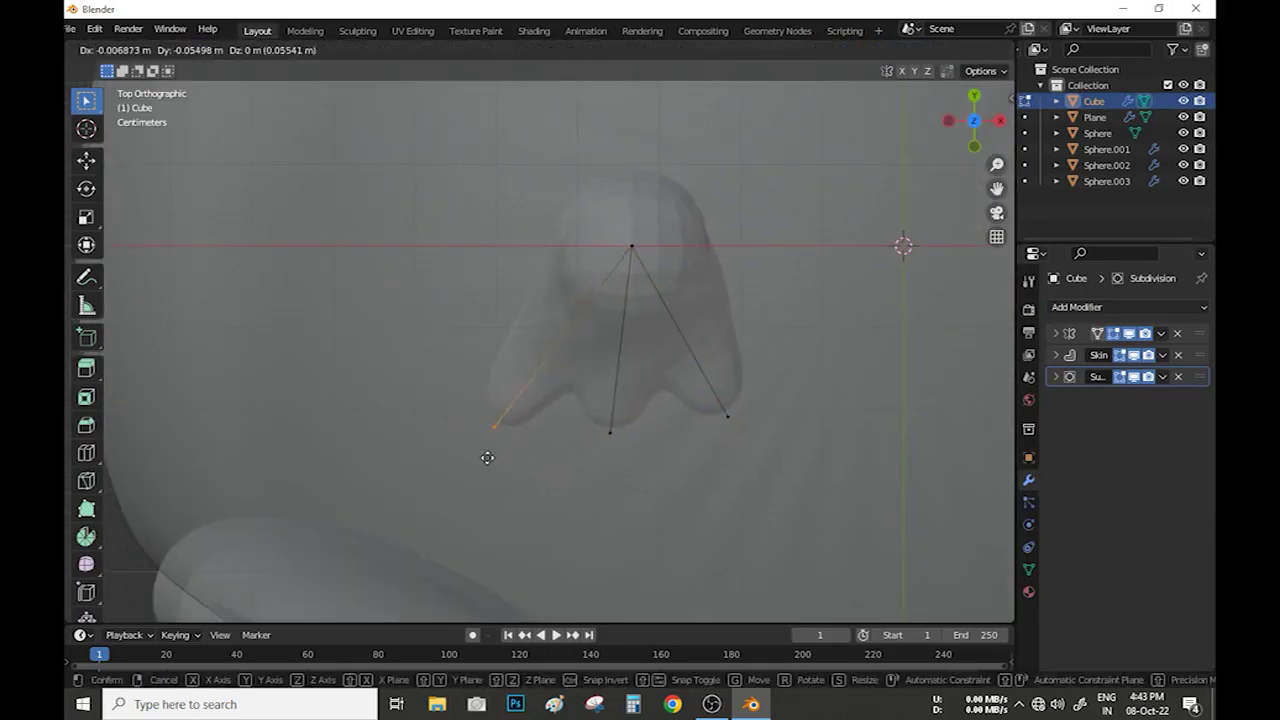
pyautogui.moveTo(773, 396)
pyautogui.mouseDown(button='middle')
pyautogui.moveTo(683, 369)
pyautogui.moveTo(626, 277)
pyautogui.mouseUp(button='middle')
pyautogui.scroll(3, 626, 277)
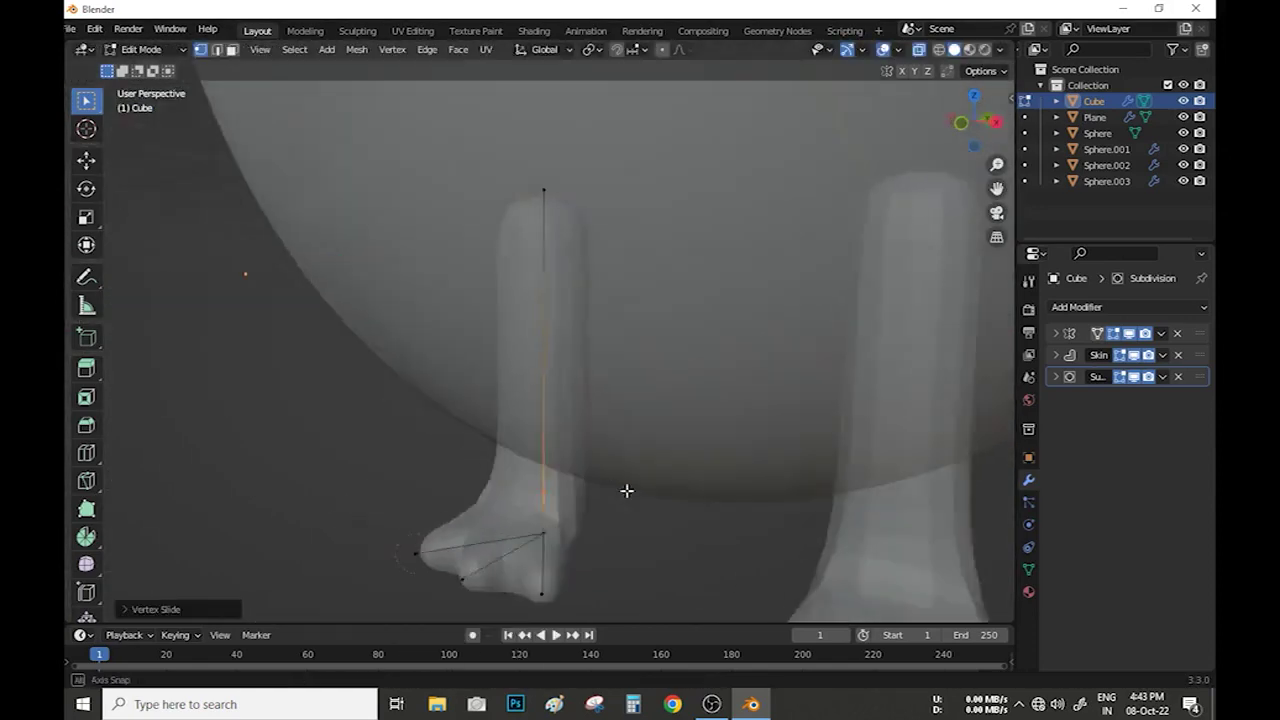
pyautogui.moveTo(626, 489); pyautogui.dragTo(451, 517, button='middle')
# Lift the toe edges and extrude another toe so each foot has three toes.
pyautogui.press('g')
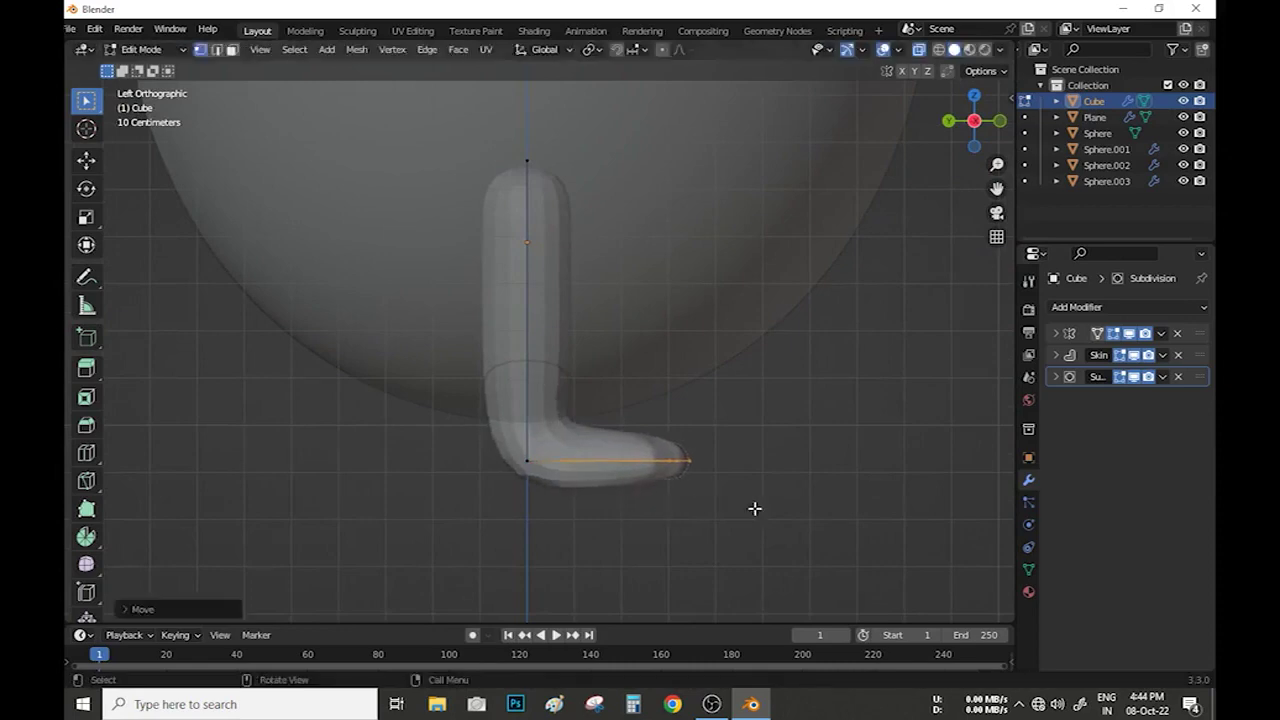
pyautogui.keyDown('alt'); pyautogui.moveTo(754, 509); pyautogui.dragTo(480, 543, button='middle'); pyautogui.keyUp('alt')
pyautogui.press('g')
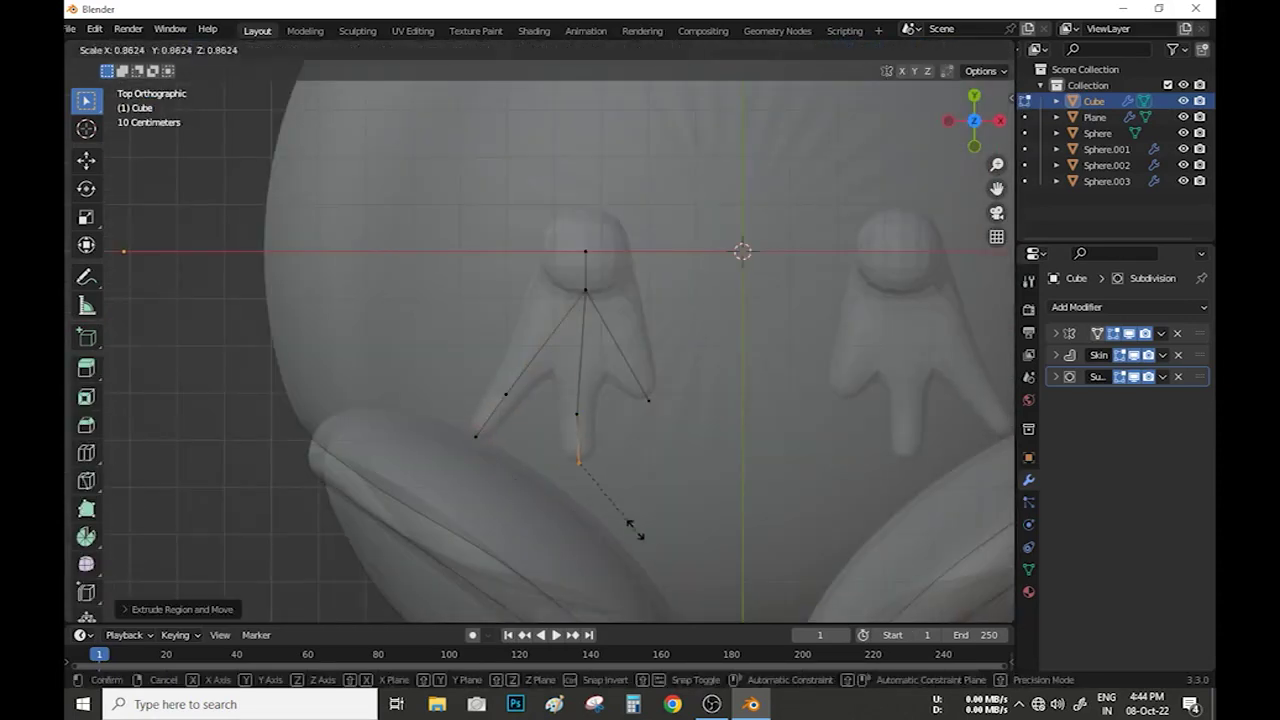
# Return to Object Mode and inspect the finished three-toed feet from several angles.
pyautogui.press('Tab')
pyautogui.keyDown('alt'); pyautogui.moveTo(741, 503); pyautogui.dragTo(634, 378, button='middle'); pyautogui.keyUp('alt')
pyautogui.scroll(2, 634, 378)
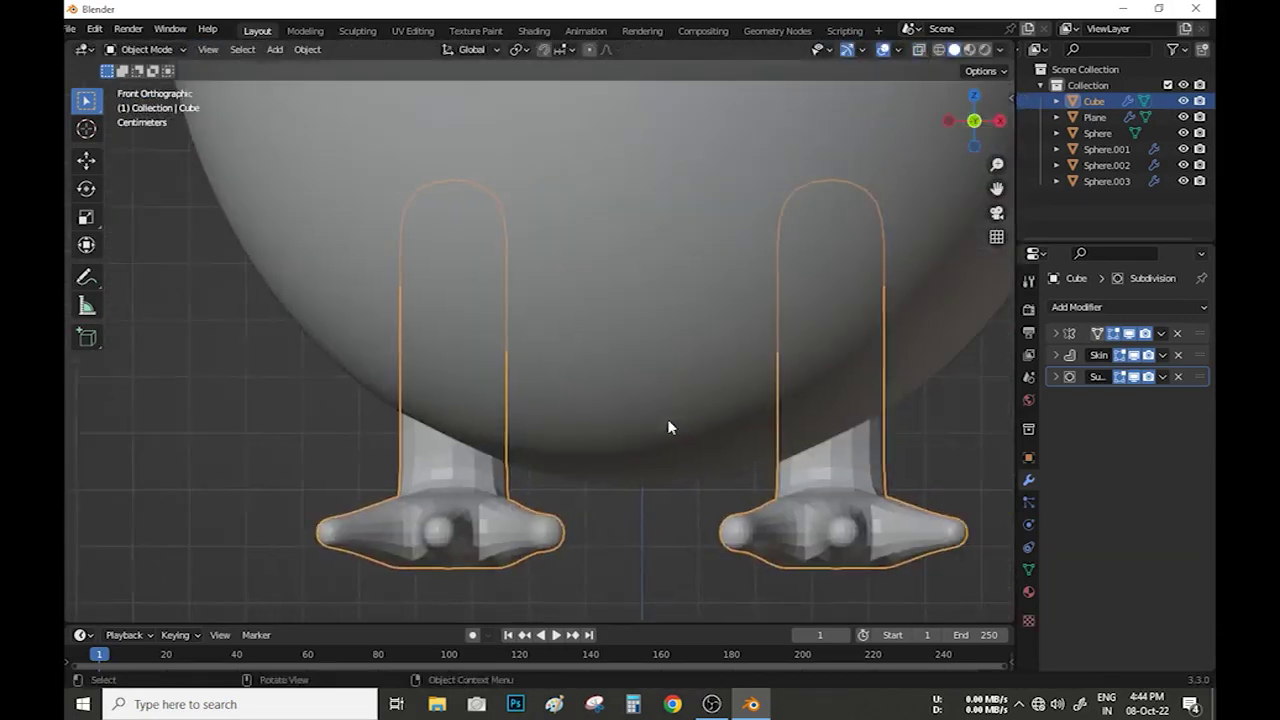
pyautogui.moveTo(667, 419); pyautogui.dragTo(751, 506, button='middle')
pyautogui.rightClick(533, 448)
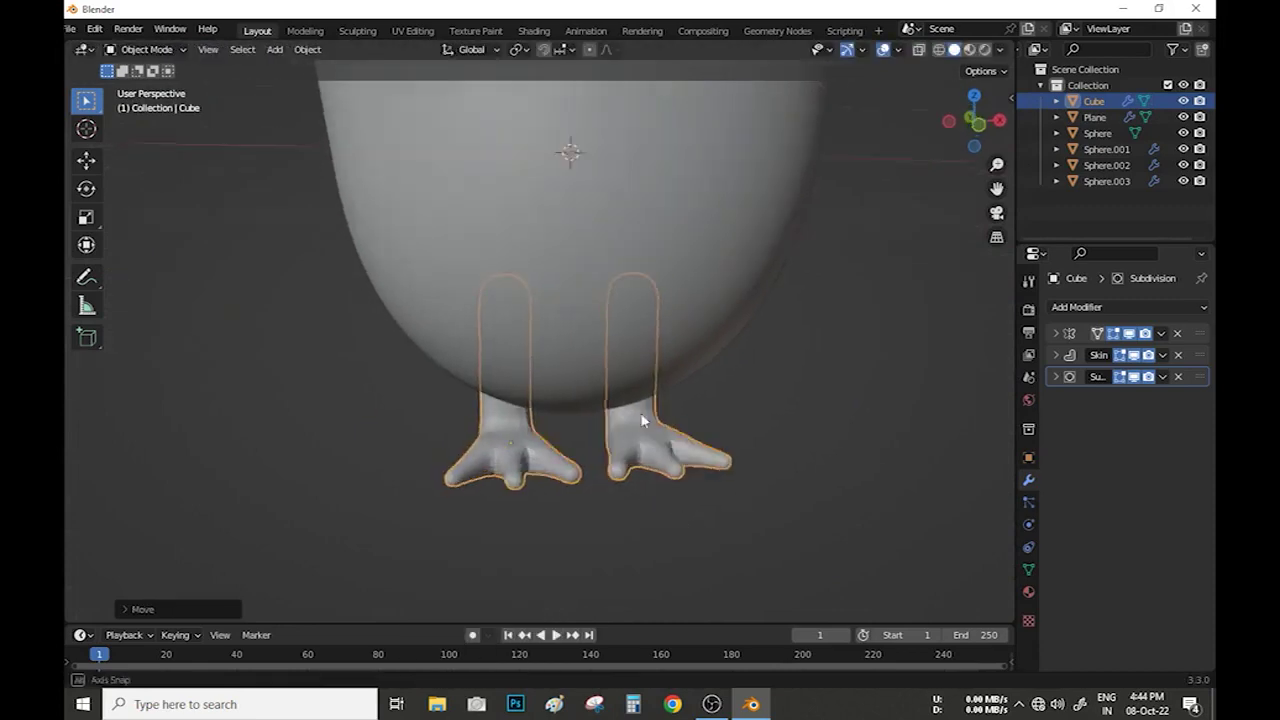
pyautogui.moveTo(640, 412)
pyautogui.keyDown('alt'); pyautogui.mouseDown(button='middle')
pyautogui.moveTo(751, 362)
pyautogui.moveTo(587, 535)
pyautogui.mouseUp(button='middle'); pyautogui.keyUp('alt')
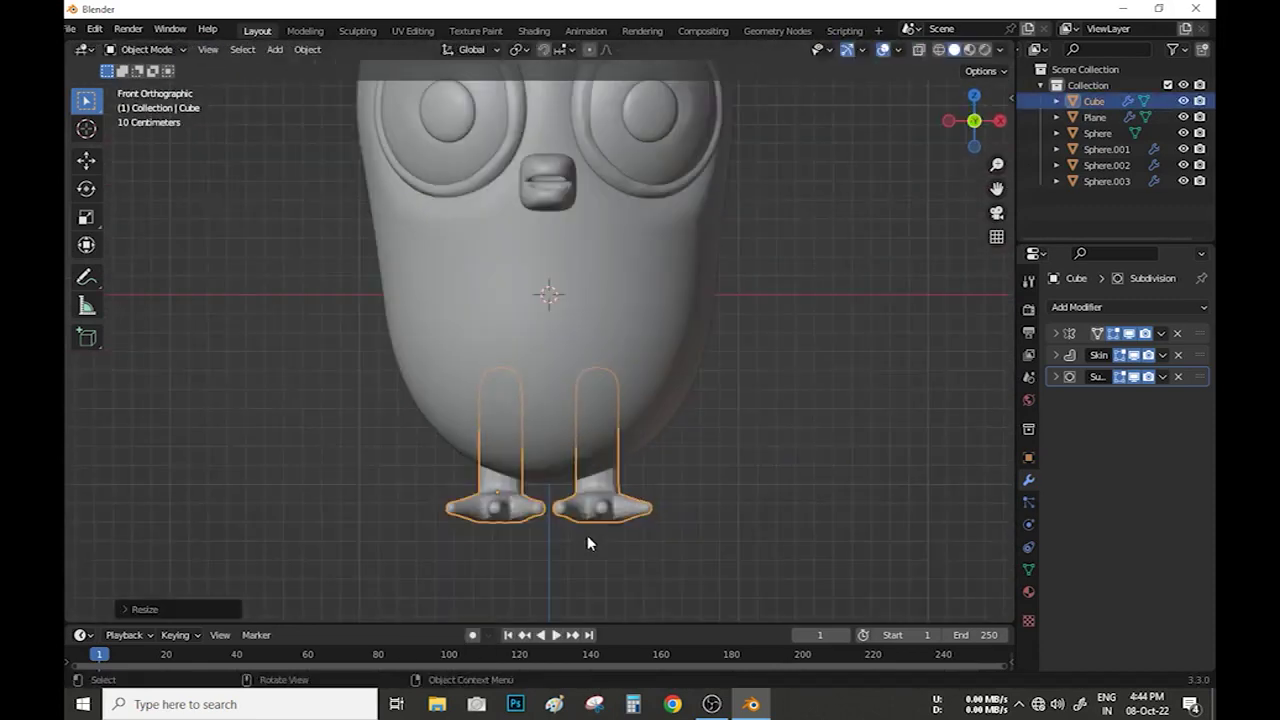
# Add a plane and move it beside the owl's body to start a wing.
pyautogui.press('r')
pyautogui.click(434, 244)
pyautogui.moveTo(434, 251)
pyautogui.mouseDown(button='middle')
pyautogui.moveTo(619, 422)
pyautogui.moveTo(502, 532)
pyautogui.mouseUp(button='middle')
pyautogui.scroll(-2, 499, 492)
pyautogui.hotkey('alt', 'a')
pyautogui.hotkey('shift', 'a')
pyautogui.click(423, 292)
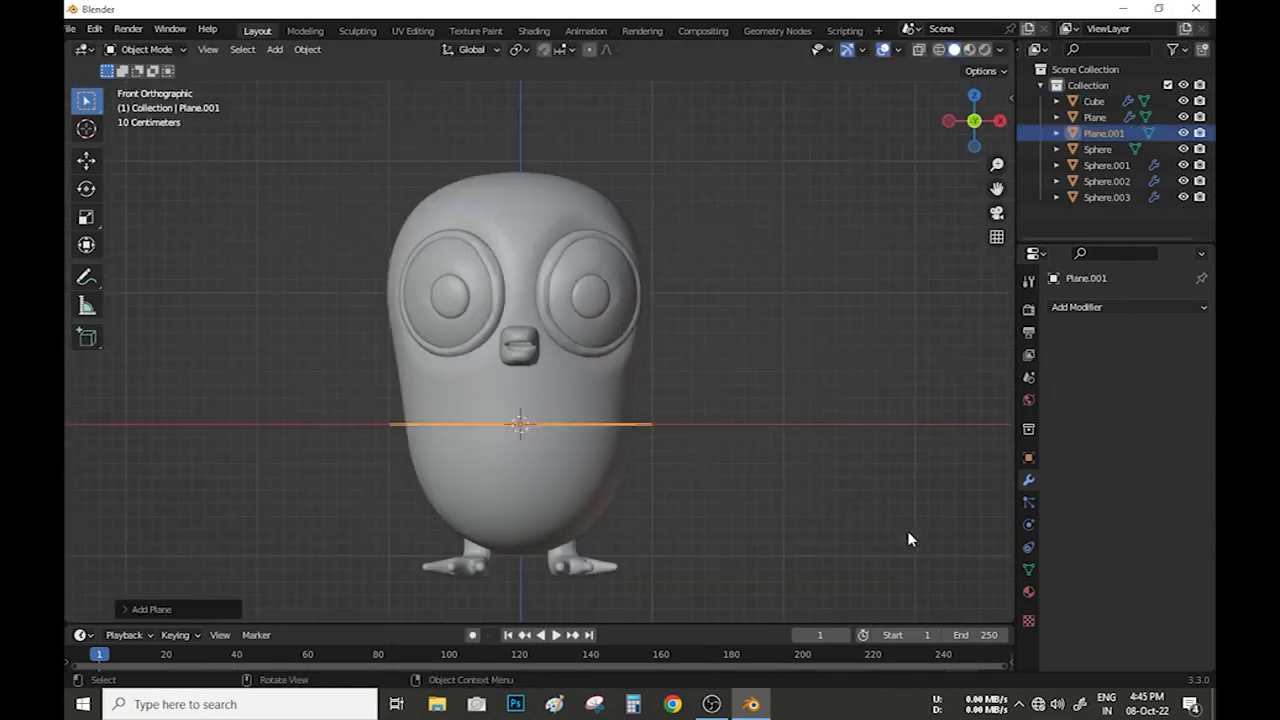
pyautogui.press('g')
pyautogui.moveTo(470, 400); pyautogui.dragTo(552, 410, button='middle')
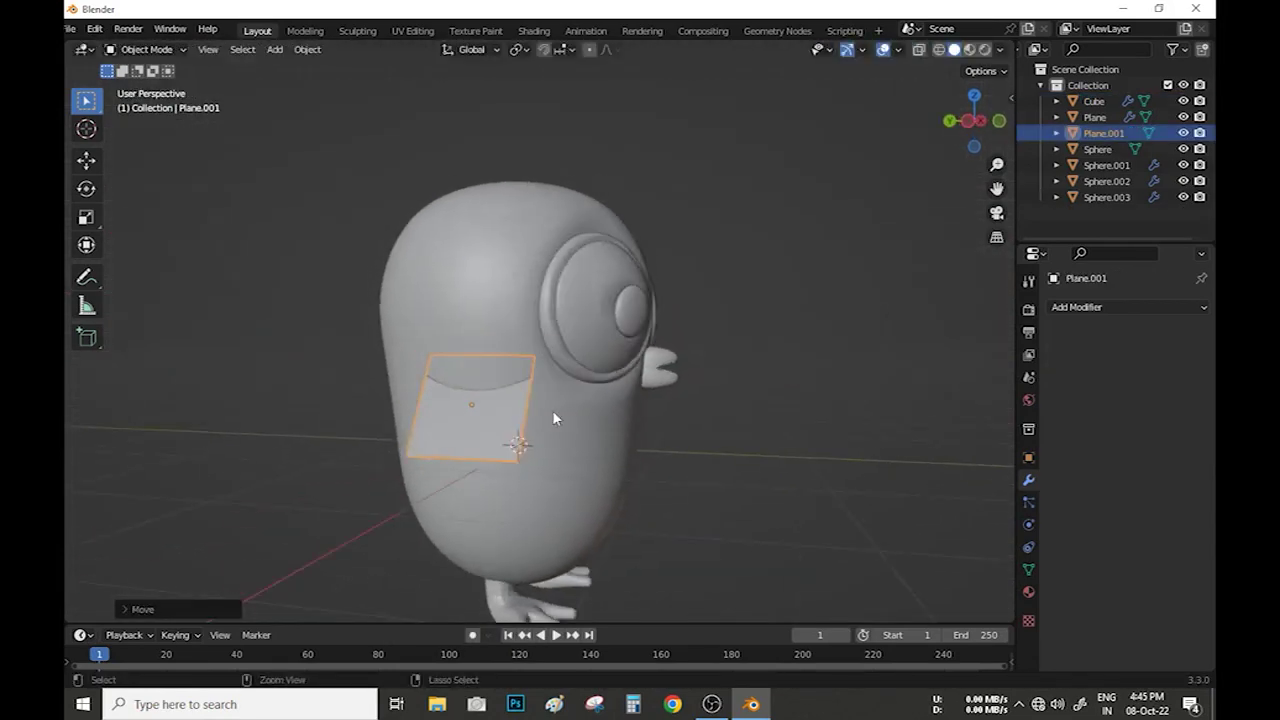
# Give the wing plane subdivision level 2 and a loop cut across it.
pyautogui.press('Tab')
pyautogui.hotkey('ctrl', '2')
pyautogui.hotkey('ctrl', 'r')
pyautogui.click(543, 500)
# Add Solidify, Subdivision Surface and Mirror modifiers to the wing.
pyautogui.click(1081, 307)
pyautogui.click(890, 625)
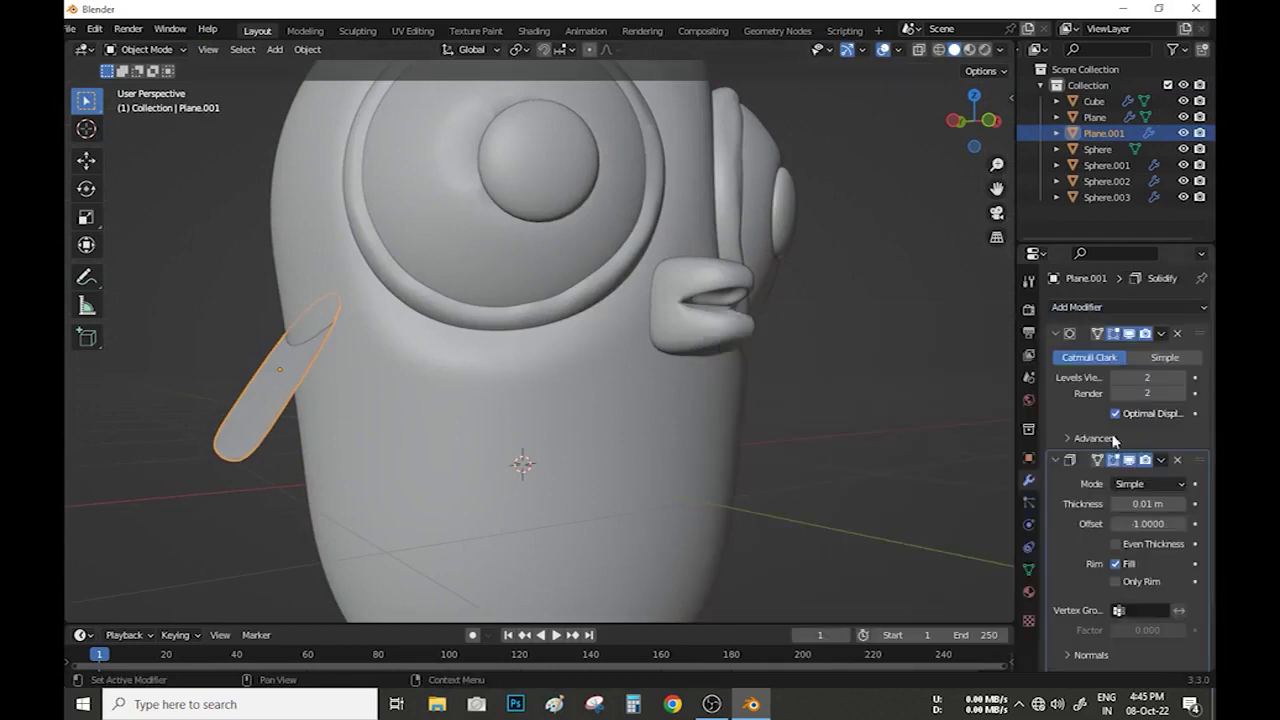
pyautogui.click(1055, 459)
pyautogui.click(1081, 307)
pyautogui.click(890, 645)
pyautogui.click(1055, 333)
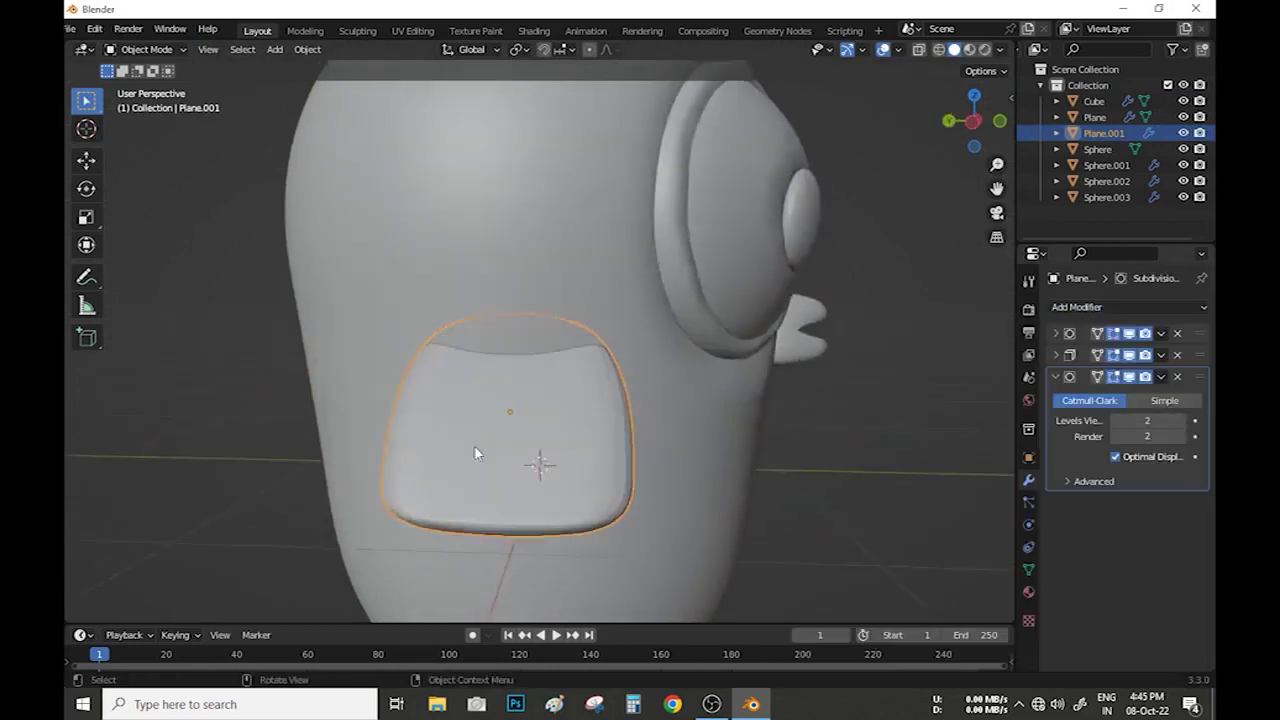
pyautogui.click(1081, 307)
pyautogui.click(886, 514)
pyautogui.scroll(3, 528, 323)
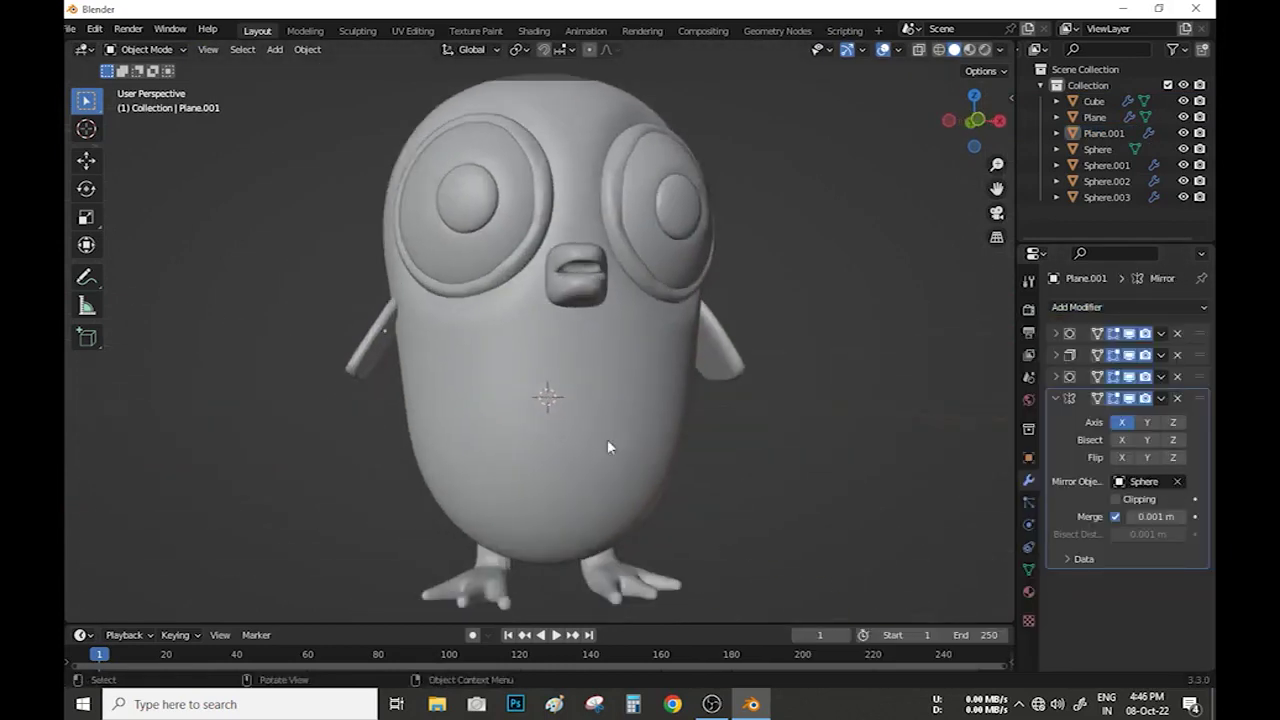
# Apply the modifiers on the legs, wings and eyes.
pyautogui.click(607, 439)
pyautogui.hotkey('ctrl', 'a')
pyautogui.hotkey('ctrl', 'a')
pyautogui.hotkey('ctrl', 'a')
pyautogui.click(365, 290)
pyautogui.hotkey('ctrl', 'a')
pyautogui.scroll(2, 560, 300)
pyautogui.click(610, 250)
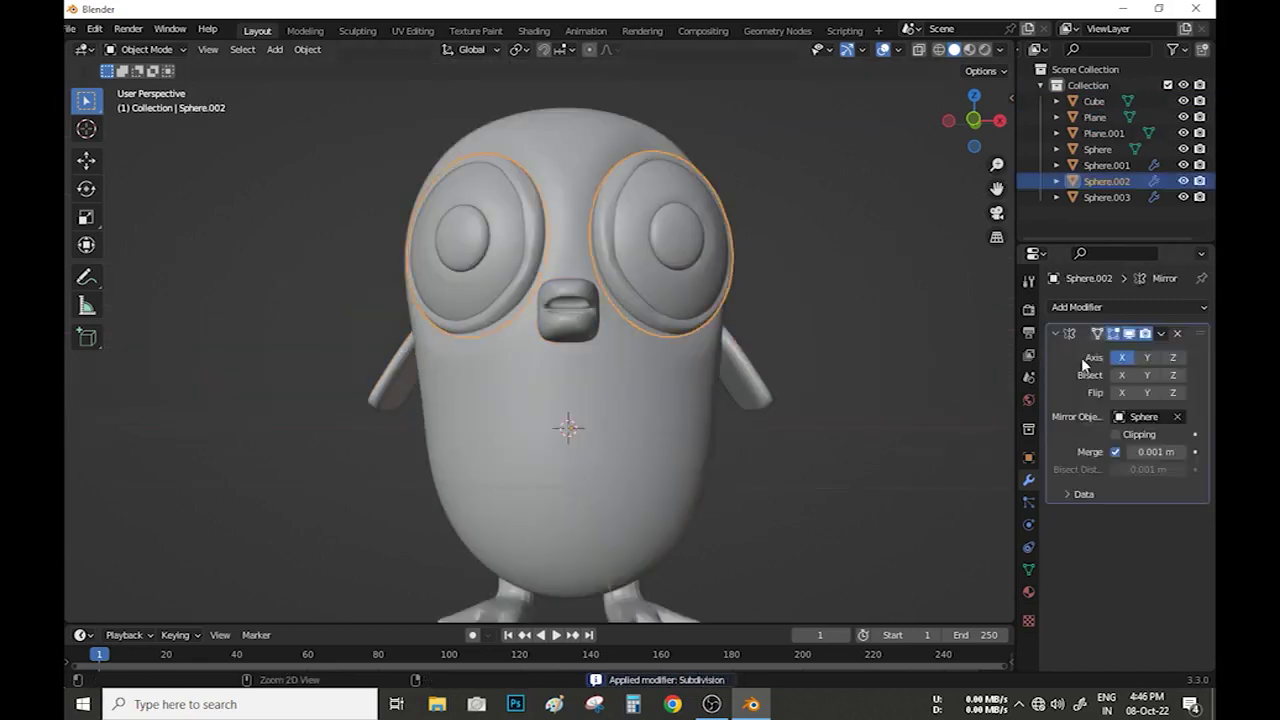
pyautogui.hotkey('ctrl', 'a')
pyautogui.moveTo(671, 243); pyautogui.dragTo(735, 375, button='middle')
pyautogui.click(735, 375)
# Save the scene as Chuza3.blend and switch the body to Weight Paint mode.
pyautogui.hotkey('ctrl', 's')
pyautogui.write('c')
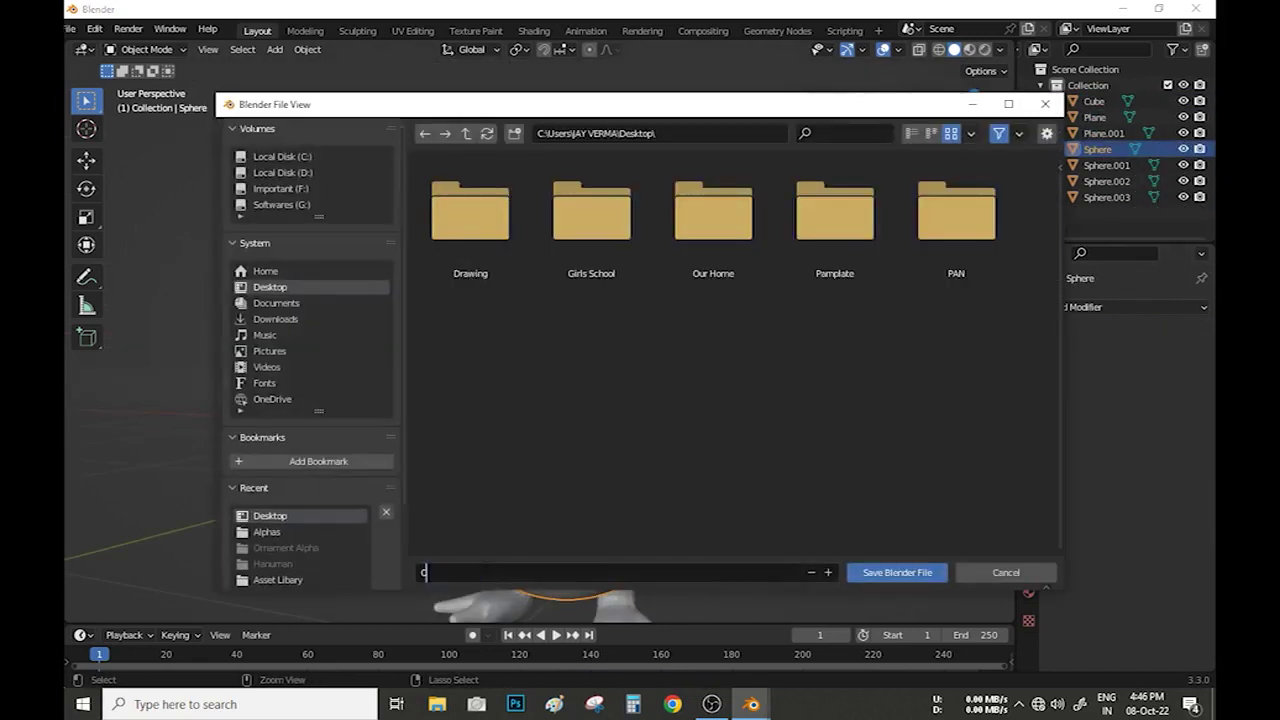
pyautogui.press('Return')
pyautogui.scroll(3, 656, 347)
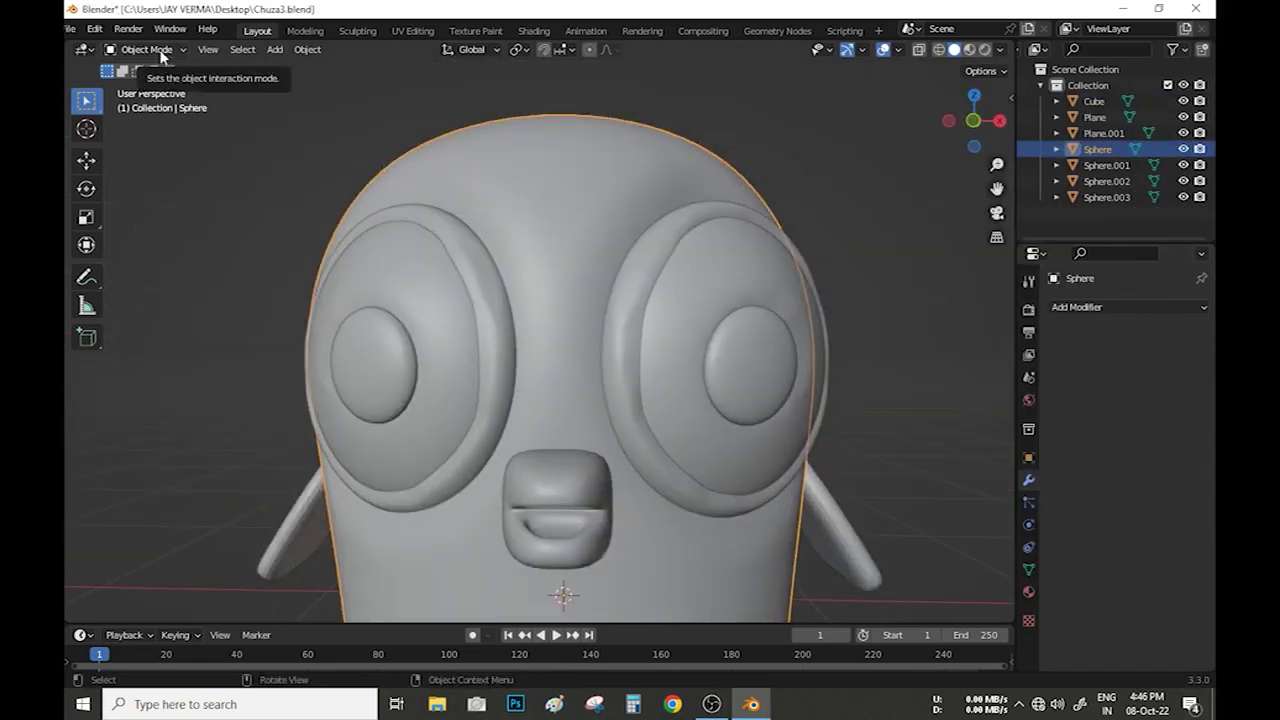
pyautogui.click(150, 49)
pyautogui.click(150, 135)
# In Edit Mode, cut the body in half and mirror it with AutoMirror.
pyautogui.click(146, 85)
pyautogui.scroll(3, 564, 368)
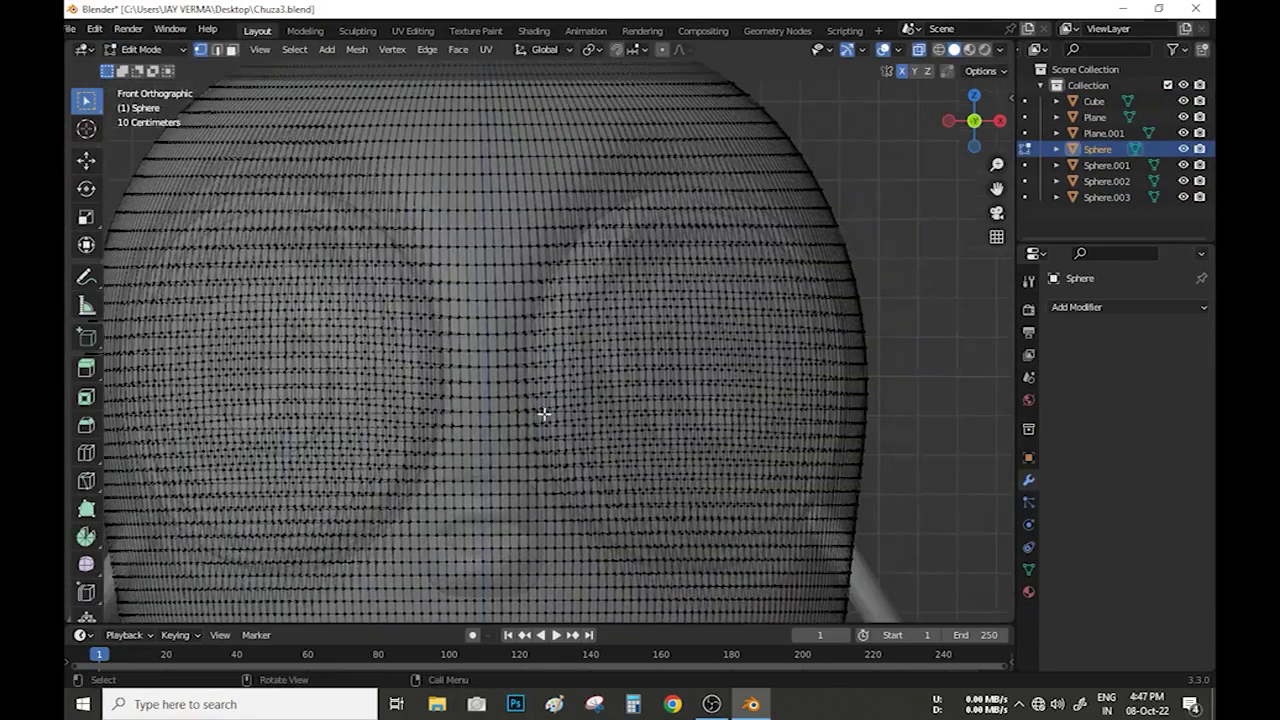
pyautogui.scroll(-2, 544, 407)
pyautogui.moveTo(826, 207)
pyautogui.mouseDown(button='middle')
pyautogui.moveTo(573, 446)
pyautogui.moveTo(621, 449)
pyautogui.mouseUp(button='middle')
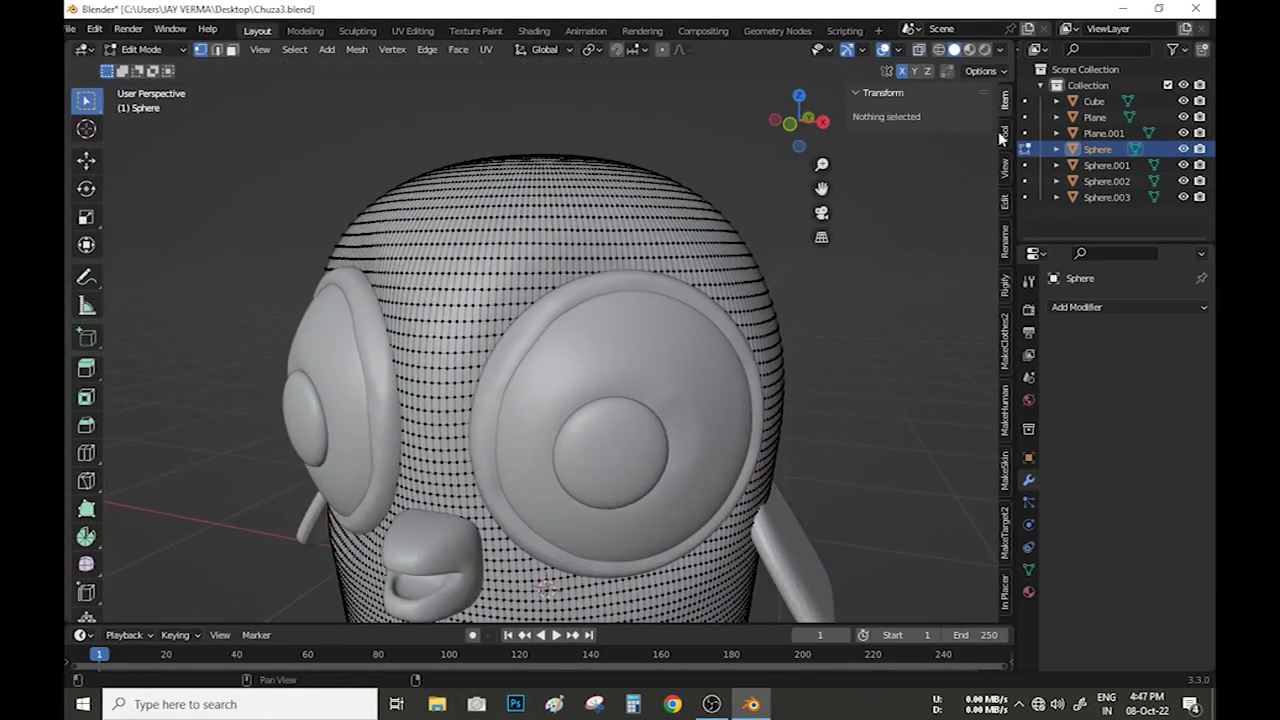
pyautogui.click(1004, 200)
pyautogui.click(918, 142)
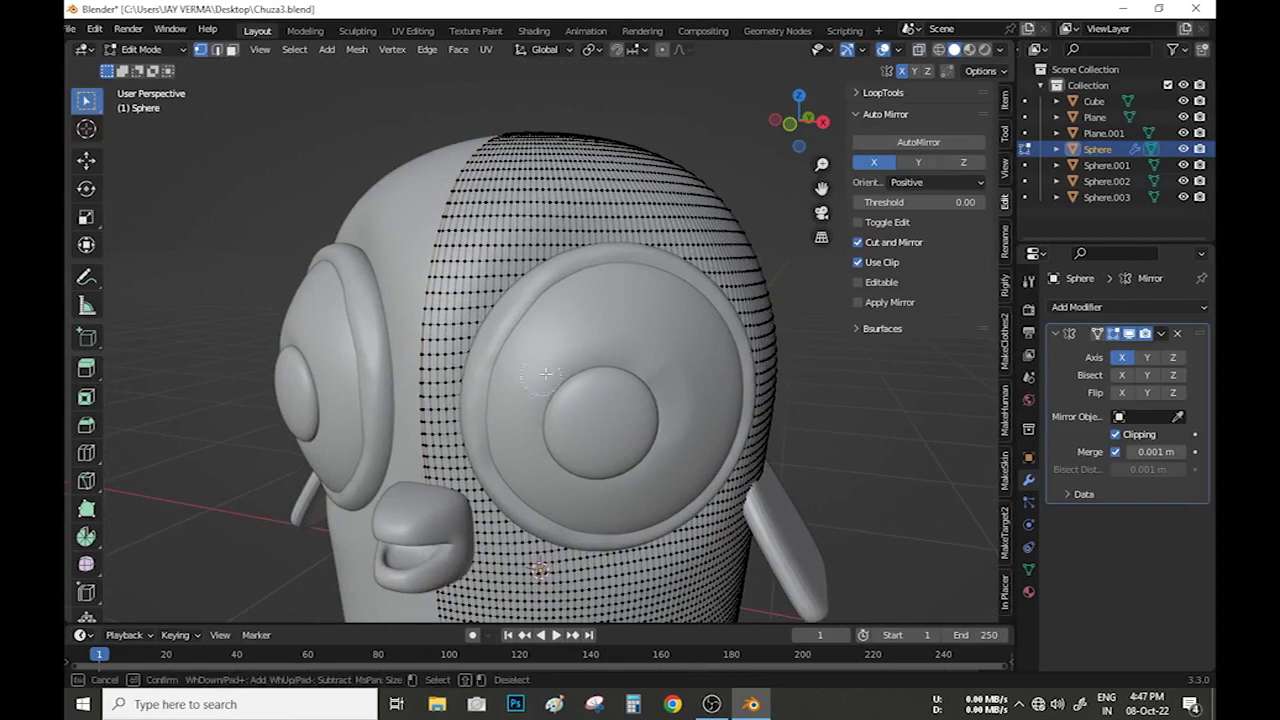
# Isolate the head in face select mode and circle-select a patch of faces.
pyautogui.press('3')
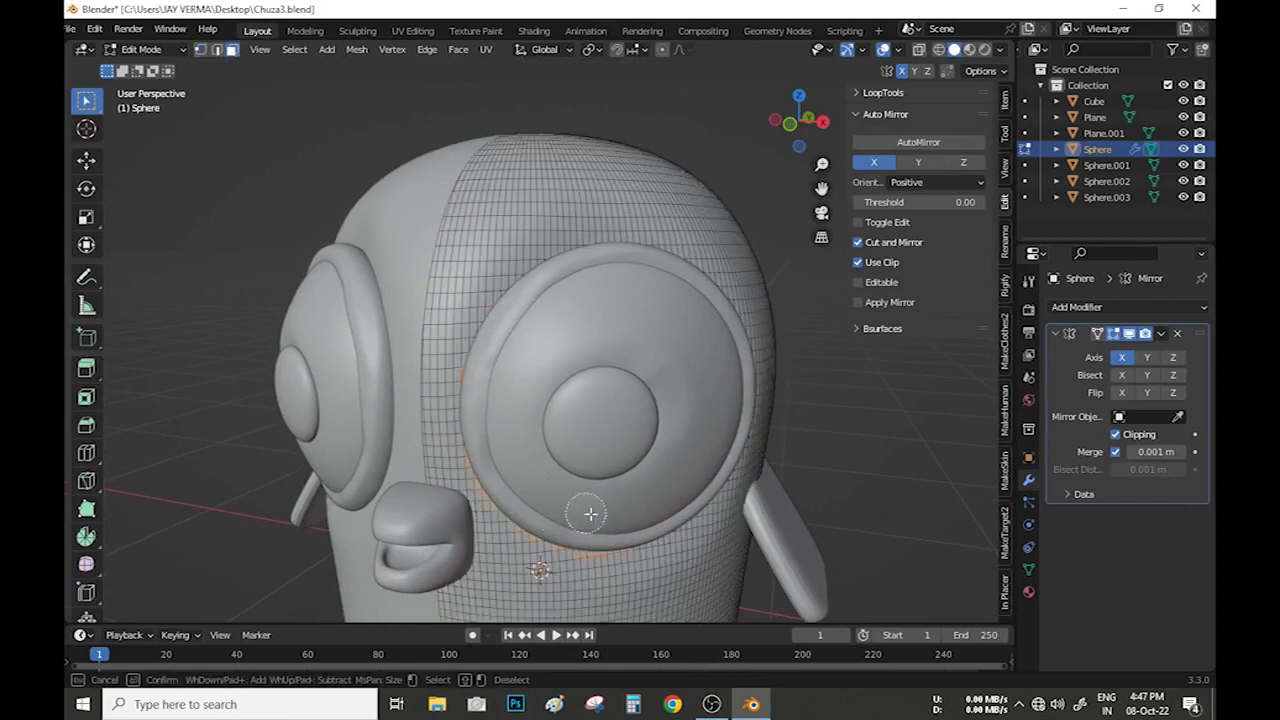
pyautogui.moveTo(669, 423); pyautogui.dragTo(599, 556, button='middle')
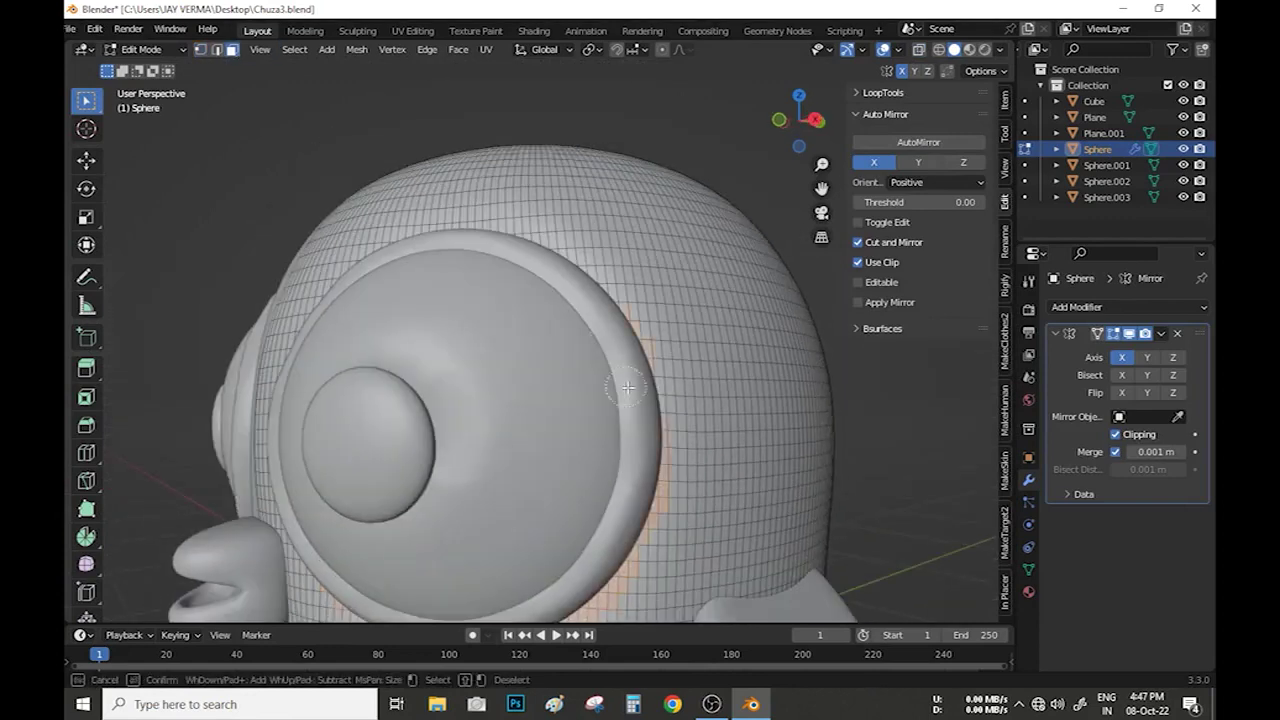
pyautogui.moveTo(522, 330); pyautogui.dragTo(478, 315, button='middle')
pyautogui.moveTo(392, 504)
pyautogui.mouseDown(button='middle')
pyautogui.moveTo(444, 344)
pyautogui.moveTo(520, 400)
pyautogui.mouseUp(button='middle')
pyautogui.press('KP_Divide')
pyautogui.moveTo(566, 462); pyautogui.dragTo(562, 331, button='middle')
pyautogui.press('c')
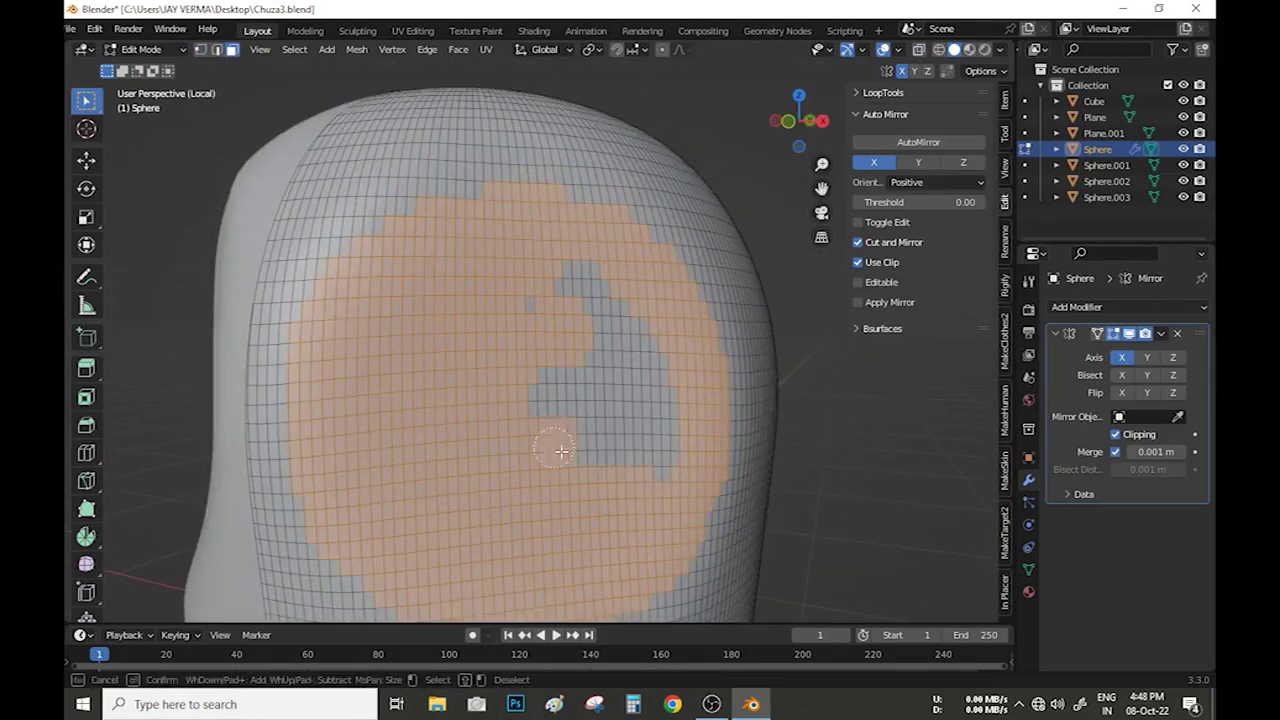
pyautogui.press('Escape')
# Assign the selected faces to a new vertex group 'Group', then enter Weight Paint mode.
pyautogui.click(1028, 568)
pyautogui.click(1195, 357)
pyautogui.click(1062, 460)
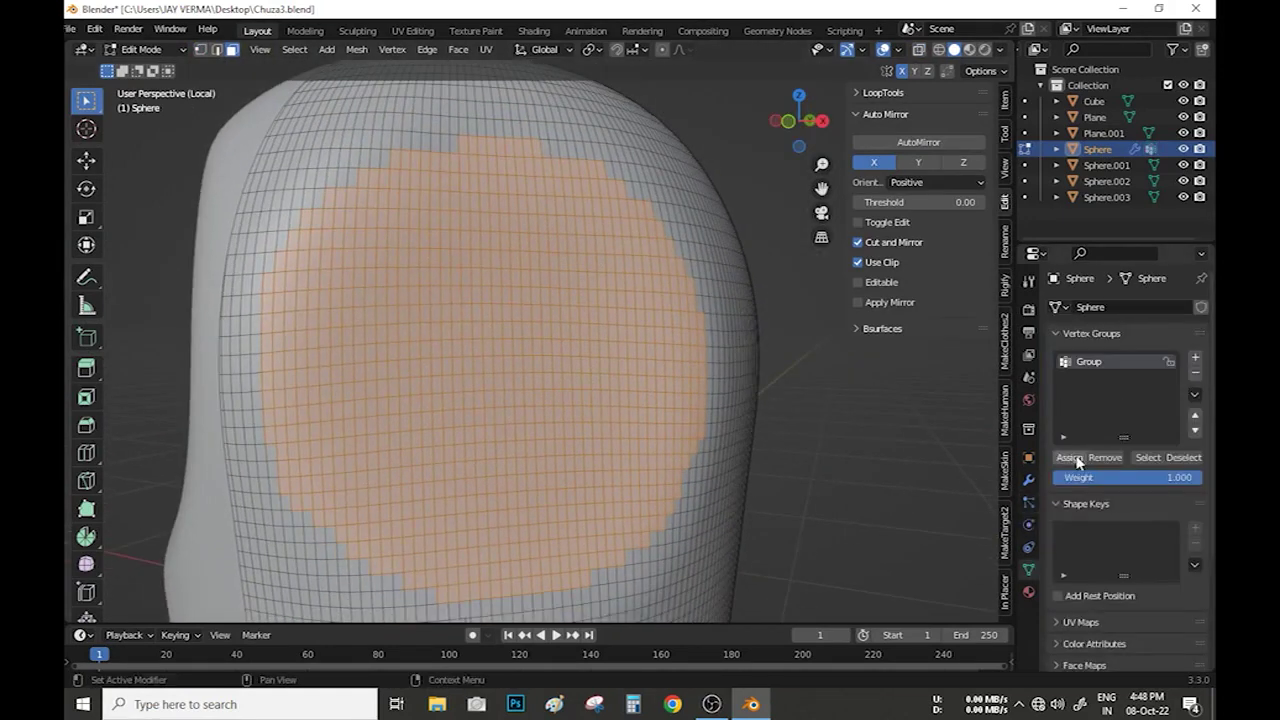
pyautogui.press('Tab')
pyautogui.click(165, 50)
pyautogui.click(151, 138)
pyautogui.scroll(2, 428, 320)
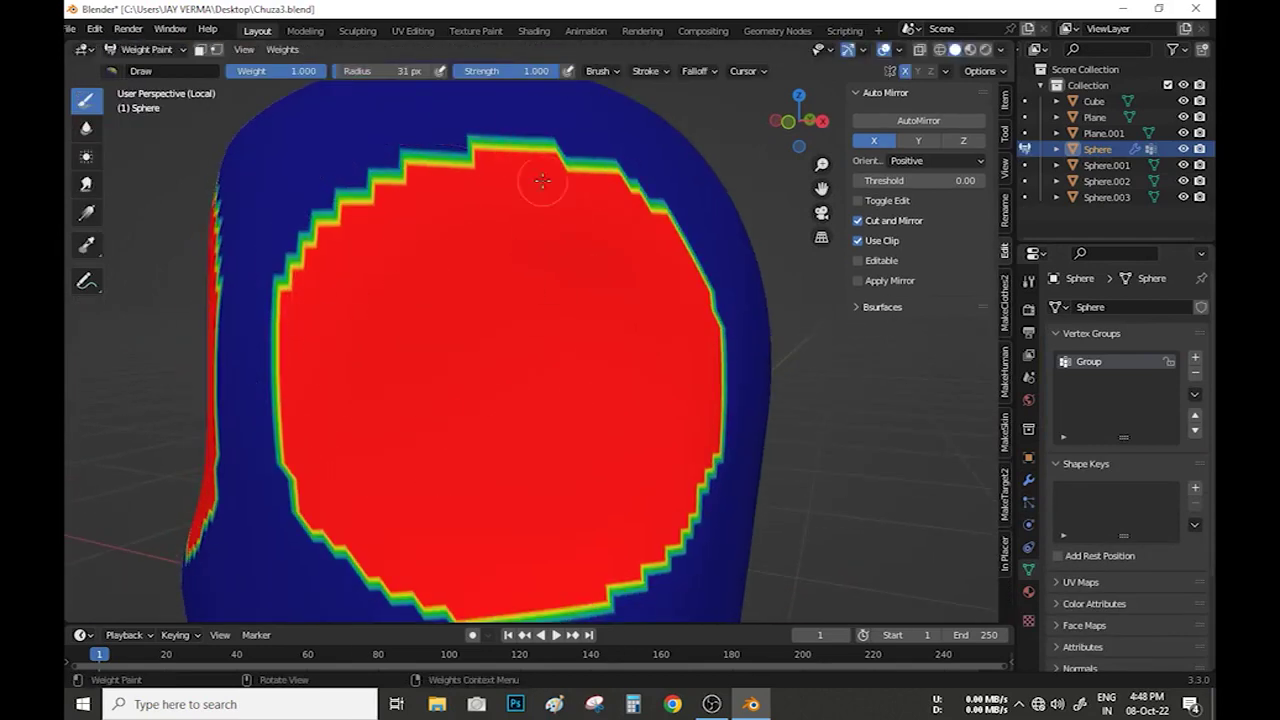
# Lower the brush weight and paint a soft graded band along the red patch's edge.
pyautogui.moveTo(542, 180); pyautogui.dragTo(581, 232, button='middle')
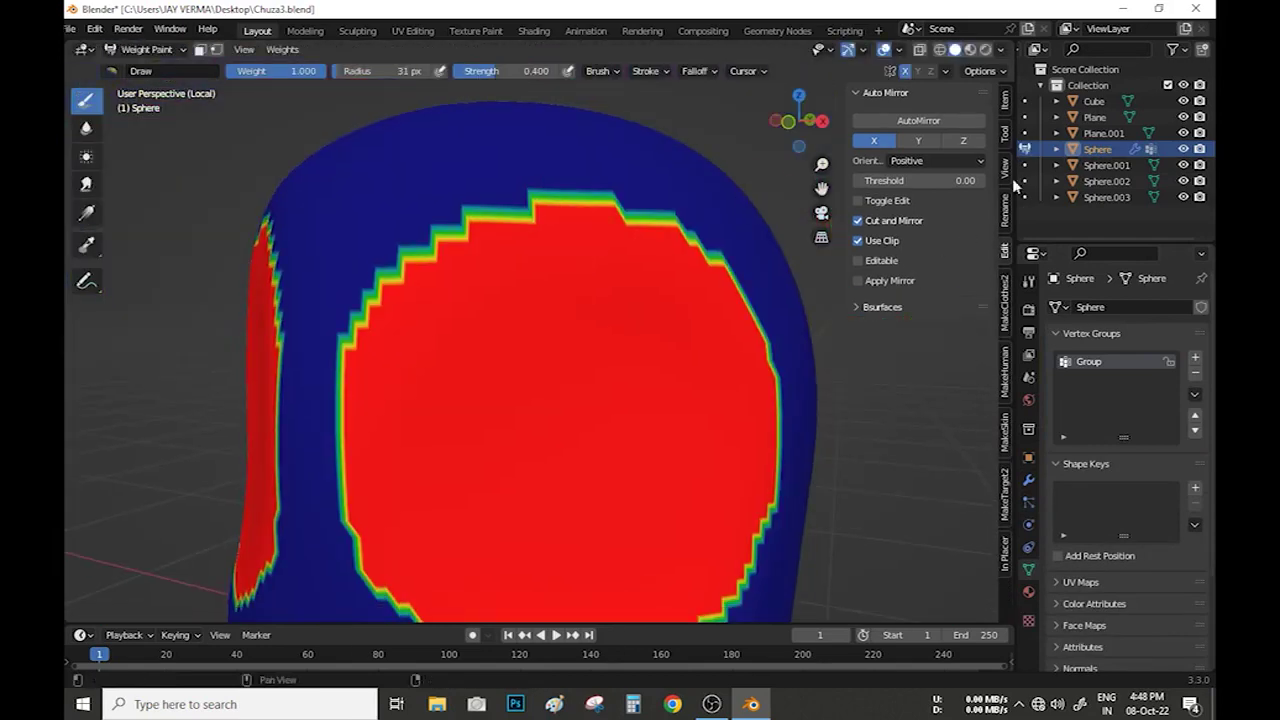
pyautogui.click(1005, 133)
pyautogui.click(861, 514)
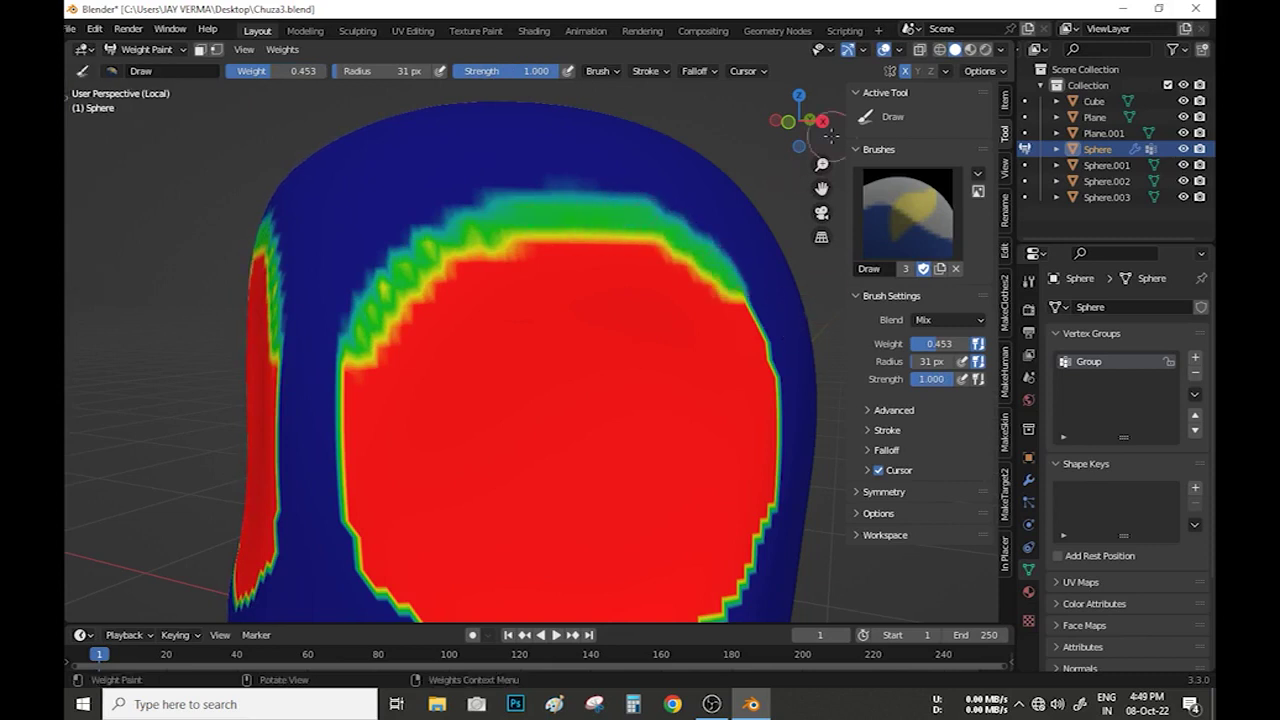
pyautogui.moveTo(831, 136); pyautogui.dragTo(590, 196)
pyautogui.press('t')
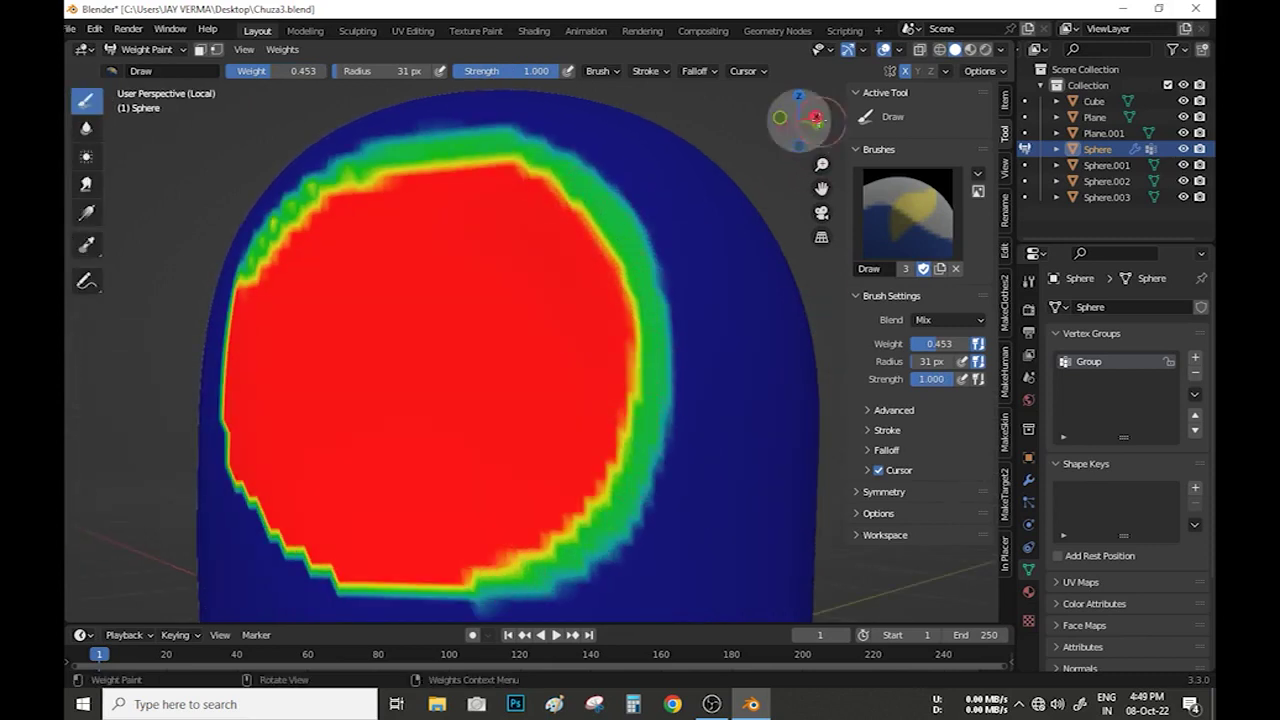
pyautogui.moveTo(808, 118); pyautogui.dragTo(548, 540)
pyautogui.moveTo(474, 528); pyautogui.dragTo(302, 314)
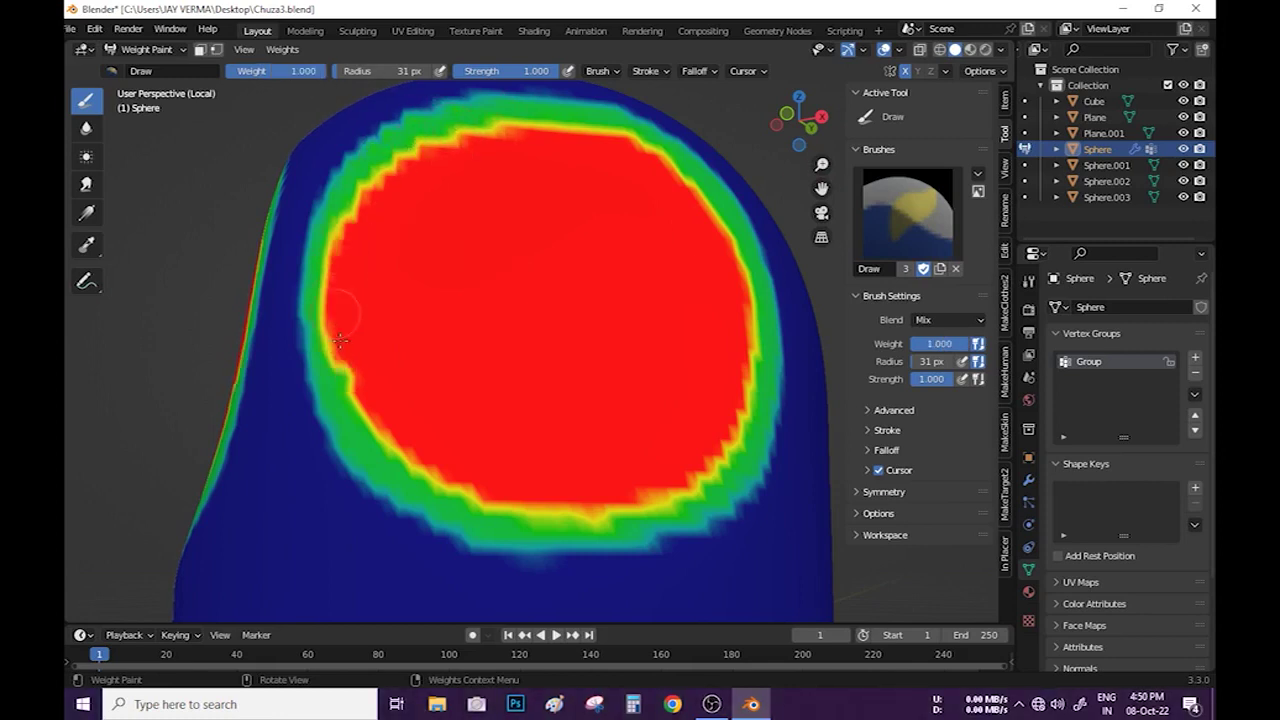
# Leave Local view to bring back the eyes and mouth and view the character.
pyautogui.press('KP_Divide')
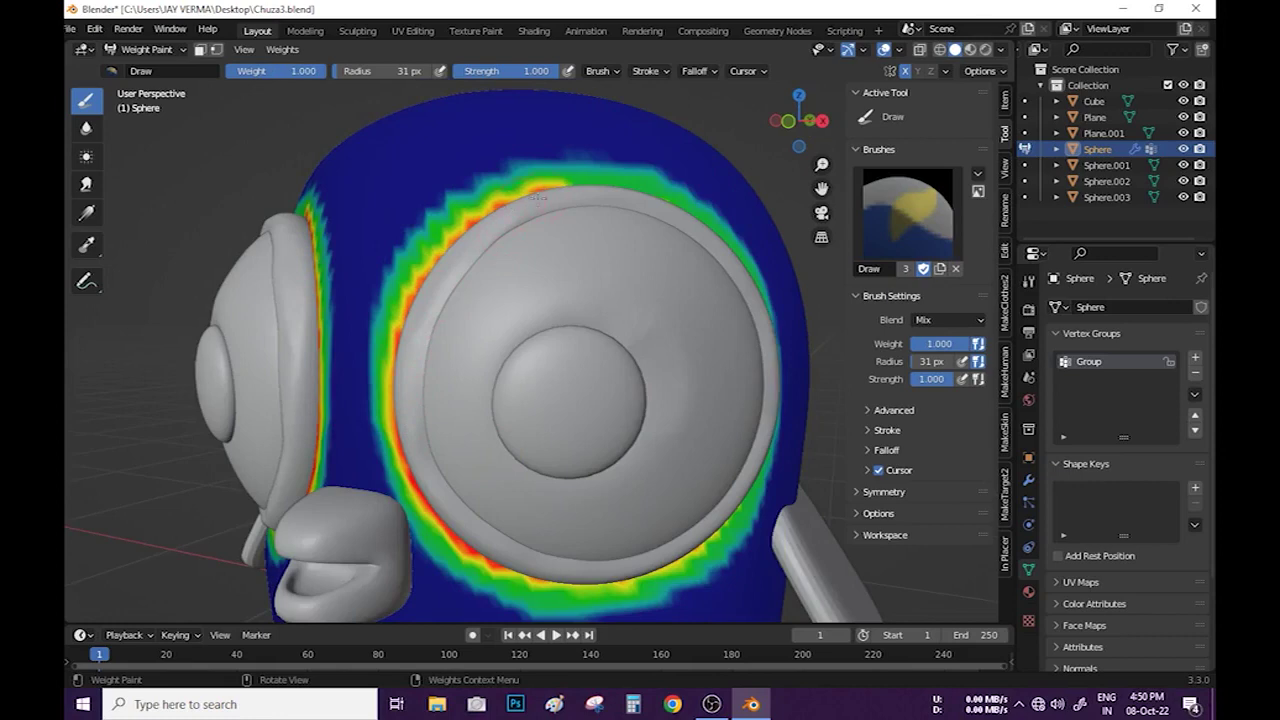
pyautogui.moveTo(685, 533)
pyautogui.mouseDown(button='middle')
pyautogui.moveTo(712, 138)
pyautogui.moveTo(564, 309)
pyautogui.mouseUp(button='middle')
pyautogui.moveTo(638, 355); pyautogui.dragTo(555, 368, button='middle')
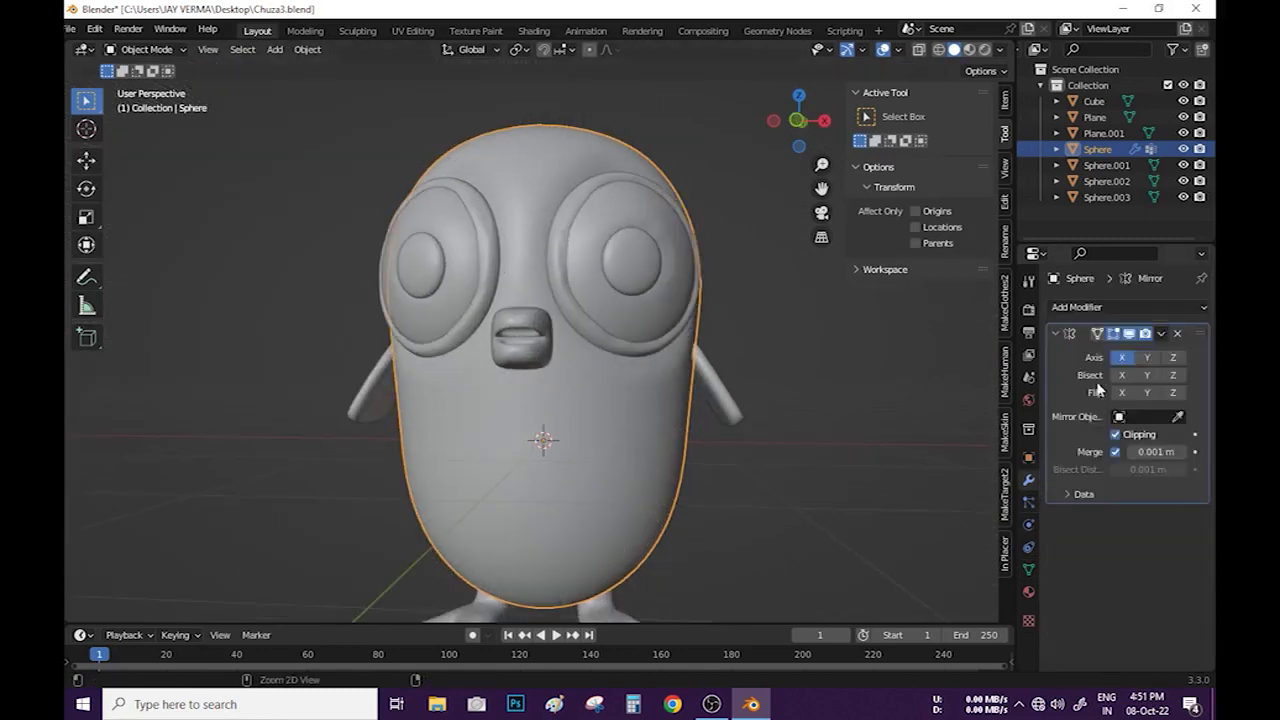
# Apply the body's object transforms and save the file.
pyautogui.hotkey('ctrl', 'a')
pyautogui.click(586, 394)
pyautogui.hotkey('ctrl', 's')
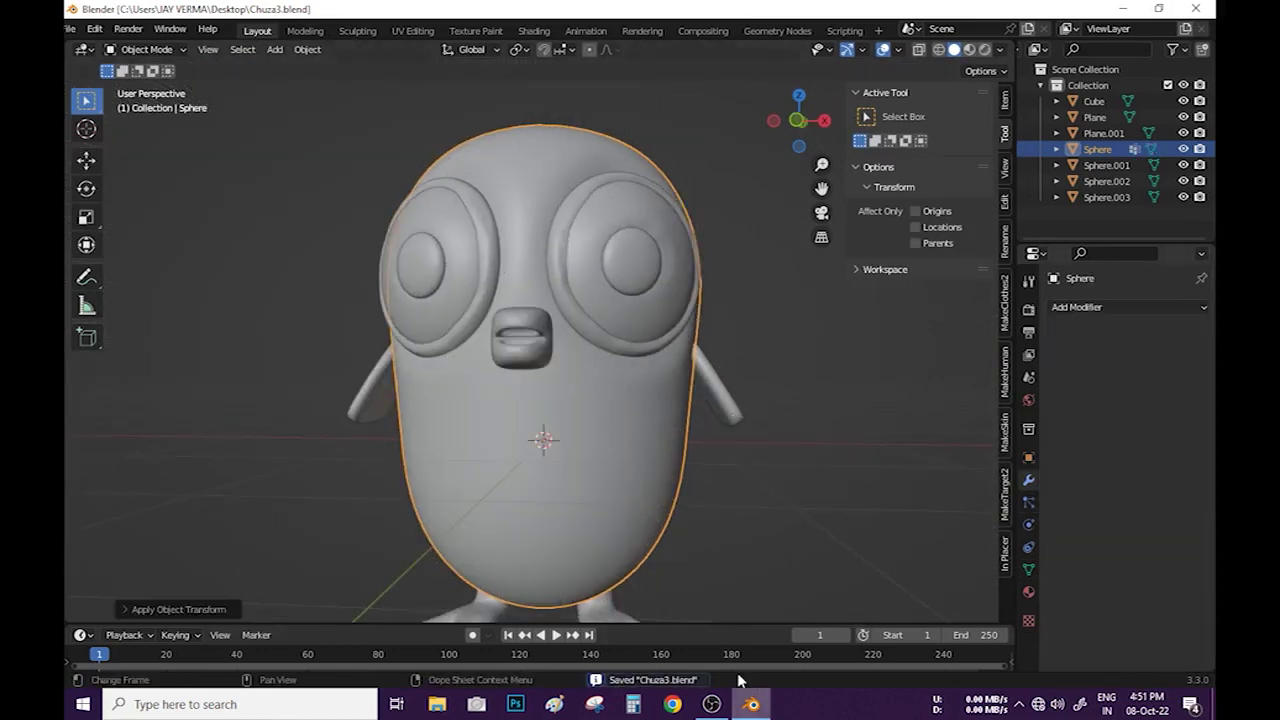
# Add a Hair particle system to the body, with 'Group' as its density vertex group.
pyautogui.click(1201, 306)
pyautogui.click(1167, 394)
pyautogui.scroll(-3, 1130, 500)
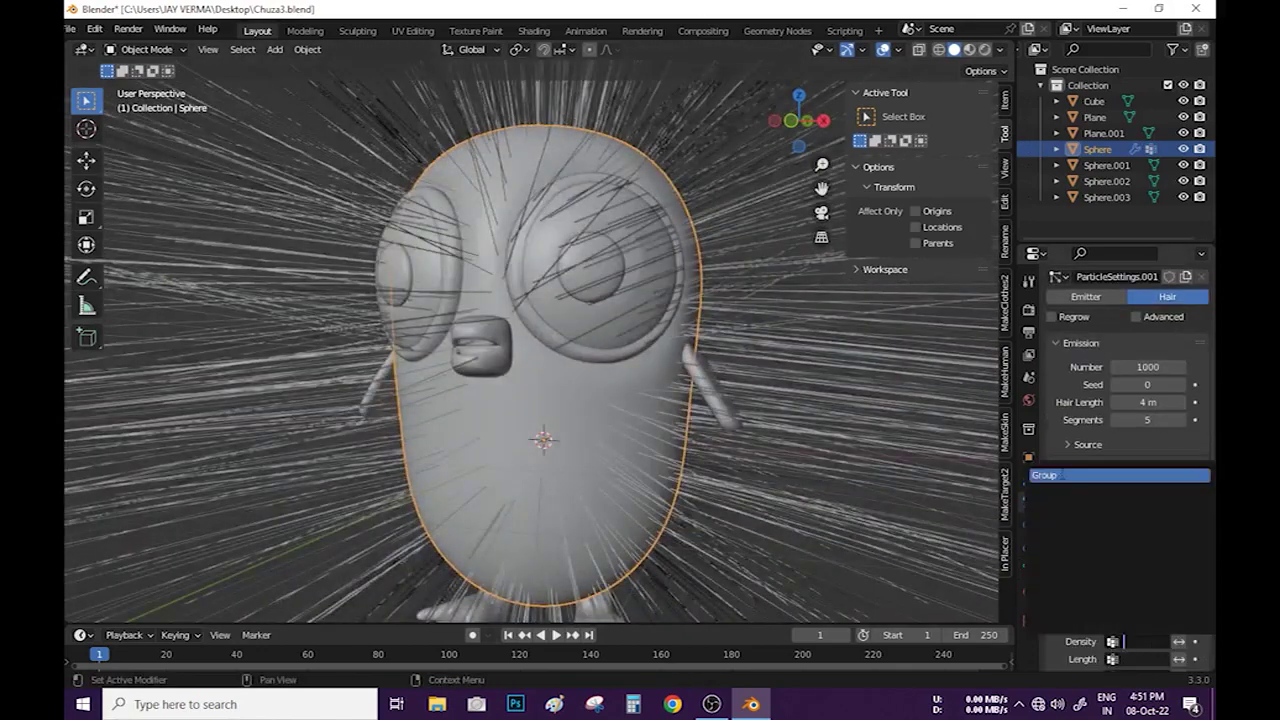
pyautogui.click(1055, 617)
pyautogui.moveTo(660, 440); pyautogui.dragTo(628, 432, button='middle')
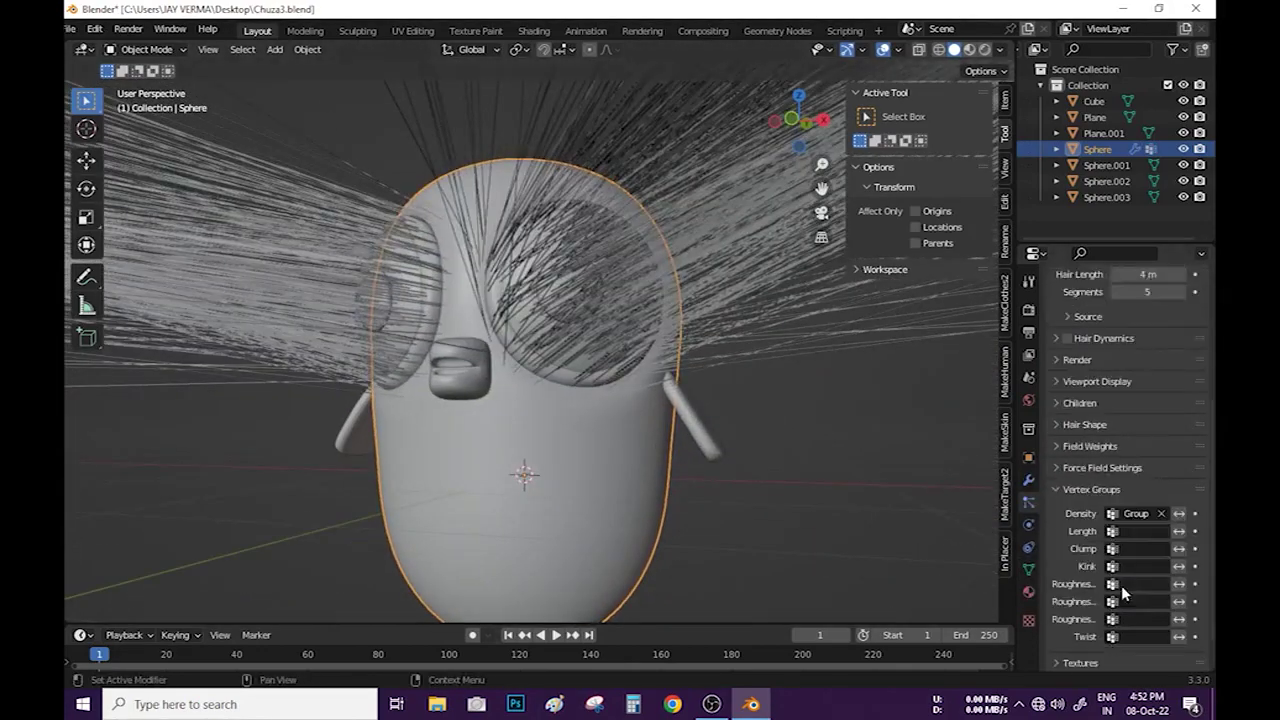
pyautogui.scroll(4, 1090, 386)
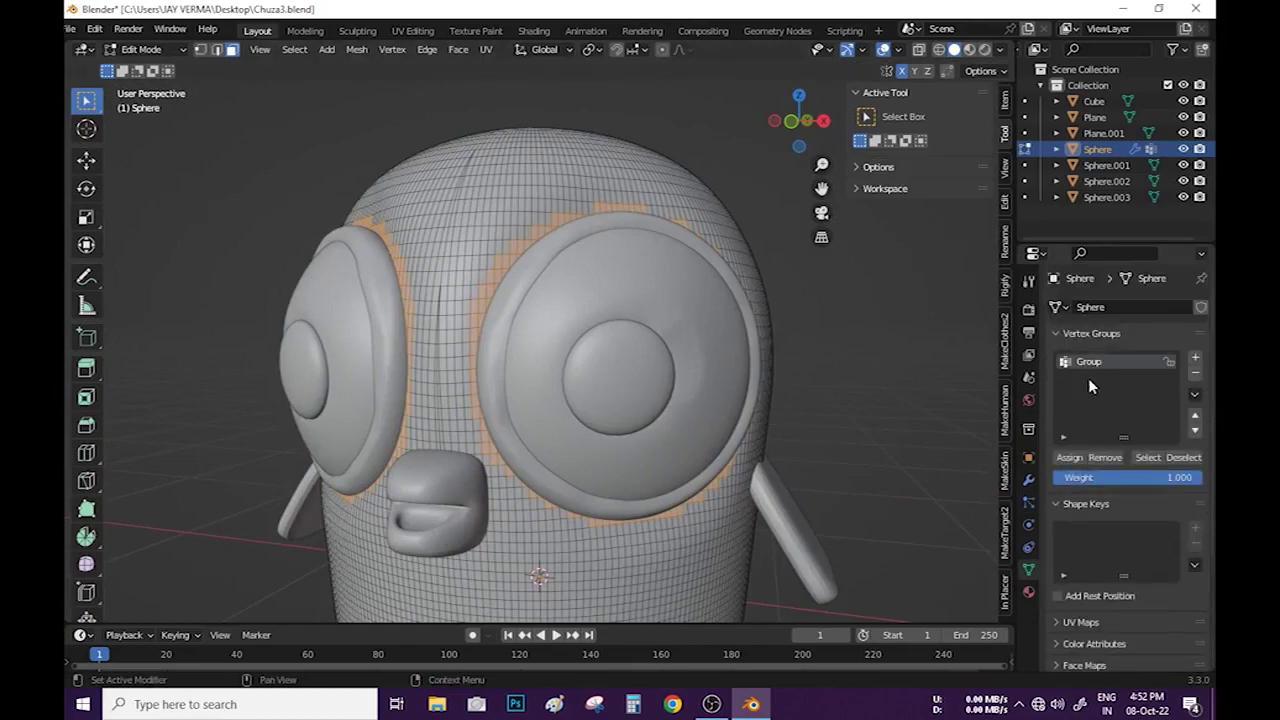
# Set 20000 hairs at 0.1 m with Interpolated children, then paint zero weight around the mouth.
pyautogui.hotkey('ctrl', 'i')
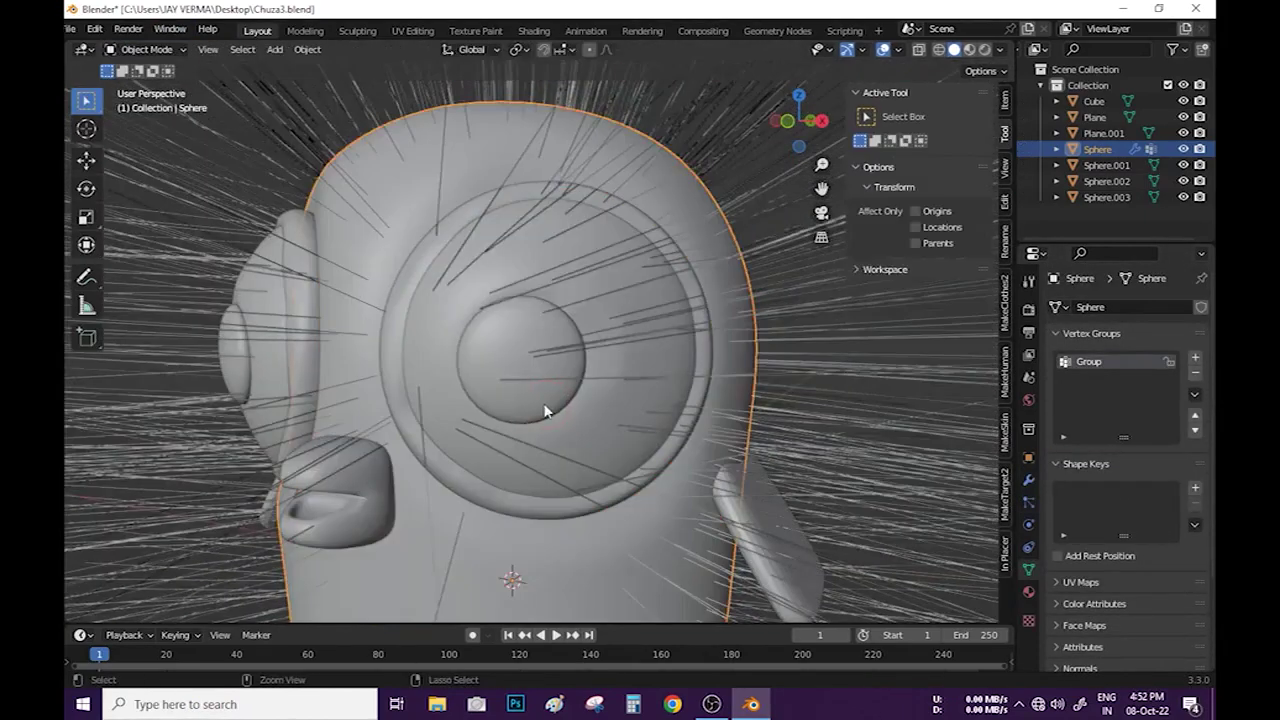
pyautogui.hotkey('ctrl', 'i')
pyautogui.moveTo(1100, 477); pyautogui.dragTo(1166, 477)
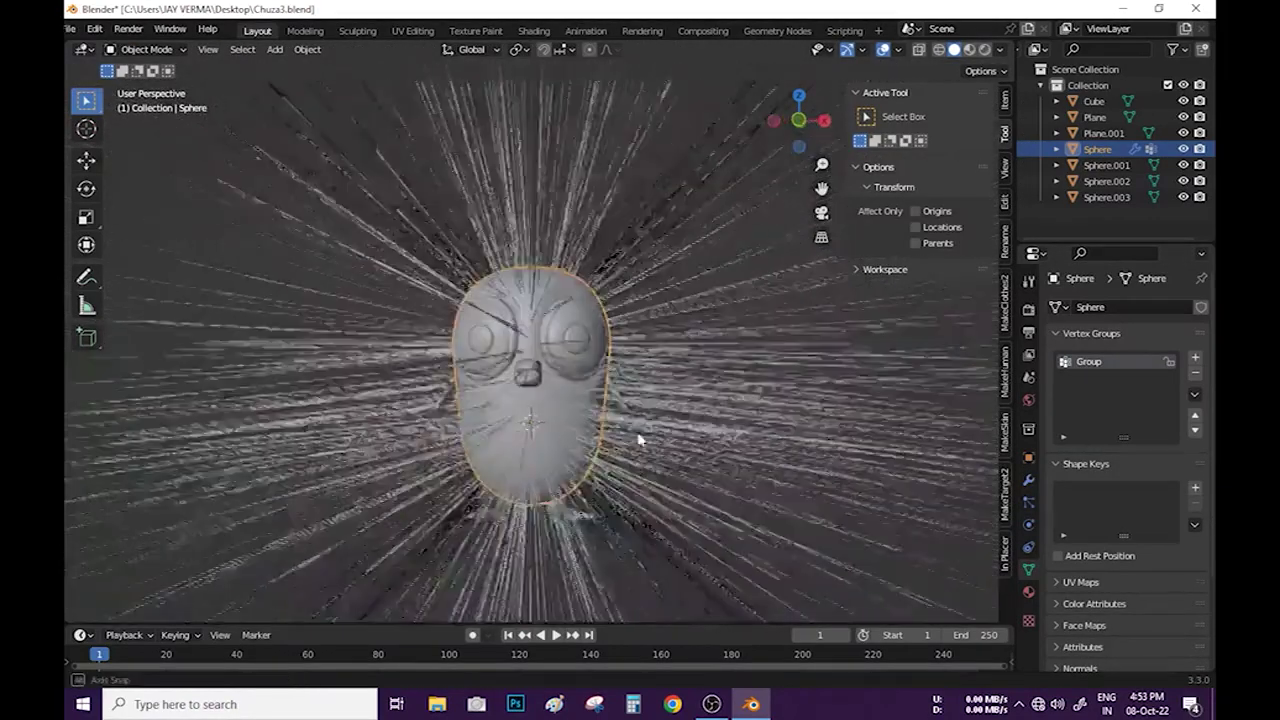
pyautogui.press('Return')
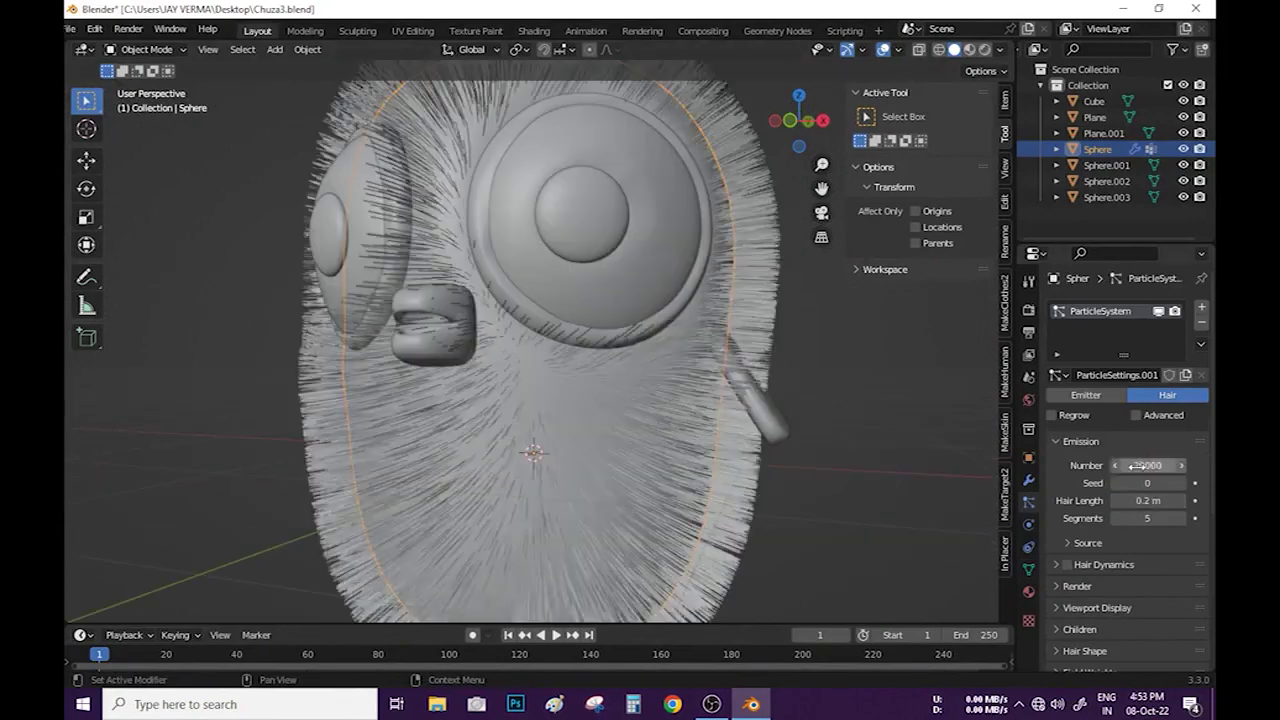
pyautogui.scroll(-3, 1065, 510)
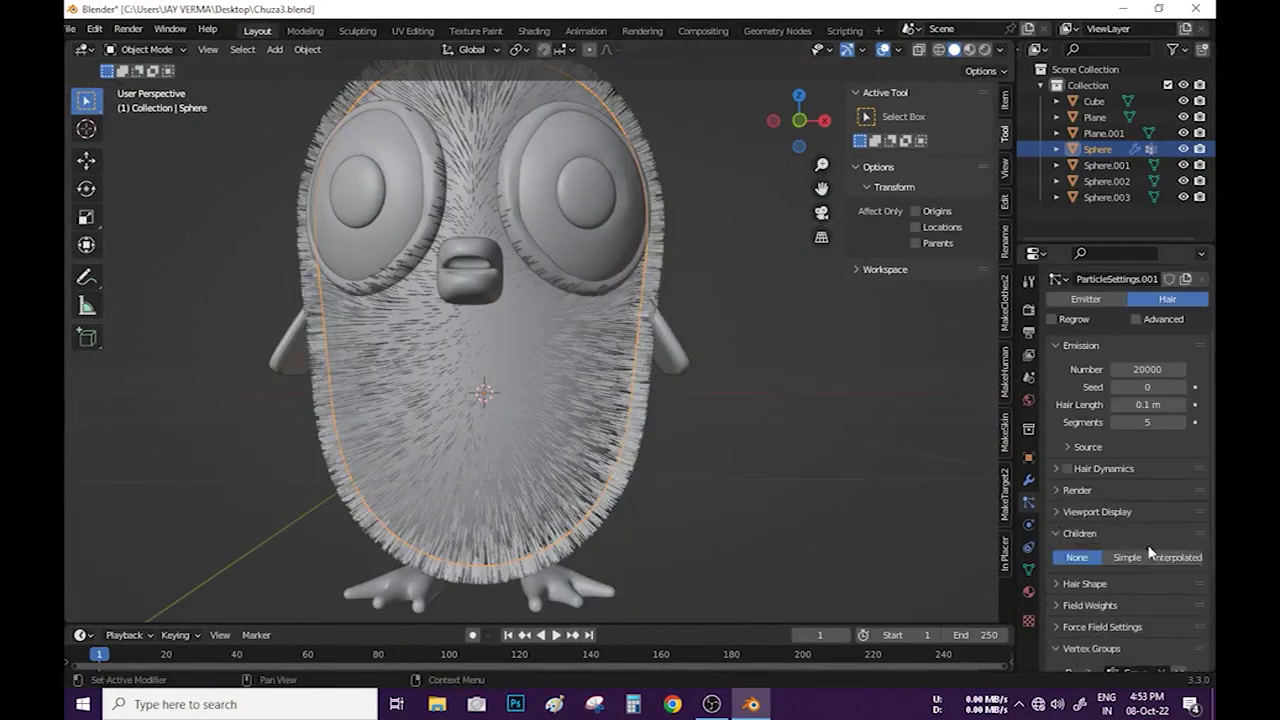
pyautogui.click(1176, 557)
pyautogui.moveTo(580, 496); pyautogui.dragTo(606, 478, button='middle')
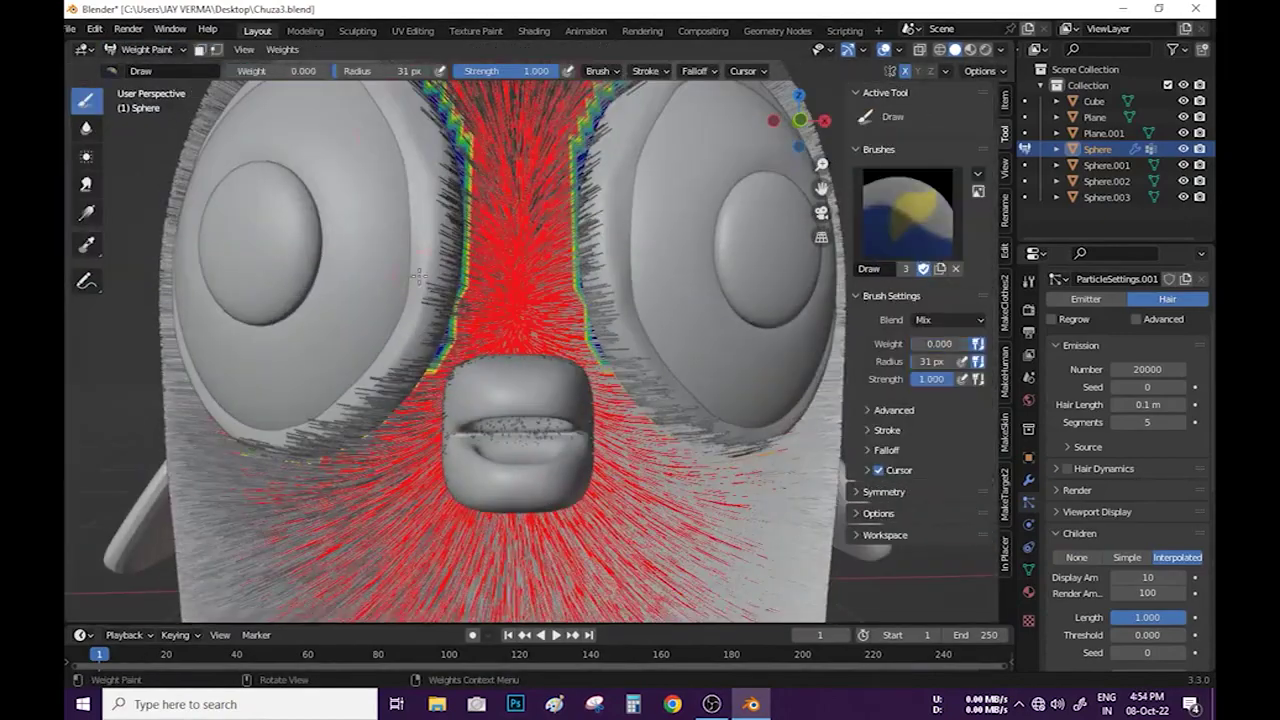
pyautogui.moveTo(418, 276); pyautogui.dragTo(450, 420)
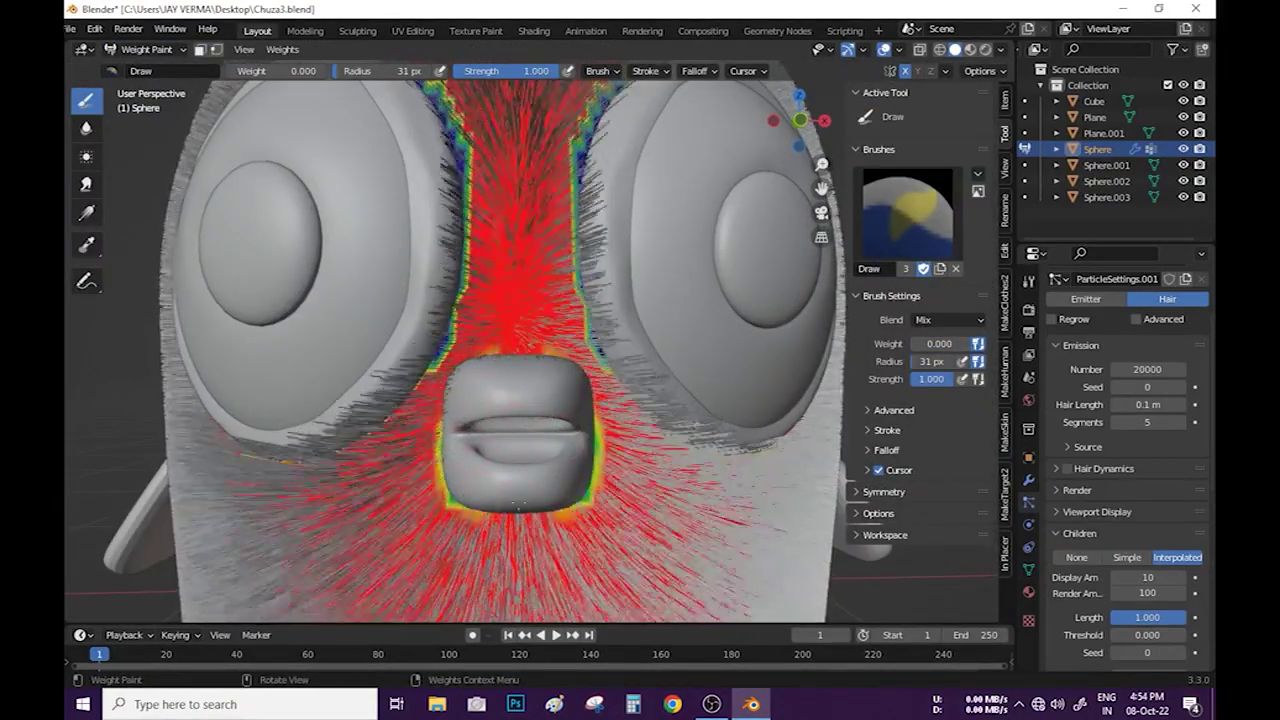
# Paint out the green spot and the bare patch's top edge to zero weight, then view the furry owl.
pyautogui.press('KP_Divide')
pyautogui.scroll(8, 548, 310)
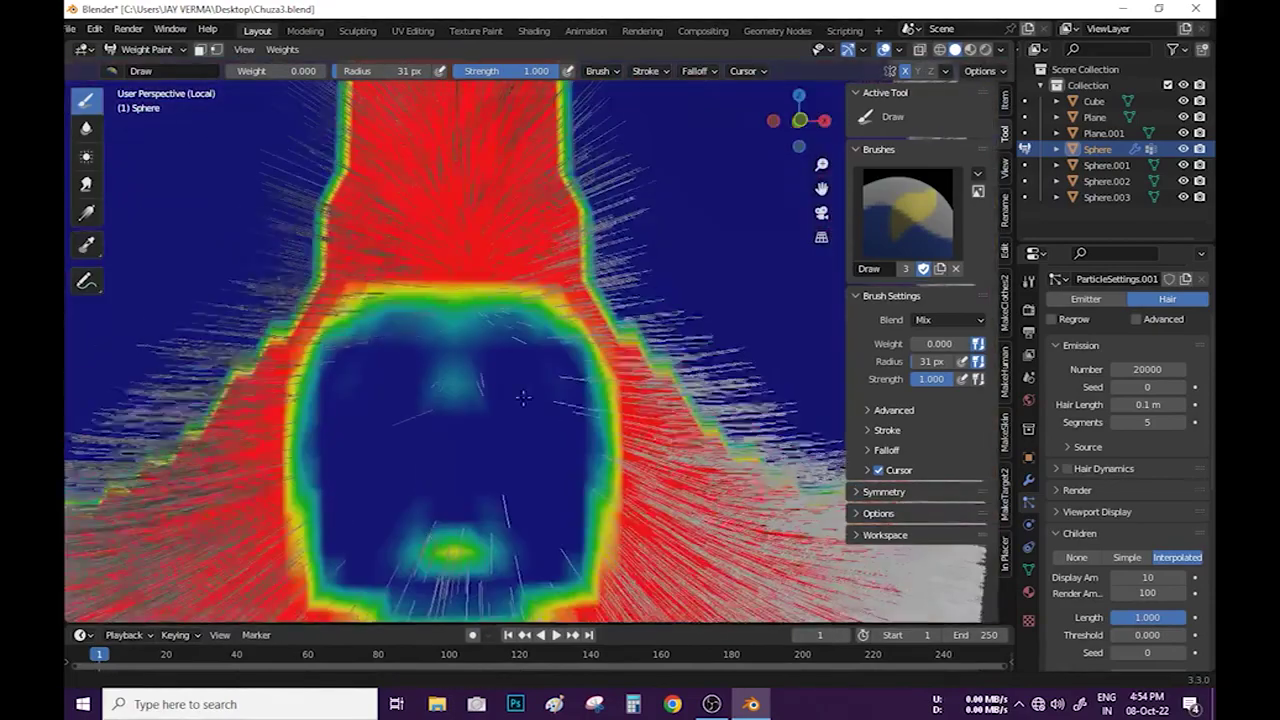
pyautogui.moveTo(443, 537)
pyautogui.mouseDown()
pyautogui.moveTo(447, 572)
pyautogui.moveTo(345, 595)
pyautogui.mouseUp()
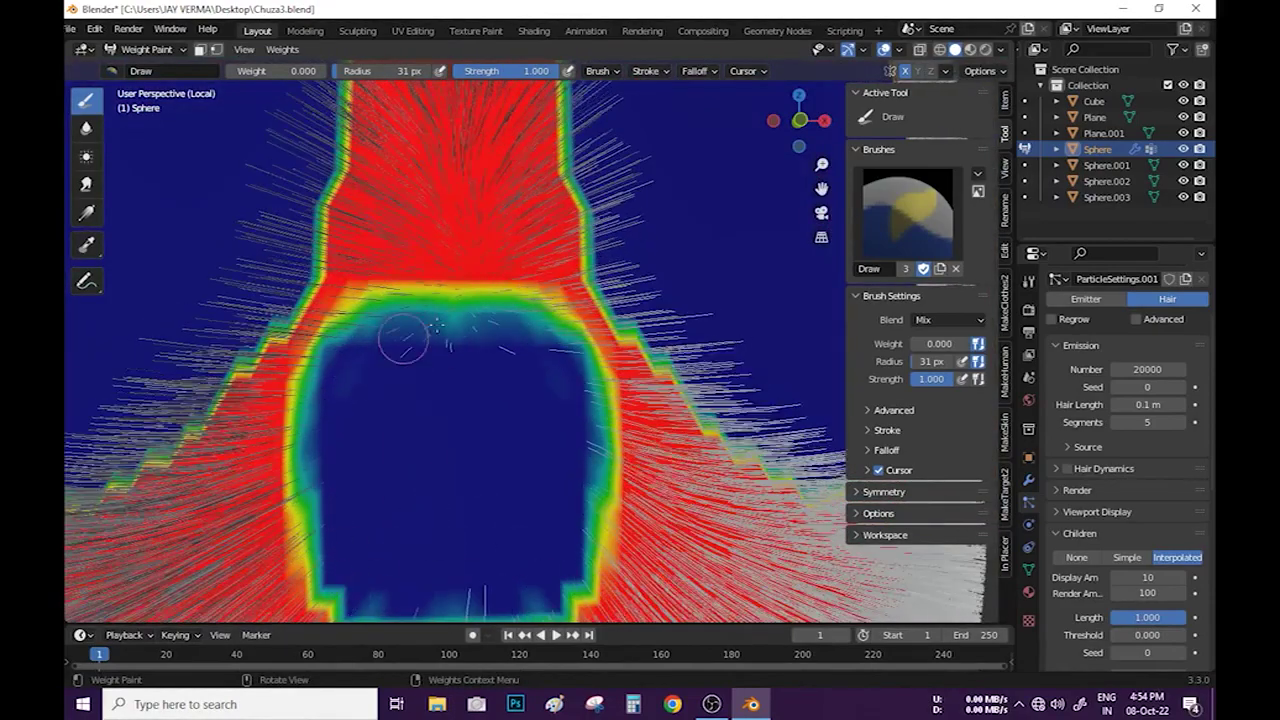
pyautogui.moveTo(403, 340)
pyautogui.mouseDown()
pyautogui.moveTo(345, 336)
pyautogui.moveTo(376, 328)
pyautogui.mouseUp()
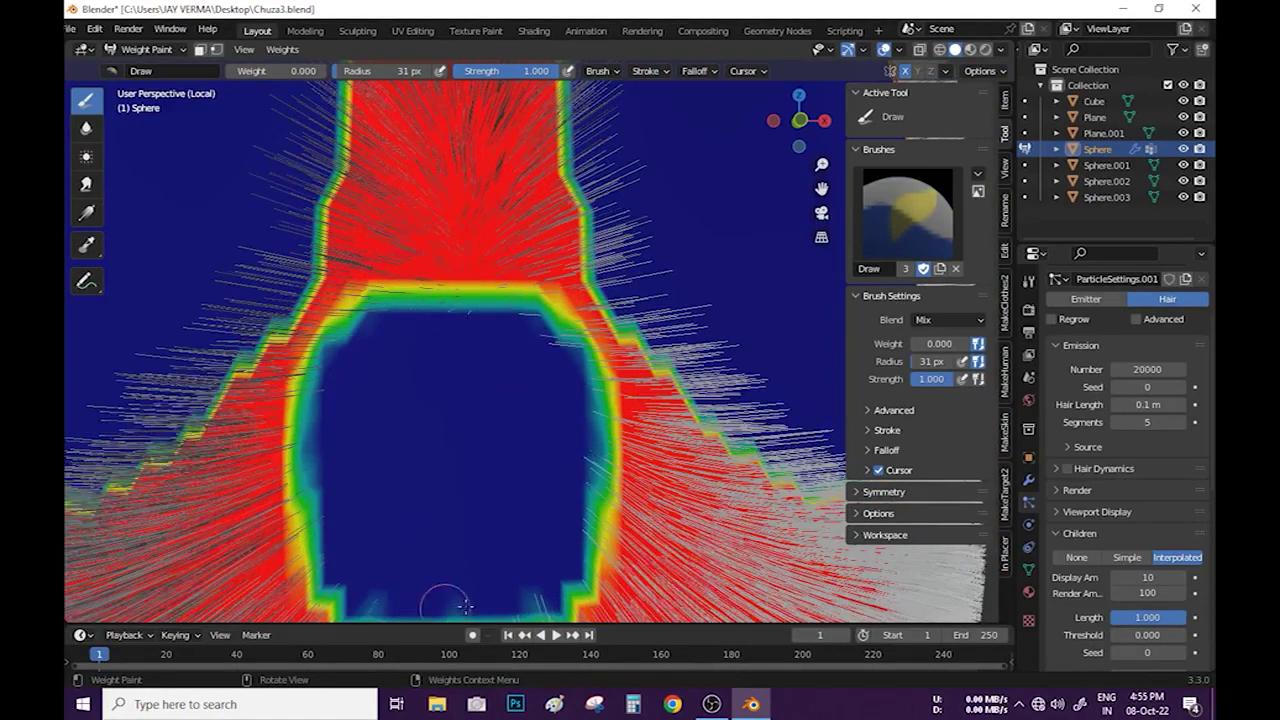
pyautogui.scroll(-5, 494, 543)
pyautogui.scroll(6, 560, 450)
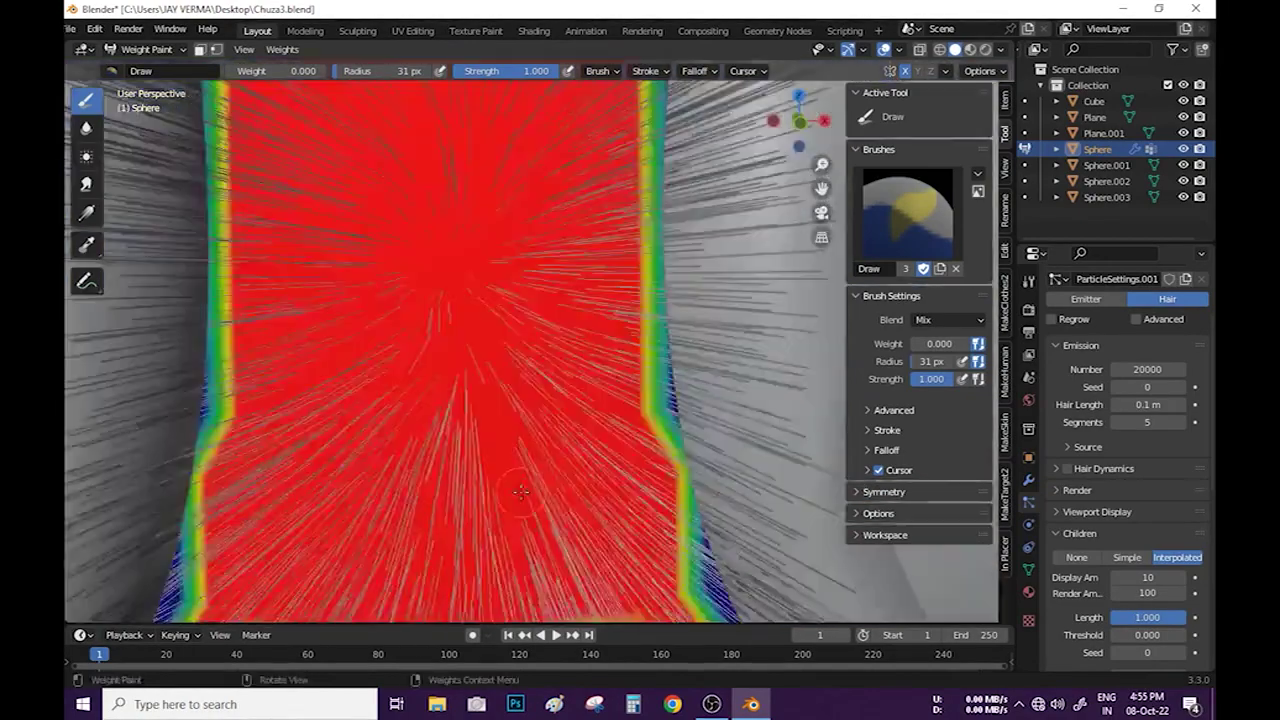
pyautogui.scroll(-2, 597, 410)
pyautogui.moveTo(596, 410)
pyautogui.mouseDown(button='middle')
pyautogui.moveTo(594, 428)
pyautogui.moveTo(773, 375)
pyautogui.moveTo(569, 436)
pyautogui.mouseUp(button='middle')
pyautogui.scroll(-5, 594, 428)
pyautogui.hotkey('ctrl', 'Tab')
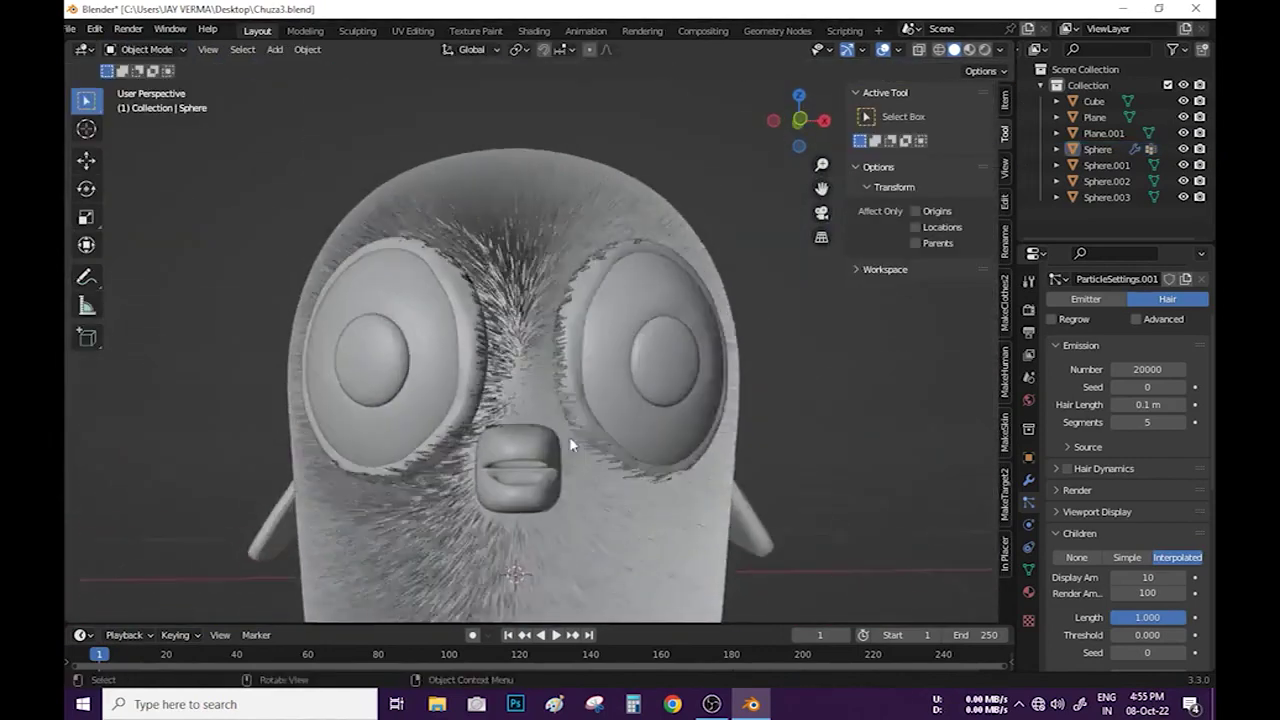
# Edit the body mesh from the front view, pick linked parts with L, and show its vertex groups.
pyautogui.scroll(3, 569, 436)
pyautogui.scroll(-7, 1066, 569)
pyautogui.moveTo(761, 496); pyautogui.dragTo(795, 500, button='middle')
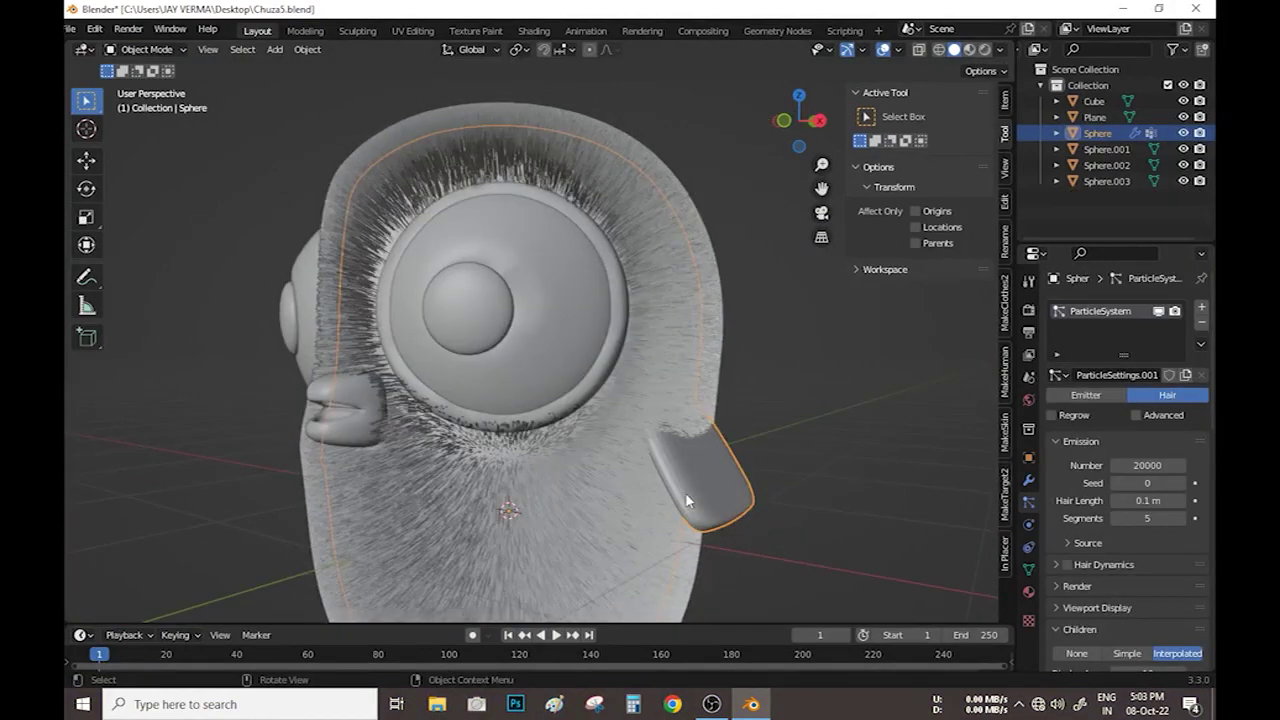
pyautogui.scroll(-3, 642, 487)
pyautogui.press('KP_1')
pyautogui.hotkey('alt', 'a')
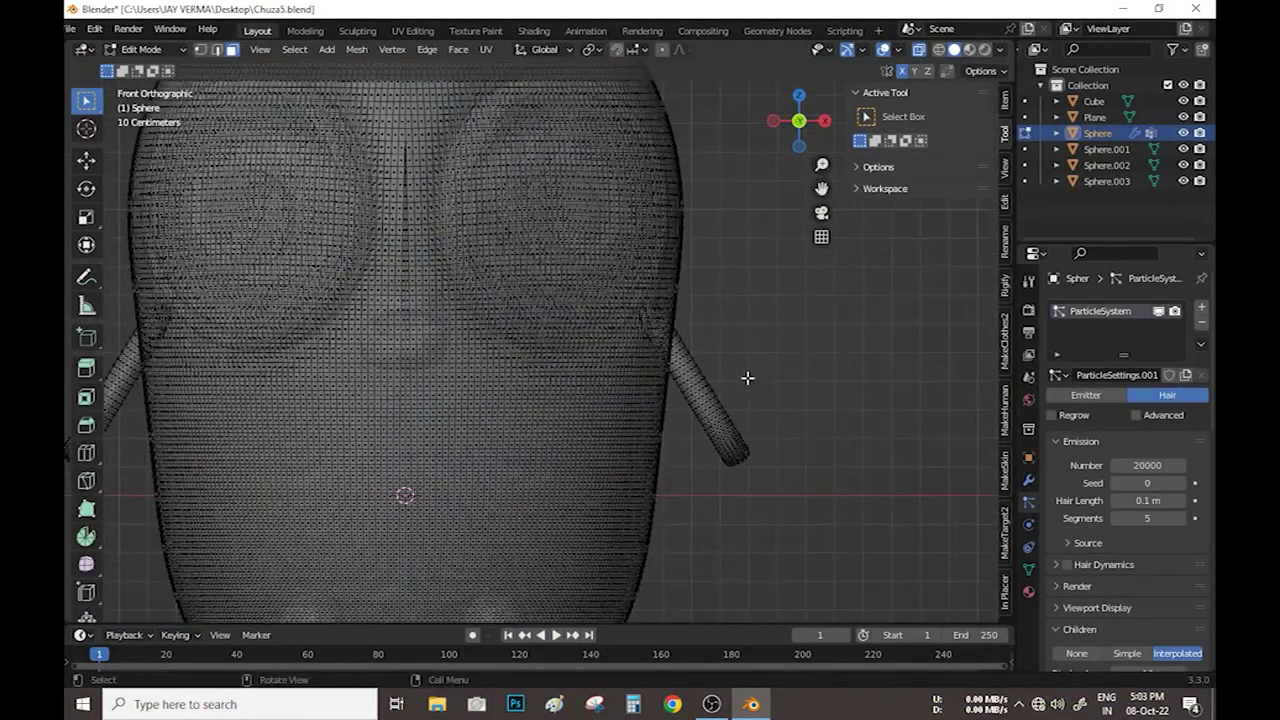
pyautogui.press('l')
pyautogui.scroll(2, 484, 418)
pyautogui.scroll(-2, 484, 418)
pyautogui.press('l')
pyautogui.click(1028, 568)
# Isolate the body and select both arms with L.
pyautogui.press('a')
pyautogui.moveTo(457, 494)
pyautogui.mouseDown(button='middle')
pyautogui.moveTo(480, 434)
pyautogui.moveTo(468, 289)
pyautogui.mouseUp(button='middle')
pyautogui.press('KP_Divide')
pyautogui.moveTo(740, 274); pyautogui.dragTo(700, 300, button='middle')
pyautogui.hotkey('alt', 'a')
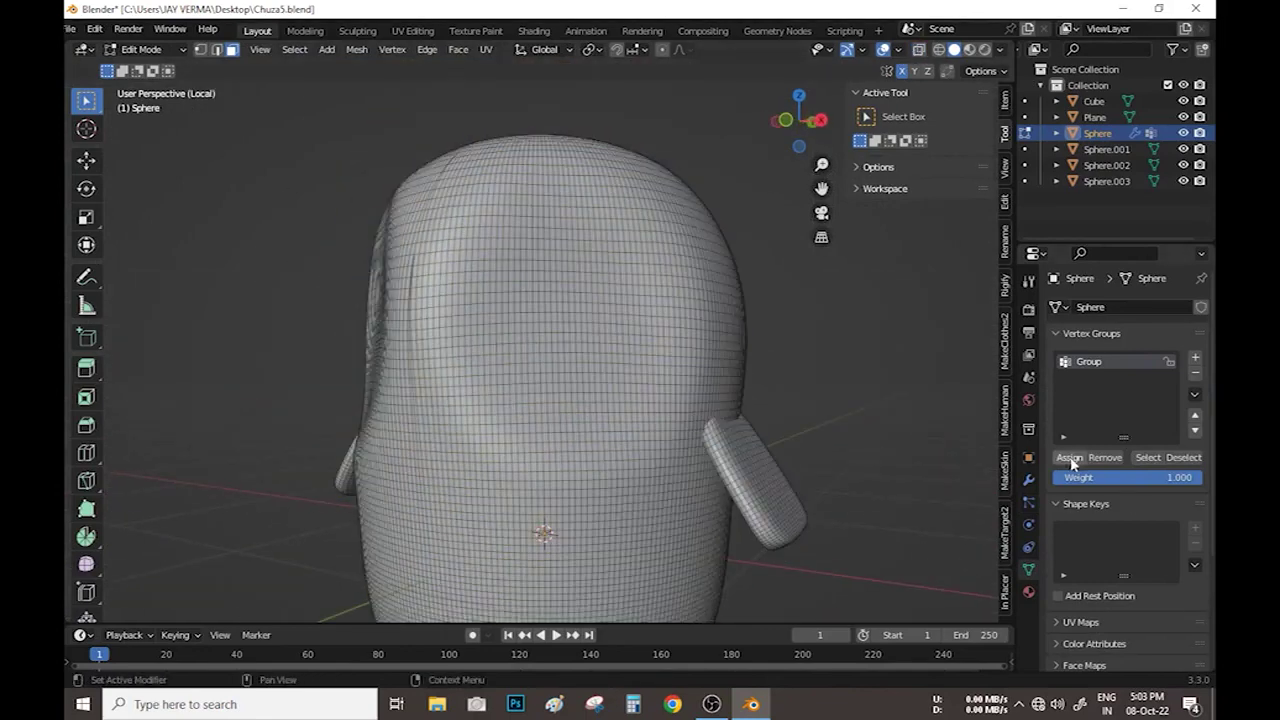
pyautogui.press('l')
pyautogui.hotkey('alt', 'a')
pyautogui.press('l')
pyautogui.moveTo(737, 486); pyautogui.dragTo(333, 474, button='middle')
pyautogui.press('l')
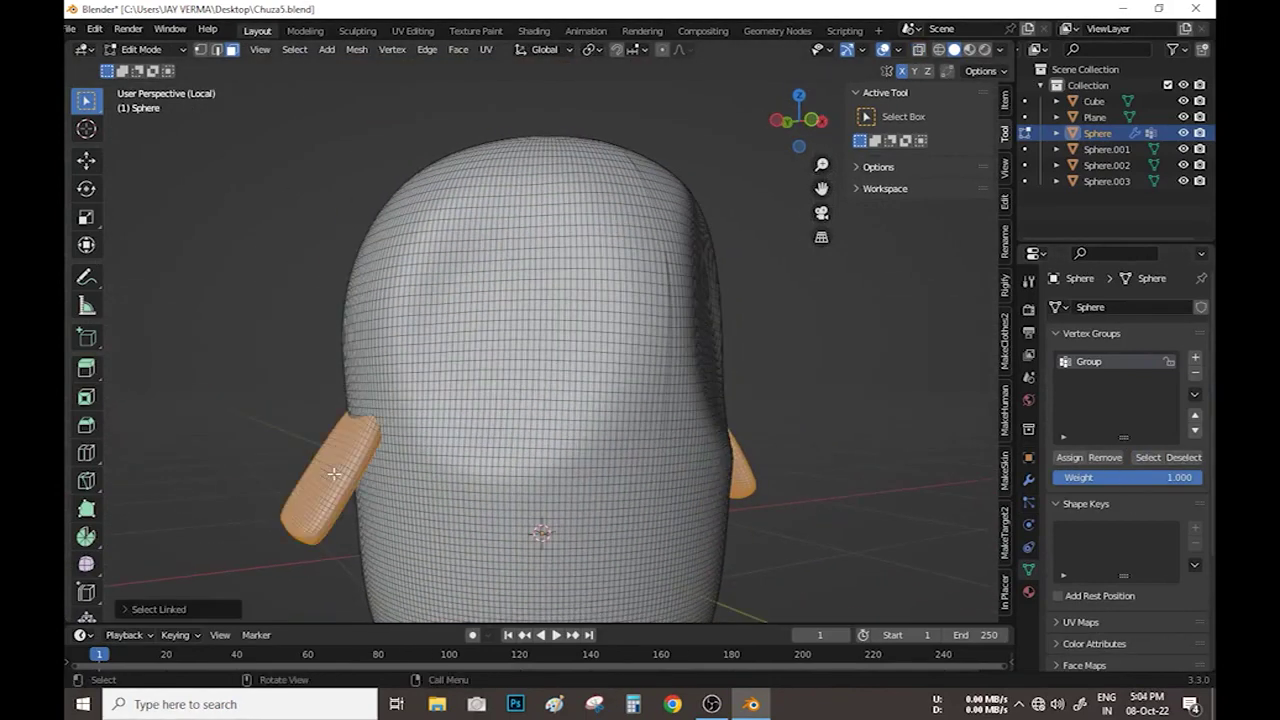
# Return to Object Mode and bring the eyes back to see the furry arms.
pyautogui.press('Tab')
pyautogui.moveTo(700, 470)
pyautogui.mouseDown(button='middle')
pyautogui.moveTo(644, 462)
pyautogui.moveTo(612, 422)
pyautogui.moveTo(654, 458)
pyautogui.moveTo(631, 430)
pyautogui.moveTo(631, 479)
pyautogui.mouseUp(button='middle')
pyautogui.press('KP_Divide')
pyautogui.scroll(3, 632, 437)
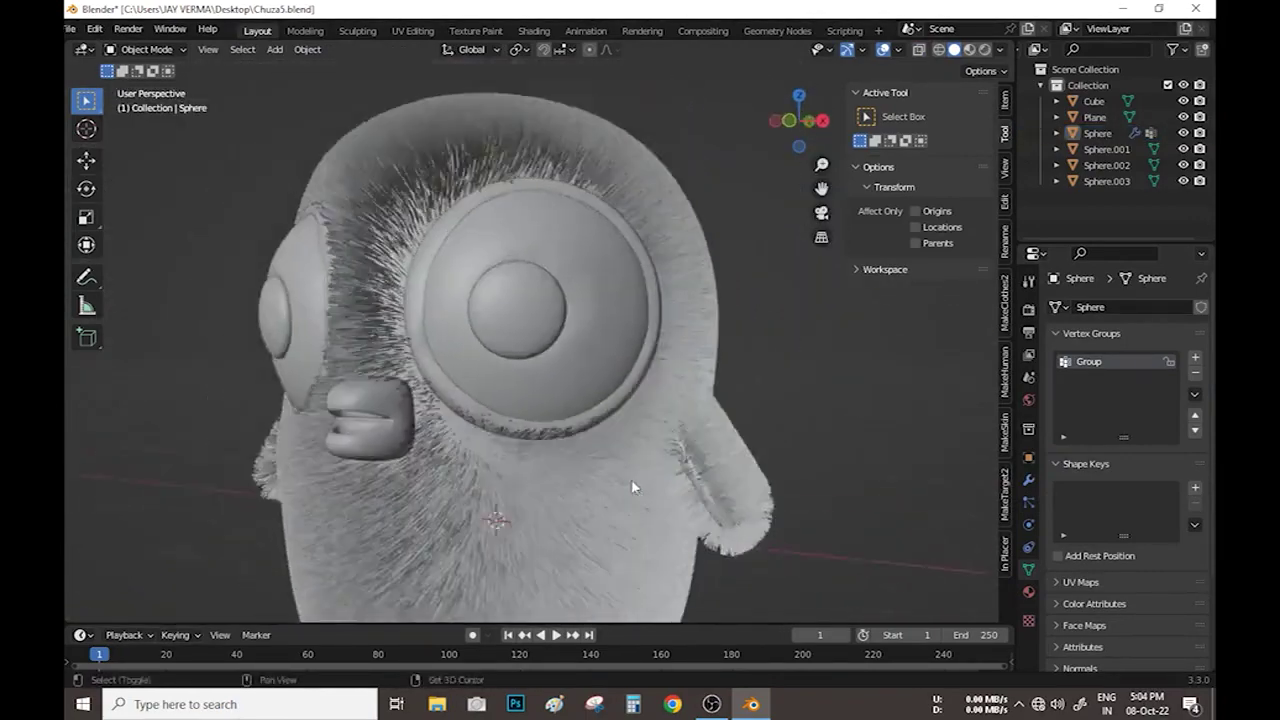
# Select the owl's body and give its new hair layer 5000 strands at 0.3 m length.
pyautogui.click(670, 400)
pyautogui.rightClick(670, 400)
pyautogui.click(690, 410)
pyautogui.click(670, 400)
pyautogui.click(1028, 501)
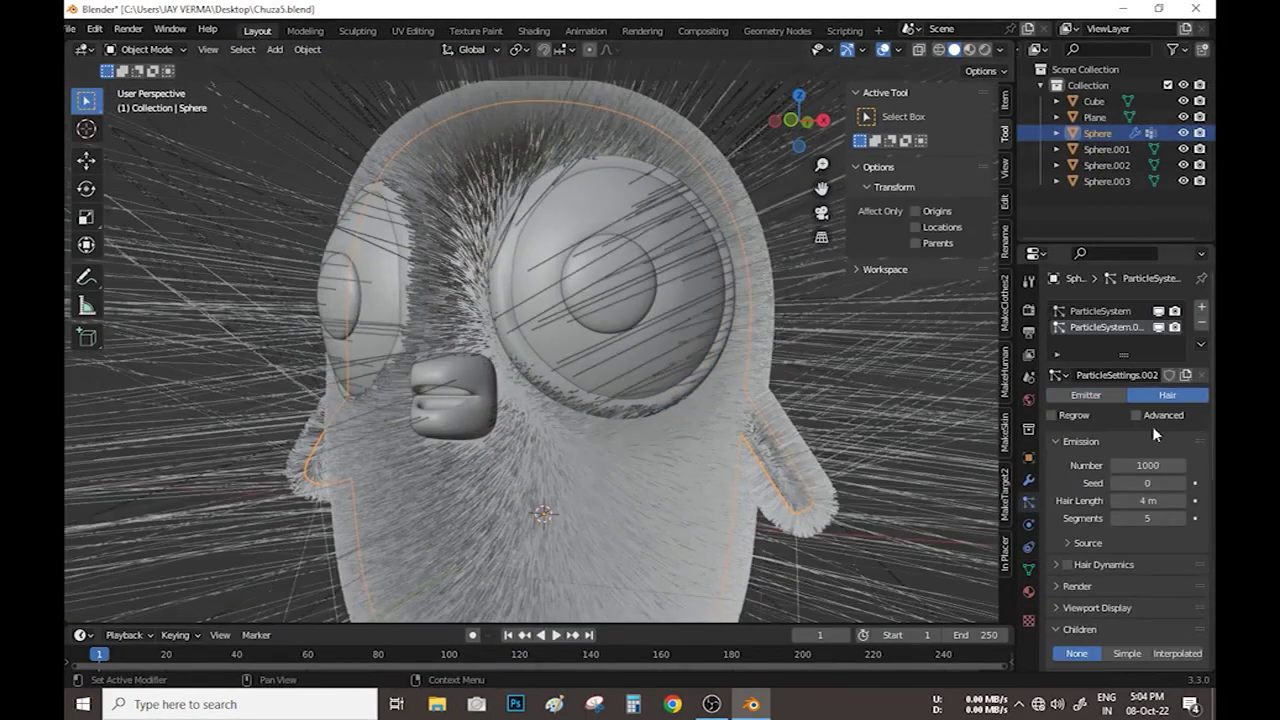
pyautogui.press('Return')
pyautogui.doubleClick(1147, 500)
pyautogui.write('0.3')
pyautogui.press('Return')
# Switch the hair to Interpolated children and recheck the hair length from the front view.
pyautogui.scroll(-5, 1120, 520)
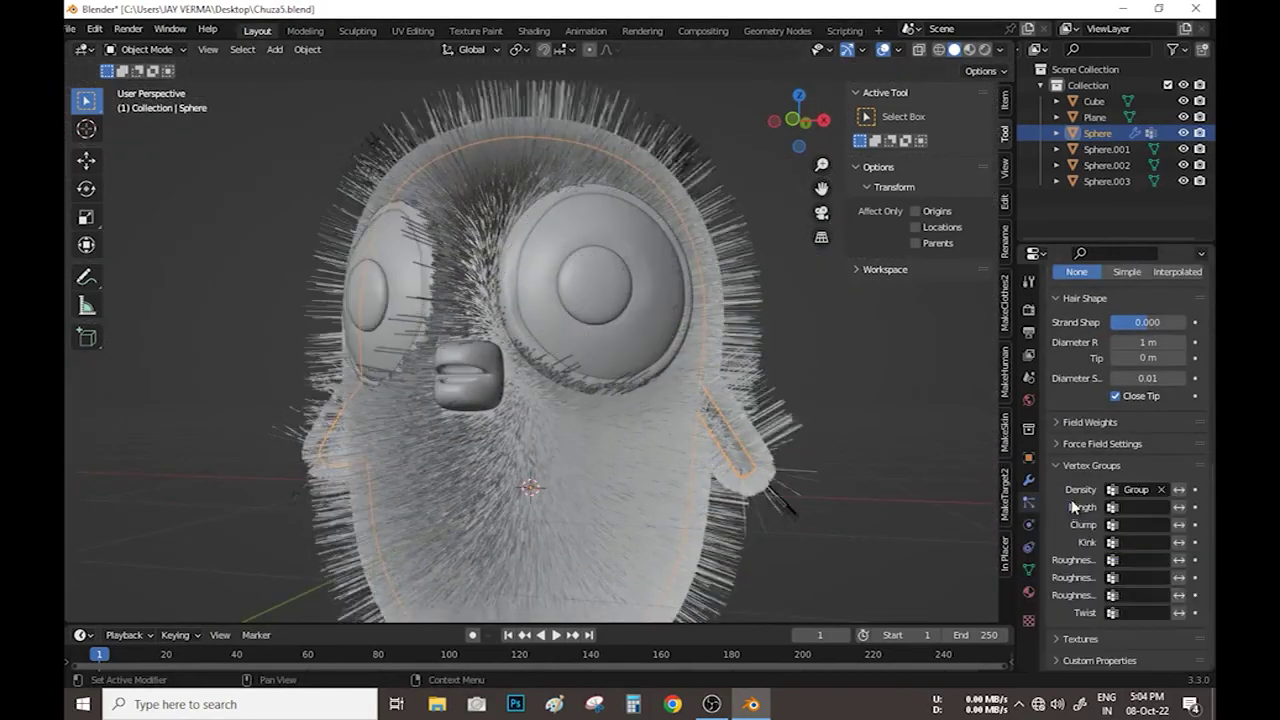
pyautogui.click(1176, 424)
pyautogui.click(1079, 400)
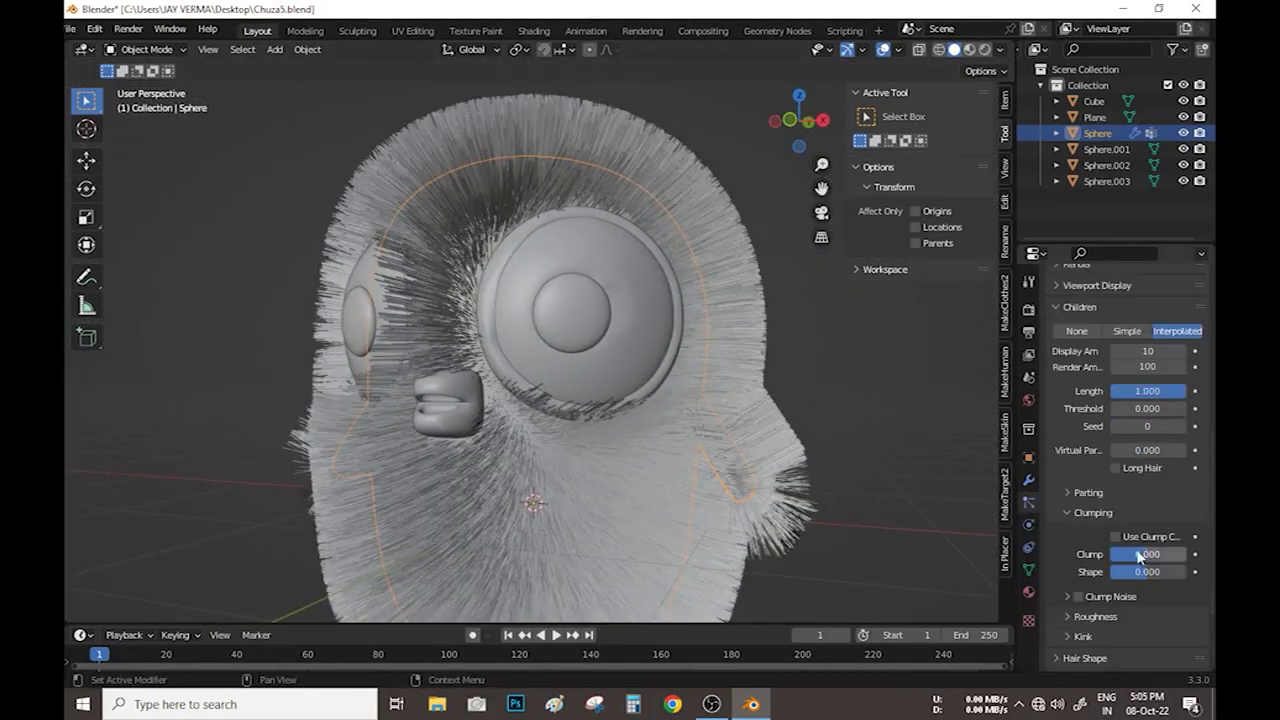
pyautogui.moveTo(593, 422); pyautogui.dragTo(549, 451, button='middle')
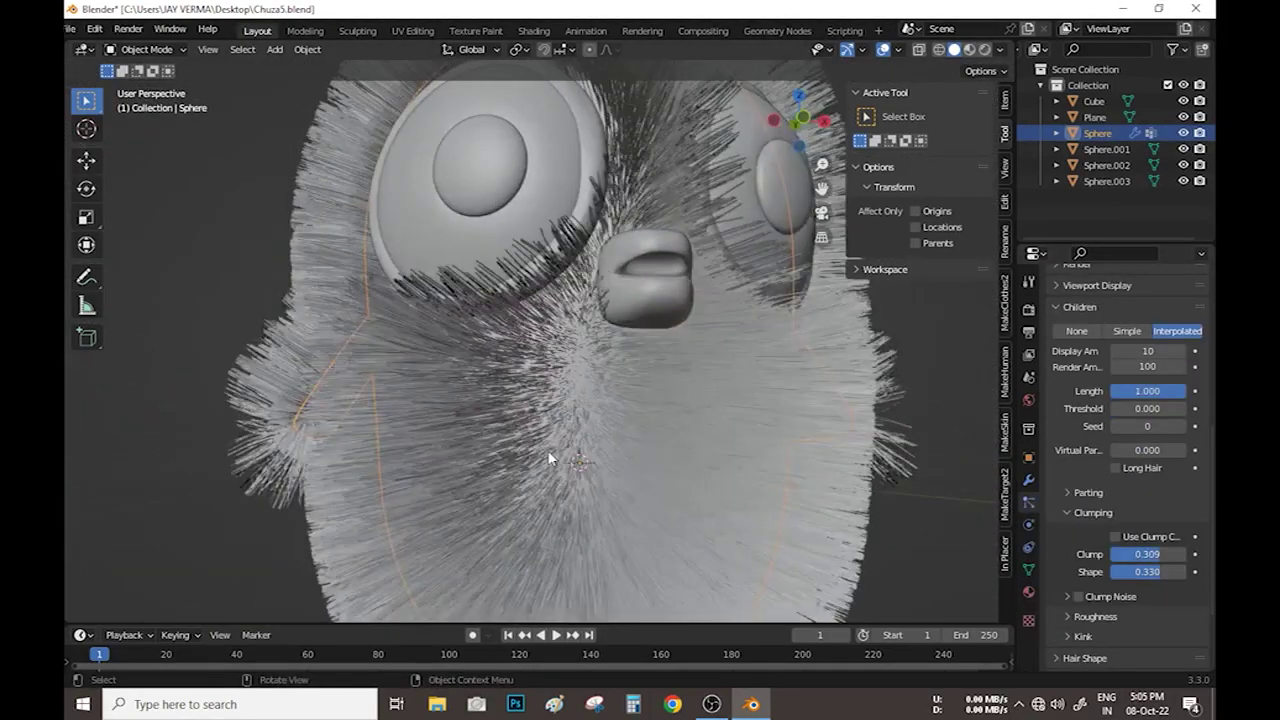
pyautogui.press('KP_1')
pyautogui.scroll(10, 1120, 450)
pyautogui.doubleClick(1147, 498)
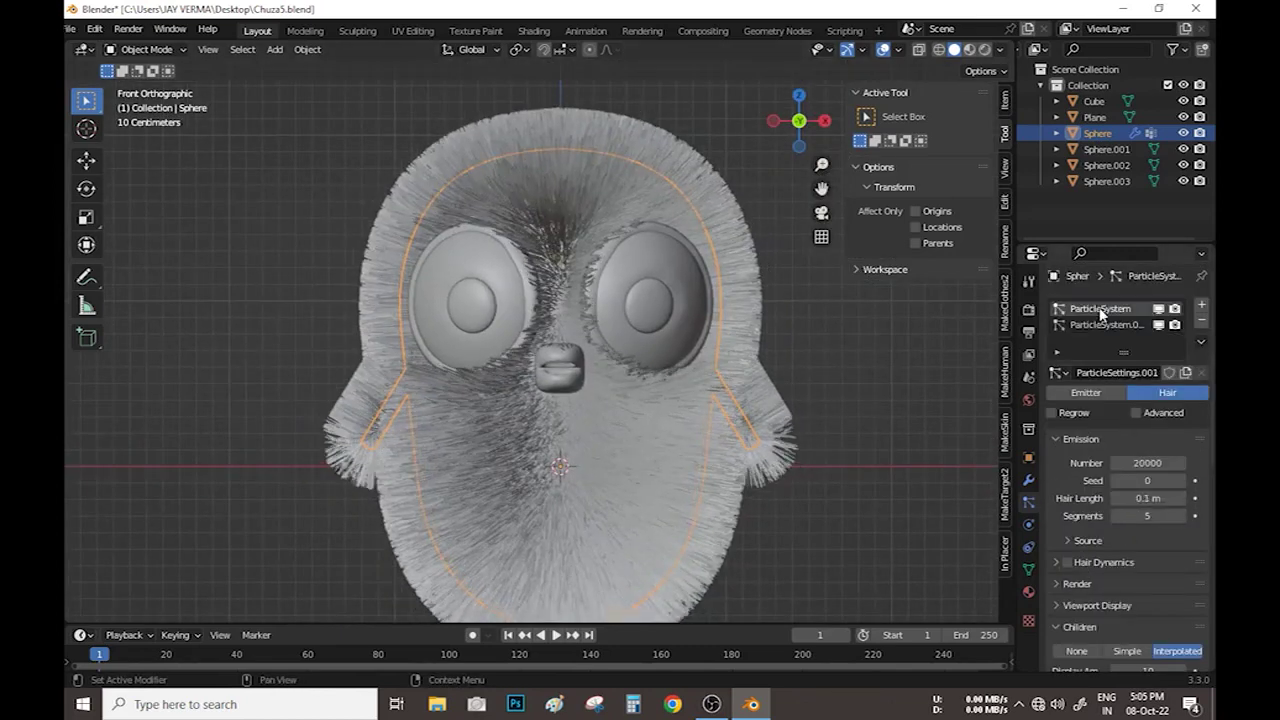
pyautogui.press('Return')
# Set Clump to 0.784 and enable Clump Noise at 0.250.
pyautogui.scroll(3, 560, 400)
pyautogui.scroll(-5, 1120, 450)
pyautogui.scroll(-3, 1120, 450)
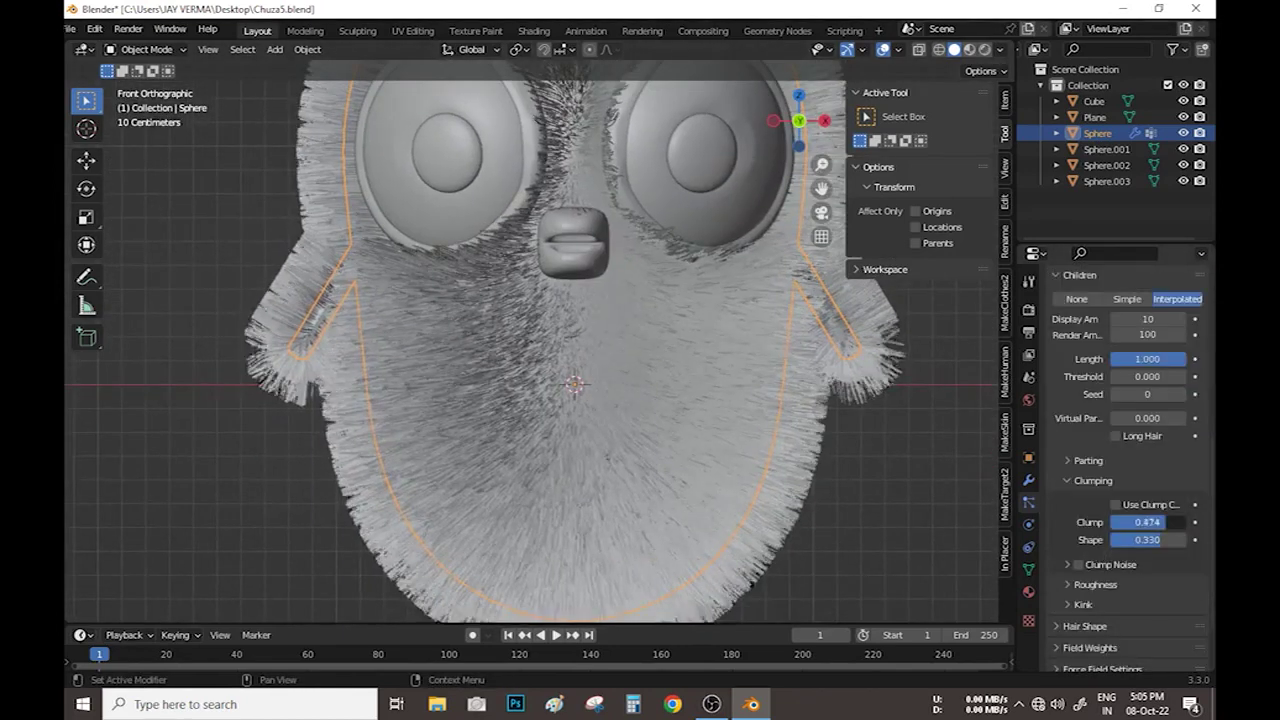
pyautogui.moveTo(640, 410); pyautogui.dragTo(720, 430, button='middle')
pyautogui.click(1078, 565)
pyautogui.write('.25')
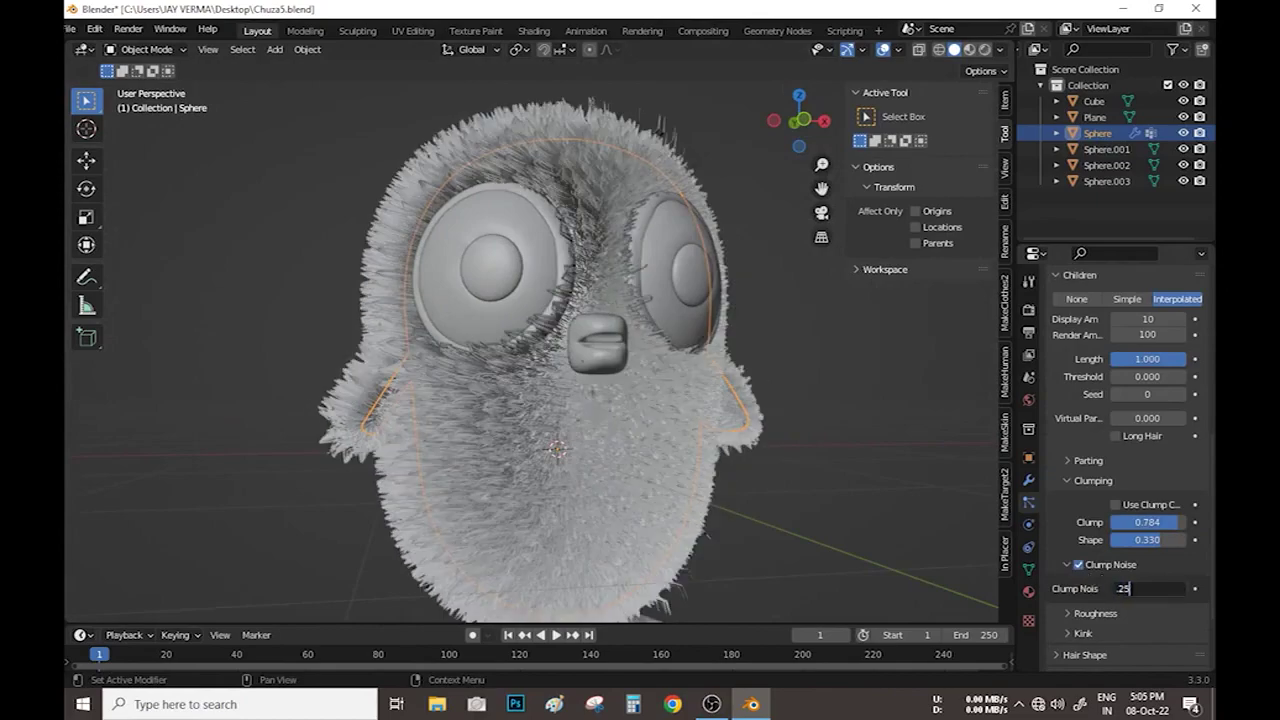
pyautogui.press('Return')
pyautogui.moveTo(640, 420)
pyautogui.mouseDown(button='middle')
pyautogui.moveTo(650, 493)
pyautogui.moveTo(630, 470)
pyautogui.moveTo(625, 561)
pyautogui.moveTo(614, 404)
pyautogui.moveTo(701, 477)
pyautogui.mouseUp(button='middle')
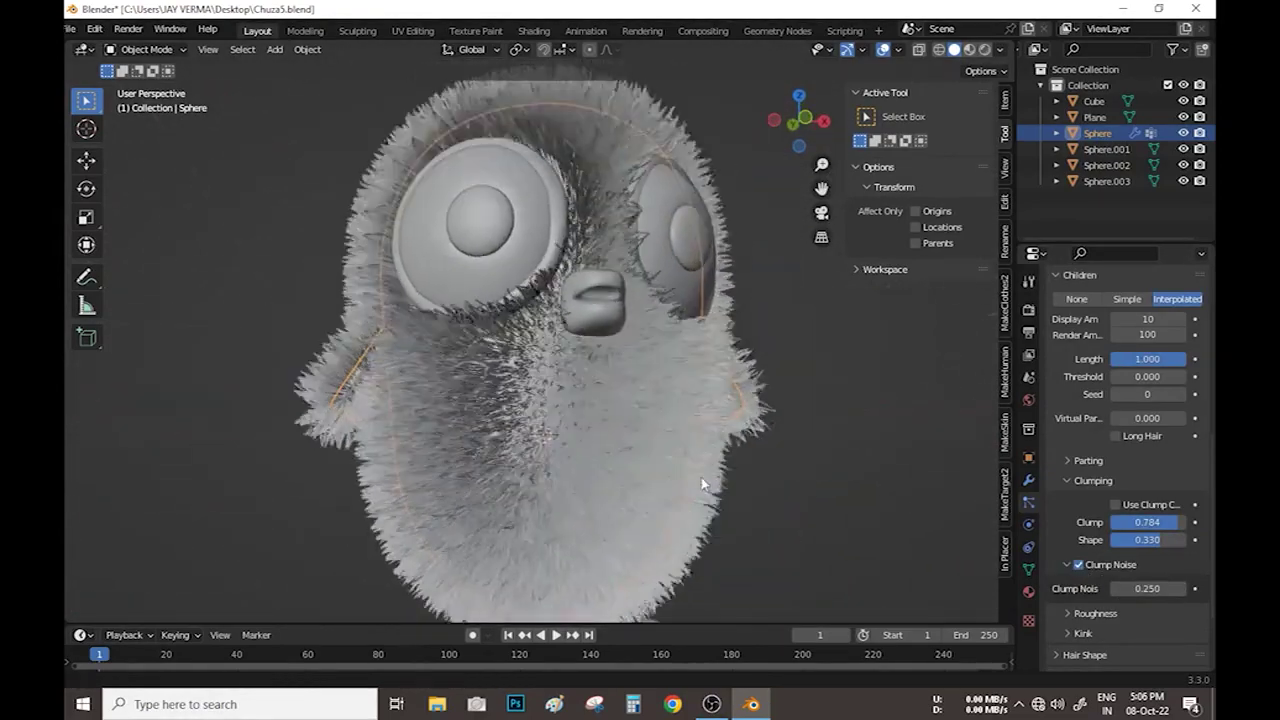
pyautogui.scroll(5, 701, 484)
# Switch the body to Weight Paint mode.
pyautogui.click(145, 49)
pyautogui.click(130, 134)
pyautogui.scroll(3, 500, 300)
# Paint zero weight along the eye's lower and upper rim, then switch to Particle Edit.
pyautogui.scroll(2, 500, 300)
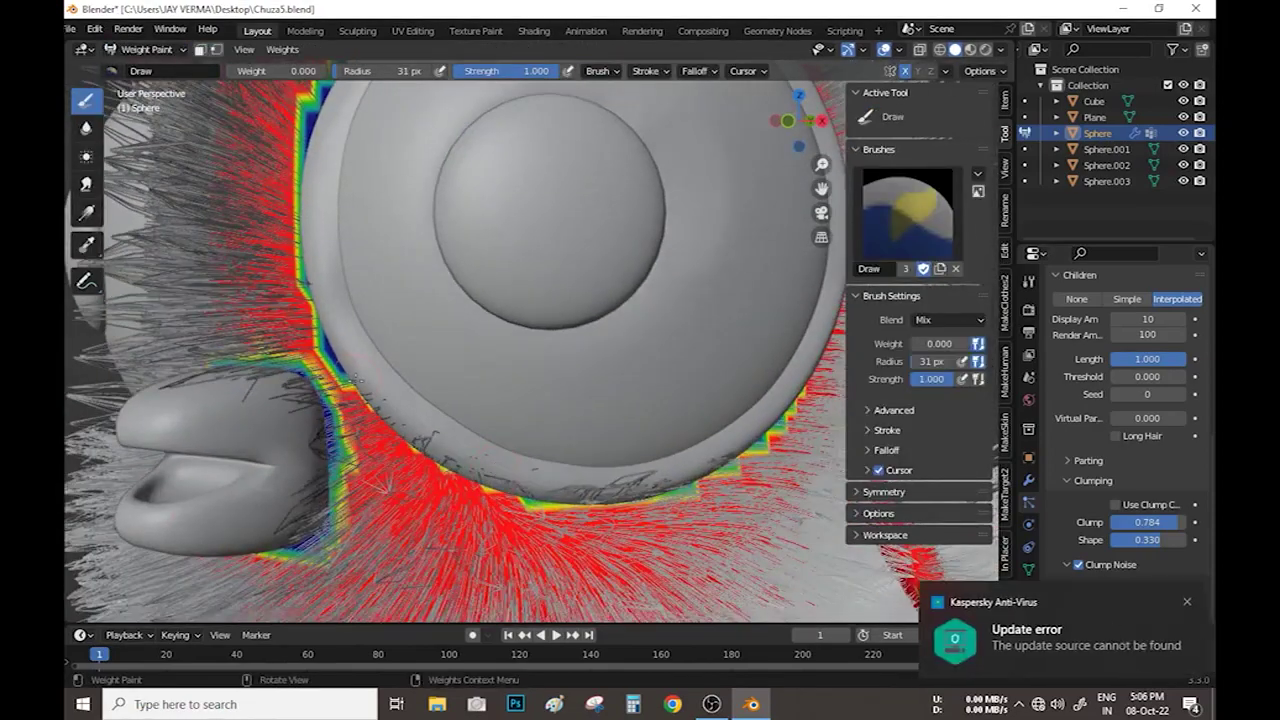
pyautogui.moveTo(330, 380); pyautogui.dragTo(470, 480)
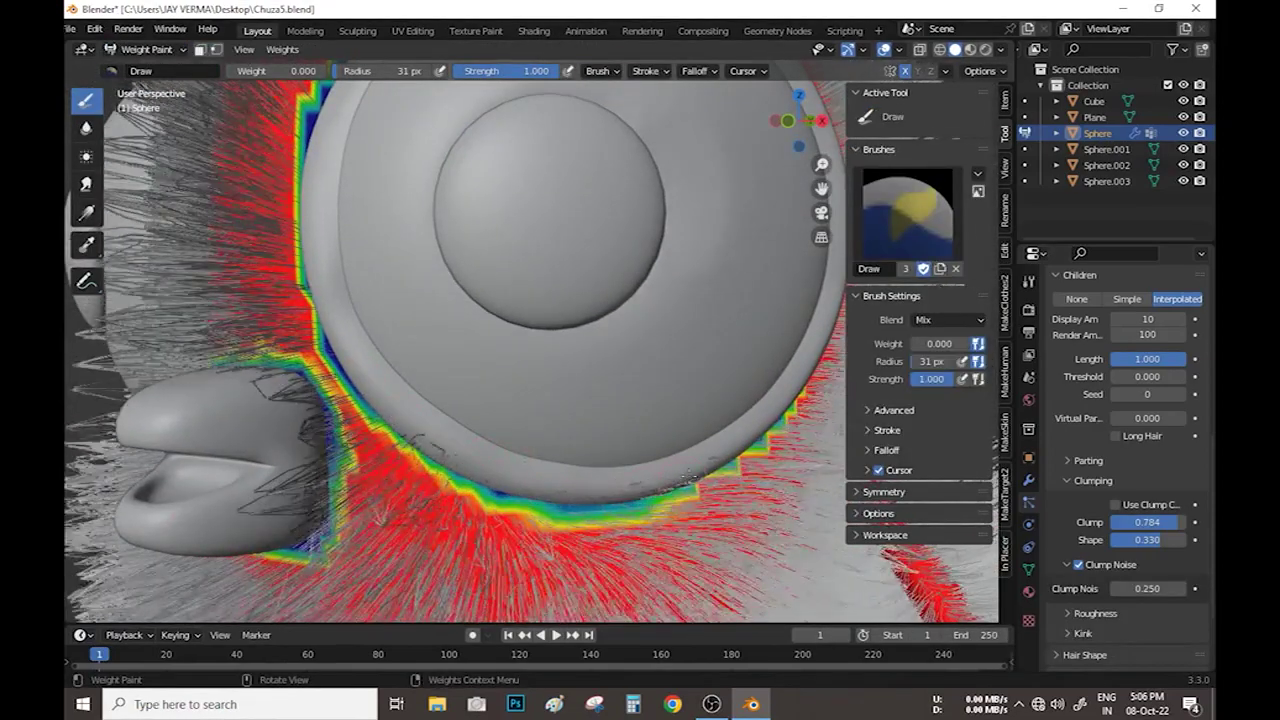
pyautogui.moveTo(340, 420); pyautogui.dragTo(560, 505)
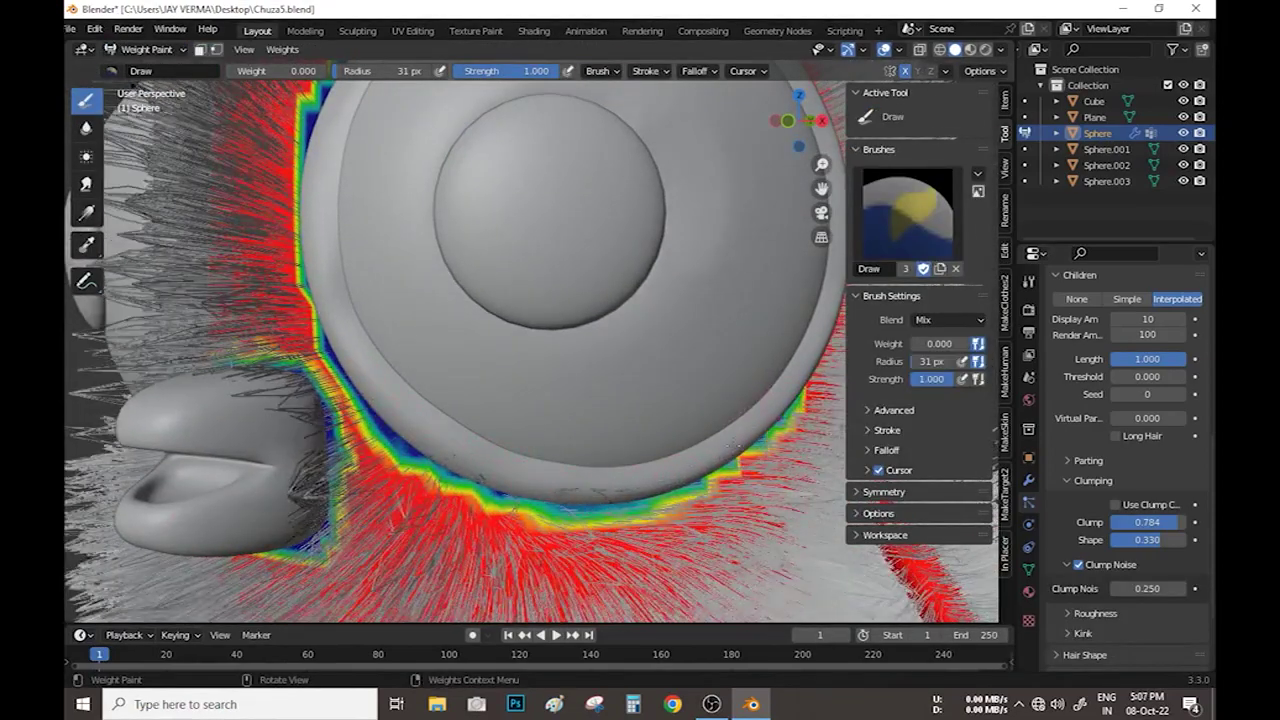
pyautogui.moveTo(524, 423); pyautogui.dragTo(645, 360, button='middle')
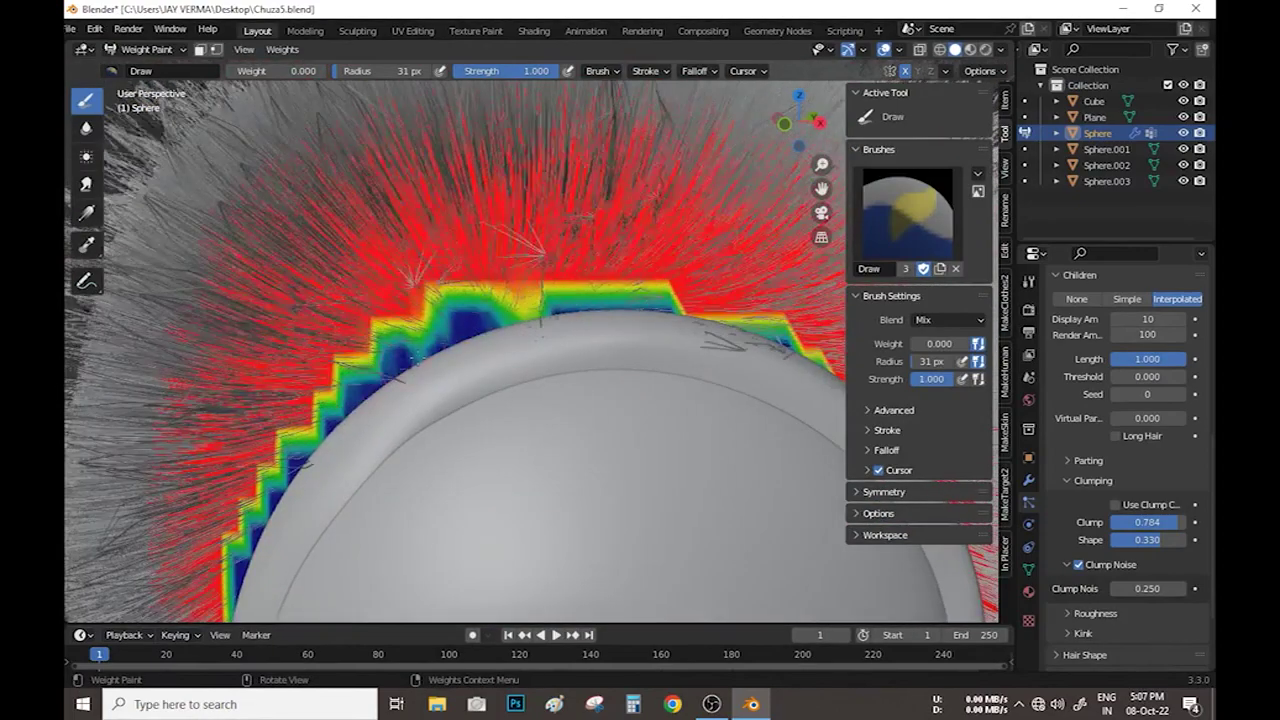
pyautogui.keyDown('shift'); pyautogui.moveTo(560, 420); pyautogui.dragTo(390, 400, button='middle'); pyautogui.keyUp('shift')
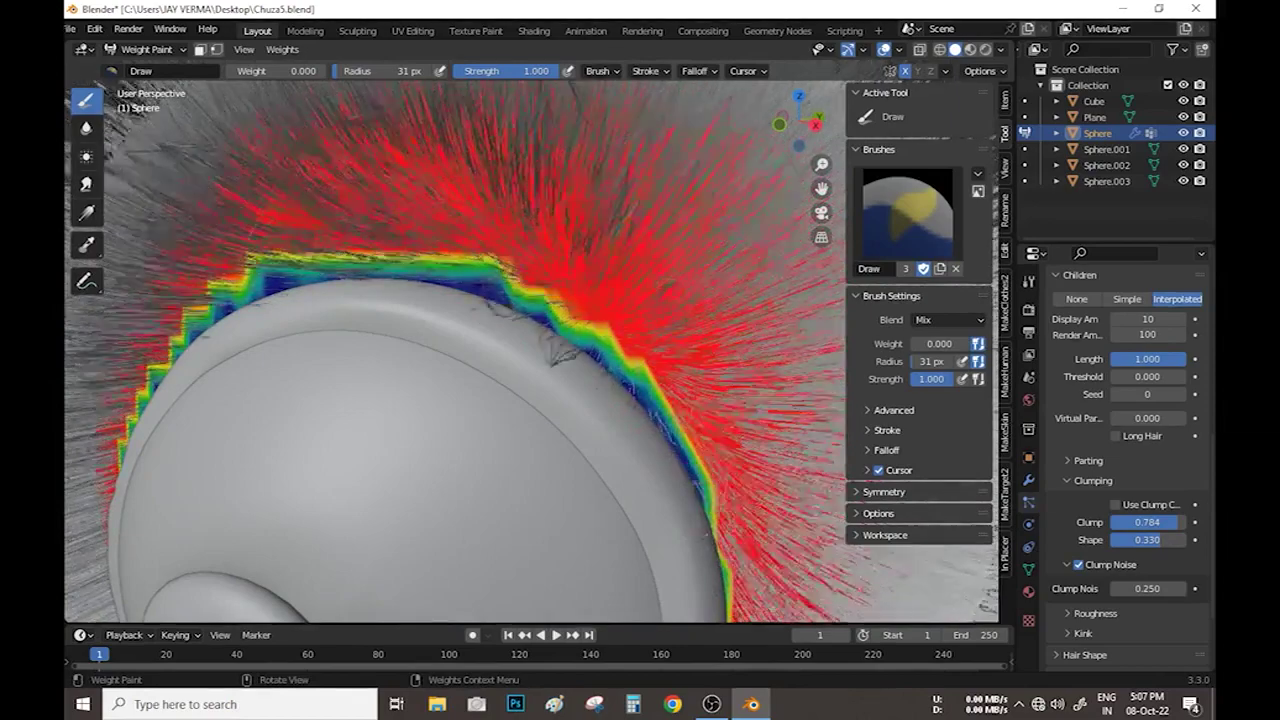
pyautogui.moveTo(560, 400)
pyautogui.mouseDown(button='middle')
pyautogui.moveTo(655, 478)
pyautogui.moveTo(600, 450)
pyautogui.mouseUp(button='middle')
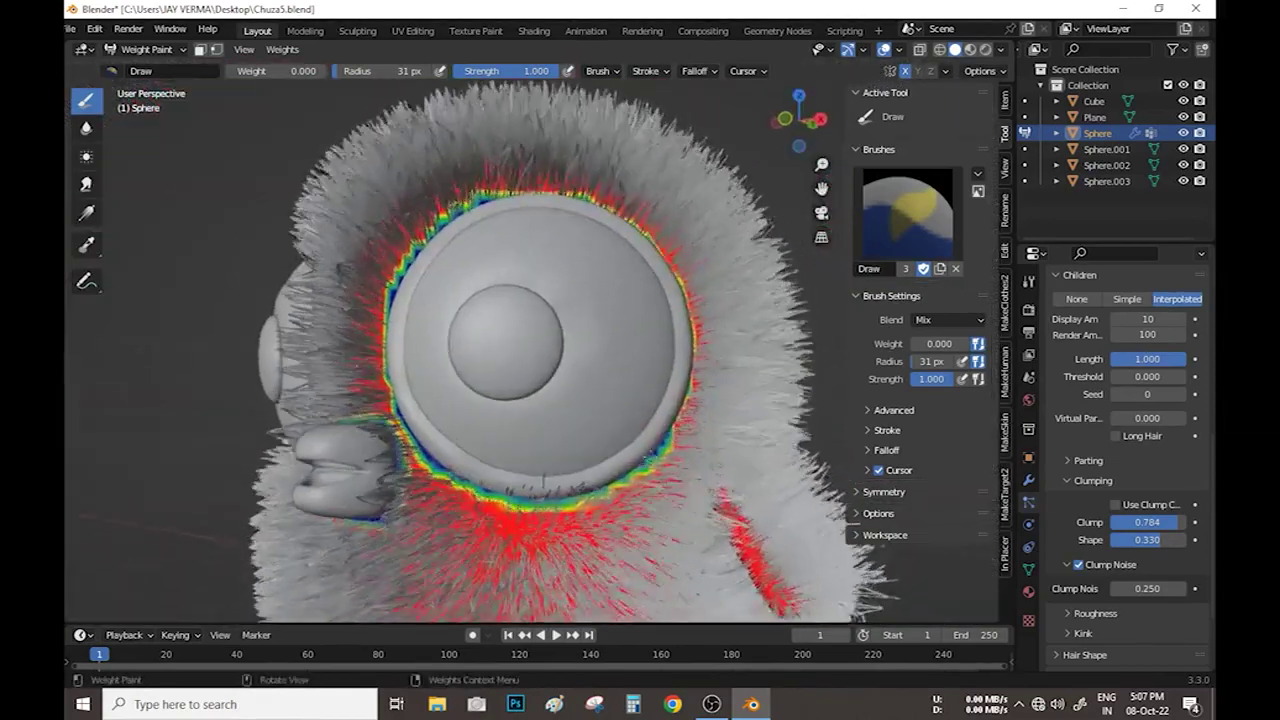
pyautogui.scroll(5, 530, 420)
pyautogui.hotkey('ctrl', 'Tab')
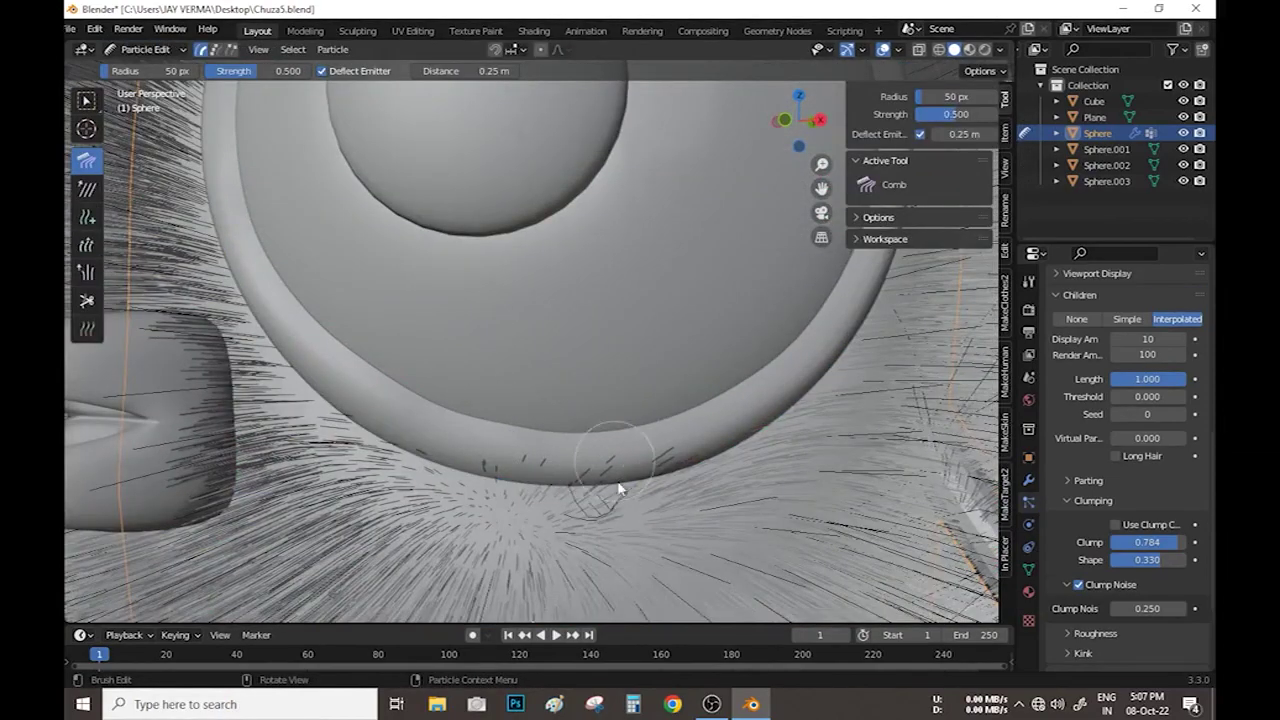
# Comb the body fur around the wing from the front view in Particle Edit.
pyautogui.hotkey('ctrl', 'Tab')
pyautogui.scroll(-5, 435, 387)
pyautogui.press('KP_1')
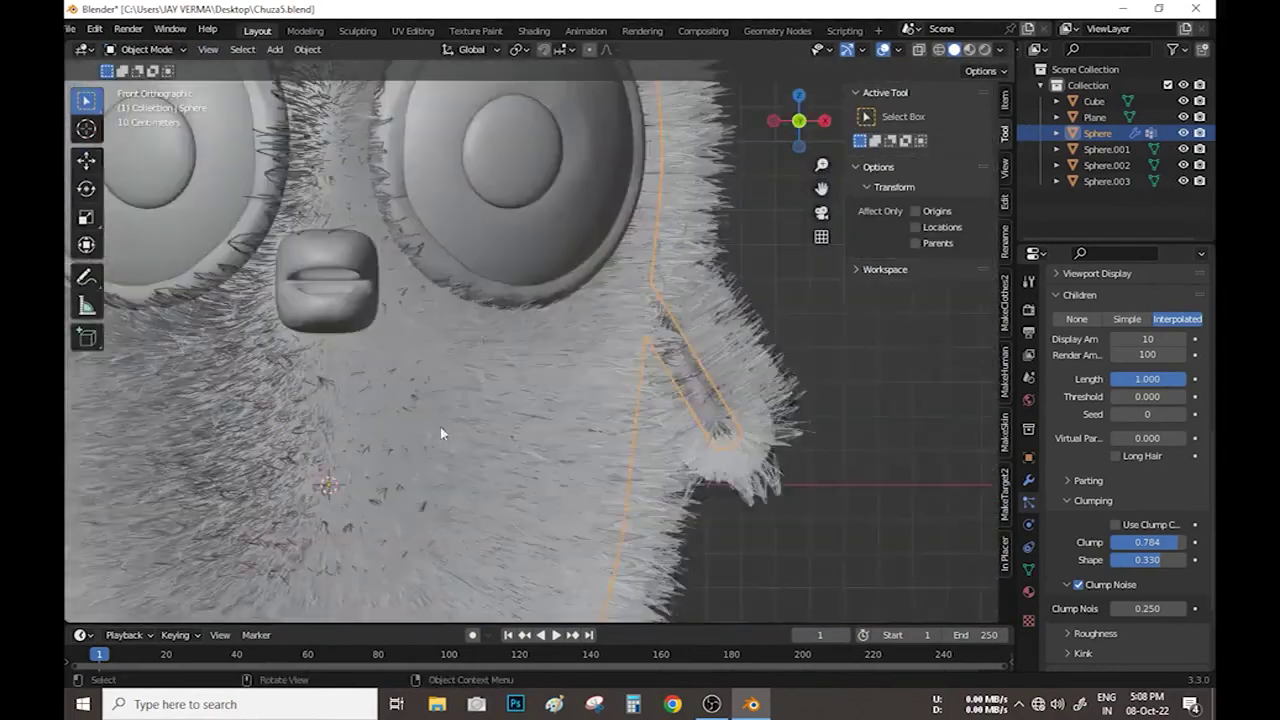
pyautogui.scroll(4, 600, 380)
pyautogui.hotkey('ctrl', 'Tab')
pyautogui.scroll(1, 630, 330)
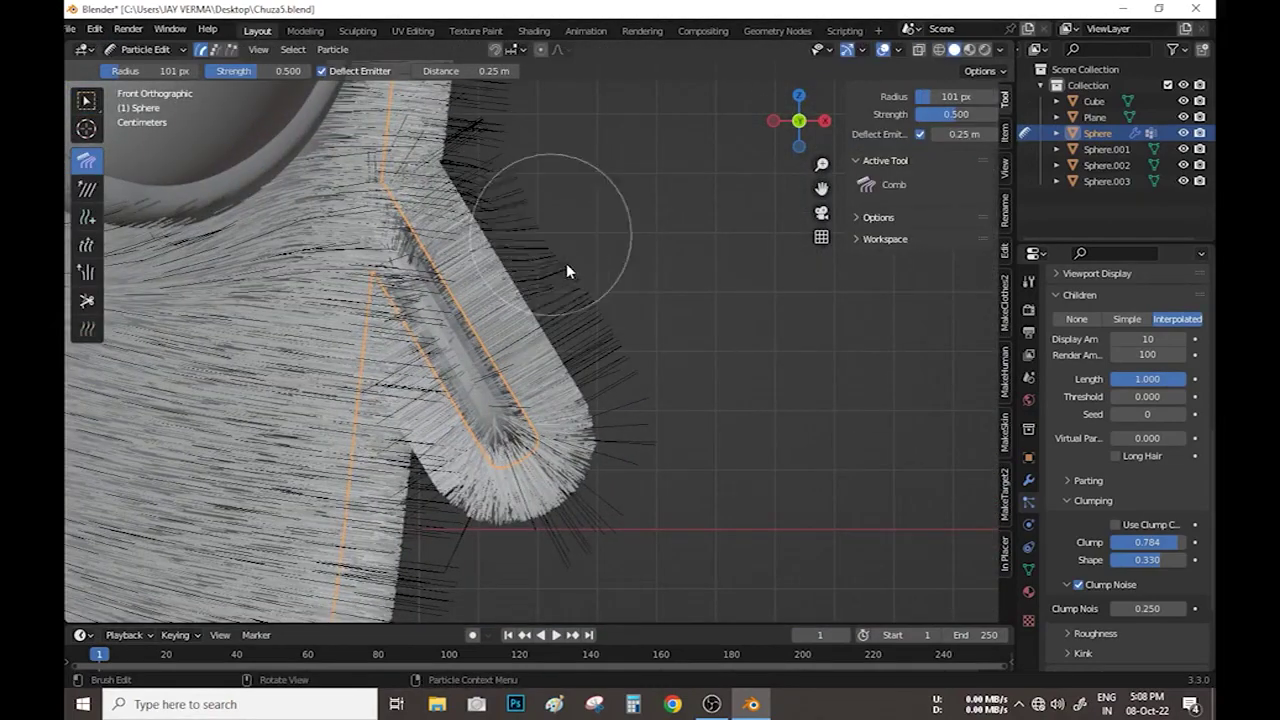
pyautogui.scroll(2, 569, 547)
pyautogui.scroll(1, 500, 466)
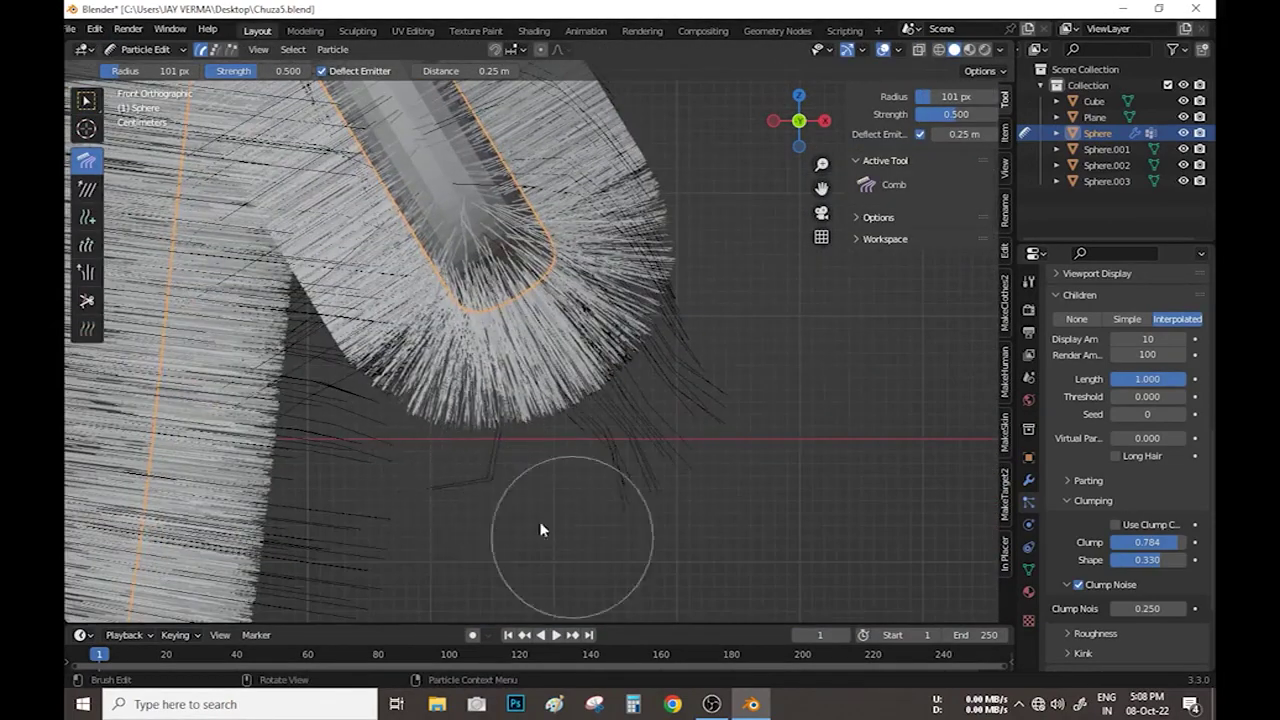
pyautogui.scroll(-2, 600, 547)
# Re-enter Particle Edit from the top view and comb the wing fur, checking from the front.
pyautogui.hotkey('ctrl', 'Tab')
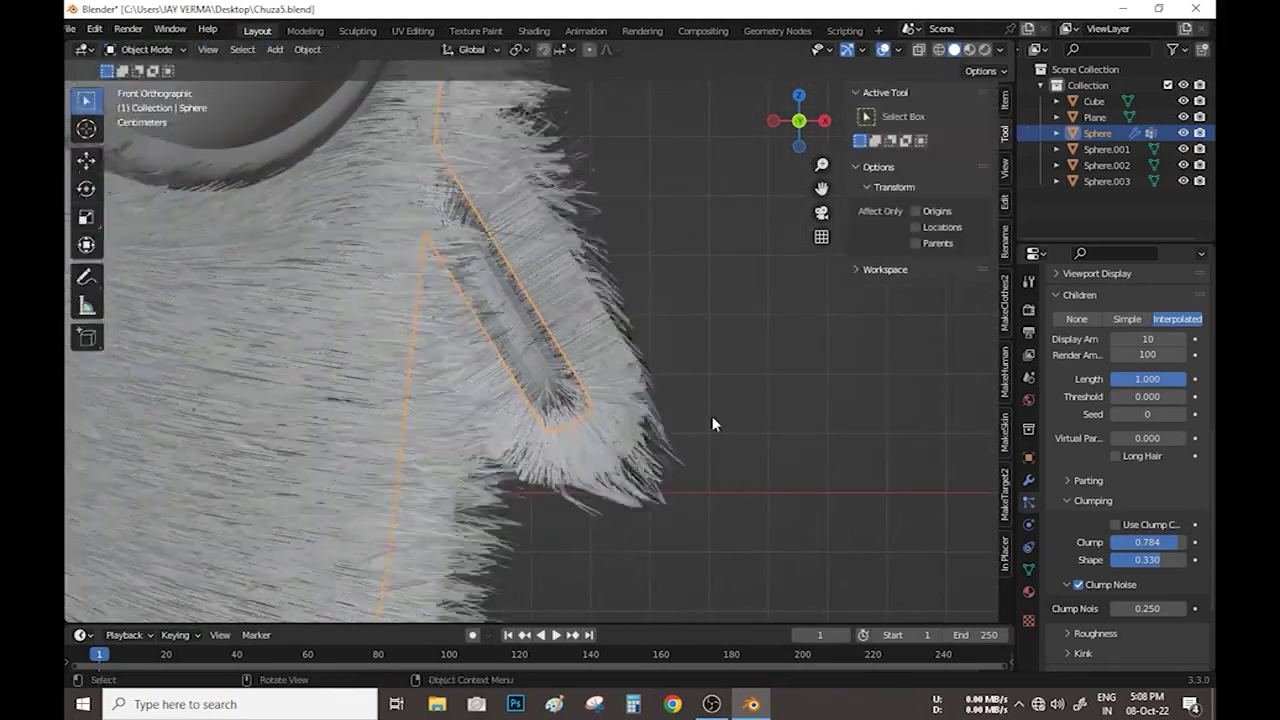
pyautogui.moveTo(712, 416)
pyautogui.mouseDown(button='middle')
pyautogui.moveTo(544, 409)
pyautogui.moveTo(601, 428)
pyautogui.moveTo(586, 600)
pyautogui.mouseUp(button='middle')
pyautogui.press('KP_7')
pyautogui.click(147, 49)
pyautogui.click(143, 171)
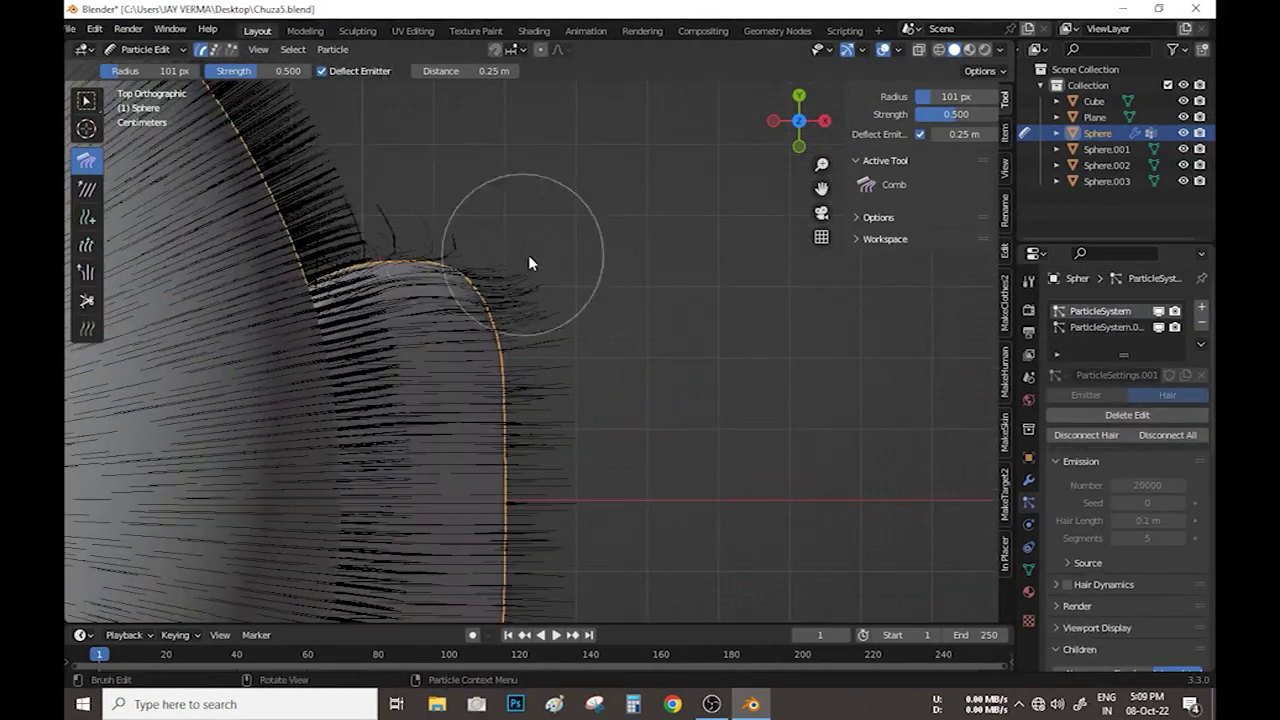
pyautogui.keyDown('shift'); pyautogui.scroll(-5, 439, 240); pyautogui.keyUp('shift')
pyautogui.press('KP_1')
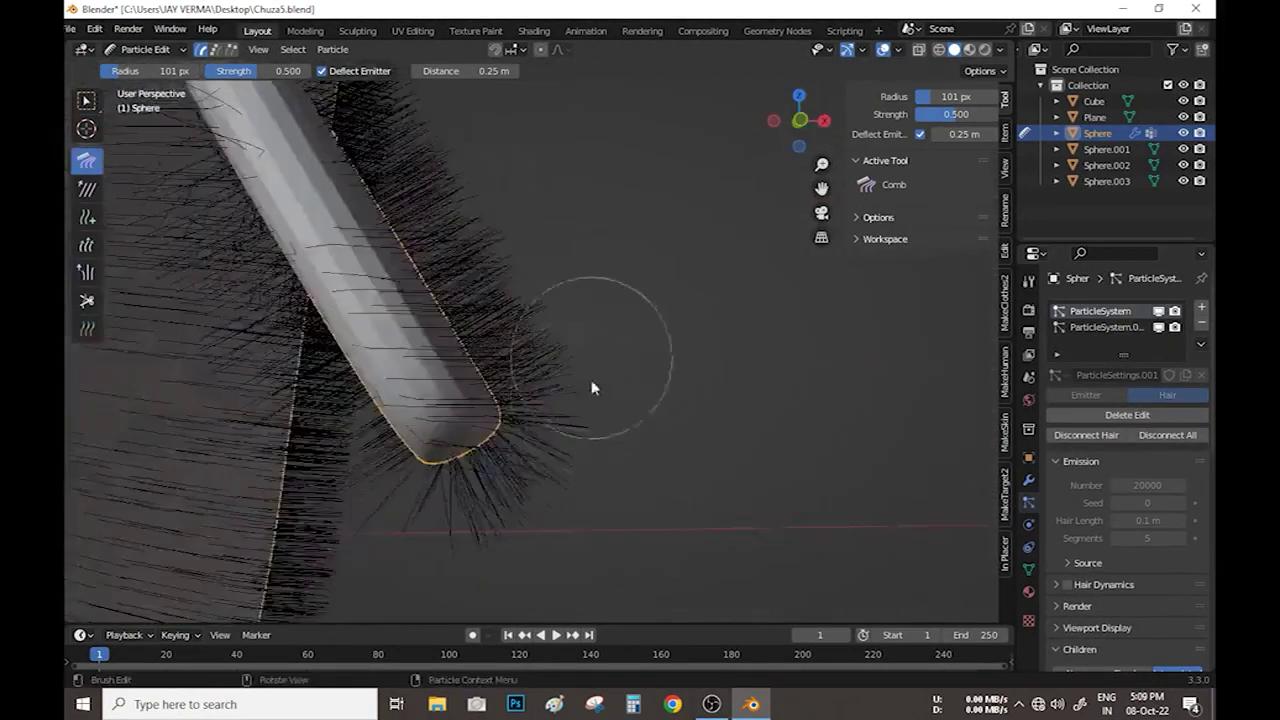
pyautogui.scroll(3, 440, 323)
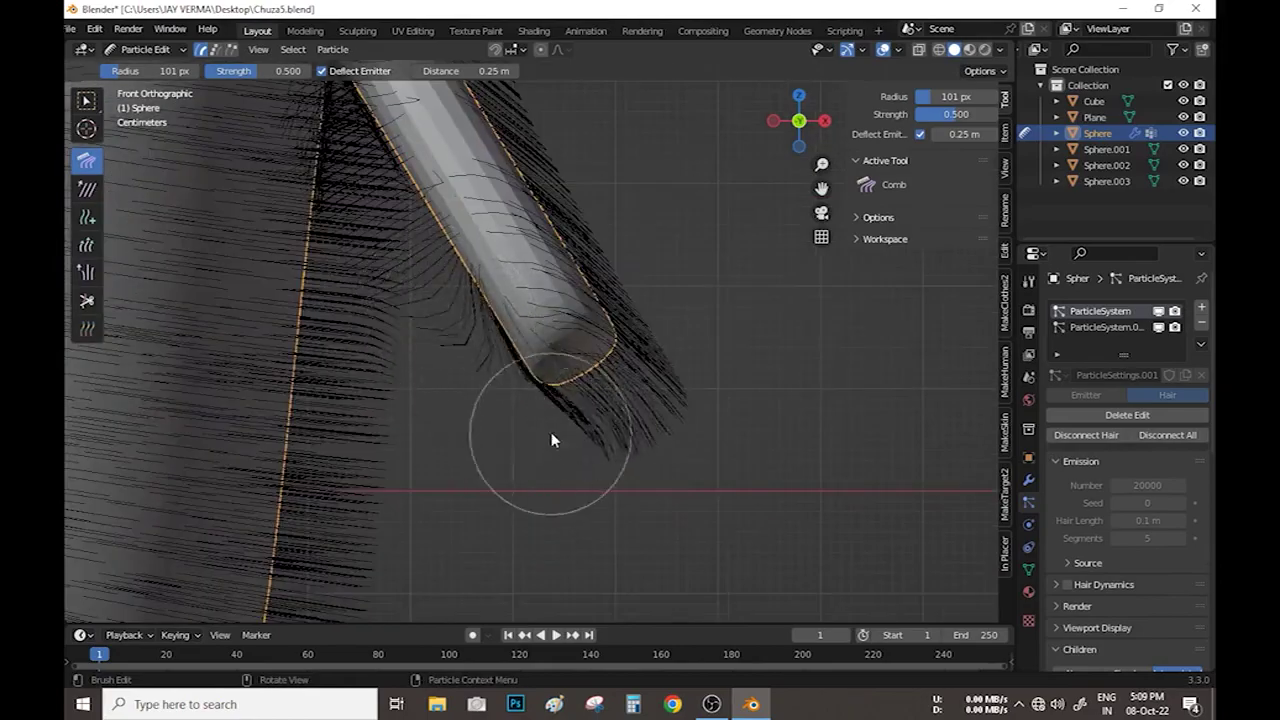
pyautogui.moveTo(659, 410)
pyautogui.mouseDown(button='middle')
pyautogui.moveTo(554, 465)
pyautogui.moveTo(657, 297)
pyautogui.mouseUp(button='middle')
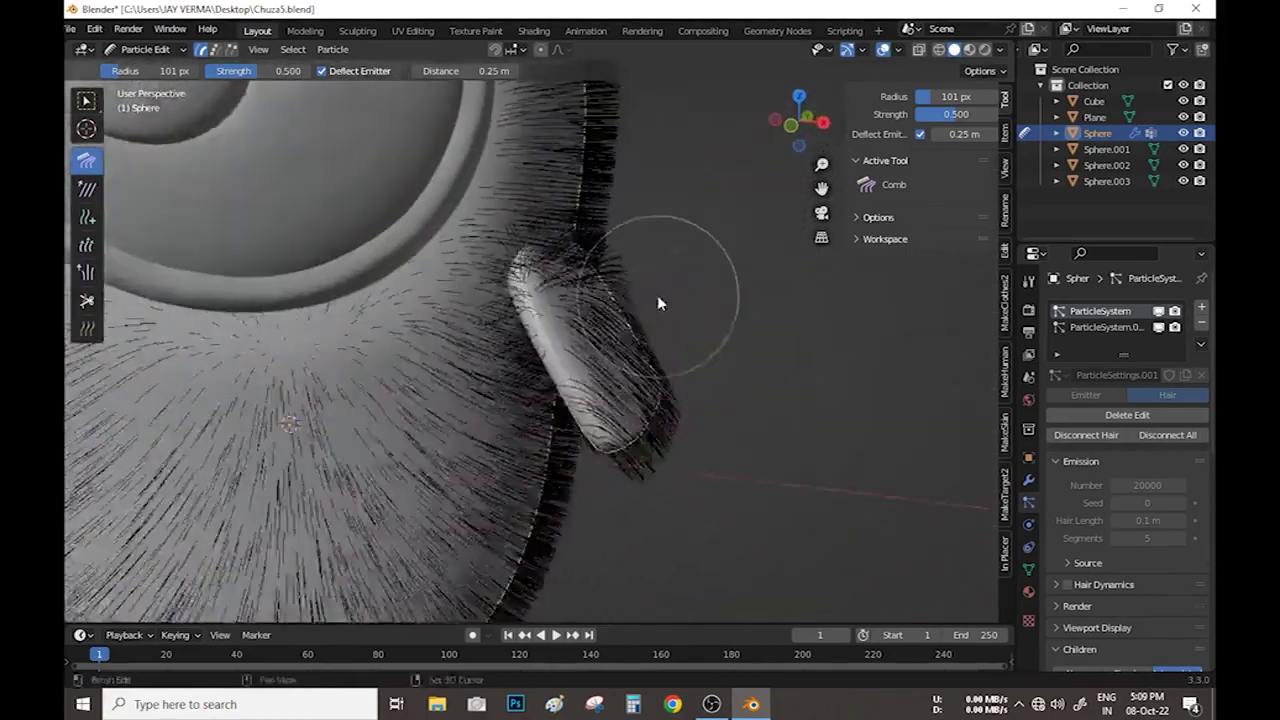
# Return to Object Mode and view the whole furry owl.
pyautogui.click(140, 49)
pyautogui.click(140, 72)
pyautogui.moveTo(300, 350)
pyautogui.mouseDown(button='middle')
pyautogui.moveTo(330, 380)
pyautogui.moveTo(709, 478)
pyautogui.moveTo(660, 397)
pyautogui.mouseUp(button='middle')
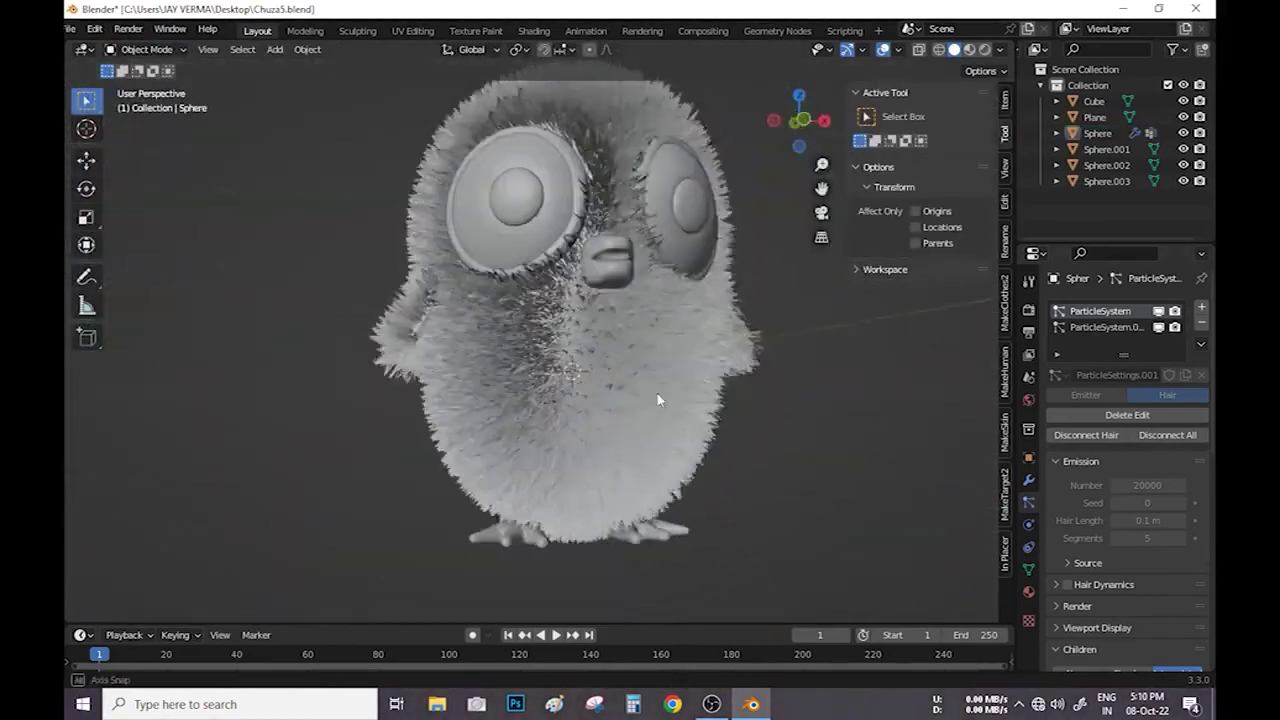
pyautogui.scroll(3, 529, 423)
# Comb ParticleSystem.001 so its fur lies along the wing, checking front and top views.
pyautogui.click(147, 49)
pyautogui.click(141, 174)
pyautogui.press('KP_1')
pyautogui.scroll(5, 270, 400)
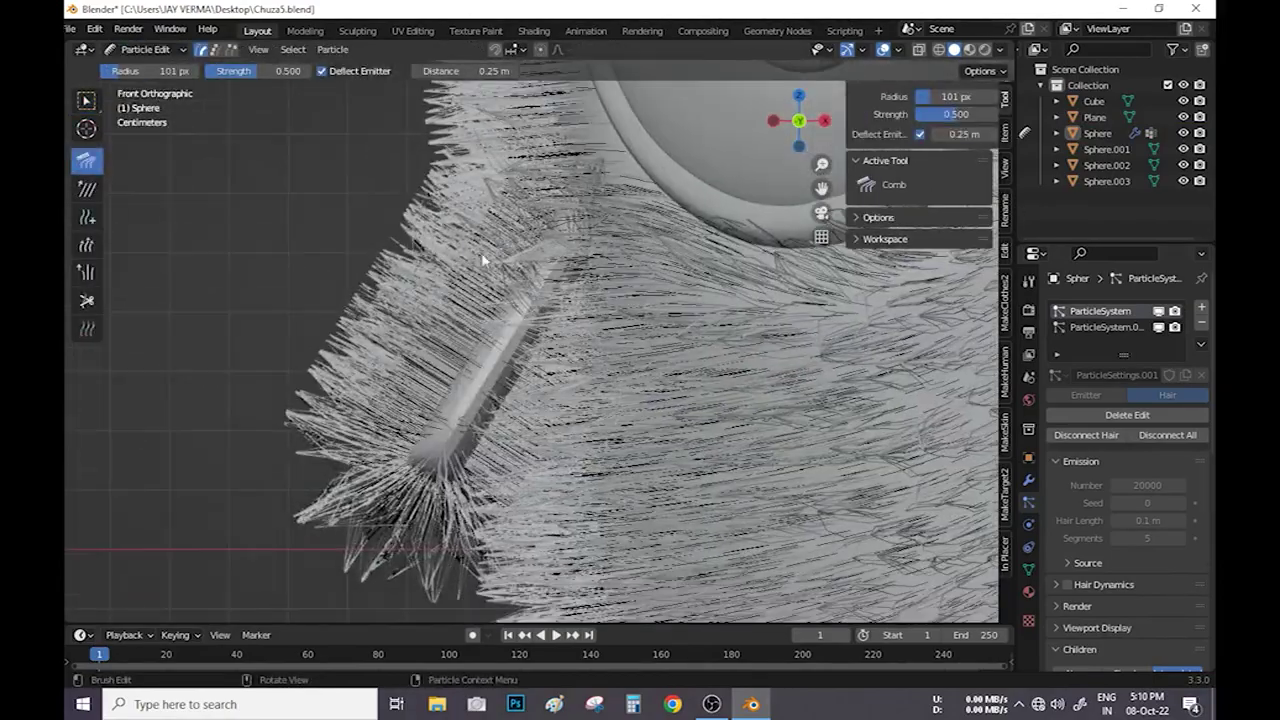
pyautogui.scroll(2, 400, 520)
pyautogui.press('KP_7')
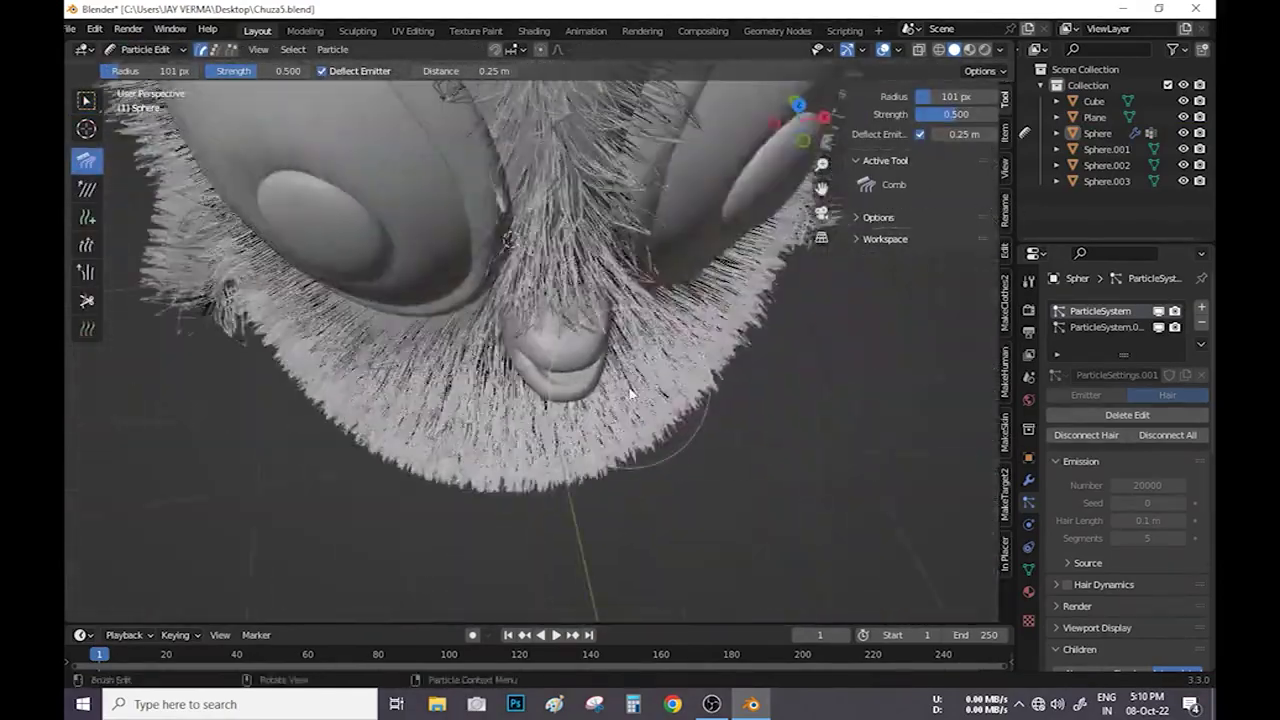
pyautogui.moveTo(698, 462)
pyautogui.keyDown('shift'); pyautogui.mouseDown(button='middle')
pyautogui.moveTo(497, 357)
pyautogui.moveTo(415, 246)
pyautogui.moveTo(253, 364)
pyautogui.moveTo(371, 460)
pyautogui.moveTo(550, 530)
pyautogui.mouseUp(button='middle'); pyautogui.keyUp('shift')
pyautogui.moveTo(466, 508)
pyautogui.keyDown('shift'); pyautogui.mouseDown(button='middle')
pyautogui.moveTo(340, 306)
pyautogui.moveTo(486, 343)
pyautogui.mouseUp(button='middle'); pyautogui.keyUp('shift')
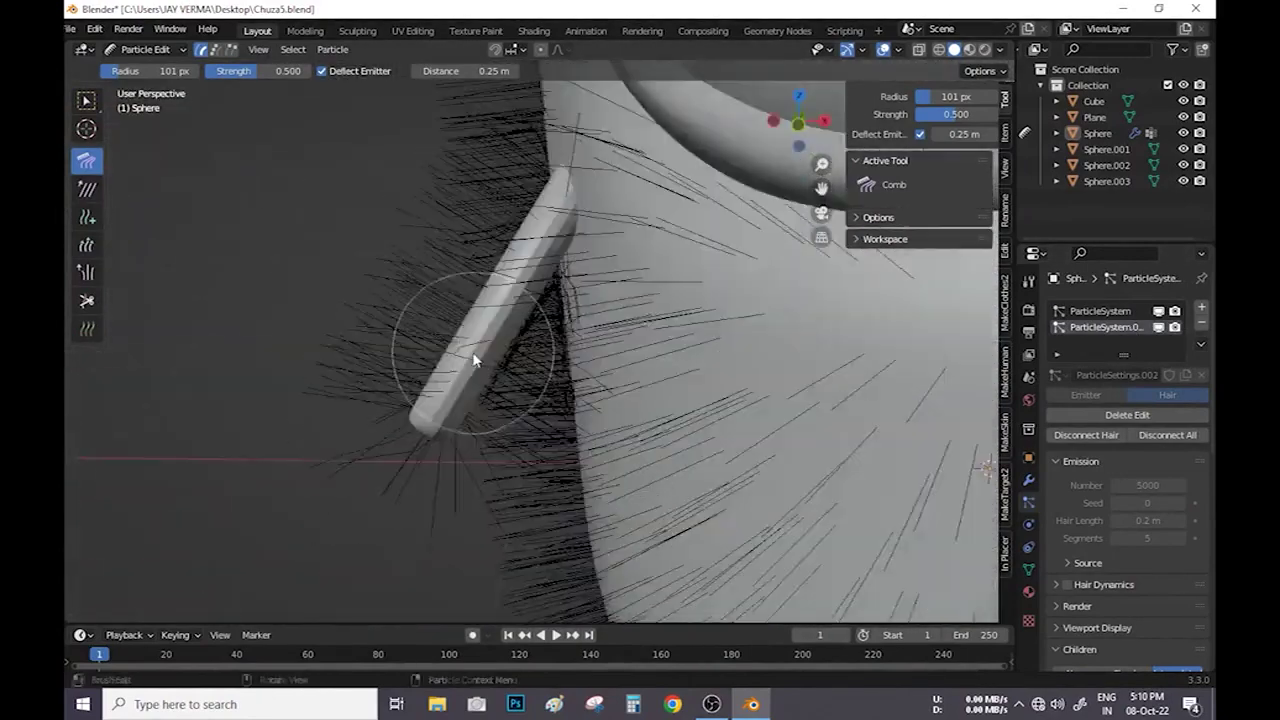
pyautogui.press('KP_1')
pyautogui.keyDown('shift'); pyautogui.moveTo(400, 371); pyautogui.dragTo(704, 259, button='middle'); pyautogui.keyUp('shift')
pyautogui.scroll(-3, 439, 503)
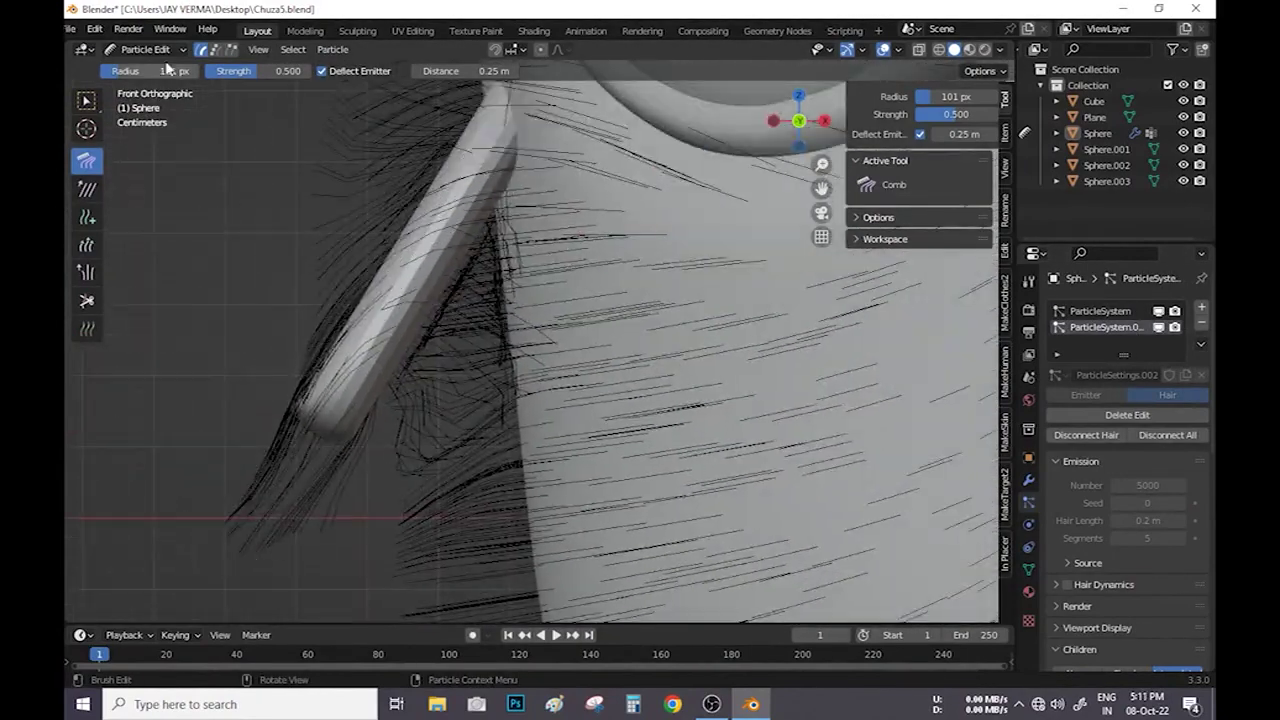
# Leave hair editing, select Sphere, isolate it in local view and enter Edit Mode.
pyautogui.press('Tab')
pyautogui.moveTo(673, 374); pyautogui.dragTo(377, 354, button='middle')
pyautogui.scroll(2, 487, 285)
pyautogui.scroll(-3, 487, 285)
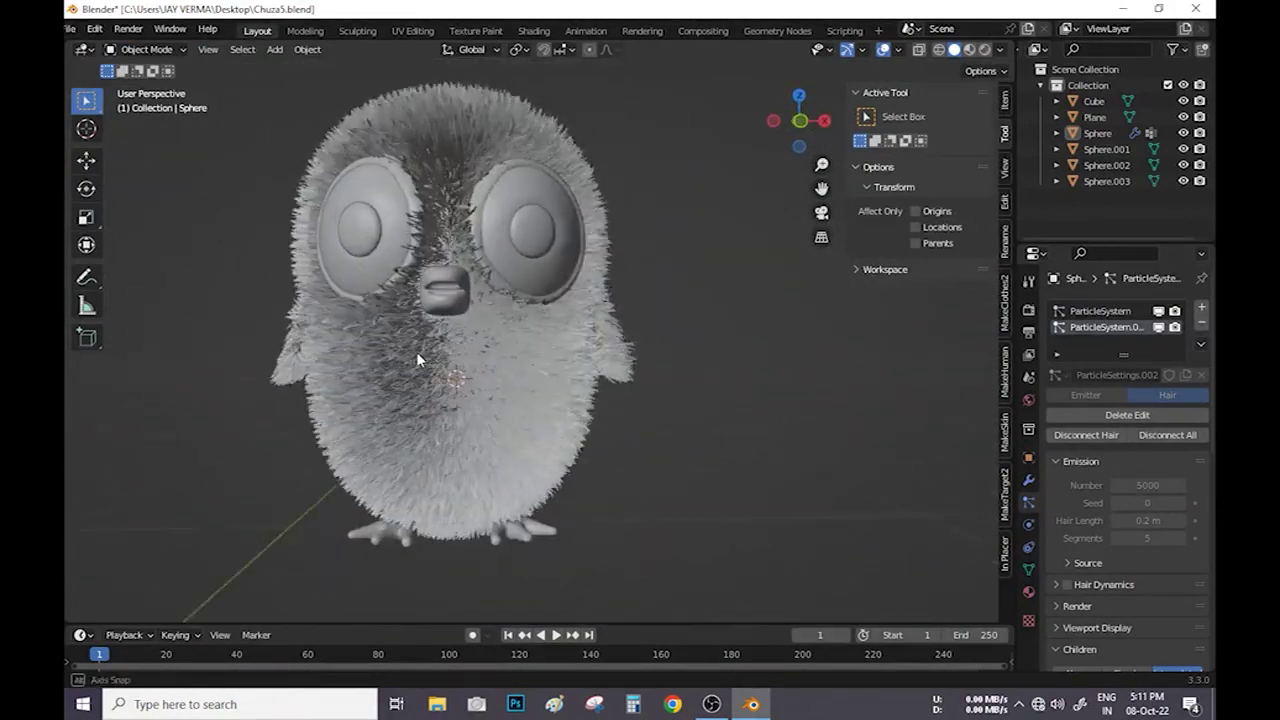
pyautogui.scroll(3, 417, 357)
pyautogui.click(1097, 133)
pyautogui.click(1028, 569)
pyautogui.press('Tab')
pyautogui.press('KP_Divide')
# Circle-select a round patch of faces on the owl's crown from the top view.
pyautogui.press('KP_7')
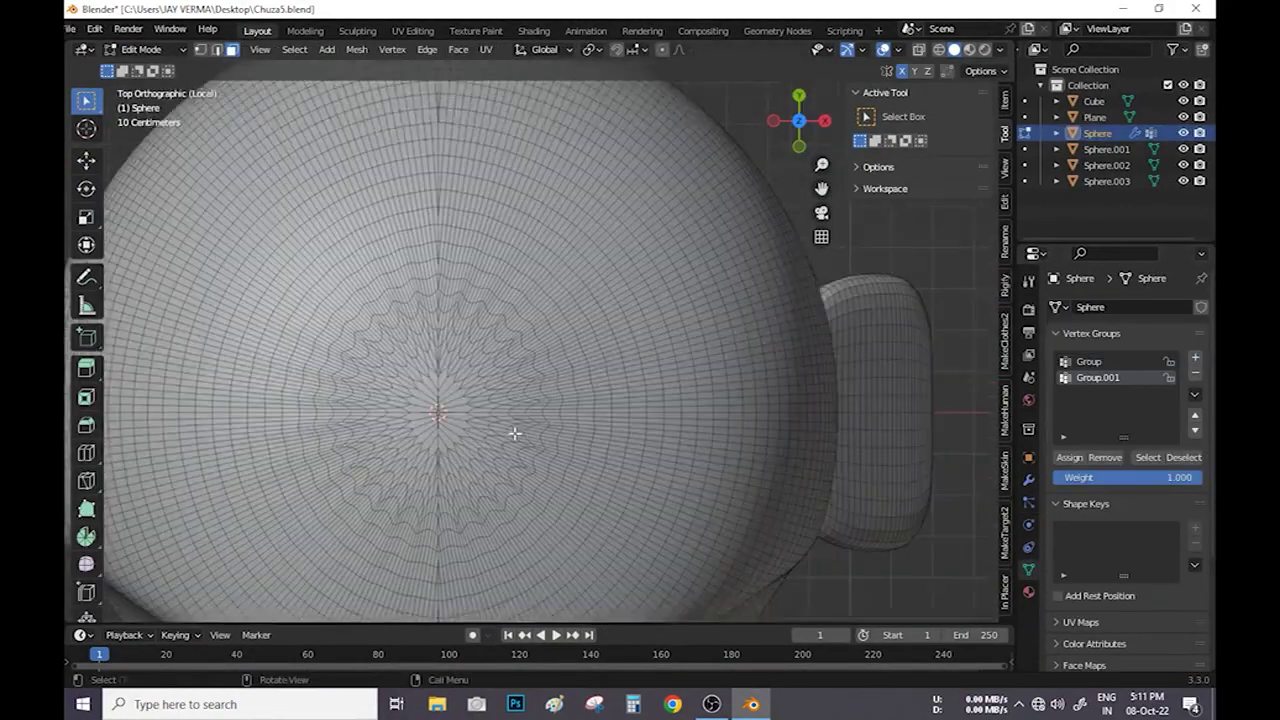
pyautogui.press('c')
pyautogui.moveTo(450, 375); pyautogui.dragTo(418, 352)
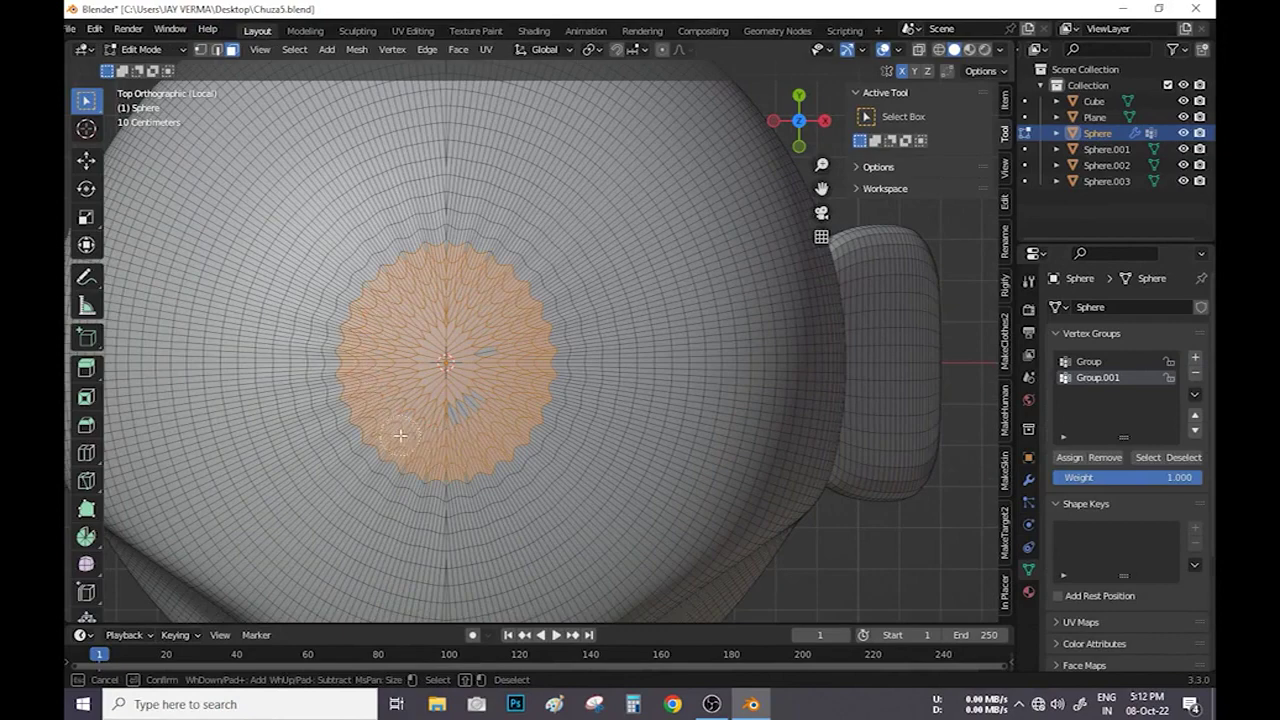
pyautogui.keyDown('ctrl'); pyautogui.moveTo(473, 307); pyautogui.dragTo(535, 380, button='middle'); pyautogui.keyUp('ctrl')
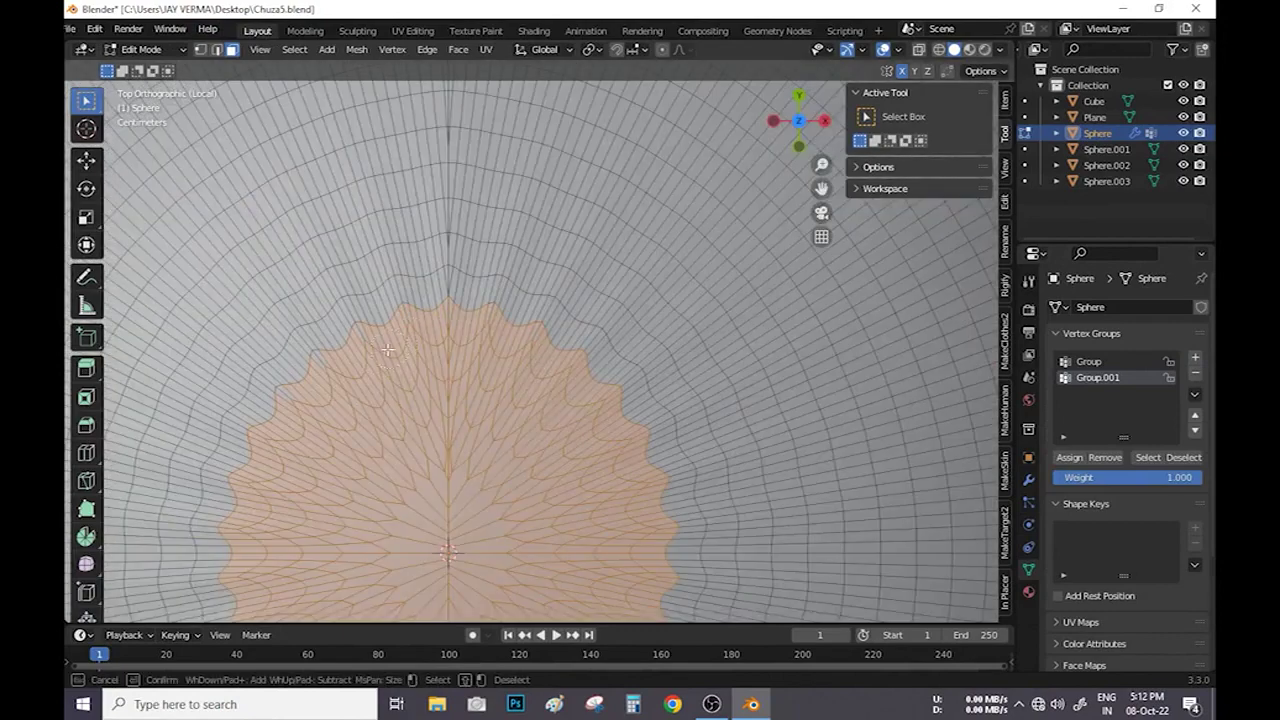
pyautogui.press('Escape')
pyautogui.scroll(-3, 420, 360)
pyautogui.moveTo(420, 360); pyautogui.dragTo(450, 300, button='middle')
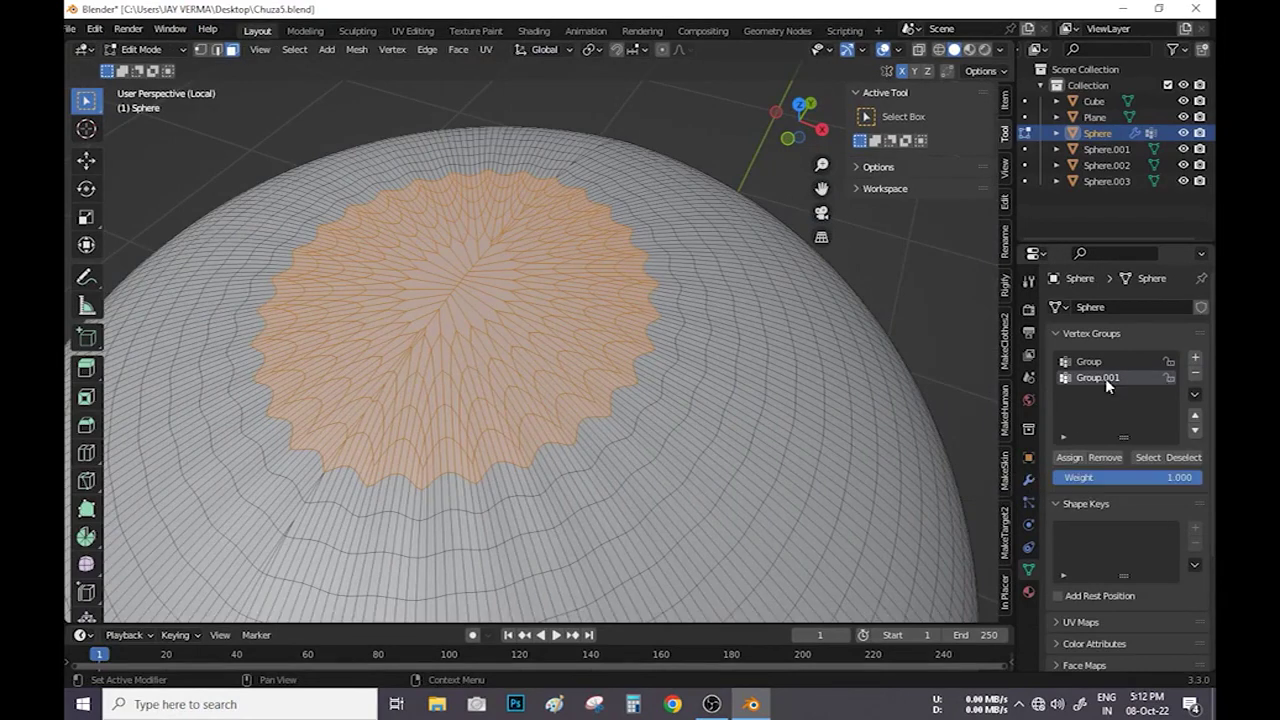
# Rename the second vertex group to 'Long HairDensity' and check the crown weights in Weight Paint.
pyautogui.doubleClick(1105, 378)
pyautogui.write('Long Hair Lenght')
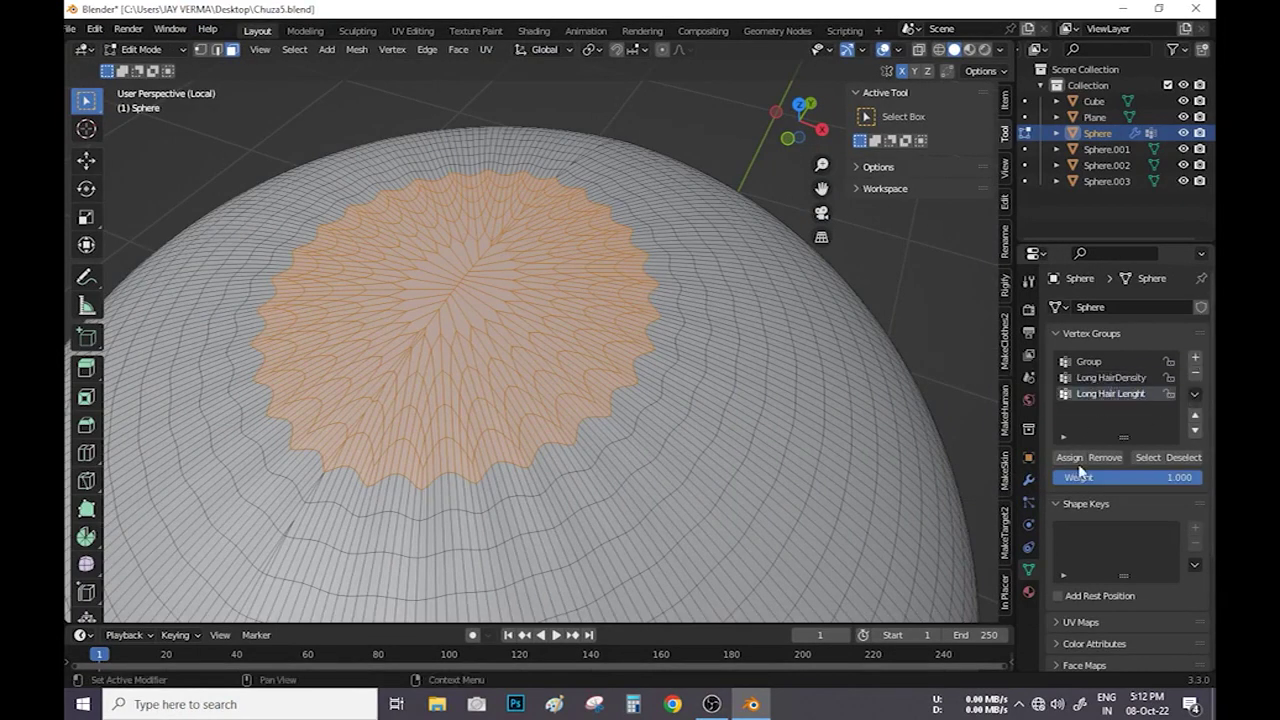
pyautogui.click(151, 138)
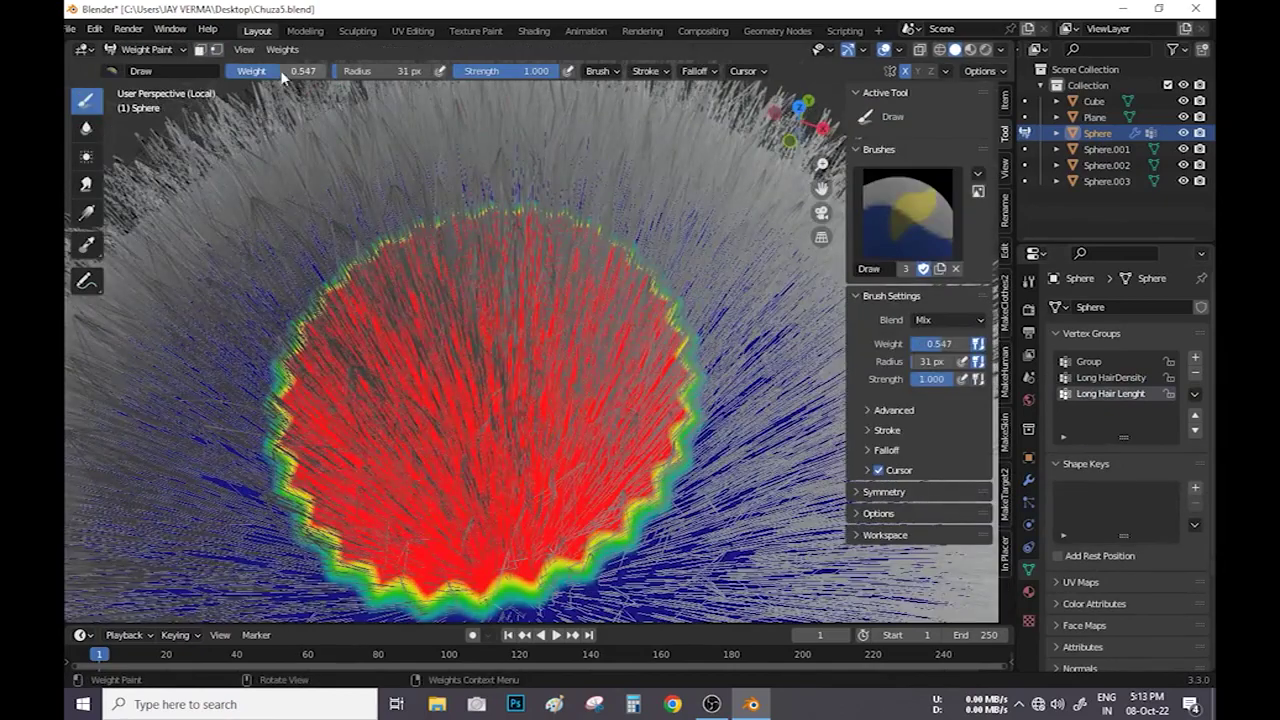
pyautogui.moveTo(421, 478); pyautogui.dragTo(425, 370, button='middle')
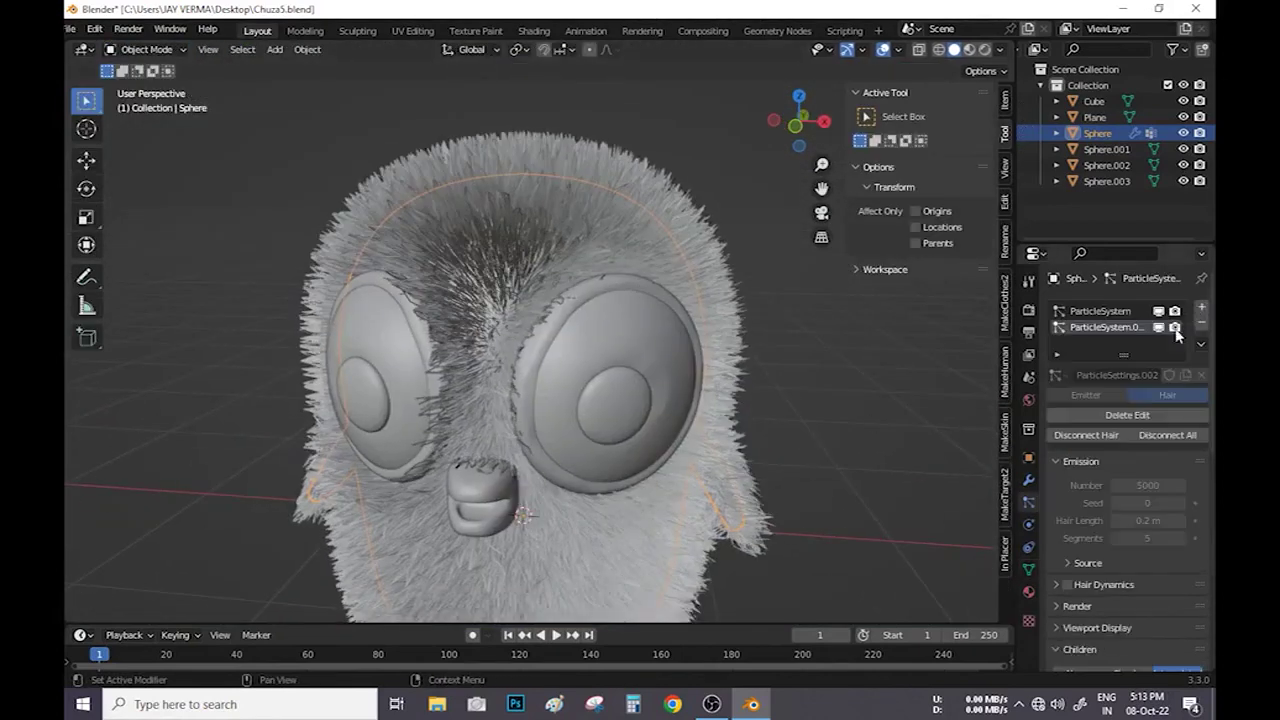
# Add a new hair particle system to the sphere with 750 strands at 0.95 m length.
pyautogui.scroll(-2, 1069, 583)
pyautogui.click(1140, 563)
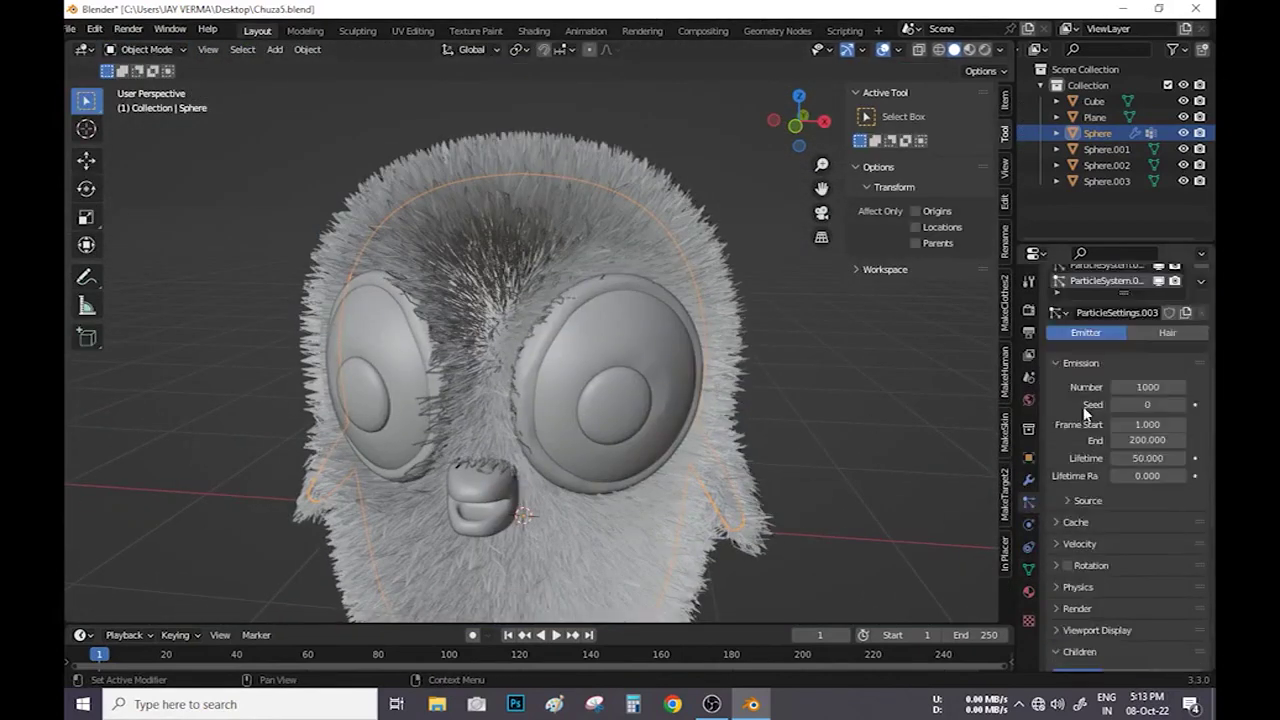
pyautogui.moveTo(1148, 470); pyautogui.dragTo(1130, 470)
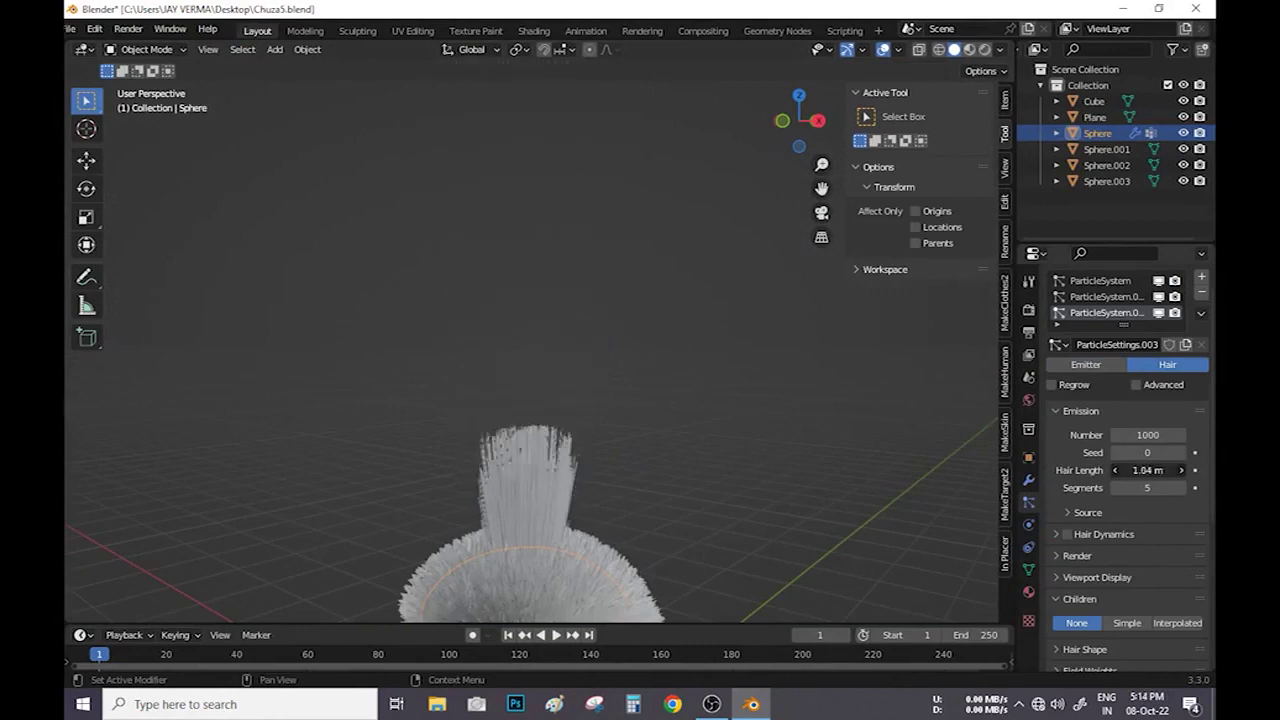
pyautogui.press('KP_1')
pyautogui.scroll(3, 789, 406)
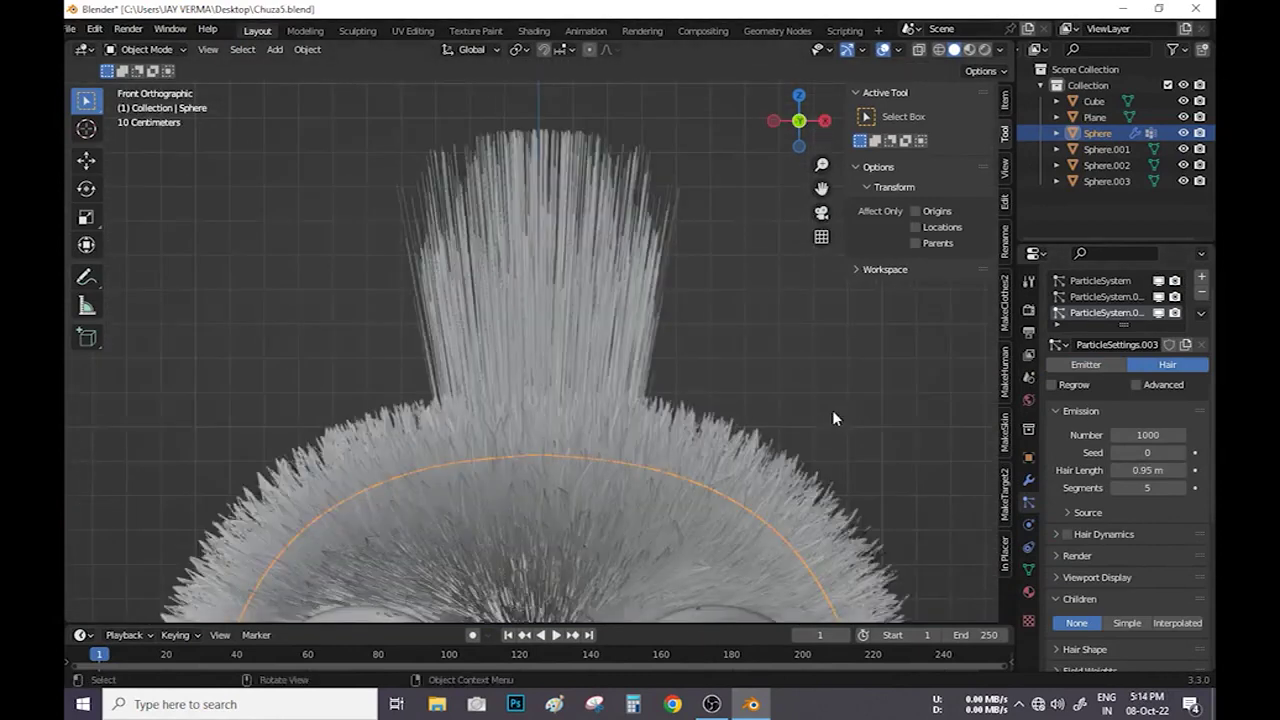
pyautogui.scroll(-3, 832, 410)
# Set the tuft's children to None and enter Particle Edit to shape it.
pyautogui.click(147, 49)
pyautogui.click(150, 180)
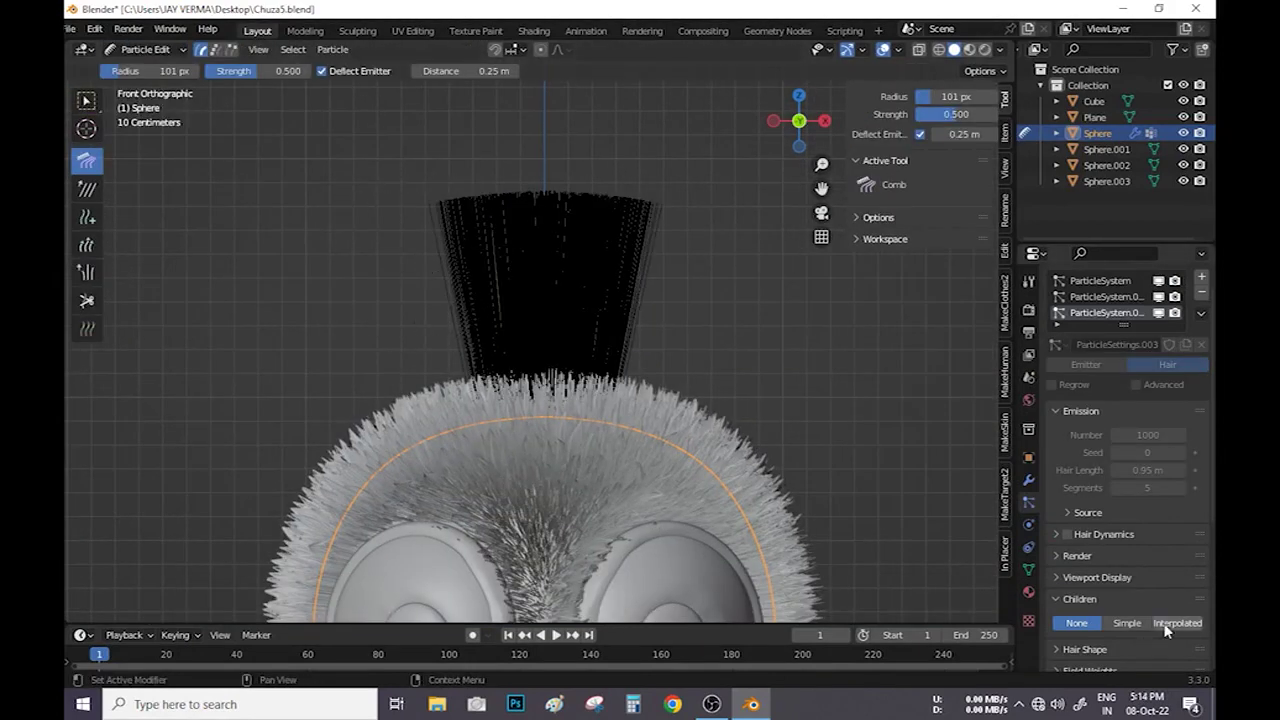
pyautogui.click(151, 67)
pyautogui.click(1076, 623)
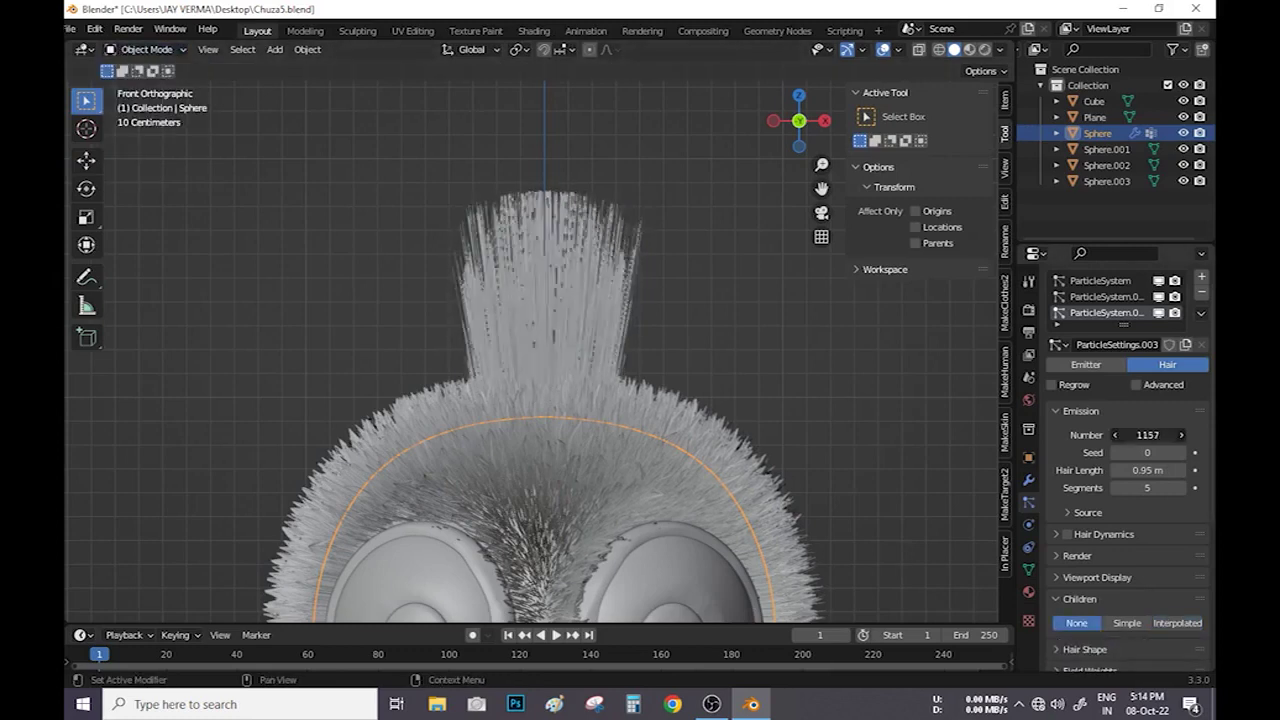
pyautogui.click(147, 49)
pyautogui.click(150, 180)
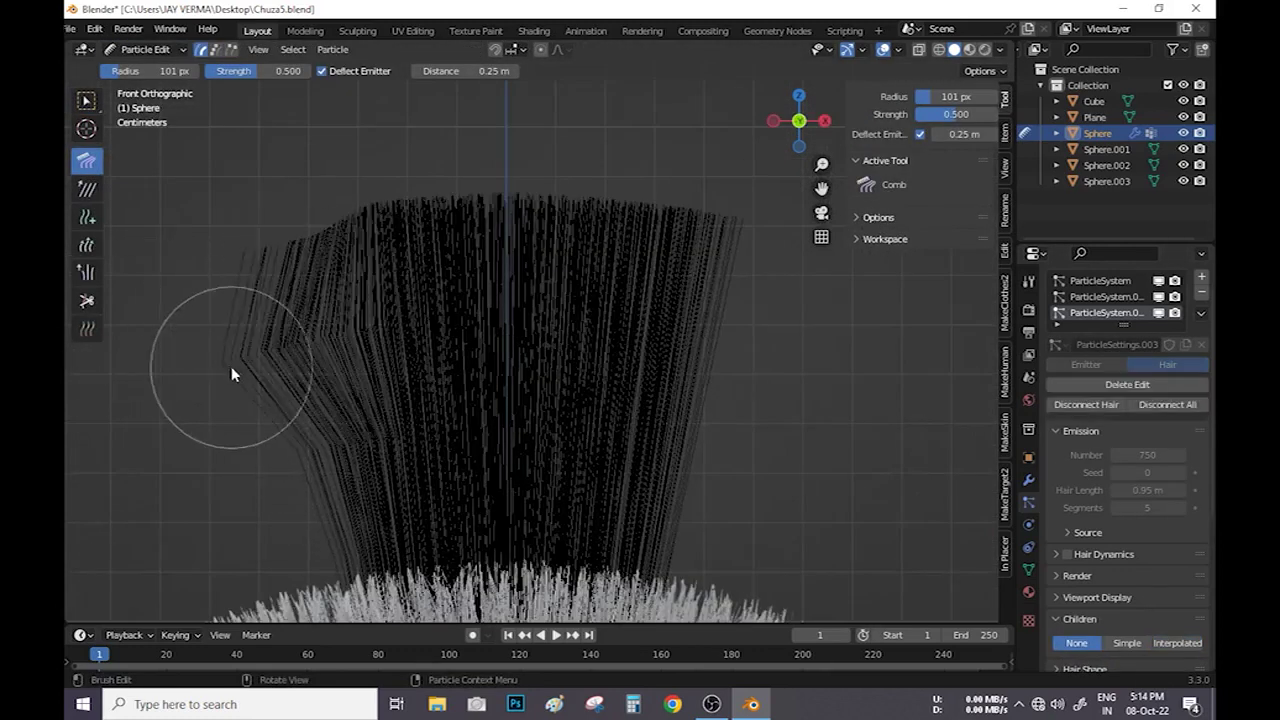
# Comb the crown tuft outward left and right with a 181 px brush in front and side views.
pyautogui.moveTo(231, 366); pyautogui.dragTo(67, 348)
pyautogui.press('f')
pyautogui.moveTo(641, 310); pyautogui.dragTo(937, 380)
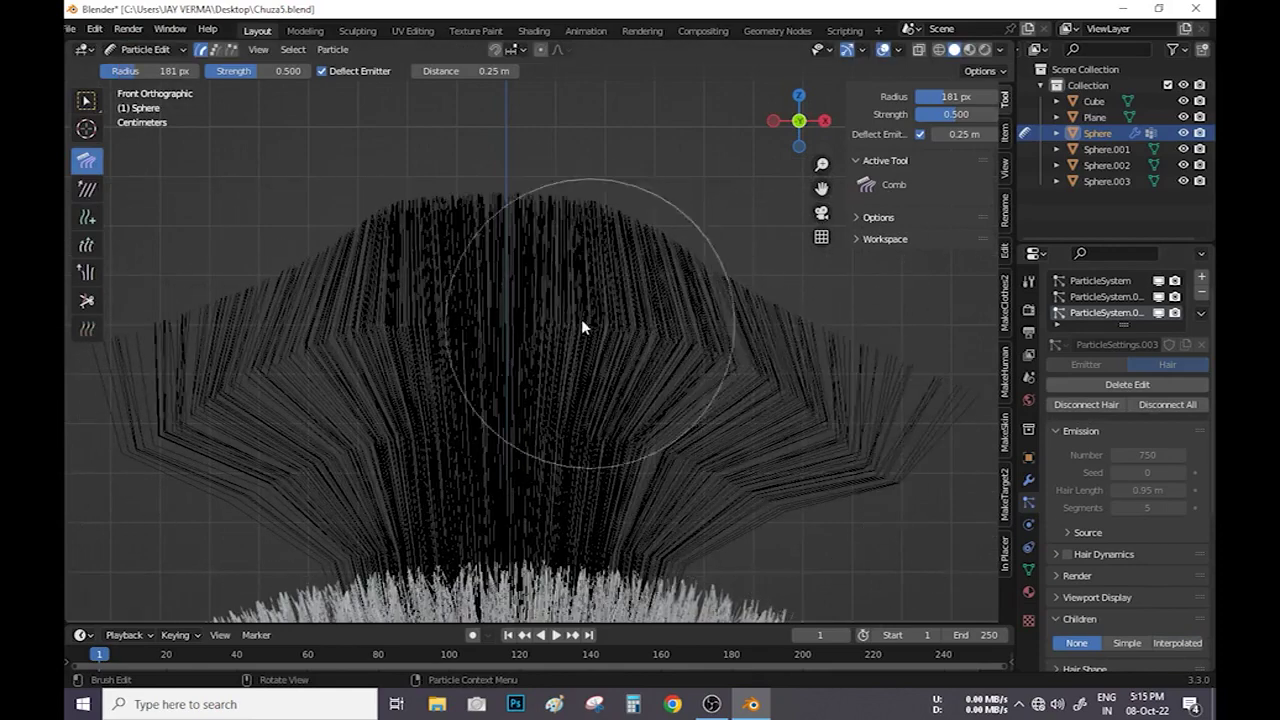
pyautogui.press('KP_3')
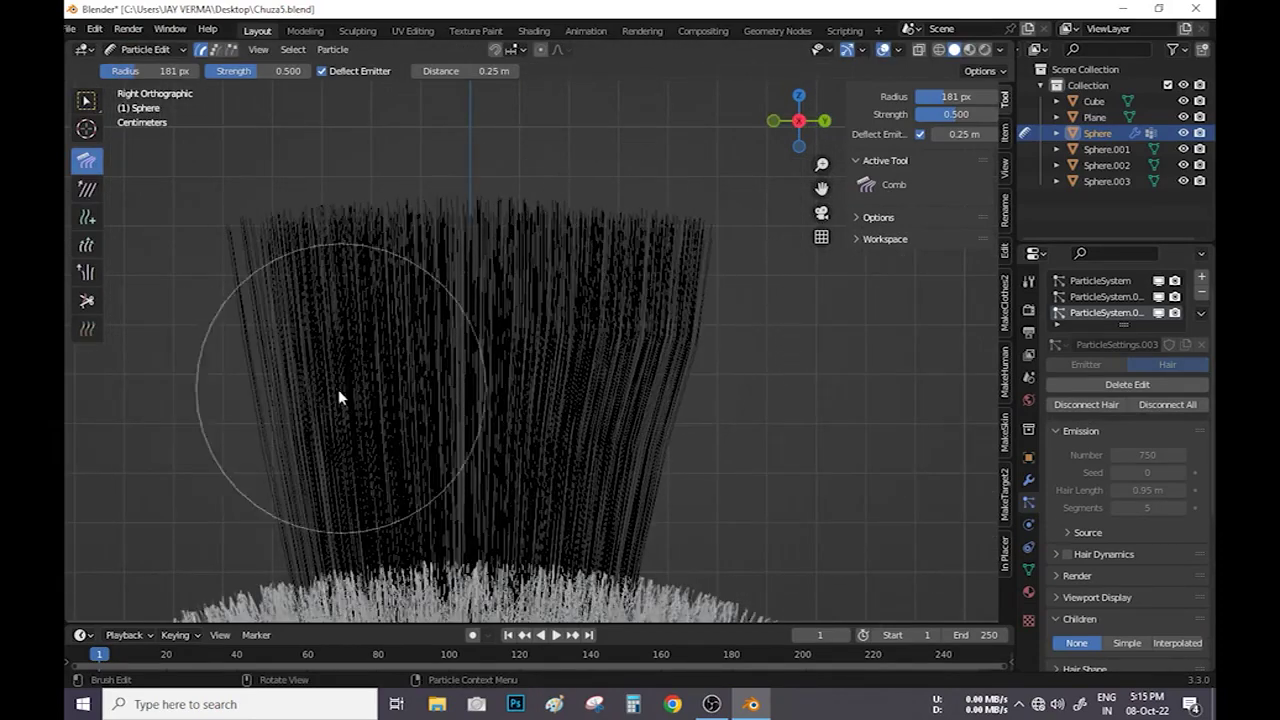
pyautogui.moveTo(338, 398)
pyautogui.mouseDown()
pyautogui.moveTo(183, 223)
pyautogui.moveTo(63, 371)
pyautogui.moveTo(63, 314)
pyautogui.mouseUp()
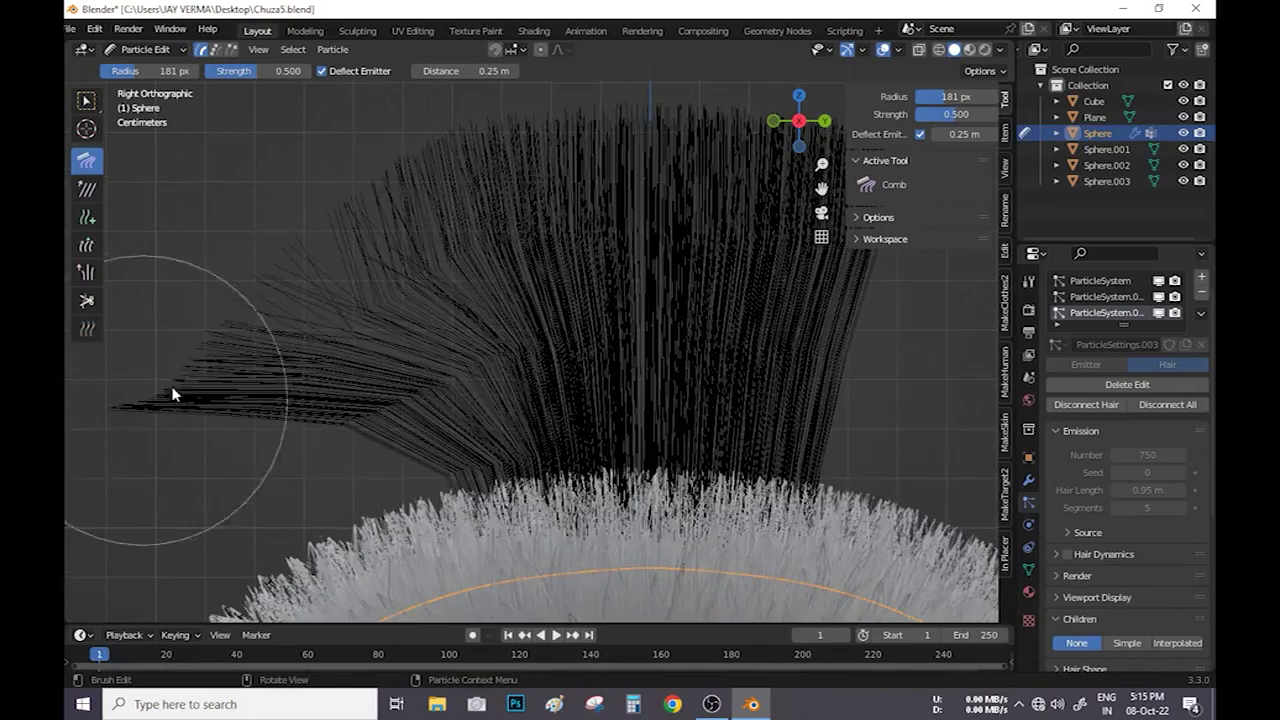
pyautogui.moveTo(171, 386)
pyautogui.mouseDown()
pyautogui.moveTo(389, 193)
pyautogui.moveTo(603, 328)
pyautogui.mouseUp()
# Refine the crest from the front view, then return to Object Mode and orbit around it.
pyautogui.scroll(2, 746, 323)
pyautogui.scroll(-4, 356, 324)
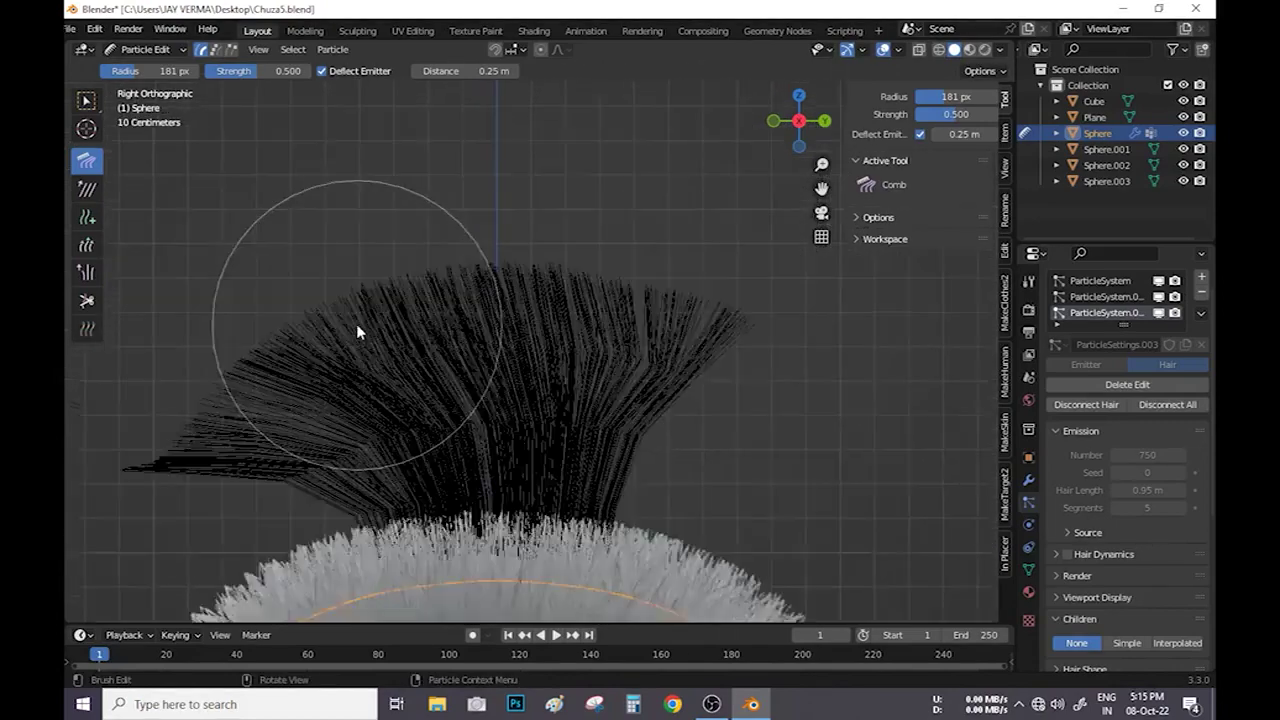
pyautogui.keyDown('shift'); pyautogui.scroll(2, 356, 324); pyautogui.keyUp('shift')
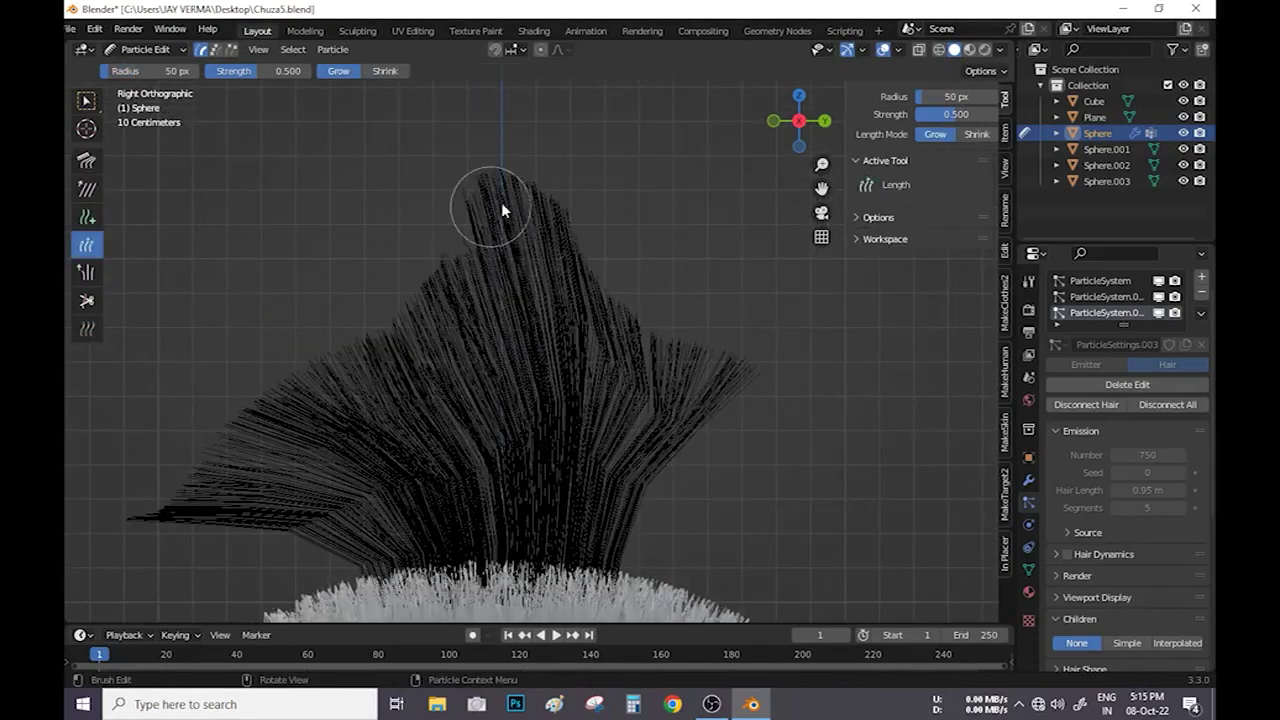
pyautogui.moveTo(486, 203); pyautogui.dragTo(577, 257, button='middle')
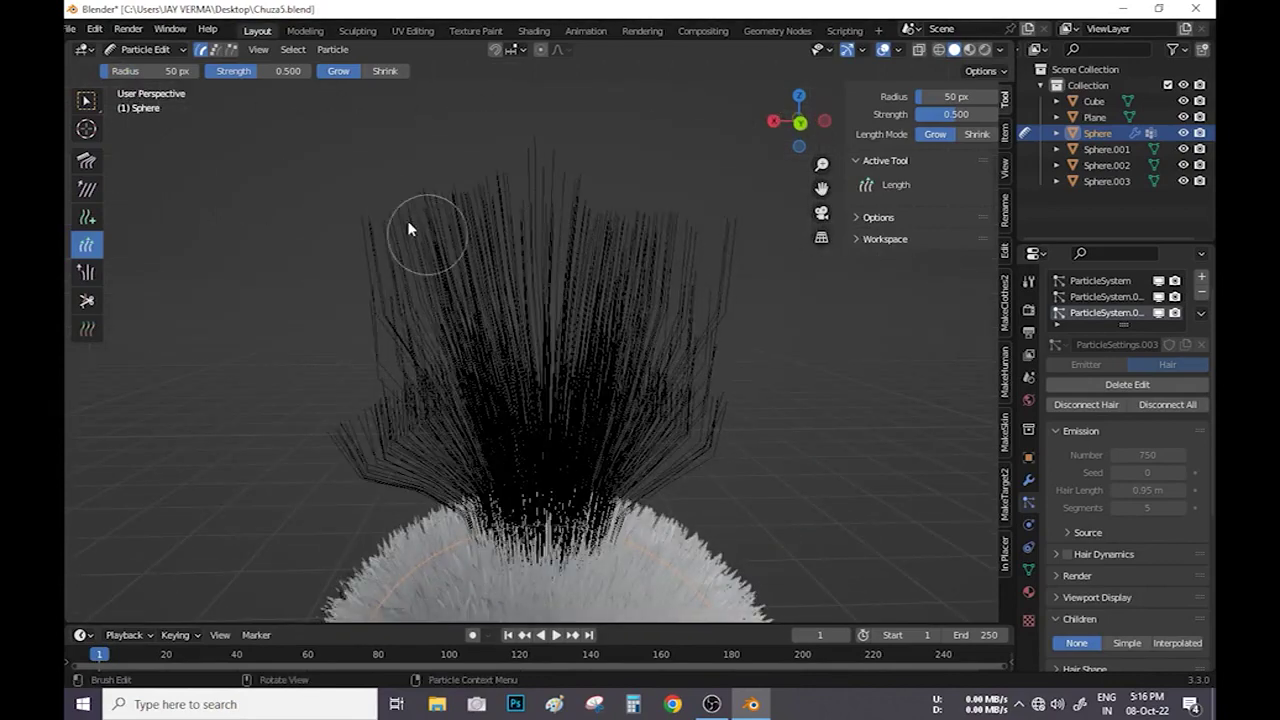
pyautogui.click(86, 160)
pyautogui.press('KP_1')
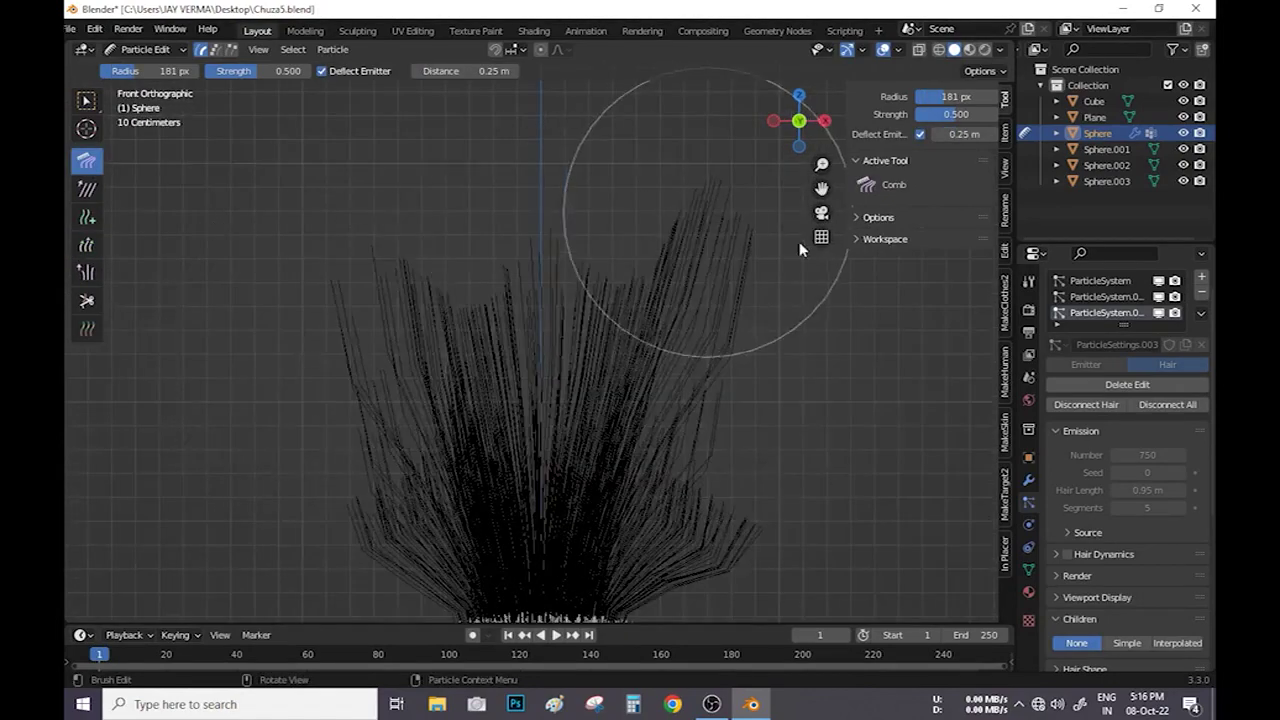
pyautogui.keyDown('shift'); pyautogui.scroll(-5, 289, 253); pyautogui.keyUp('shift')
pyautogui.keyDown('shift'); pyautogui.scroll(-2, 540, 353); pyautogui.keyUp('shift')
pyautogui.keyDown('shift'); pyautogui.scroll(2, 545, 428); pyautogui.keyUp('shift')
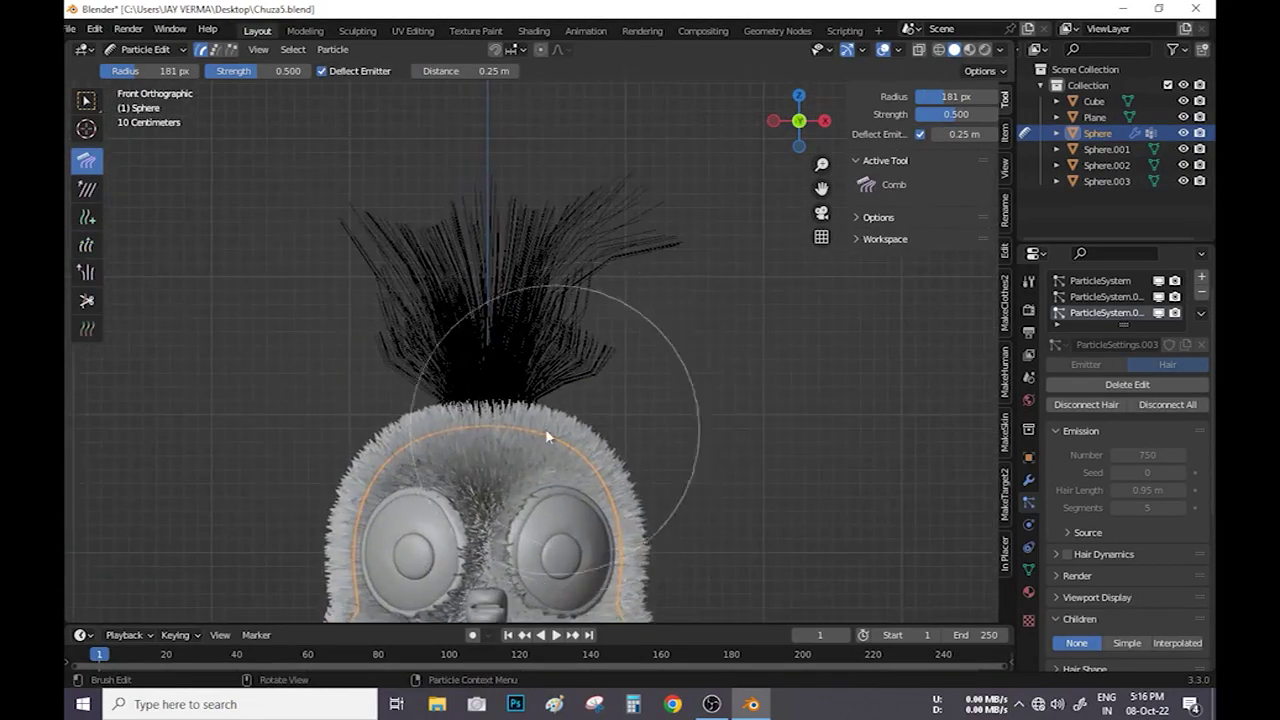
pyautogui.keyDown('shift'); pyautogui.scroll(2, 545, 428); pyautogui.keyUp('shift')
pyautogui.press('Tab')
pyautogui.moveTo(277, 371); pyautogui.dragTo(460, 339, button='middle')
# Orbit and zoom around the owl to inspect the crown crest.
pyautogui.moveTo(562, 295); pyautogui.dragTo(510, 490, button='middle')
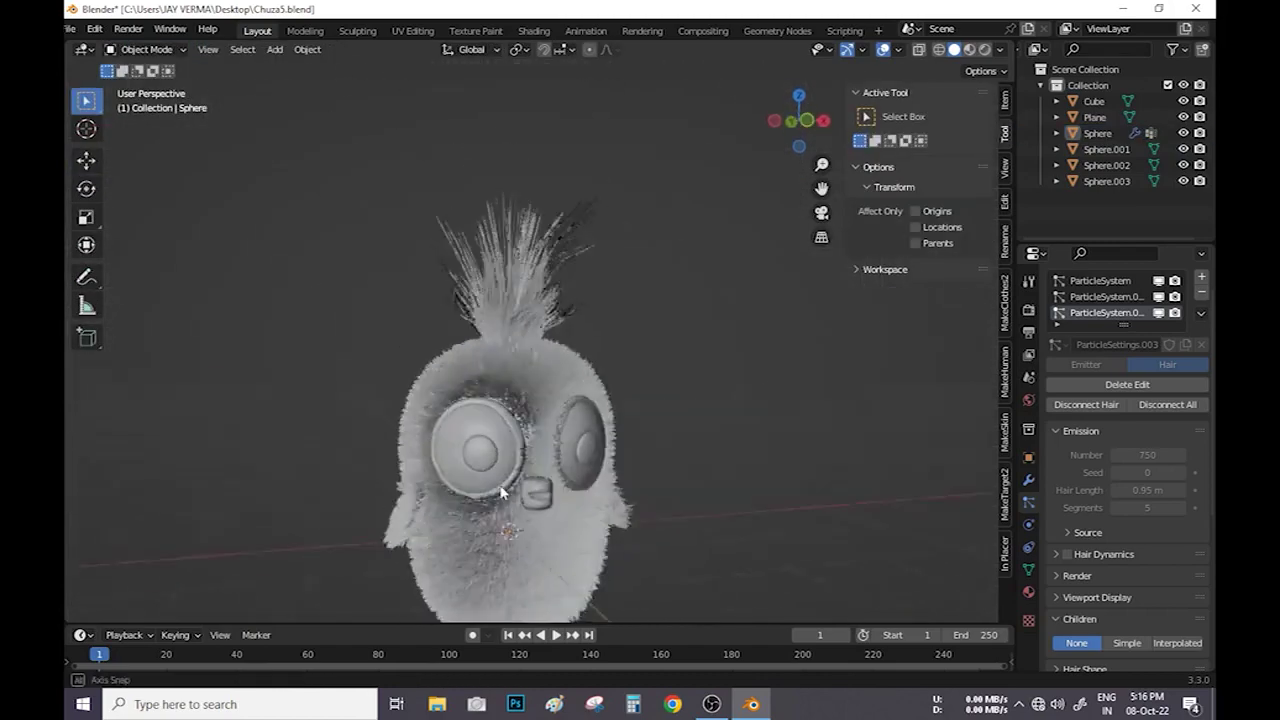
pyautogui.scroll(4, 558, 443)
pyautogui.scroll(2, 558, 443)
pyautogui.scroll(-4, 1103, 622)
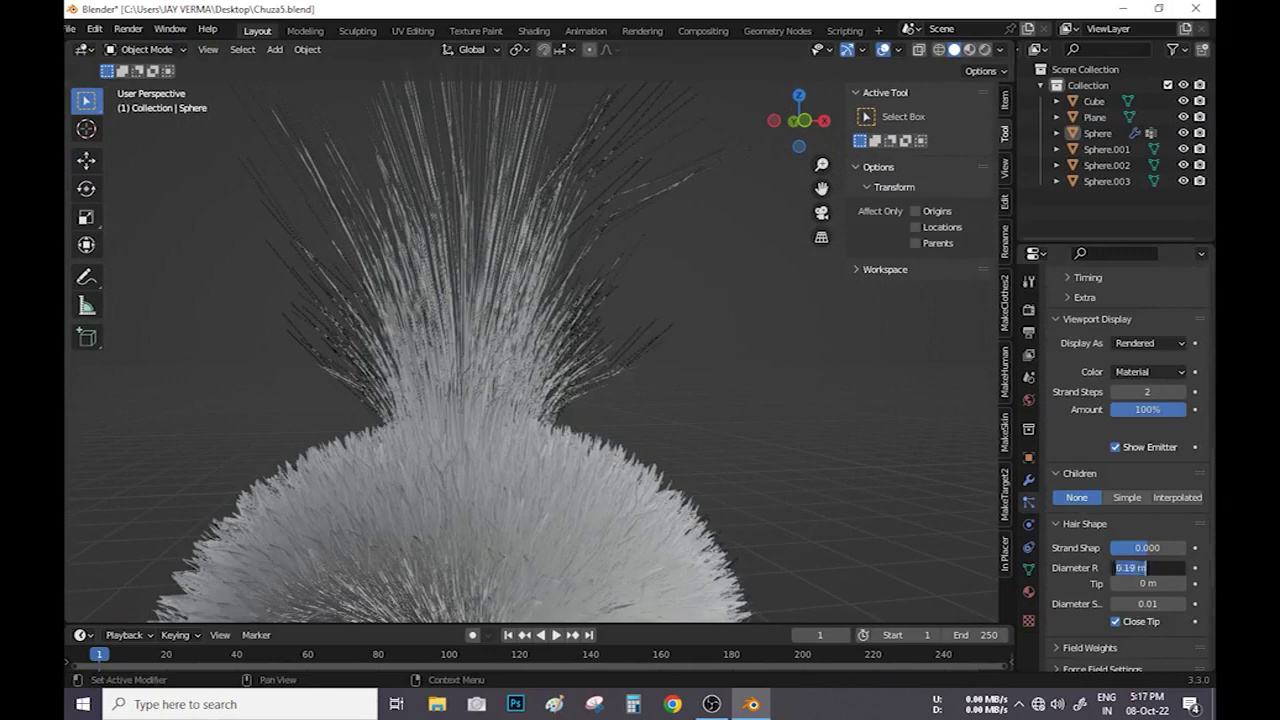
pyautogui.write('1')
pyautogui.scroll(5, 1094, 531)
pyautogui.scroll(-6, 1094, 531)
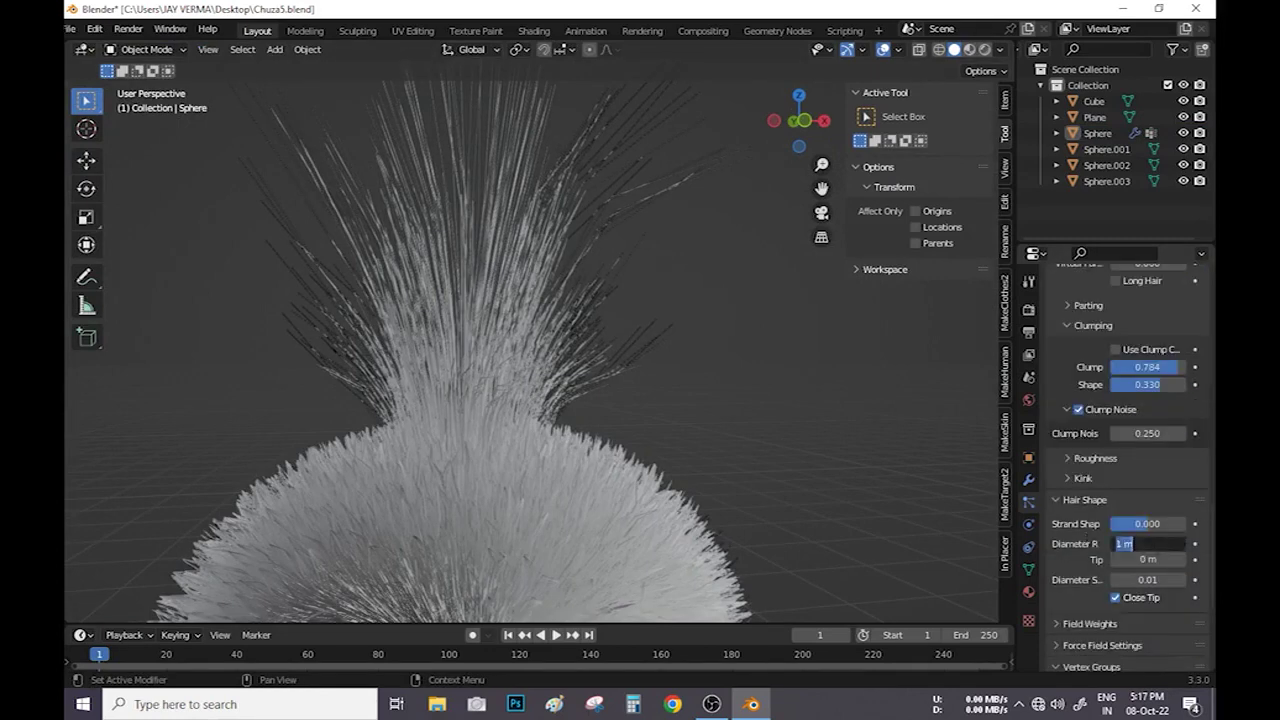
# Undo the clumping and diameter edits, then select the body sphere and isolate it in local view.
pyautogui.press('Escape')
pyautogui.hotkey('ctrl', 'z')
pyautogui.hotkey('ctrl', 'z')
pyautogui.hotkey('ctrl', 'z')
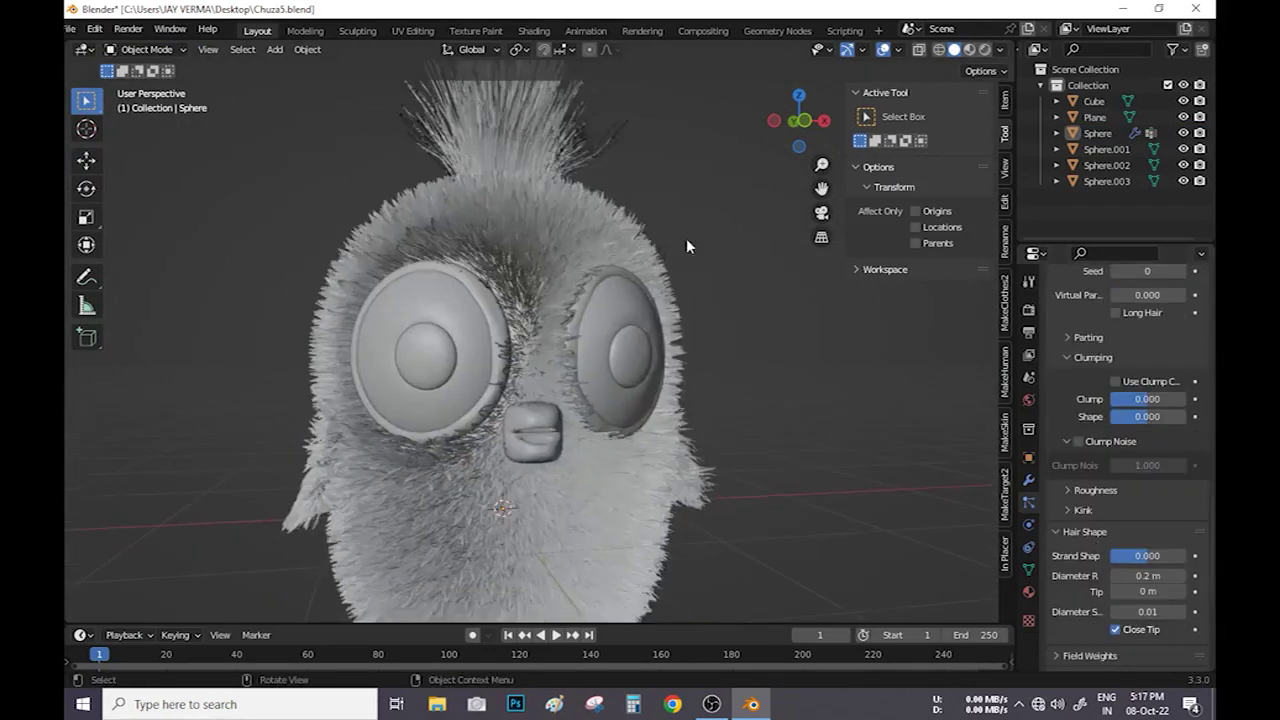
pyautogui.click(650, 357)
pyautogui.press('KP_Divide')
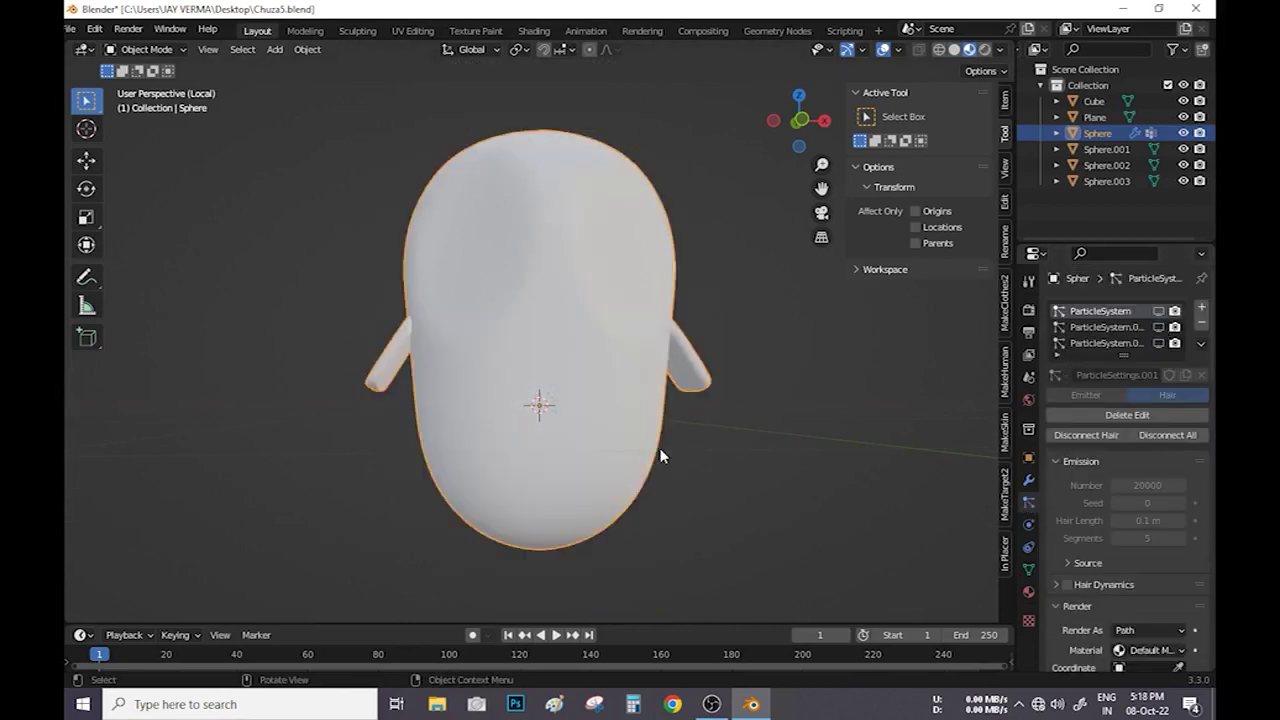
# From the front view, do an initial UV unwrap of the whole owl body in UV Editing.
pyautogui.press('KP_1')
pyautogui.click(412, 30)
pyautogui.press('a')
pyautogui.press('u')
pyautogui.click(790, 251)
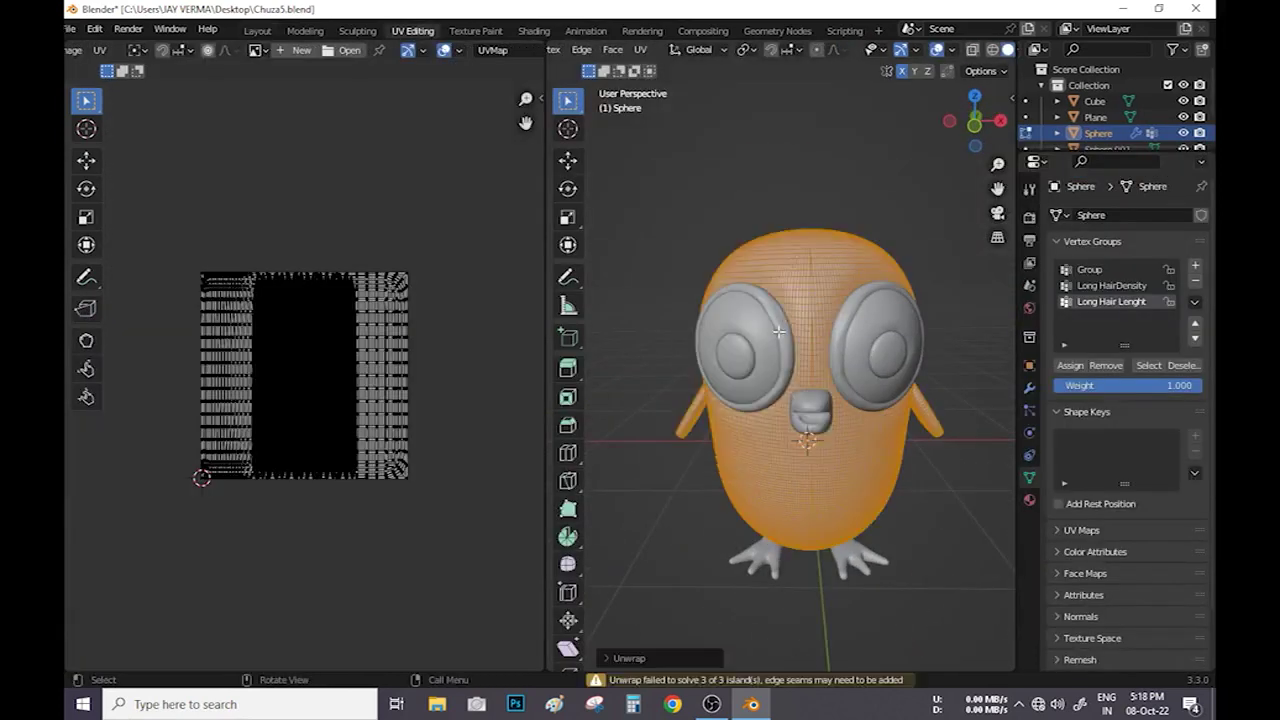
pyautogui.scroll(4, 778, 331)
pyautogui.scroll(-4, 800, 335)
pyautogui.scroll(2, 822, 338)
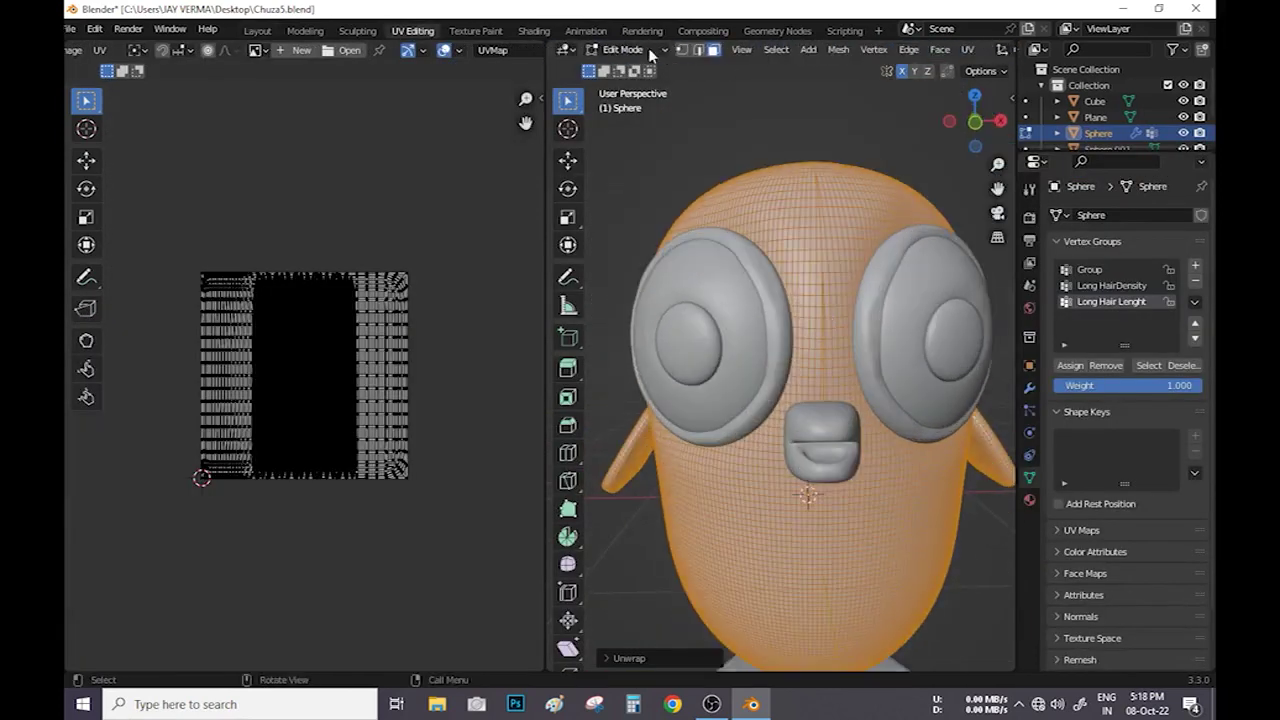
# In vertex mode, clear the selection, orbit to the head's top pole and mark the selected edges as a seam.
pyautogui.click(681, 49)
pyautogui.hotkey('alt', 'a')
pyautogui.moveTo(790, 380)
pyautogui.mouseDown(button='middle')
pyautogui.moveTo(795, 440)
pyautogui.moveTo(740, 300)
pyautogui.moveTo(820, 430)
pyautogui.mouseUp(button='middle')
pyautogui.scroll(5, 791, 424)
pyautogui.scroll(-2, 791, 424)
pyautogui.scroll(-3, 791, 424)
pyautogui.scroll(3, 735, 287)
pyautogui.scroll(-3, 762, 330)
pyautogui.scroll(3, 820, 430)
pyautogui.scroll(2, 850, 474)
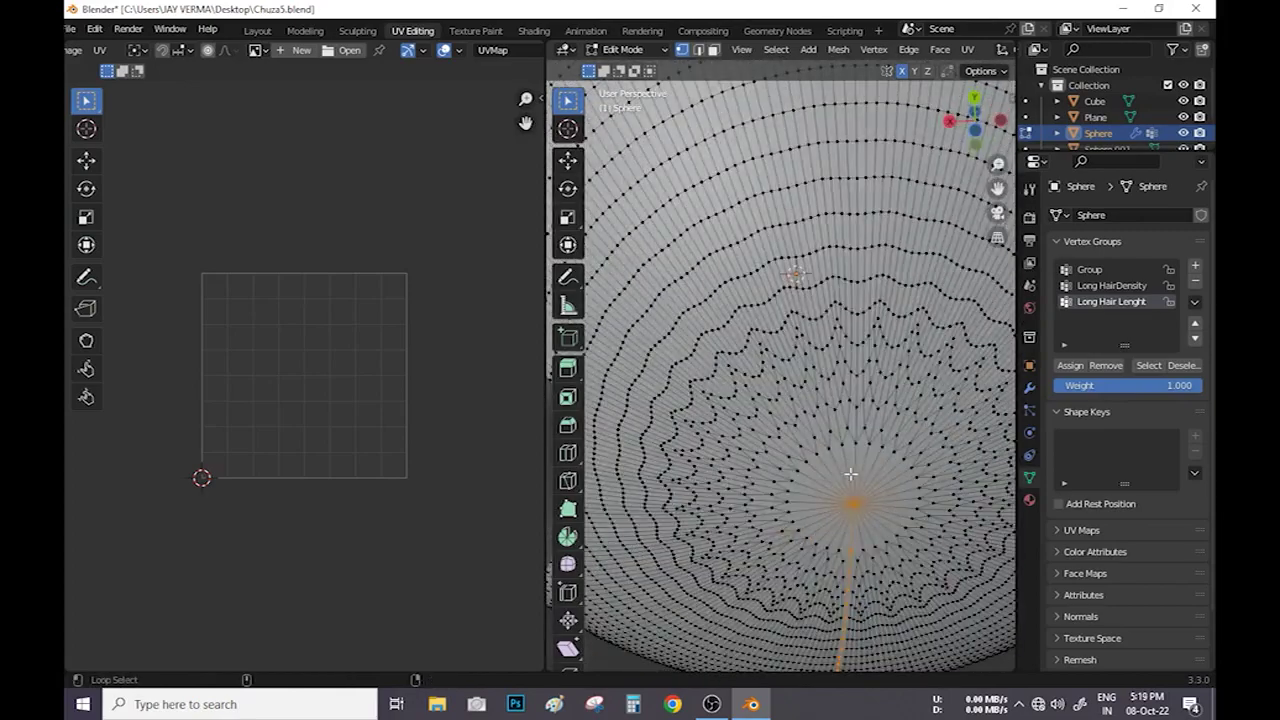
pyautogui.scroll(-3, 875, 321)
pyautogui.scroll(3, 857, 380)
pyautogui.moveTo(857, 380)
pyautogui.mouseDown(button='middle')
pyautogui.moveTo(791, 431)
pyautogui.moveTo(723, 410)
pyautogui.mouseUp(button='middle')
pyautogui.scroll(3, 791, 431)
pyautogui.scroll(2, 791, 431)
pyautogui.hotkey('ctrl', 'e')
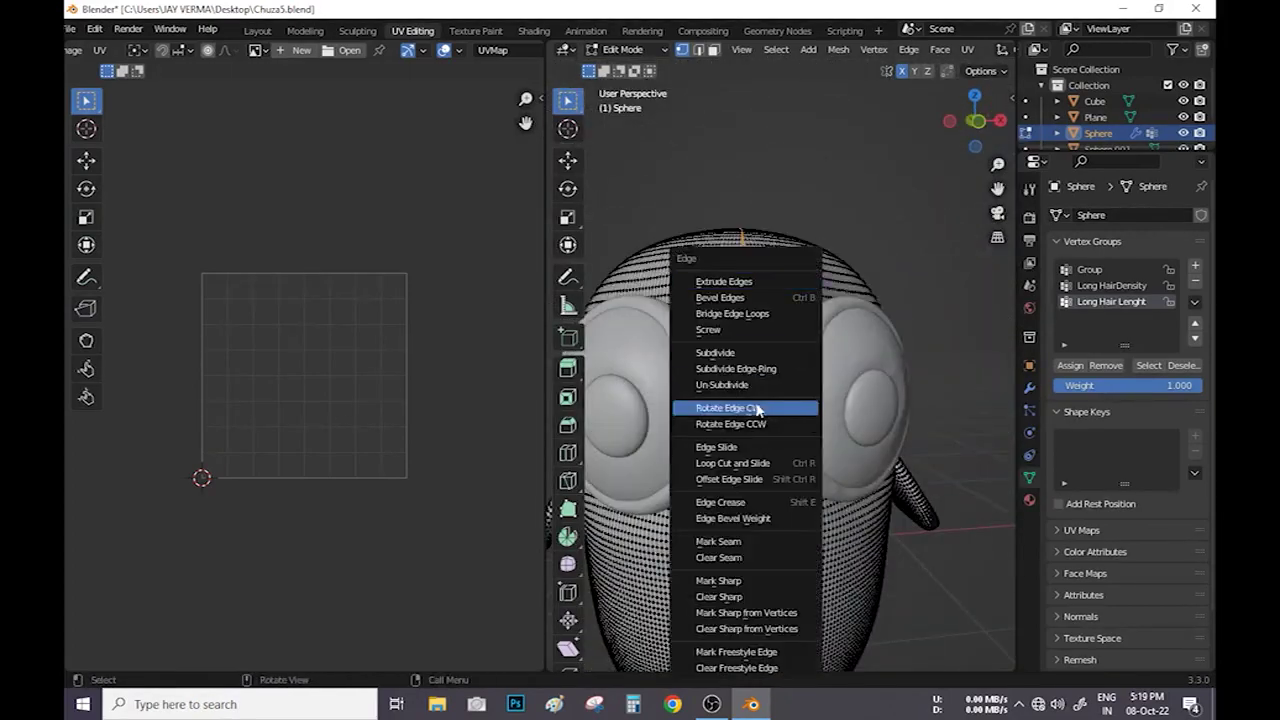
pyautogui.click(740, 493)
# Select the whole body mesh and unwrap it along the new seam.
pyautogui.moveTo(740, 493)
pyautogui.mouseDown(button='middle')
pyautogui.moveTo(726, 476)
pyautogui.moveTo(818, 467)
pyautogui.mouseUp(button='middle')
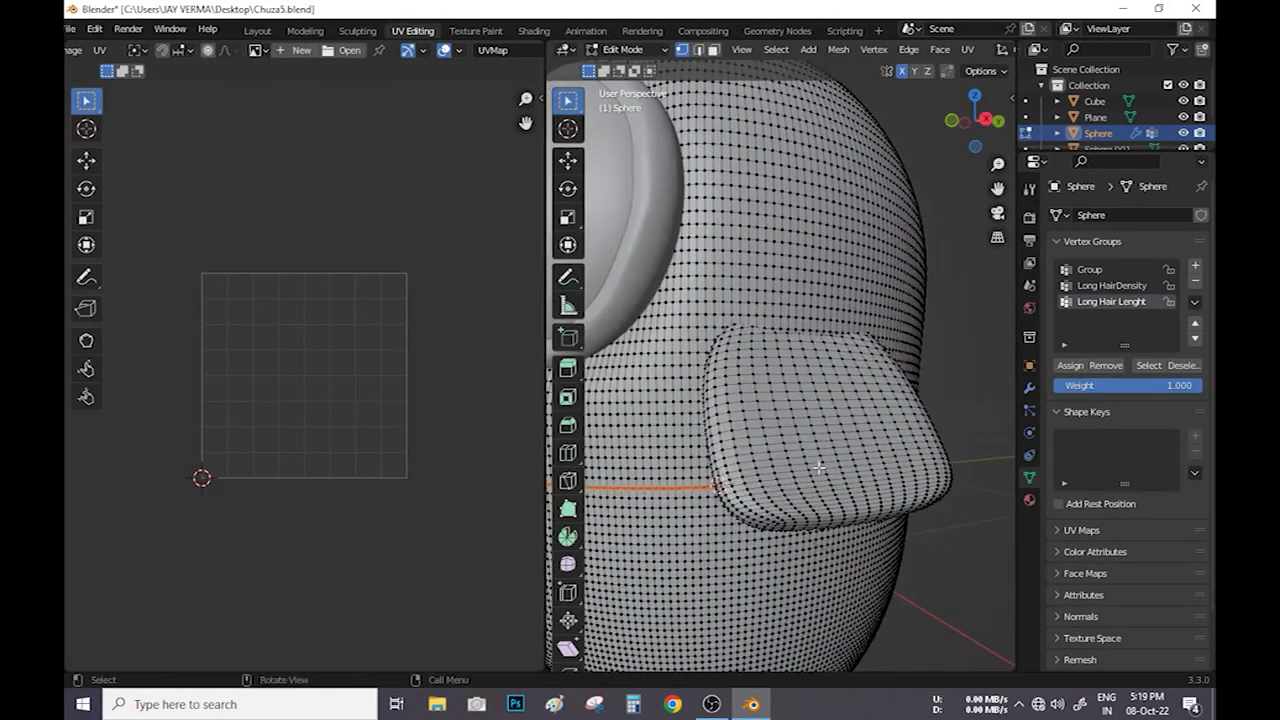
pyautogui.moveTo(795, 384)
pyautogui.mouseDown(button='middle')
pyautogui.moveTo(923, 486)
pyautogui.moveTo(900, 480)
pyautogui.moveTo(860, 500)
pyautogui.moveTo(863, 409)
pyautogui.moveTo(872, 455)
pyautogui.moveTo(735, 430)
pyautogui.moveTo(810, 410)
pyautogui.mouseUp(button='middle')
pyautogui.scroll(-3, 900, 480)
pyautogui.scroll(4, 865, 485)
pyautogui.press('a')
pyautogui.press('u')
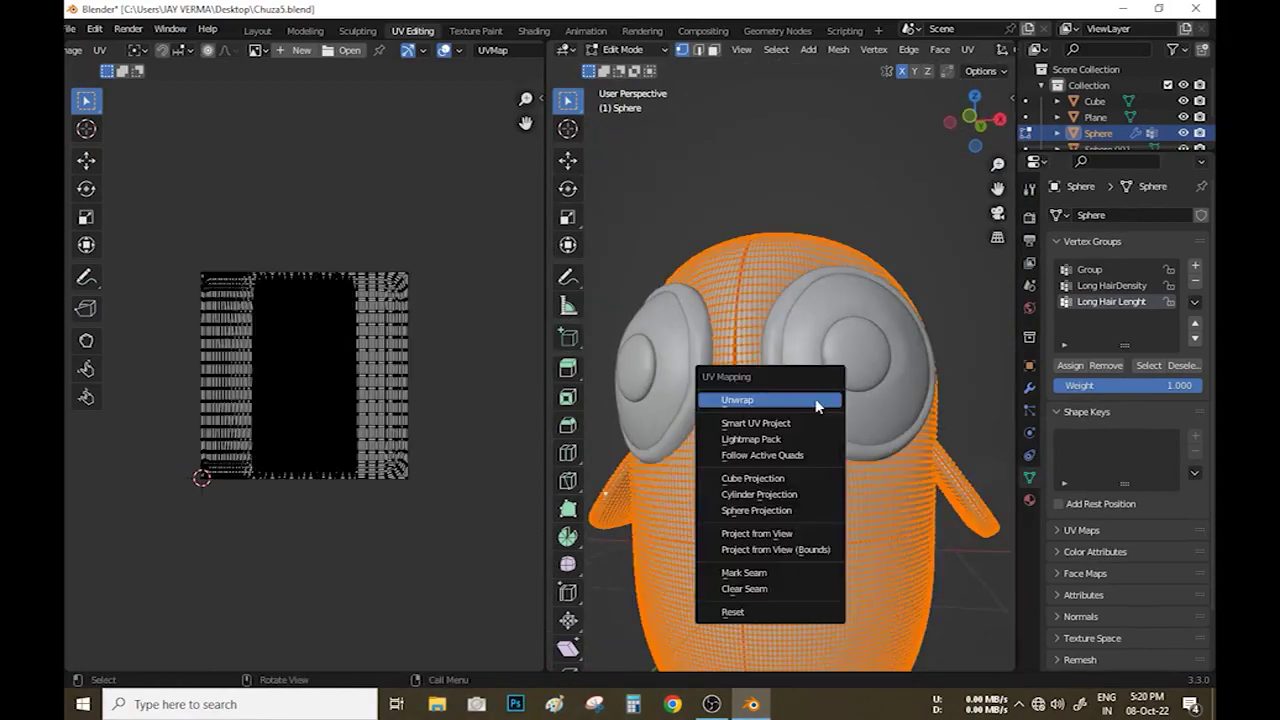
pyautogui.click(814, 408)
pyautogui.scroll(3, 480, 445)
pyautogui.scroll(2, 389, 477)
pyautogui.click(476, 30)
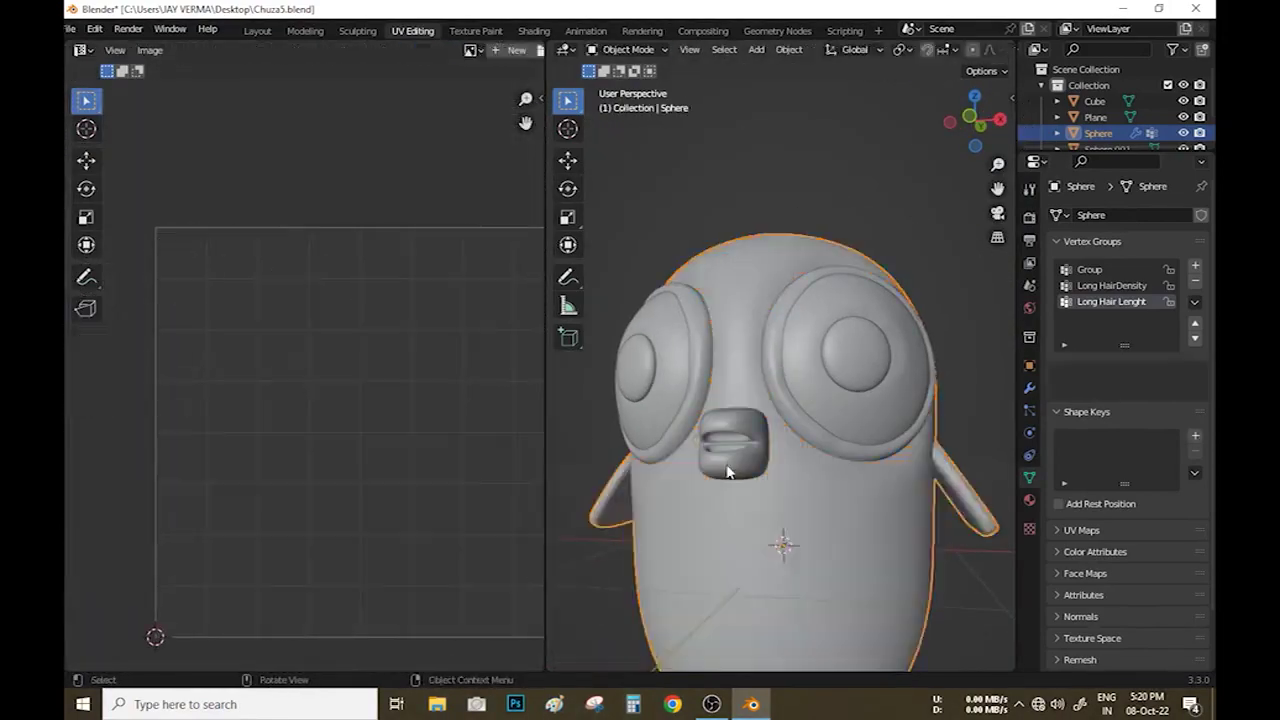
# Add a brown Base Color paint texture to the owl's body.
pyautogui.scroll(4, 535, 400)
pyautogui.moveTo(529, 435); pyautogui.dragTo(286, 435)
pyautogui.press('n')
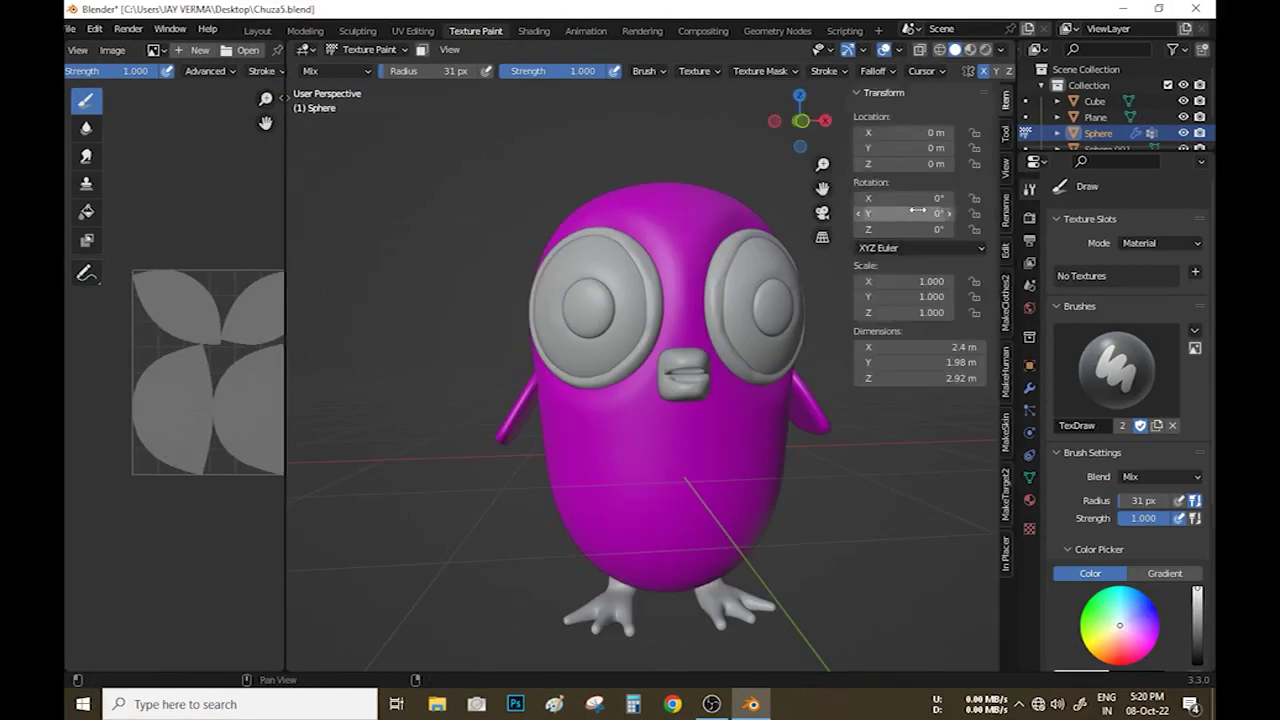
pyautogui.click(1005, 133)
pyautogui.click(979, 204)
pyautogui.click(1017, 220)
pyautogui.click(1040, 368)
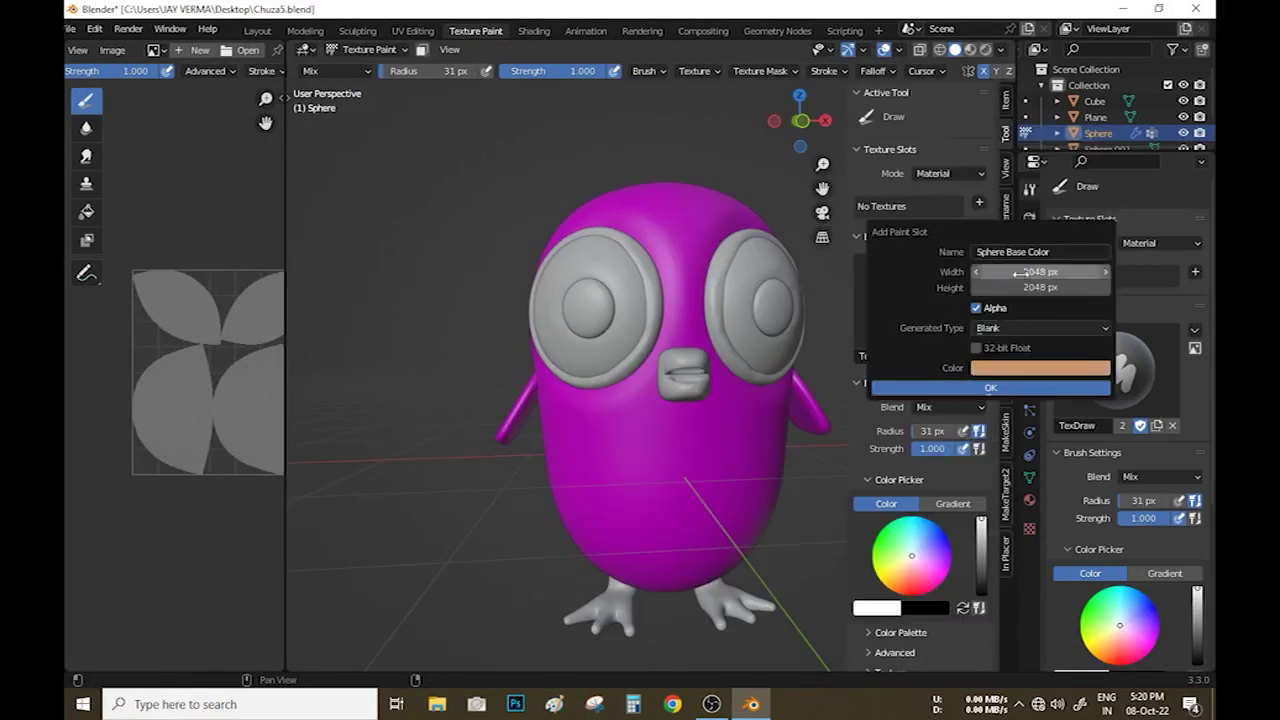
pyautogui.click(990, 388)
# Paint a light chest patch at strength 0.503, then repaint it solid white at full strength.
pyautogui.press('KP_1')
pyautogui.scroll(4, 466, 300)
pyautogui.hotkey('shift', 'f')
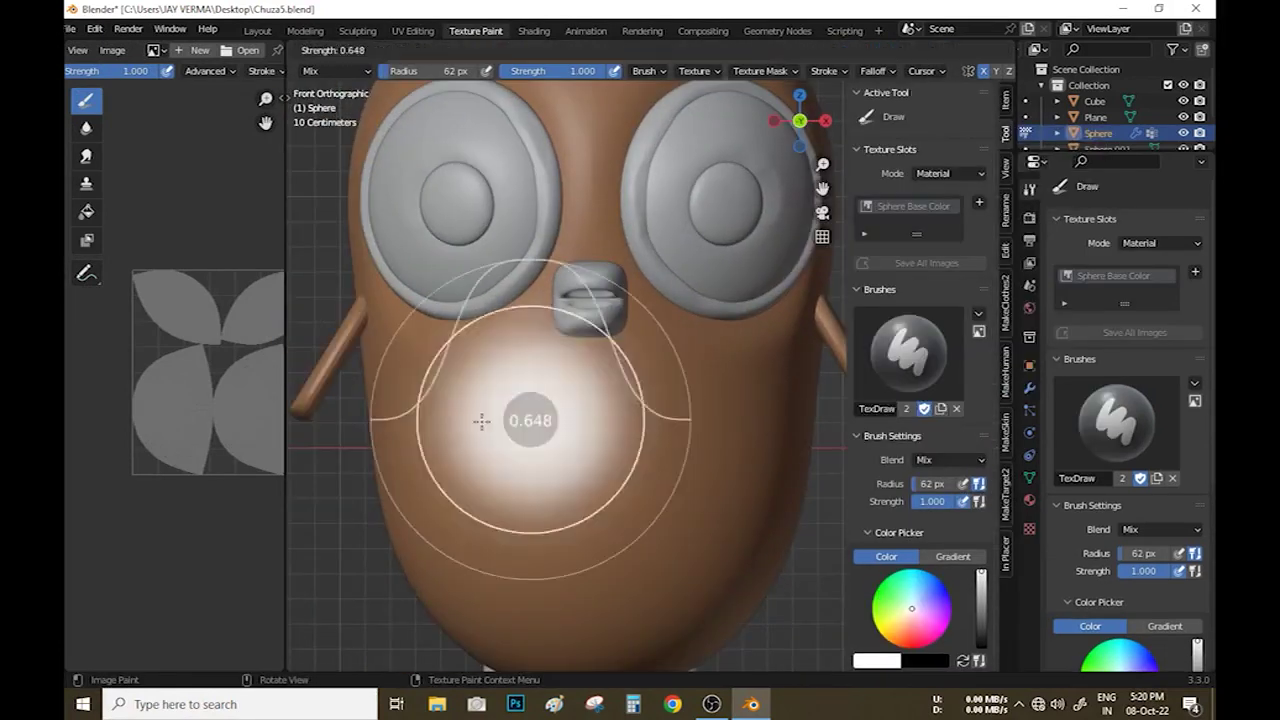
pyautogui.click(500, 421)
pyautogui.moveTo(520, 430); pyautogui.dragTo(601, 538)
pyautogui.hotkey('shift', 'f')
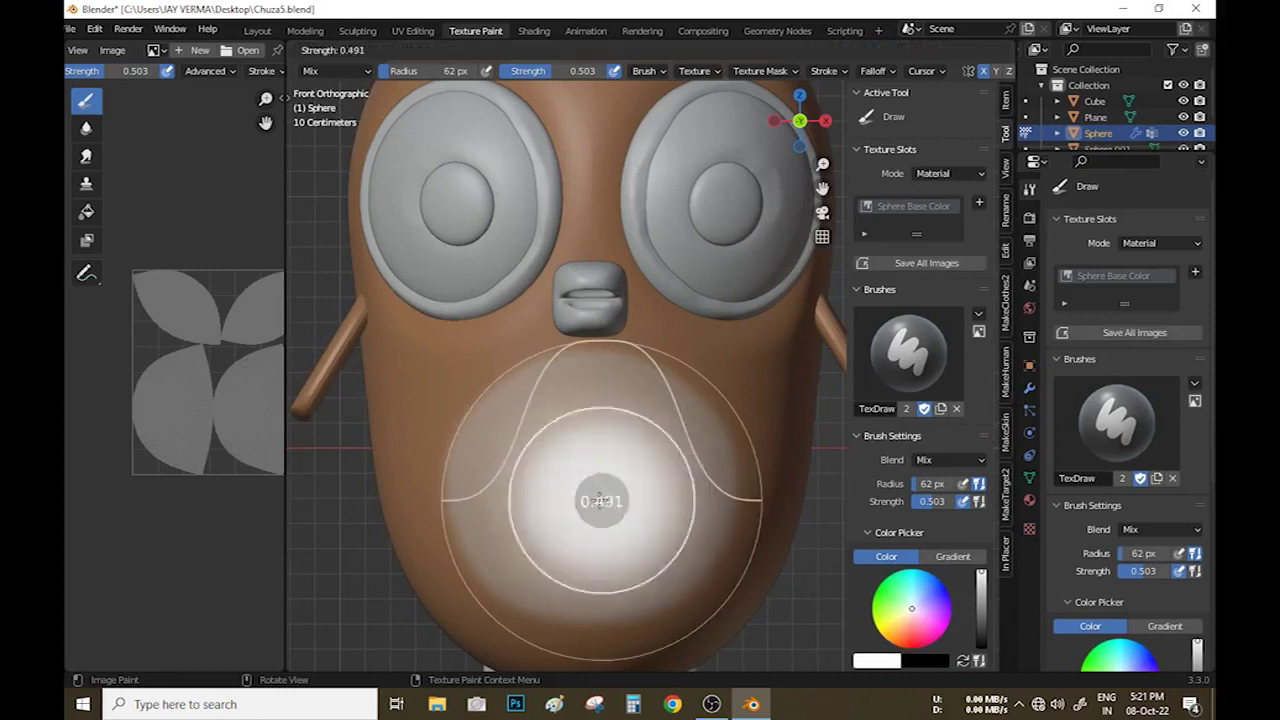
pyautogui.click(563, 486)
pyautogui.moveTo(563, 486)
pyautogui.mouseDown()
pyautogui.moveTo(663, 486)
pyautogui.moveTo(563, 628)
pyautogui.mouseUp()
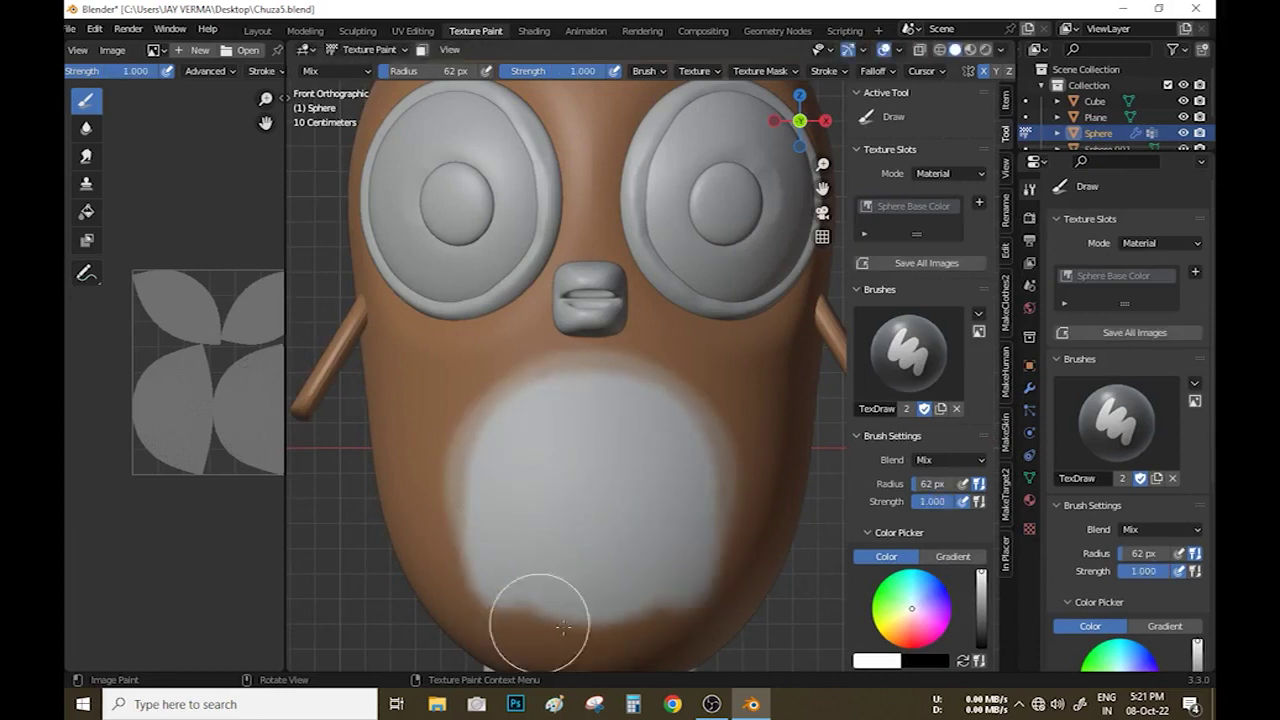
# Set the brush strength to 0.339 and extend the white chest patch upward.
pyautogui.hotkey('shift', 'f')
pyautogui.click(521, 399)
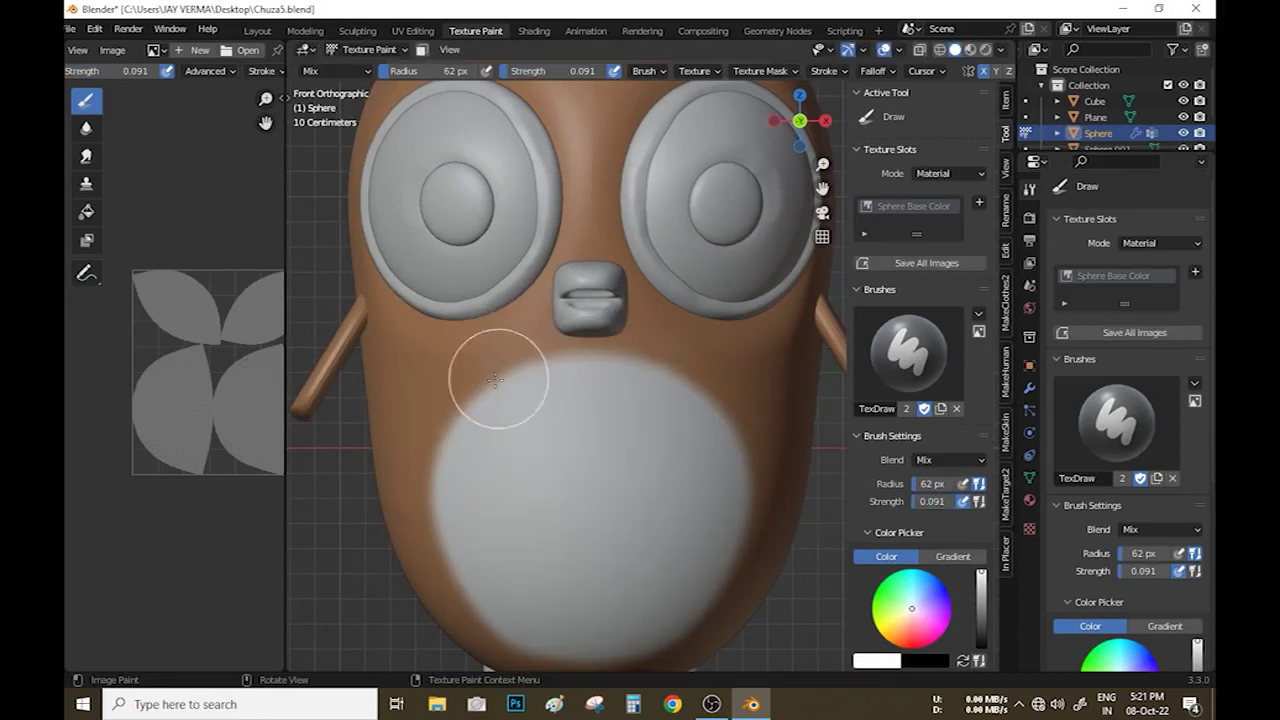
pyautogui.hotkey('shift', 'f')
pyautogui.click(519, 373)
pyautogui.moveTo(634, 375); pyautogui.dragTo(519, 373)
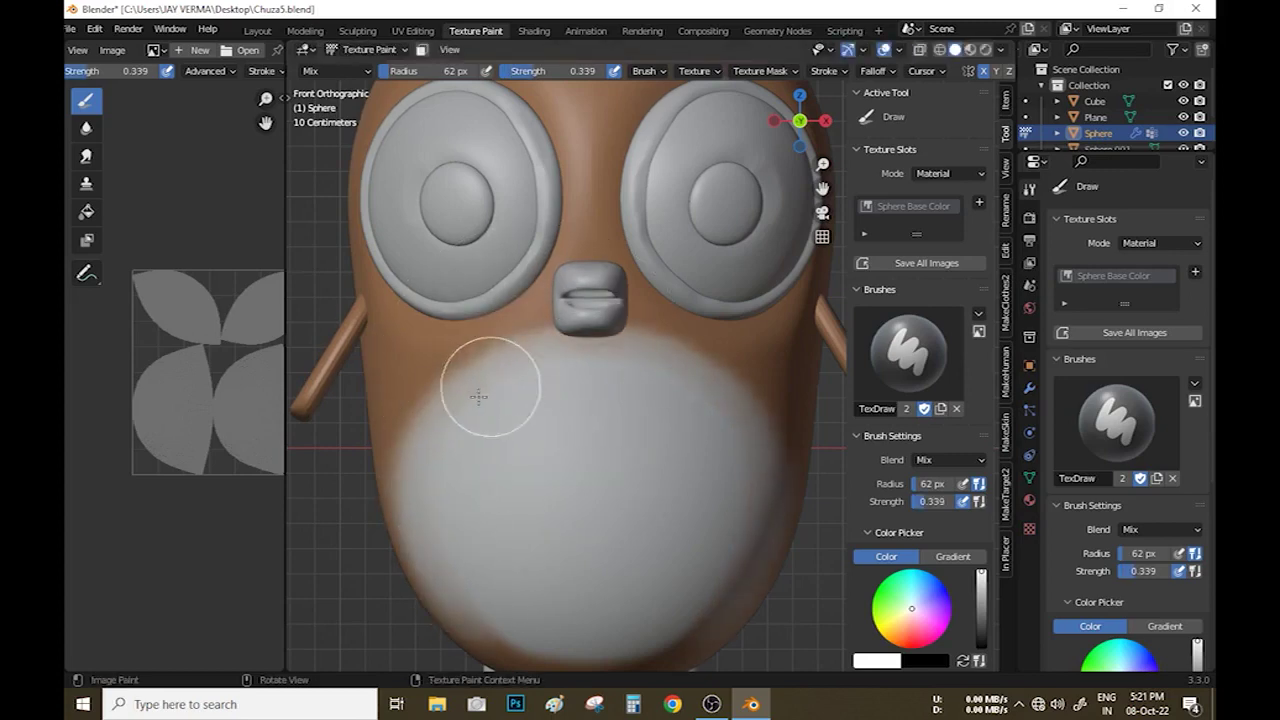
pyautogui.moveTo(479, 397)
pyautogui.mouseDown(button='middle')
pyautogui.moveTo(609, 466)
pyautogui.moveTo(615, 426)
pyautogui.mouseUp(button='middle')
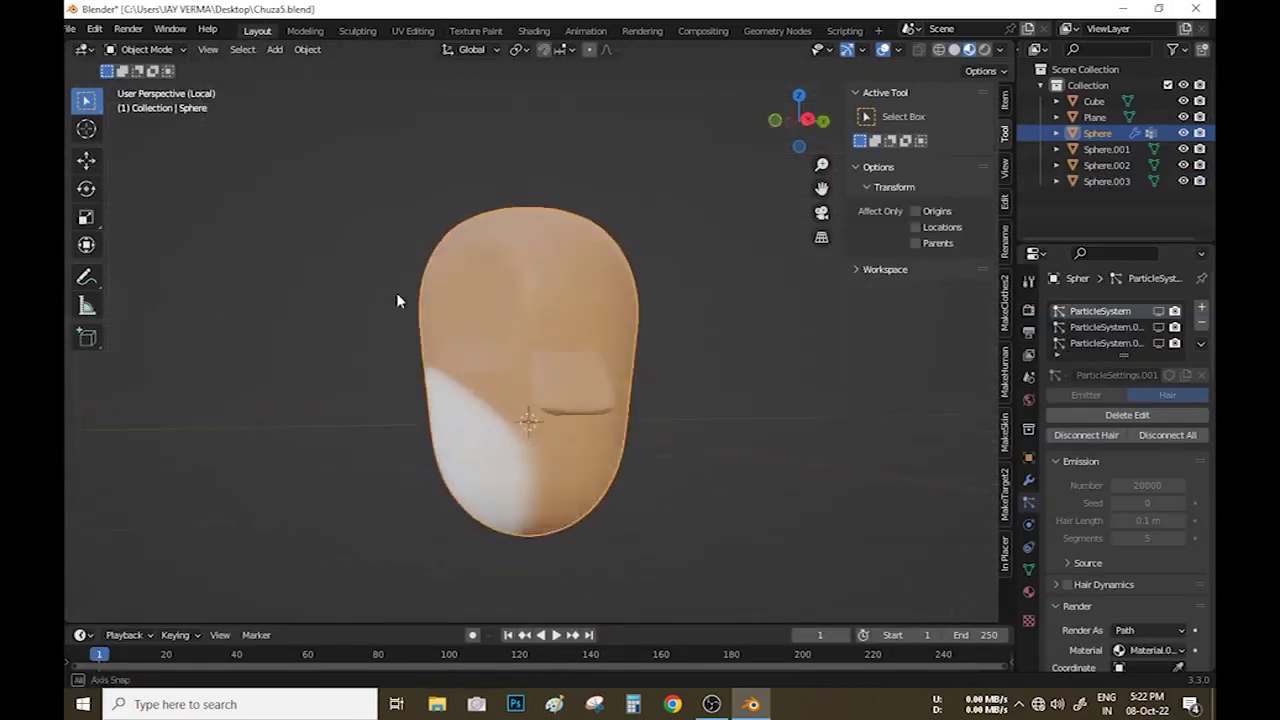
# Bring back the rest of the character and select the owl's furry body.
pyautogui.press('KP_Divide')
pyautogui.click(570, 316)
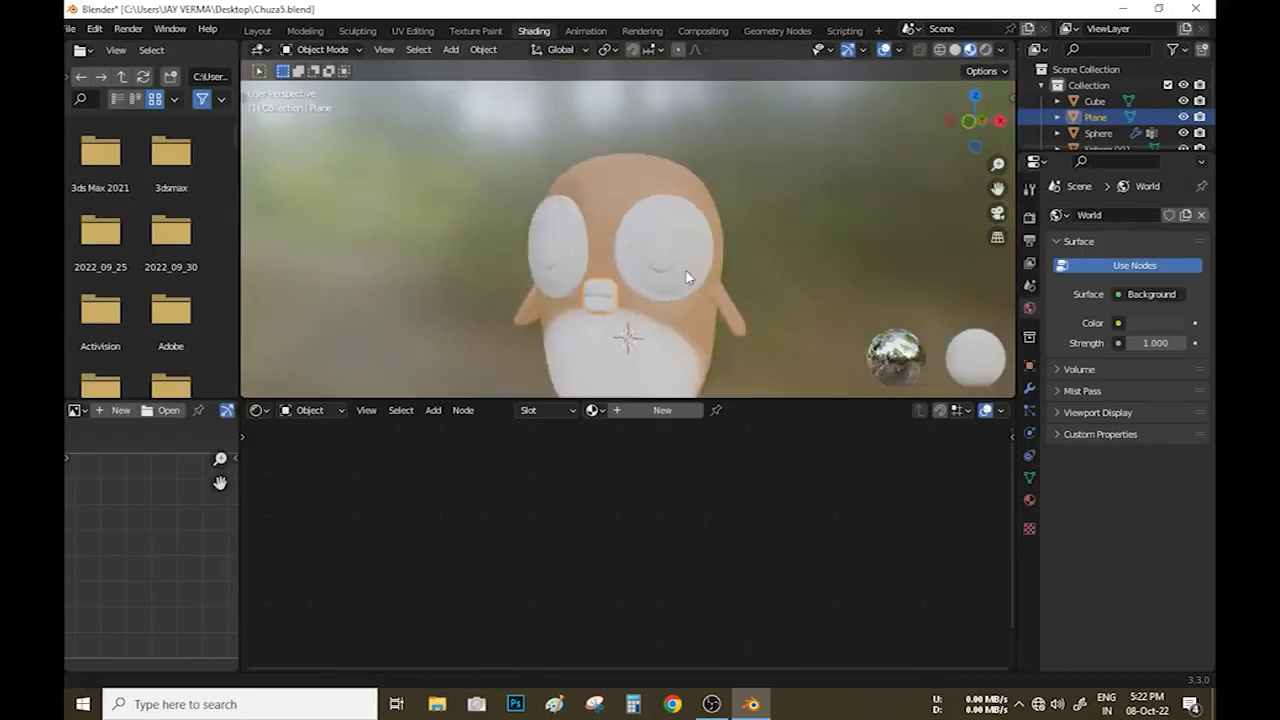
pyautogui.click(1029, 410)
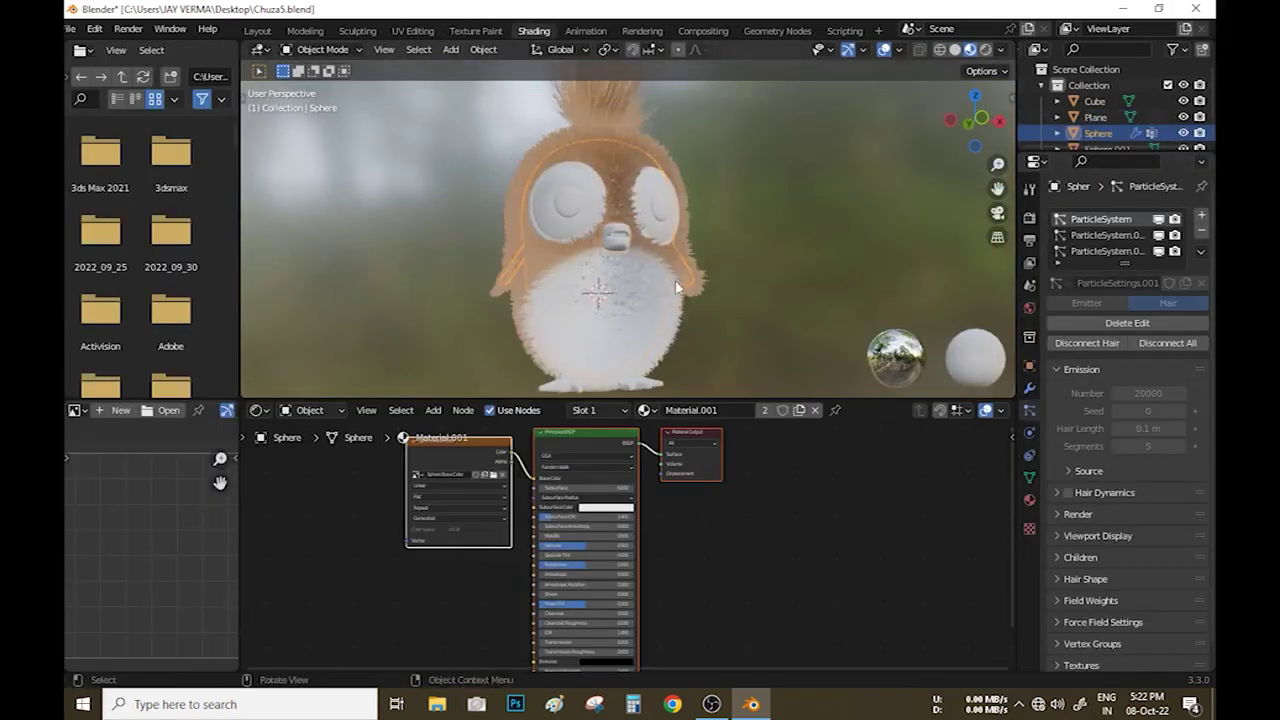
pyautogui.scroll(3, 657, 285)
pyautogui.scroll(2, 668, 266)
pyautogui.scroll(-3, 690, 268)
pyautogui.scroll(2, 711, 478)
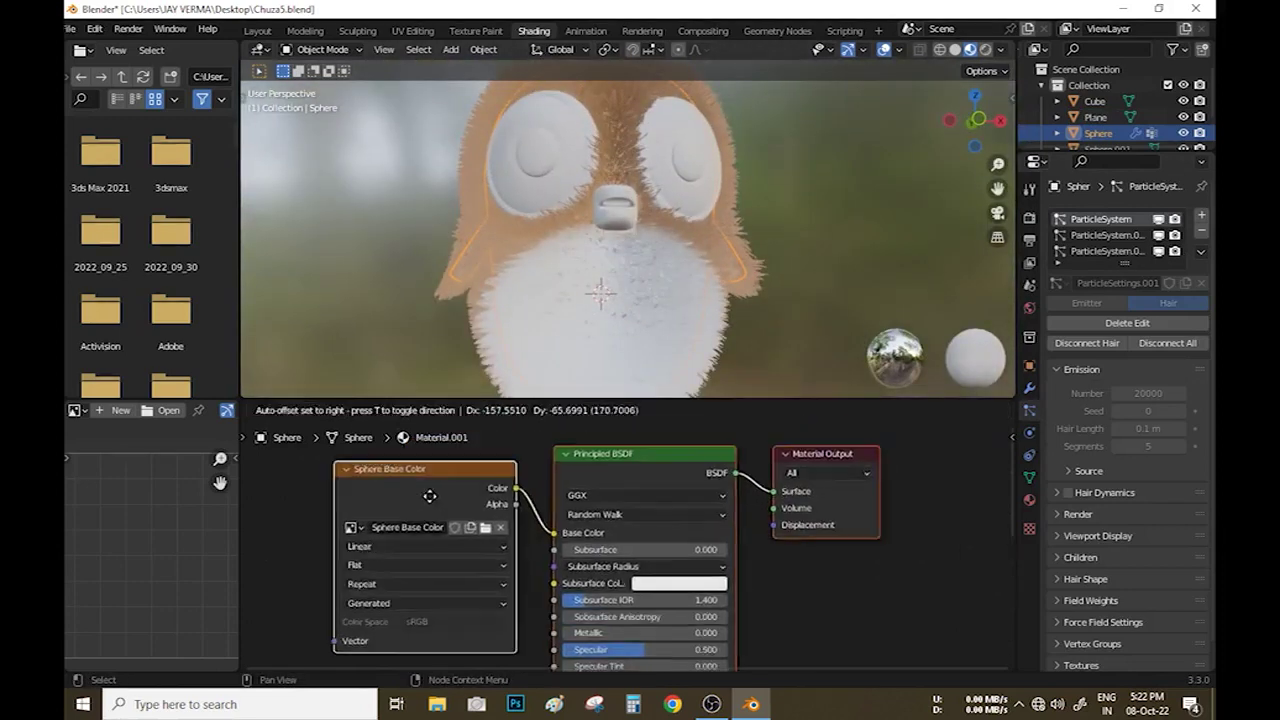
pyautogui.scroll(1, 711, 478)
# Add a second material slot holding a new material named Hair.
pyautogui.click(1029, 500)
pyautogui.click(1201, 215)
pyautogui.click(1057, 315)
pyautogui.click(971, 443)
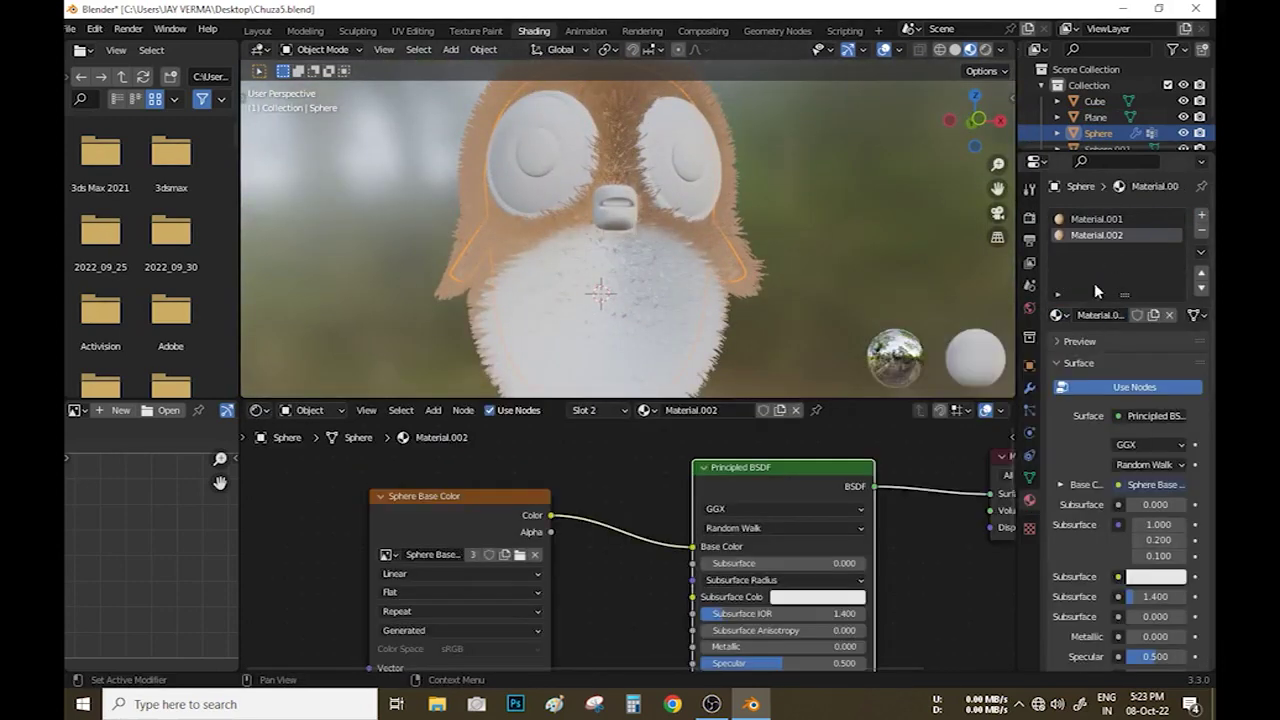
pyautogui.write('ir')
pyautogui.press('Return')
pyautogui.scroll(-2, 646, 518)
pyautogui.moveTo(646, 518); pyautogui.dragTo(801, 529, button='middle')
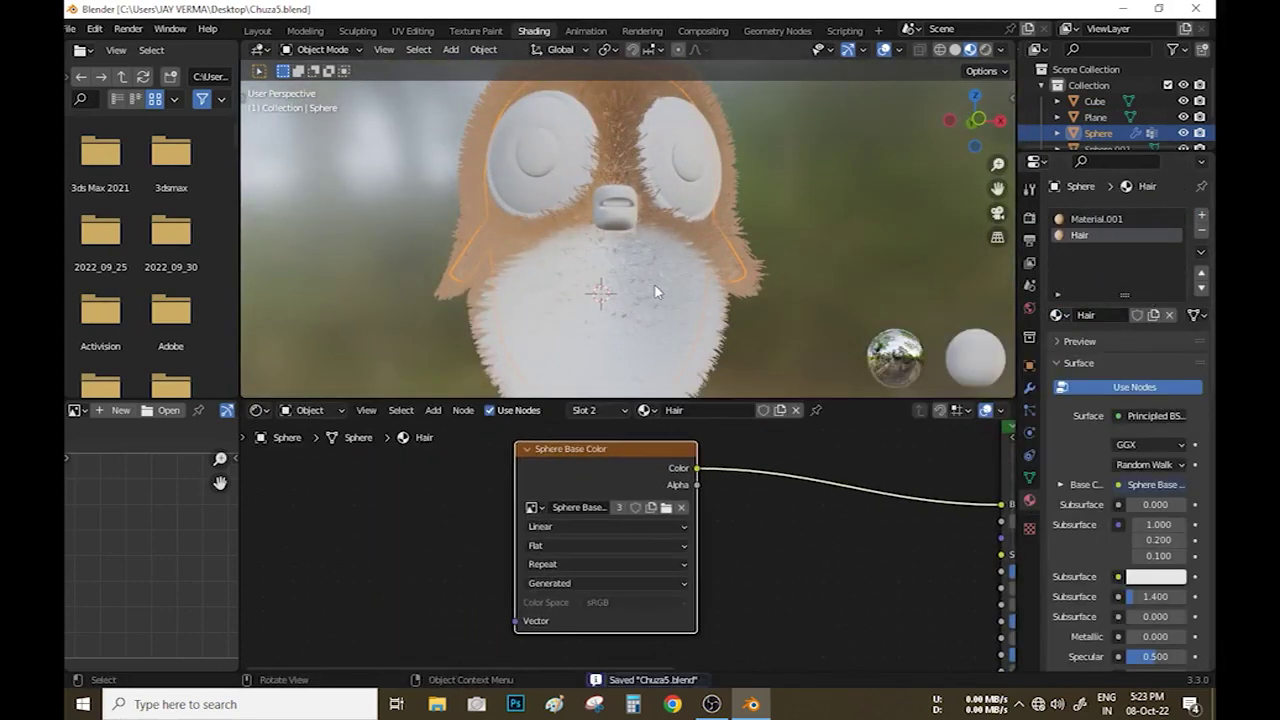
pyautogui.scroll(-2, 421, 508)
pyautogui.hotkey('shift', 'a')
# Add a ColorRamp node and a MixRGB node on the link between texture and shader.
pyautogui.click(496, 442)
pyautogui.click(440, 515)
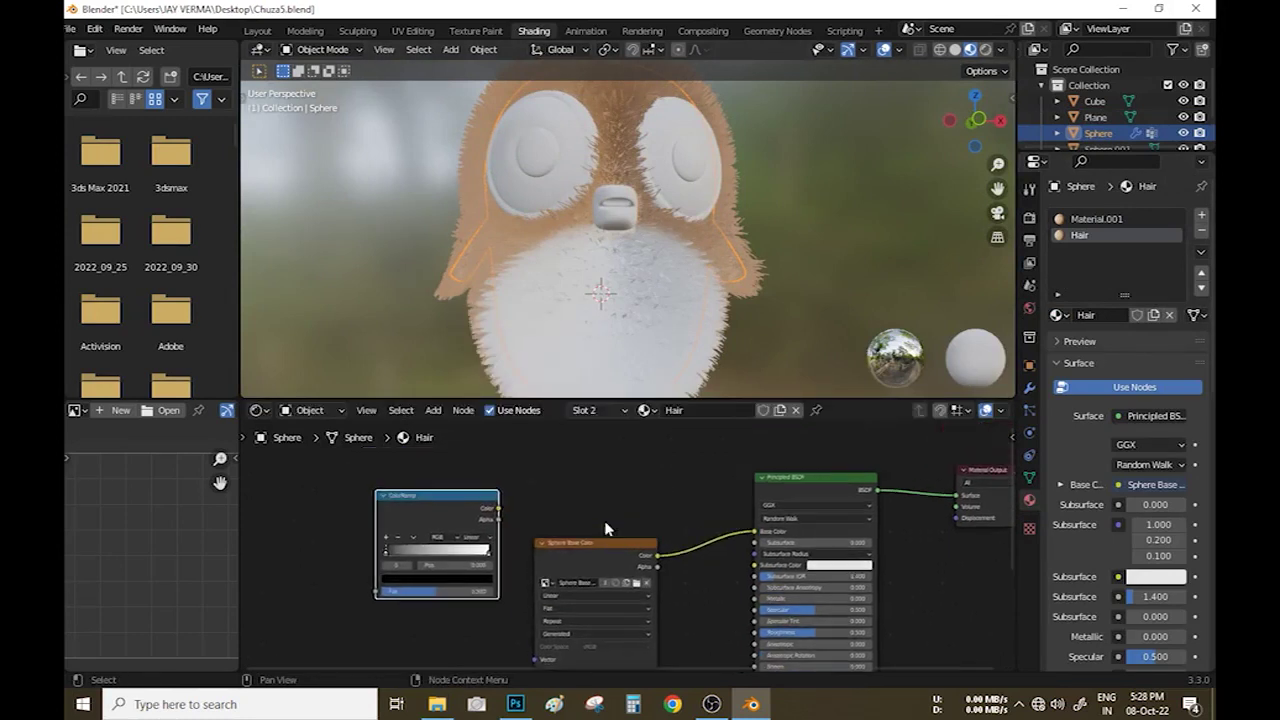
pyautogui.hotkey('shift', 'a')
pyautogui.click(675, 550)
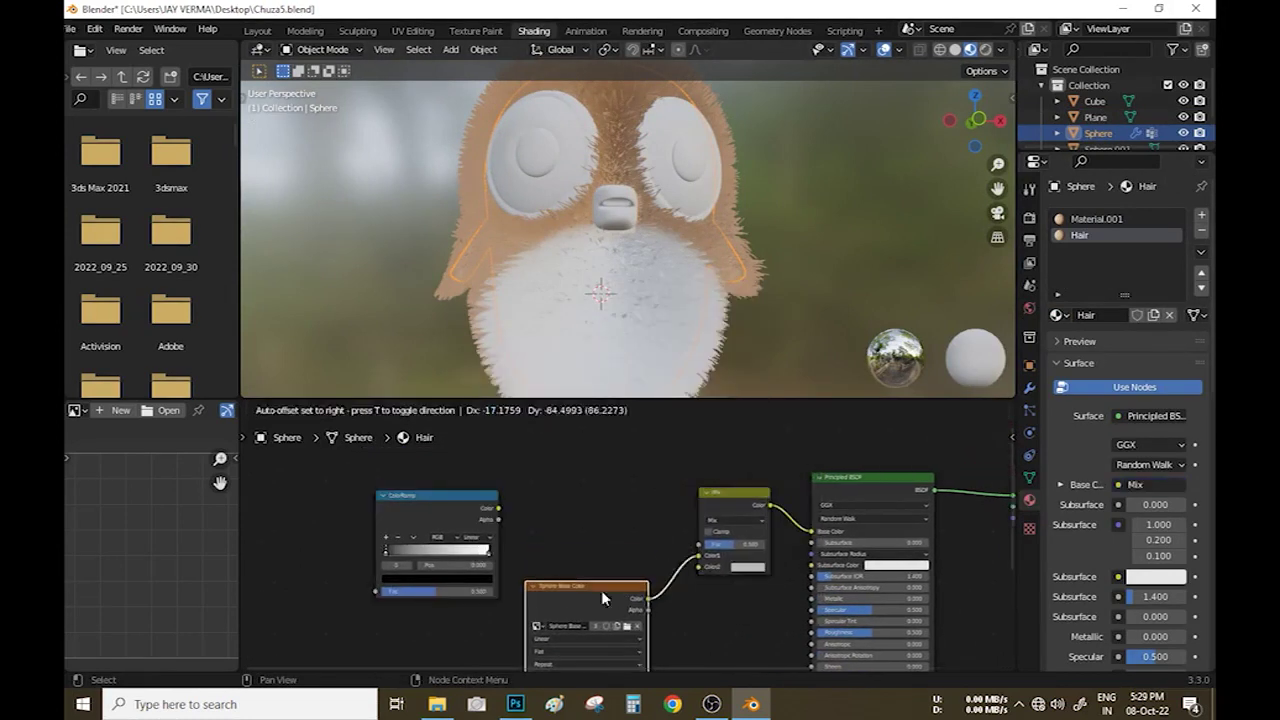
pyautogui.click(559, 450)
pyautogui.moveTo(1012, 489); pyautogui.dragTo(1058, 476, button='middle')
# Select the main body hair system and set the Mix node to Color blending.
pyautogui.click(1029, 410)
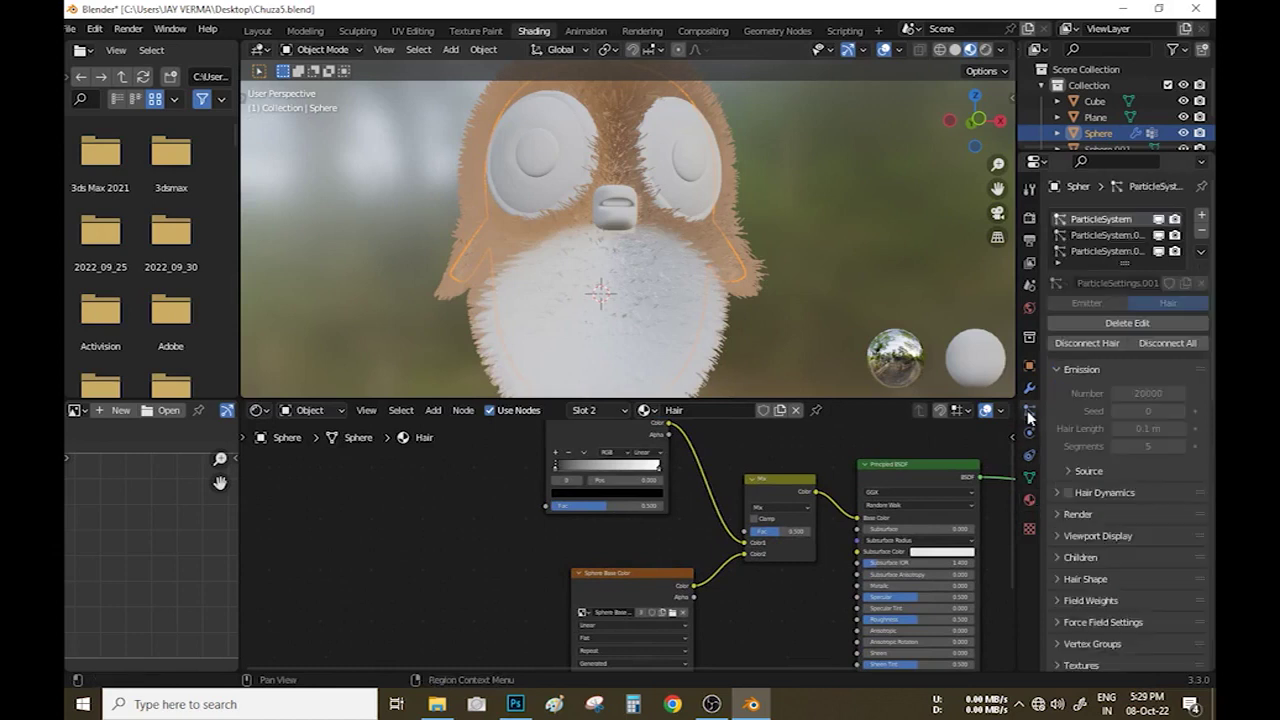
pyautogui.scroll(-1, 1058, 532)
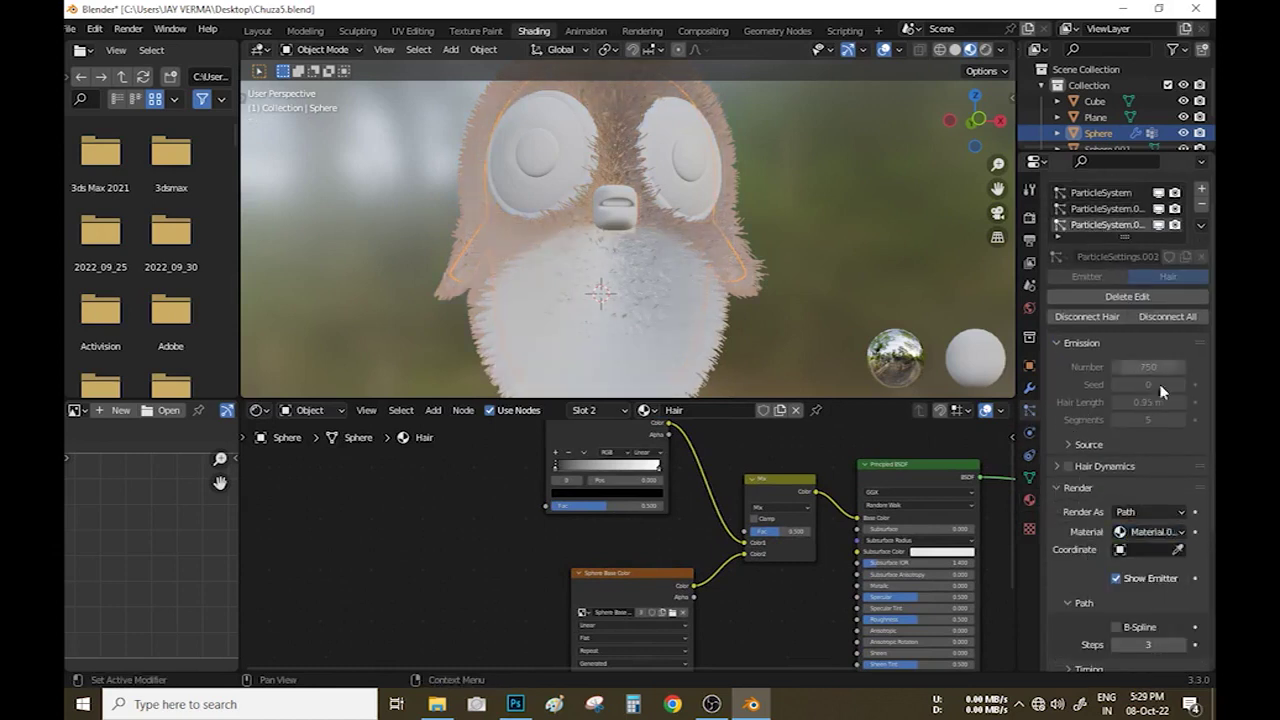
pyautogui.click(1096, 195)
pyautogui.scroll(1, 763, 567)
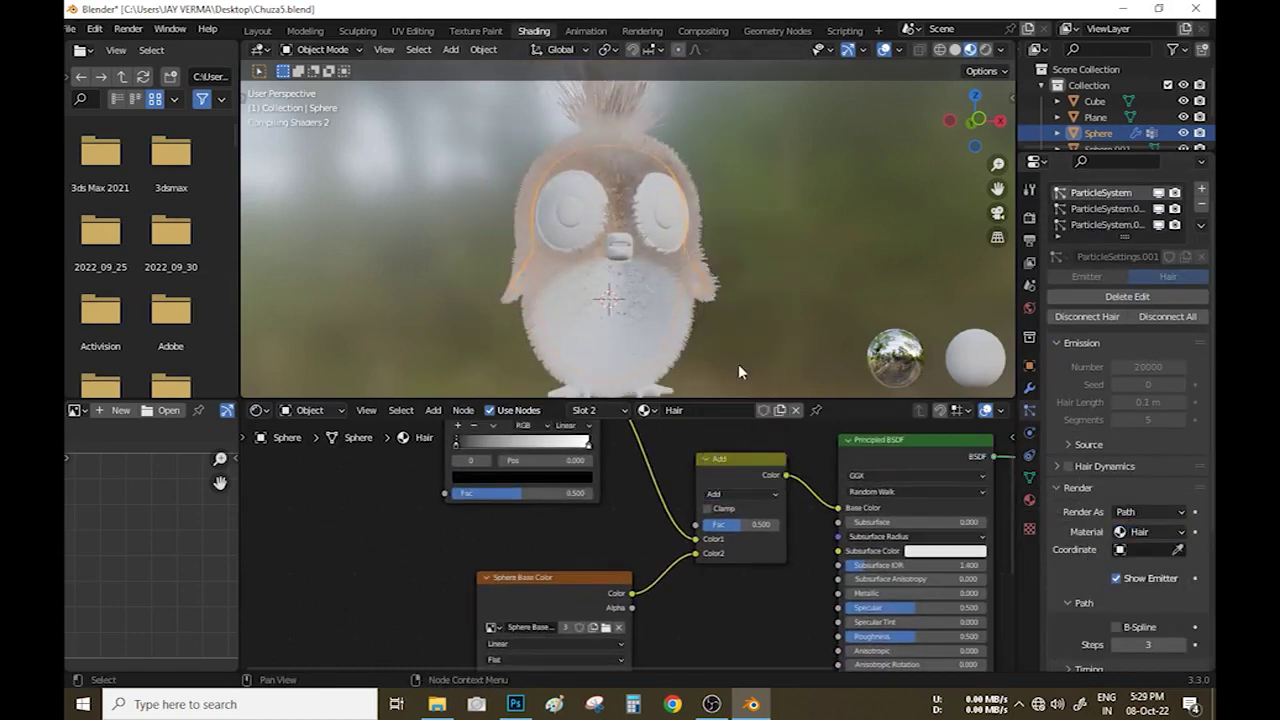
pyautogui.click(740, 494)
pyautogui.click(720, 216)
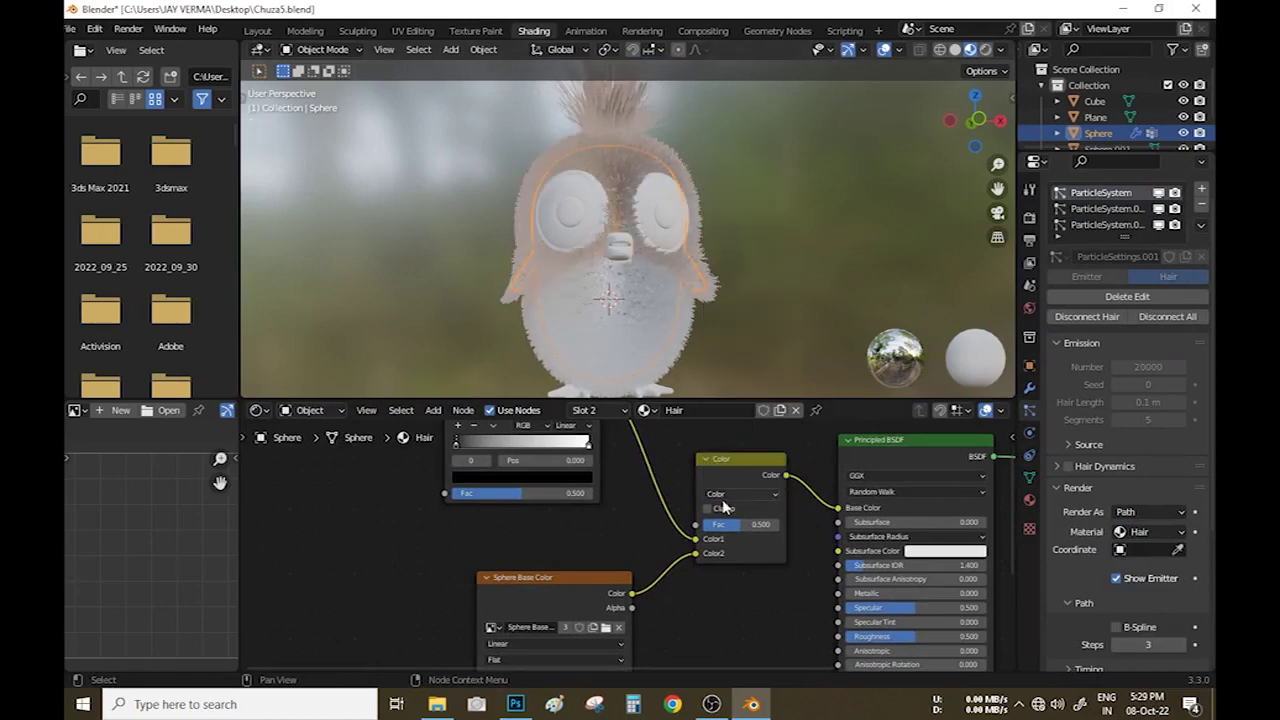
pyautogui.moveTo(497, 603); pyautogui.dragTo(713, 510, button='middle')
pyautogui.scroll(1, 713, 510)
# Add a Mapping node and a Texture Coordinate node for the hair texture.
pyautogui.click(502, 432)
pyautogui.click(626, 594)
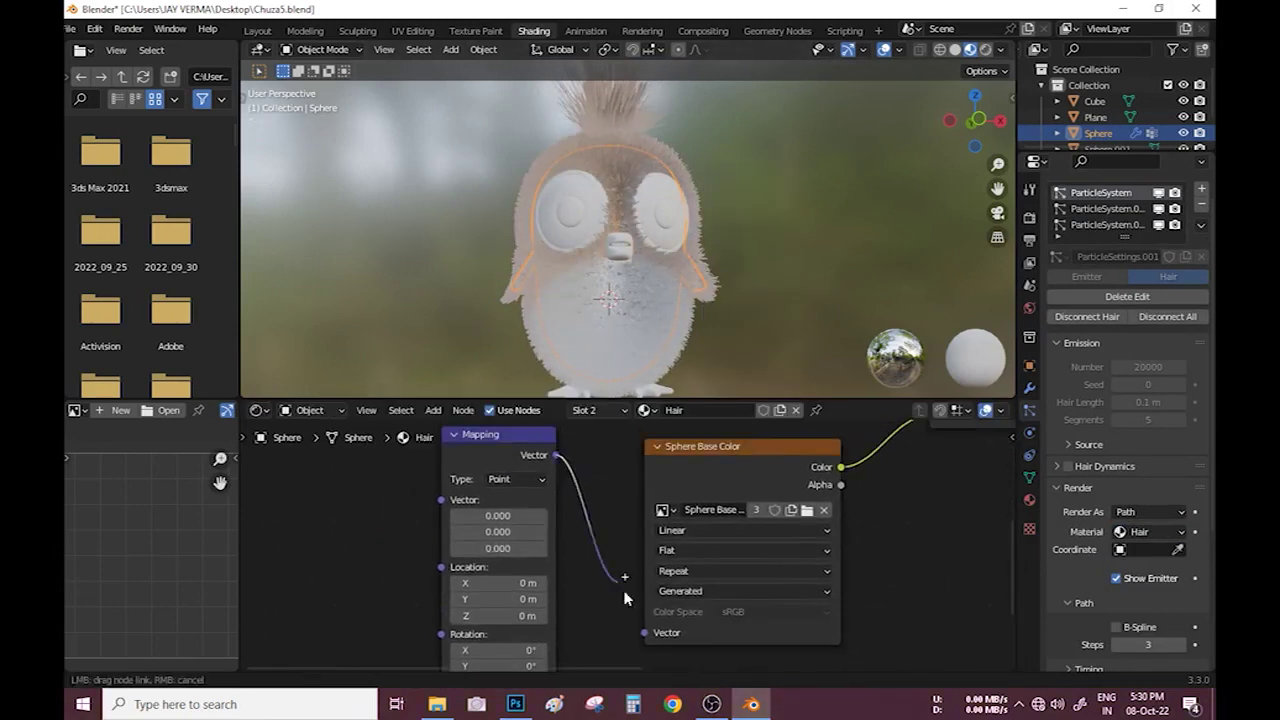
pyautogui.hotkey('shift', 'a')
pyautogui.click(440, 348)
pyautogui.click(316, 489)
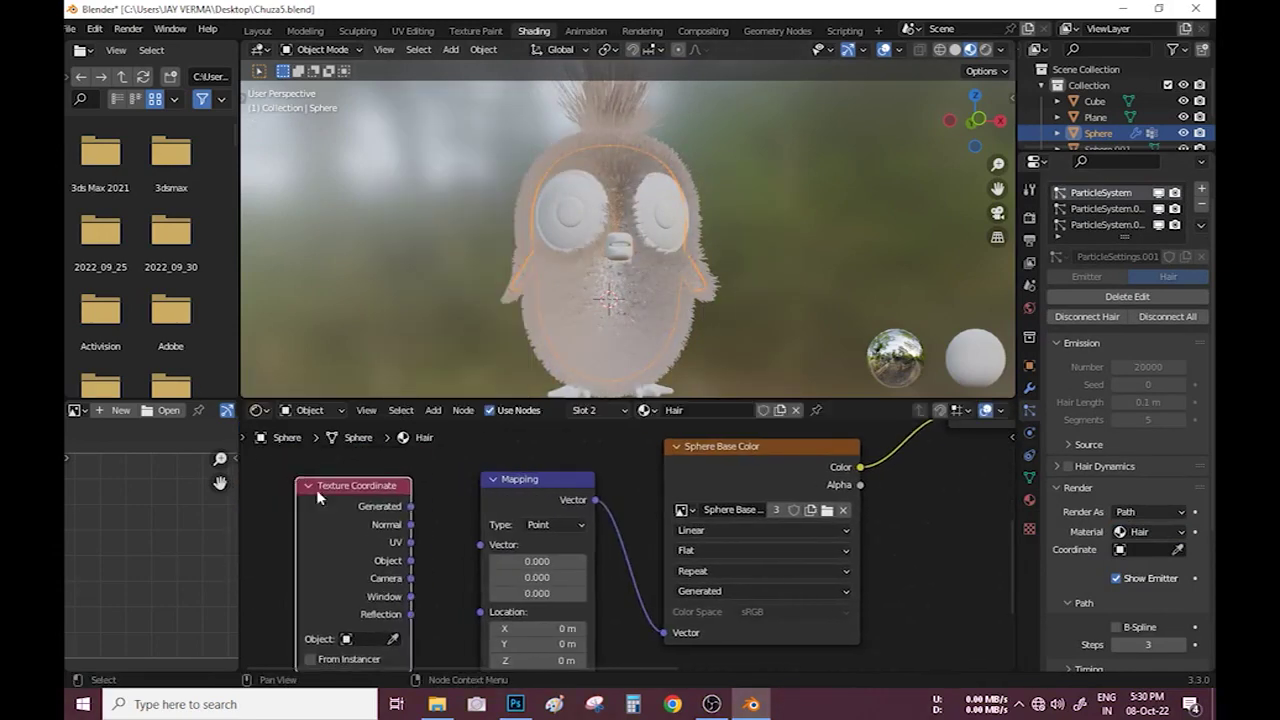
pyautogui.keyDown('shift'); pyautogui.scroll(3, 316, 489); pyautogui.keyUp('shift')
pyautogui.scroll(1, 496, 535)
# Set the ColorRamp's first stop colour to a tan shade.
pyautogui.click(697, 600)
pyautogui.moveTo(700, 559); pyautogui.dragTo(790, 559)
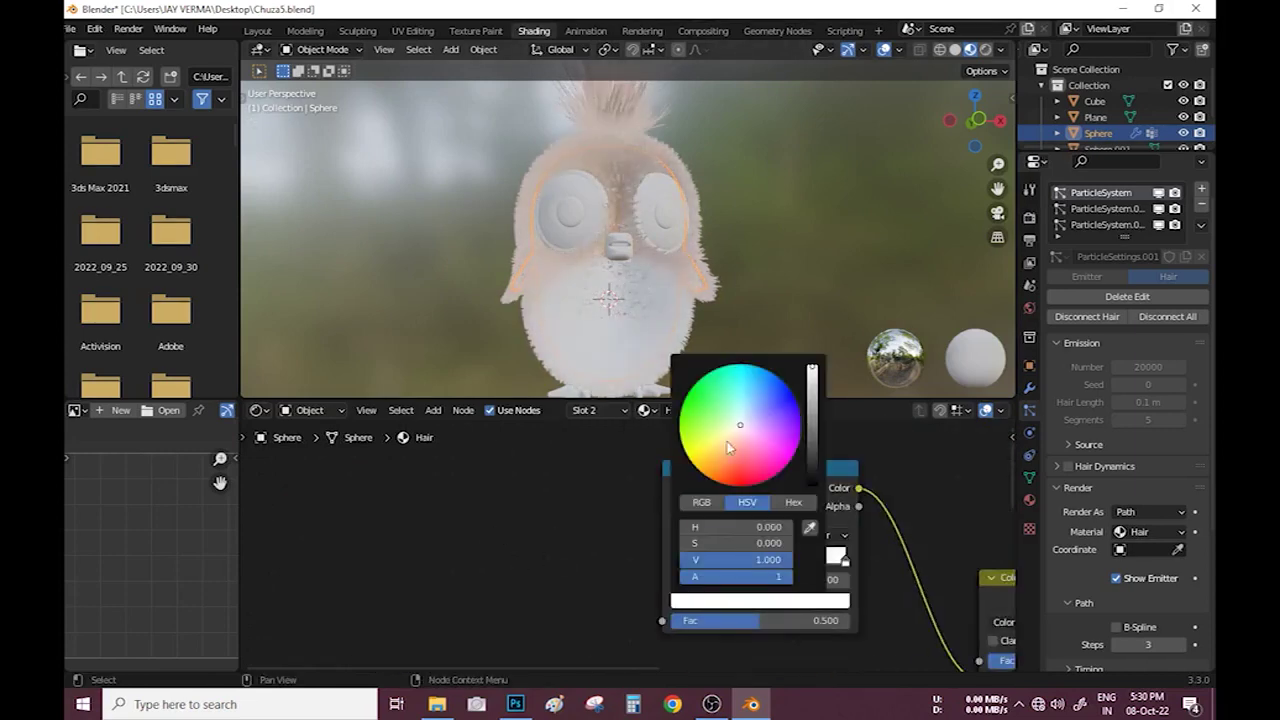
pyautogui.moveTo(807, 437); pyautogui.dragTo(797, 422)
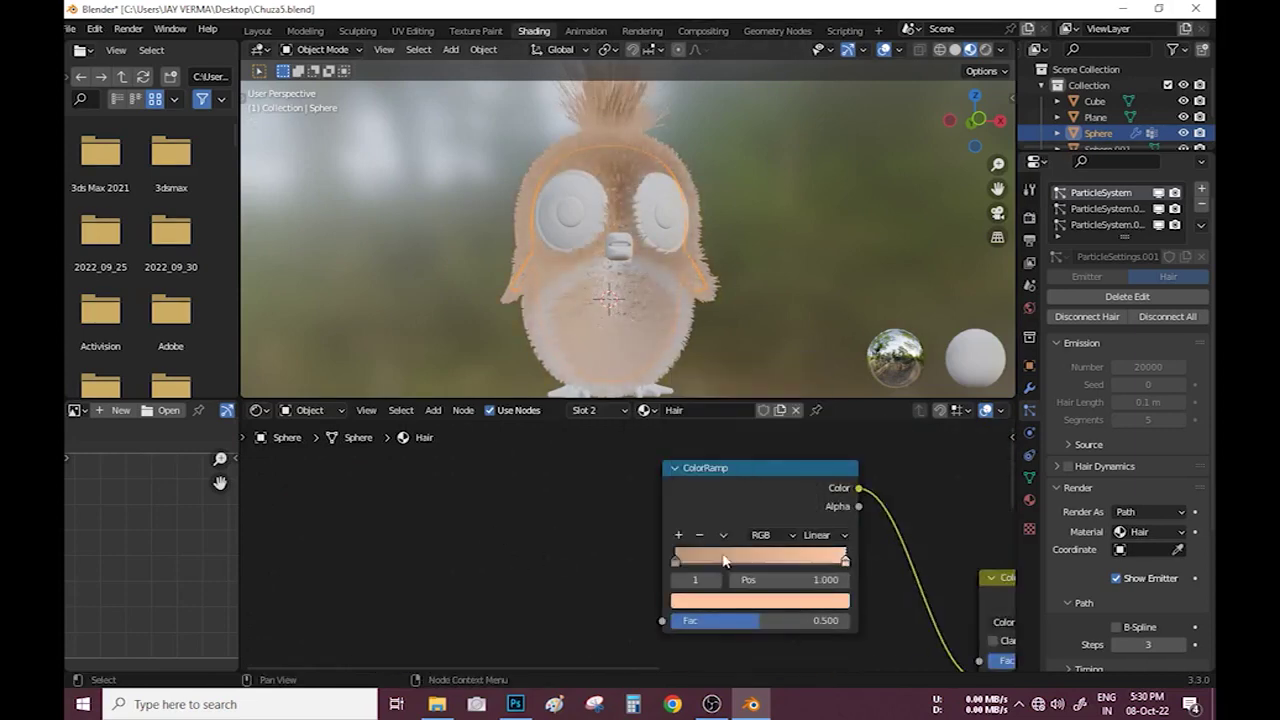
# Switch the Mix node's blending mode to Add.
pyautogui.moveTo(714, 650)
pyautogui.mouseDown(button='middle')
pyautogui.moveTo(526, 463)
pyautogui.moveTo(498, 503)
pyautogui.mouseUp(button='middle')
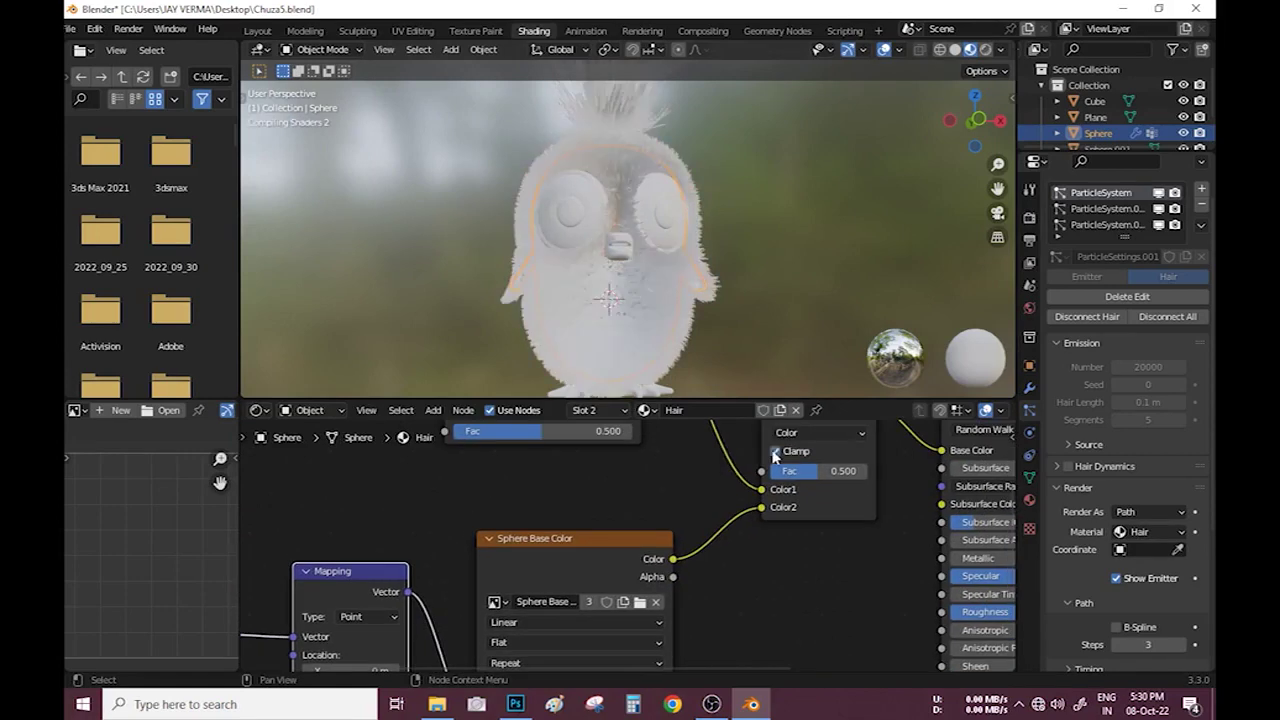
pyautogui.click(818, 432)
pyautogui.click(787, 269)
pyautogui.moveTo(814, 477); pyautogui.dragTo(874, 502, button='middle')
pyautogui.scroll(5, 684, 288)
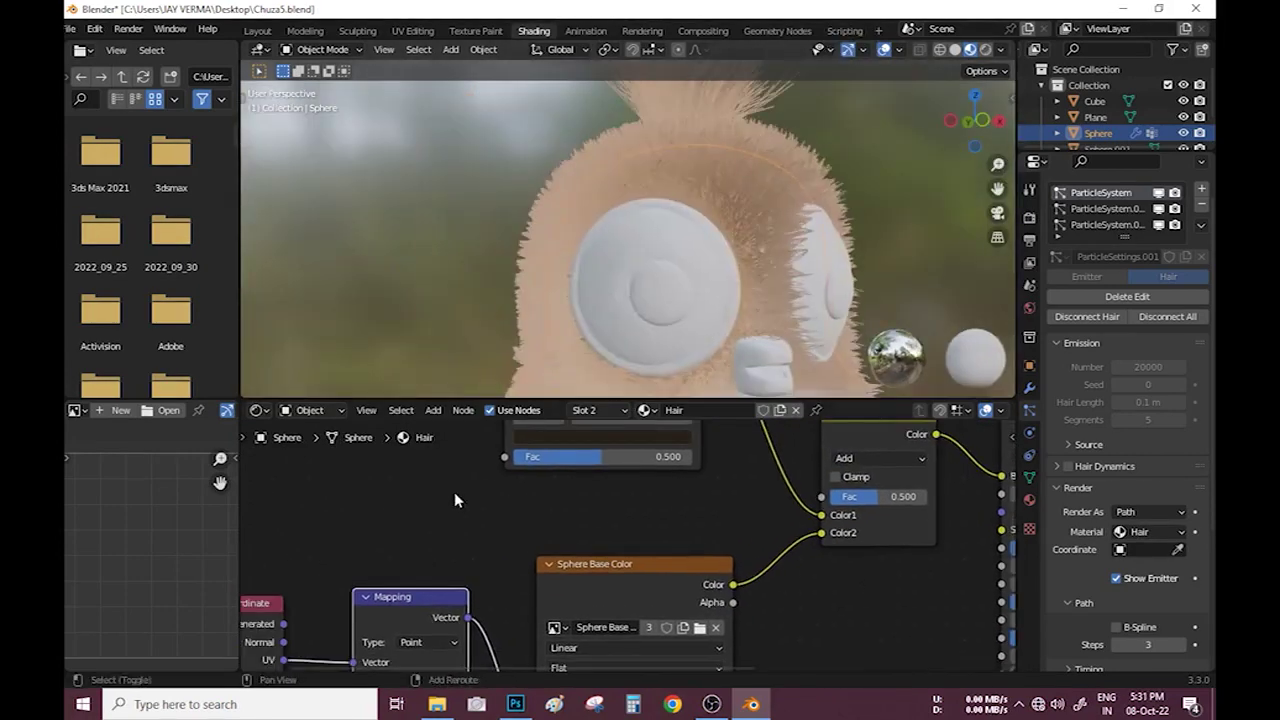
# Feed a Curves Info node's Intercept into the ColorRamp, first stop at 0.419, end stop salmon pink.
pyautogui.hotkey('shift', 'a')
pyautogui.click(568, 269)
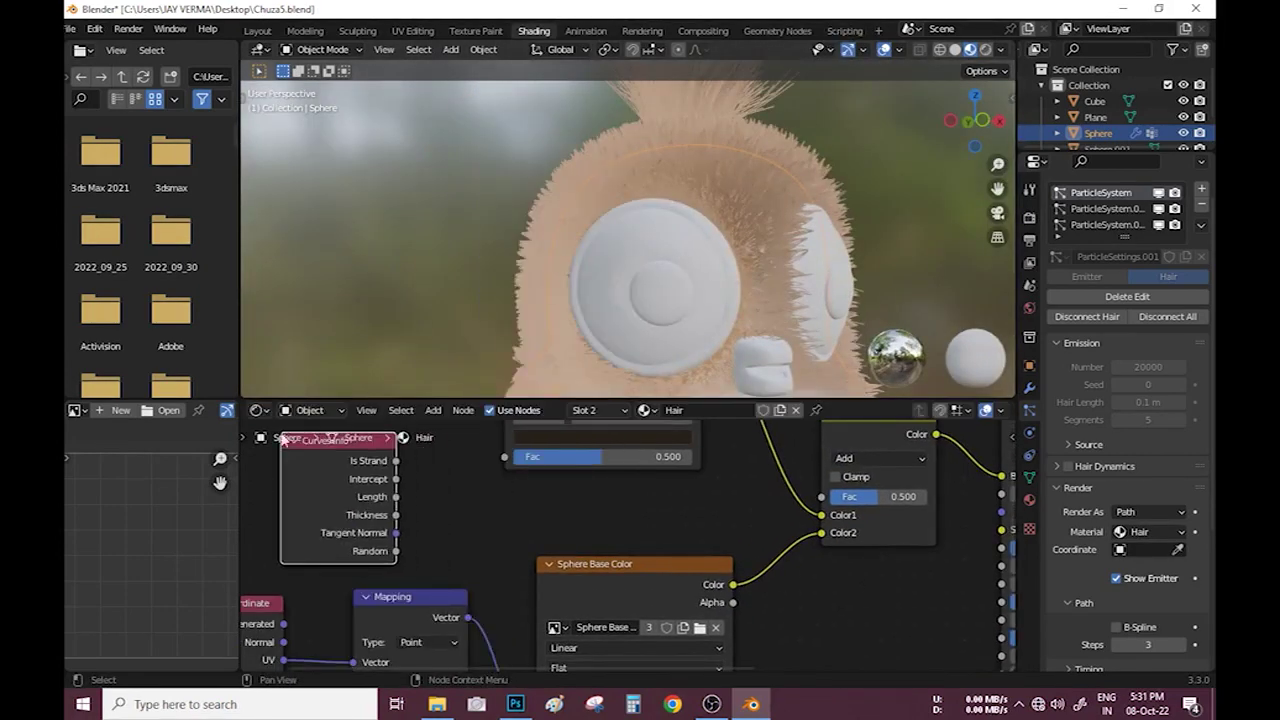
pyautogui.moveTo(493, 458); pyautogui.dragTo(504, 456)
pyautogui.moveTo(574, 474); pyautogui.dragTo(574, 572, button='middle')
pyautogui.moveTo(566, 490); pyautogui.dragTo(643, 490)
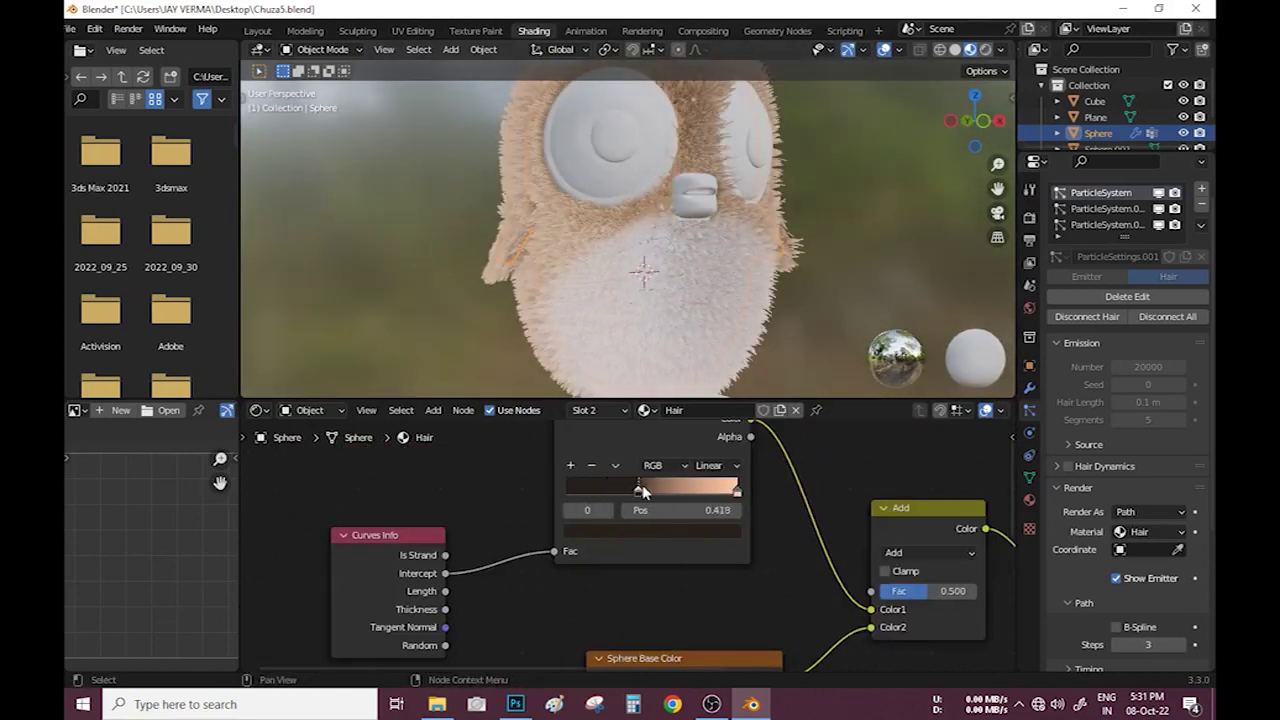
pyautogui.click(737, 490)
pyautogui.click(650, 531)
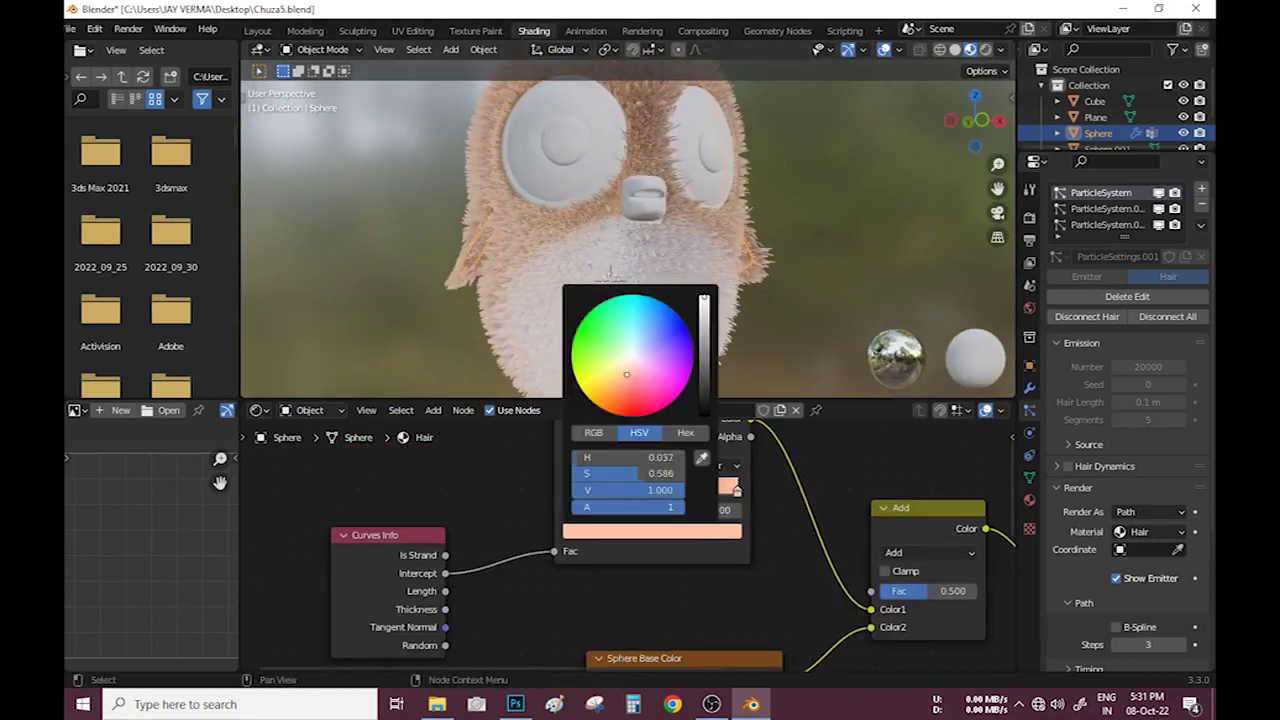
pyautogui.click(600, 360)
pyautogui.moveTo(737, 523); pyautogui.dragTo(713, 481, button='middle')
pyautogui.scroll(3, 630, 267)
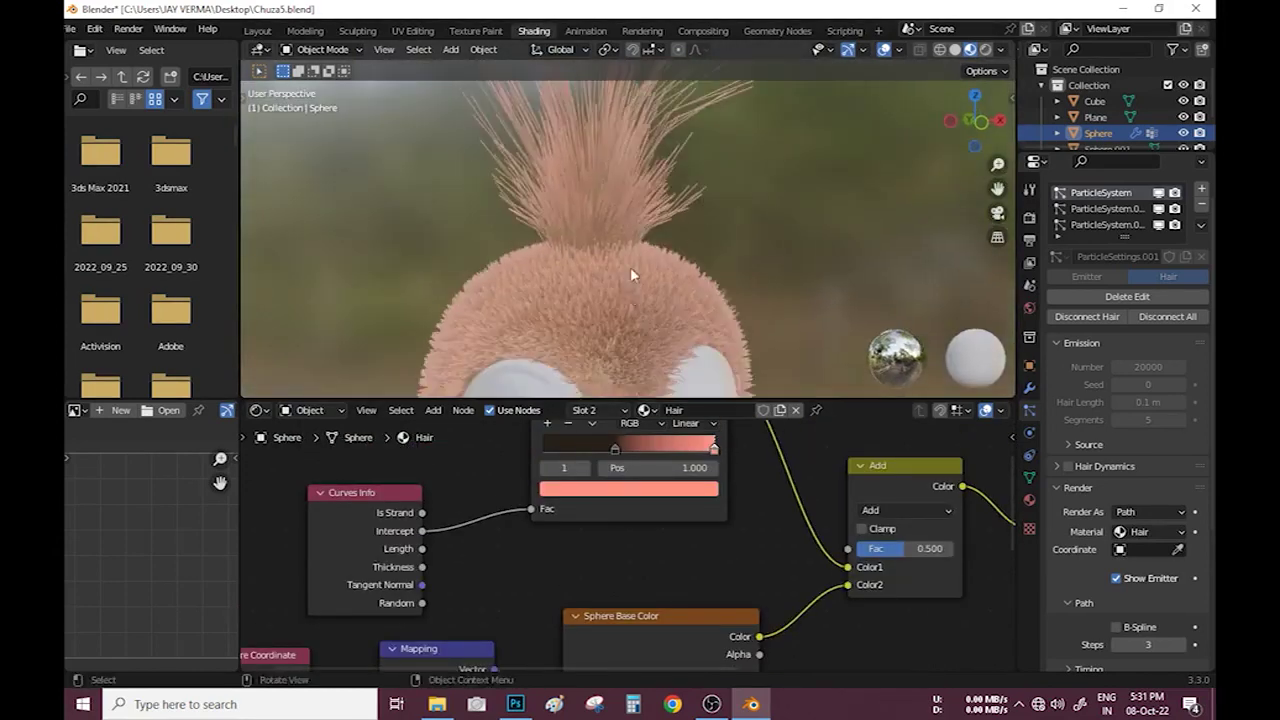
pyautogui.moveTo(630, 267)
pyautogui.keyDown('shift'); pyautogui.mouseDown(button='middle')
pyautogui.moveTo(634, 319)
pyautogui.moveTo(605, 287)
pyautogui.mouseUp(button='middle'); pyautogui.keyUp('shift')
pyautogui.scroll(-5, 620, 230)
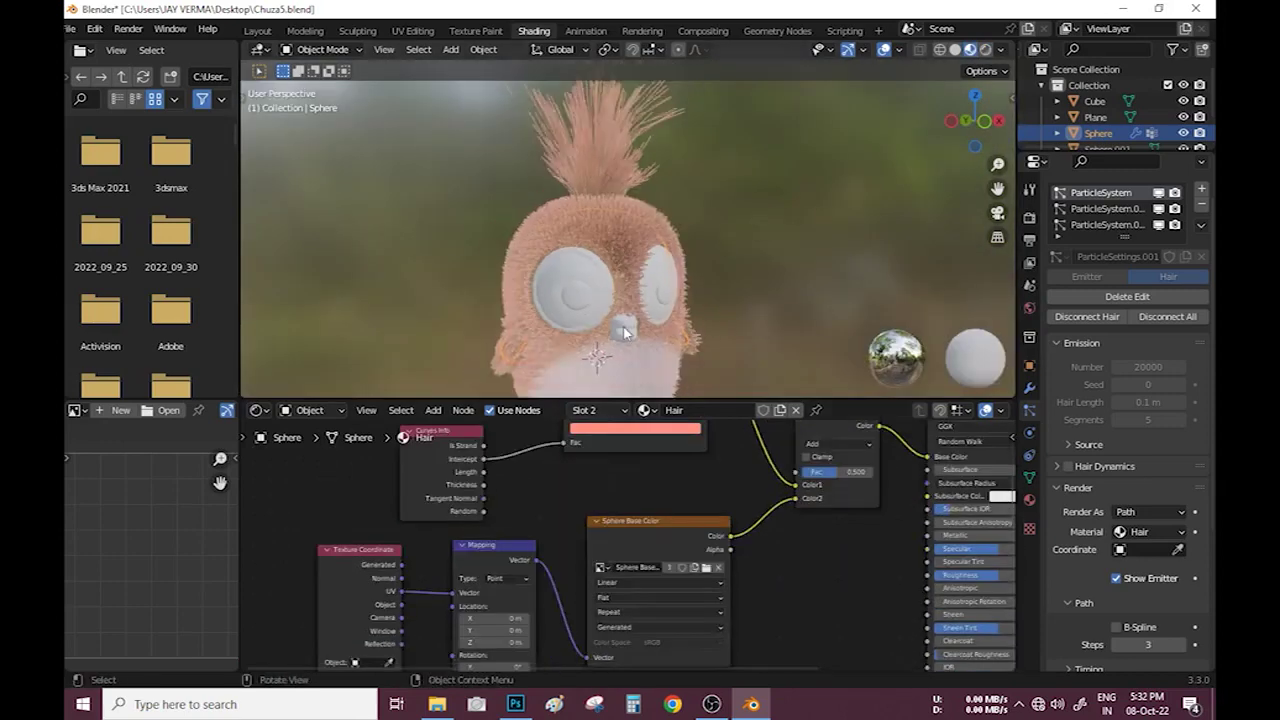
# Select the beak and raise its material roughness to 0.618.
pyautogui.click(625, 168)
pyautogui.click(755, 472)
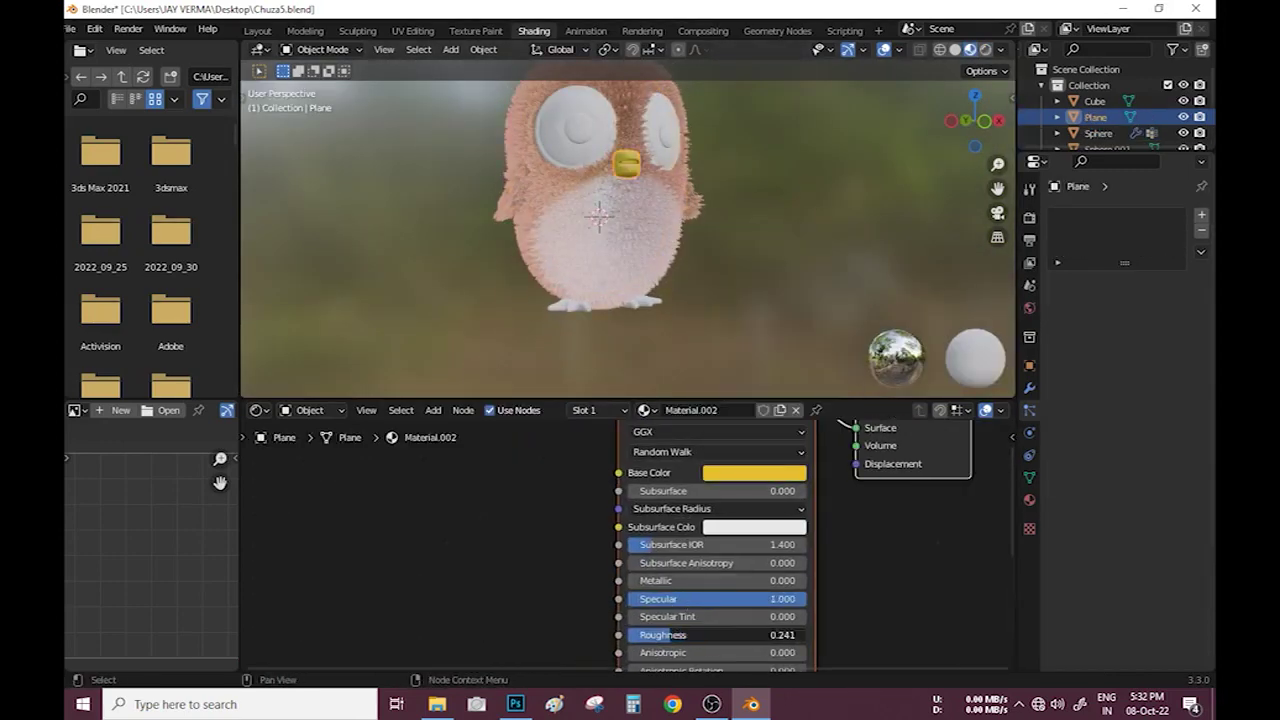
pyautogui.moveTo(690, 634); pyautogui.dragTo(738, 634)
pyautogui.scroll(4, 623, 321)
pyautogui.scroll(2, 623, 321)
pyautogui.click(755, 472)
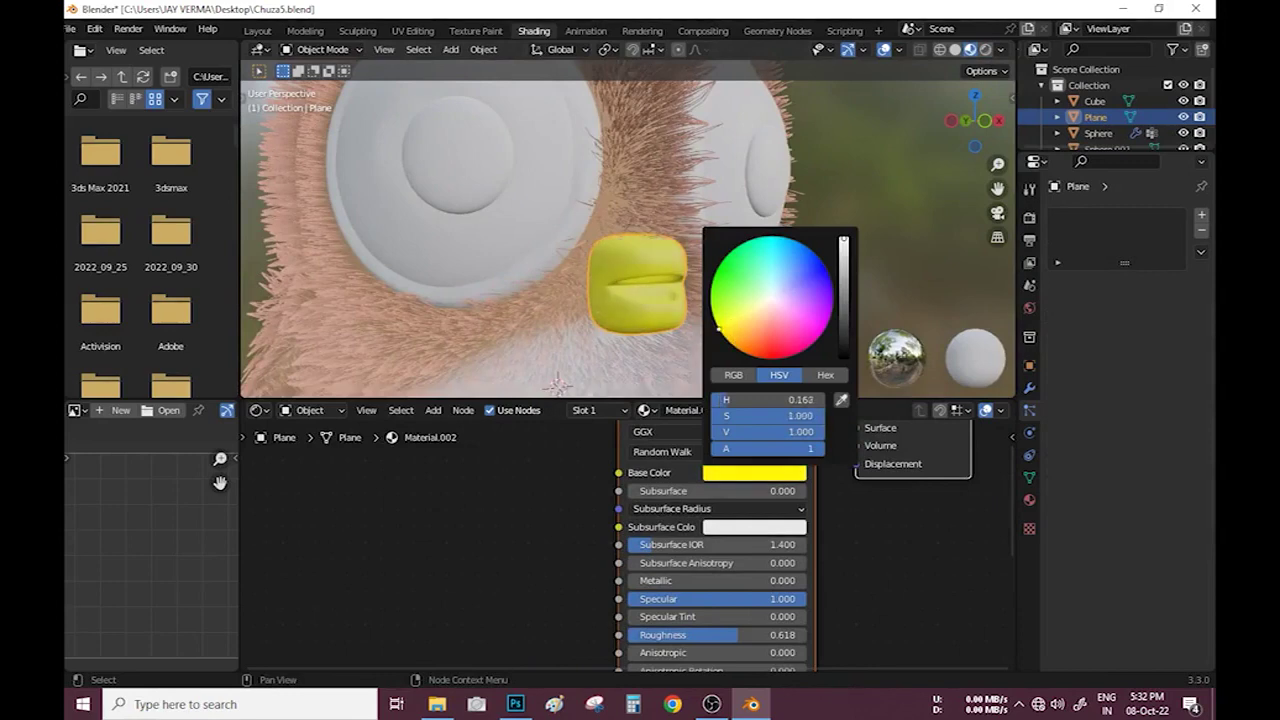
# Colour the owl's feet orange.
pyautogui.click(717, 328)
pyautogui.scroll(-4, 655, 354)
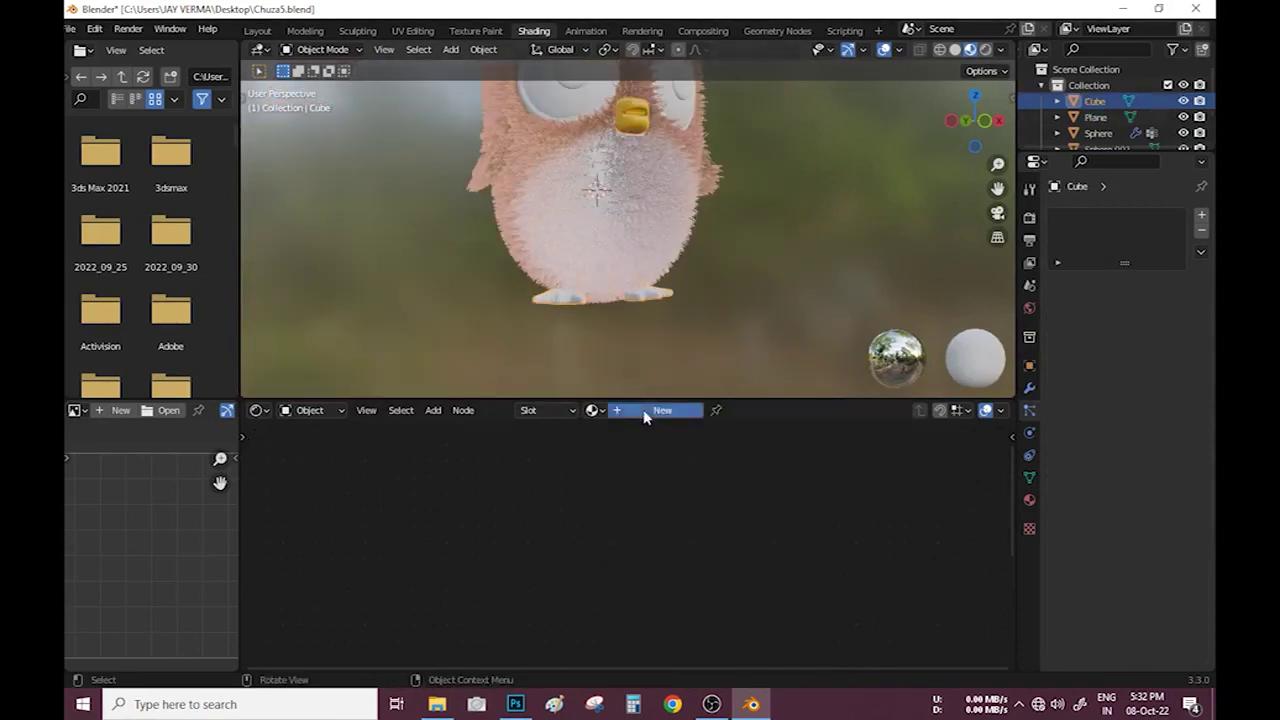
pyautogui.scroll(2, 600, 250)
pyautogui.click(600, 293)
pyautogui.click(775, 460)
pyautogui.click(880, 225)
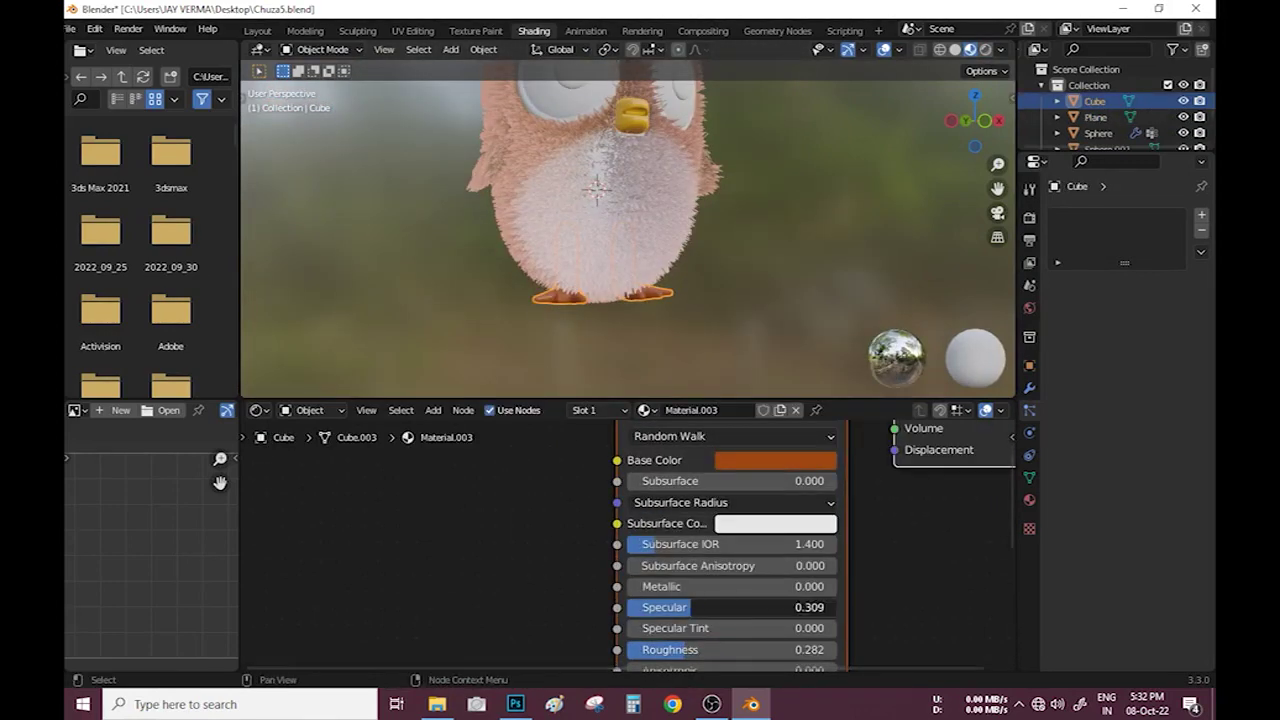
pyautogui.scroll(3, 671, 278)
# Make the eye rim dark reddish brown with its specular lowered to 0.382.
pyautogui.click(640, 280)
pyautogui.click(775, 460)
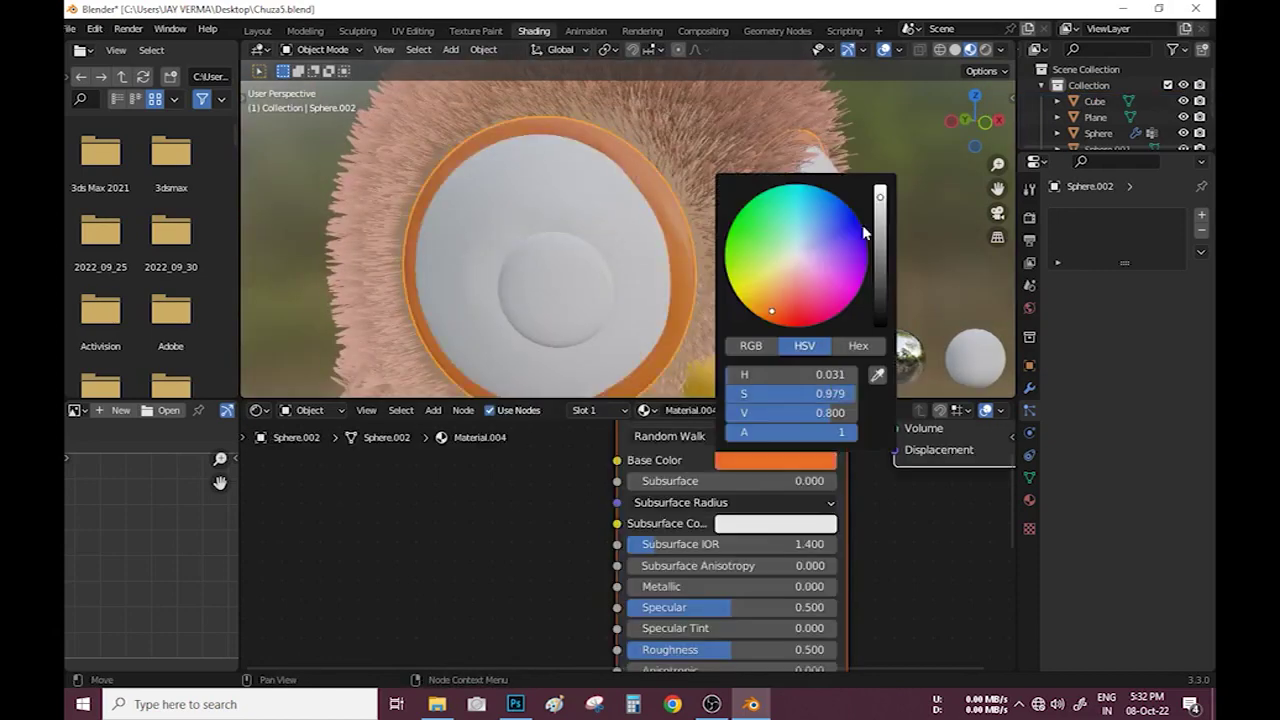
pyautogui.moveTo(738, 607)
pyautogui.mouseDown()
pyautogui.moveTo(756, 607)
pyautogui.moveTo(680, 607)
pyautogui.mouseUp()
pyautogui.click(775, 460)
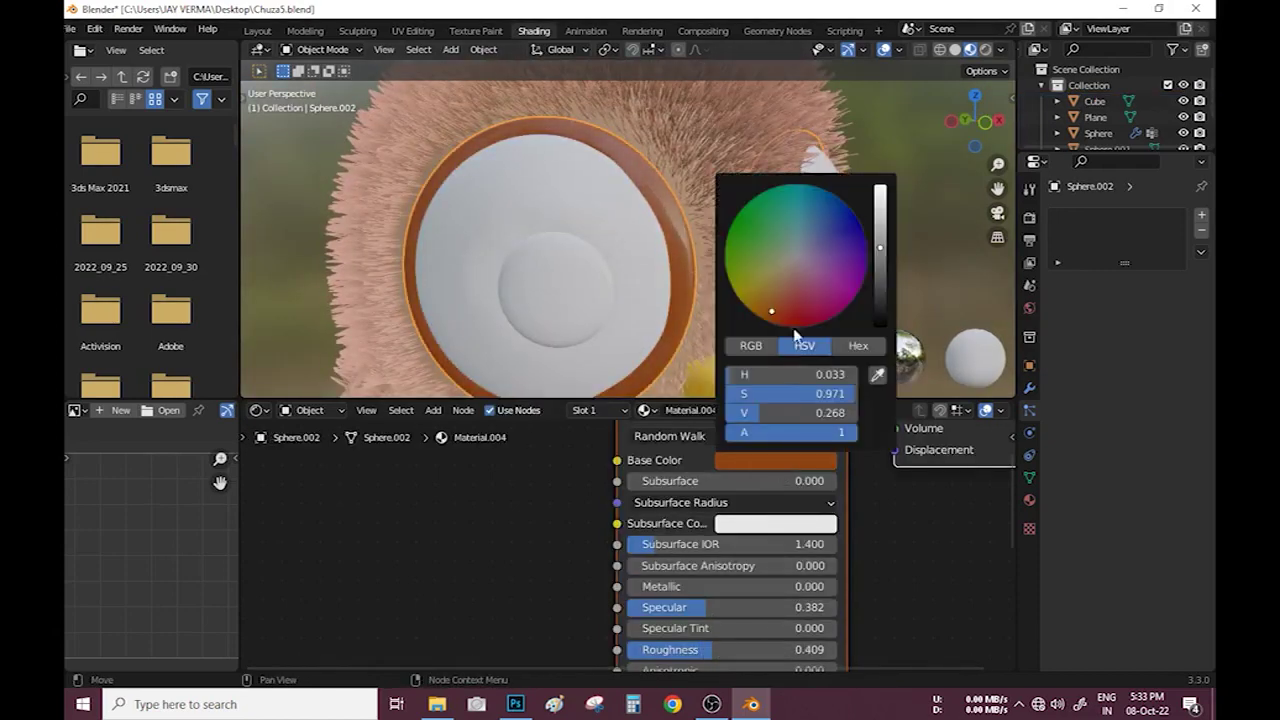
# Rename the pupil material to Pupil and make the pupils black.
pyautogui.click(415, 250)
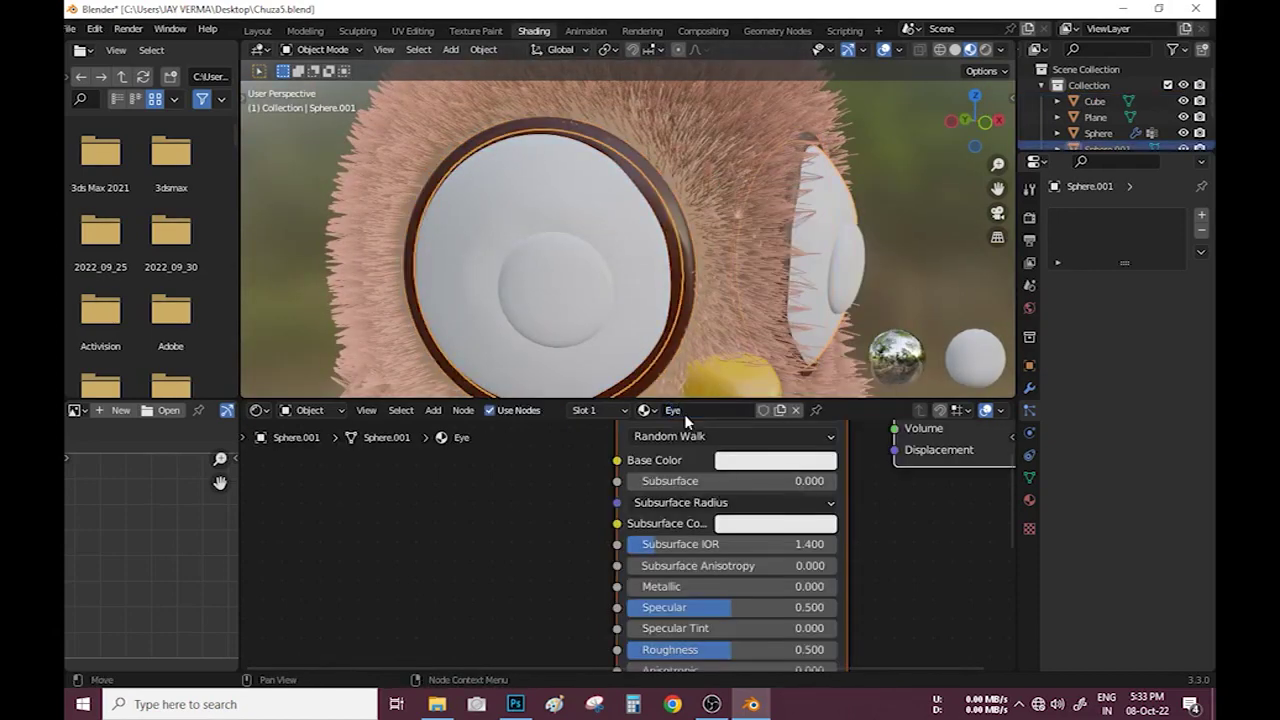
pyautogui.click(639, 334)
pyautogui.doubleClick(691, 410)
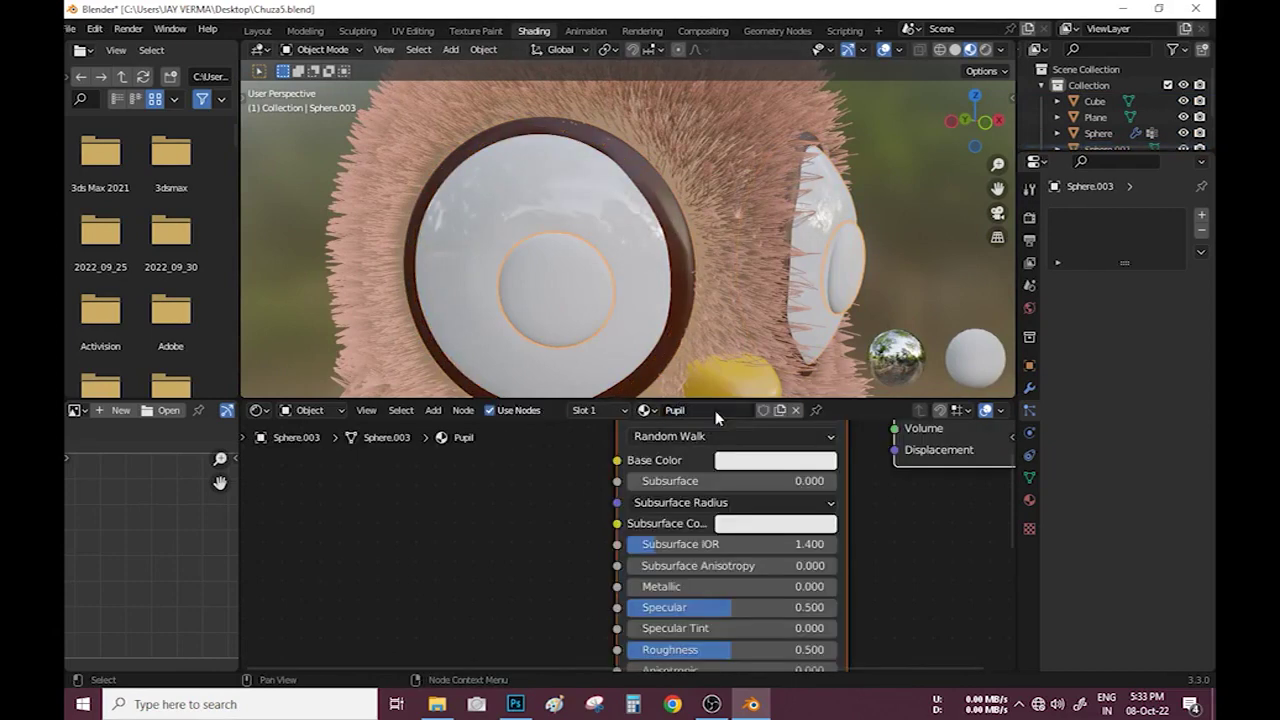
pyautogui.click(720, 460)
pyautogui.moveTo(880, 220); pyautogui.dragTo(880, 370)
pyautogui.scroll(-3, 560, 250)
pyautogui.scroll(2, 560, 250)
# Slightly brighten the eye rim's base colour.
pyautogui.click(497, 270)
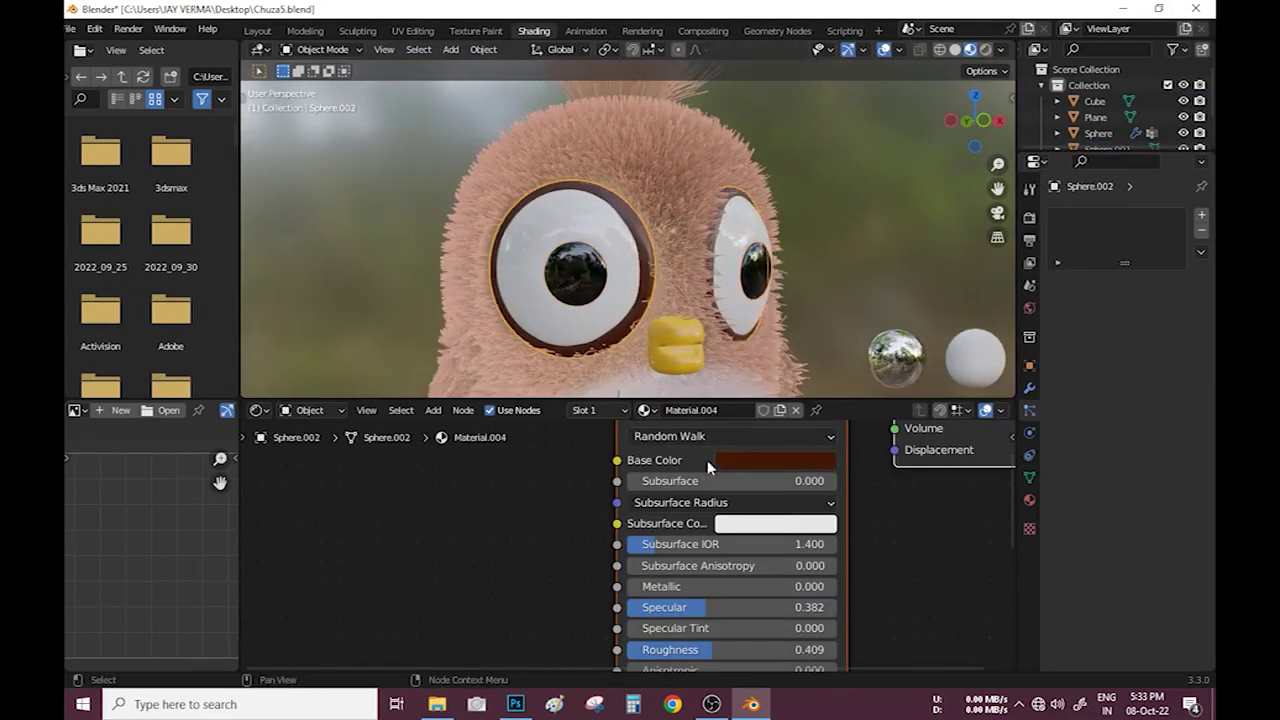
pyautogui.click(760, 460)
pyautogui.moveTo(880, 253); pyautogui.dragTo(880, 247)
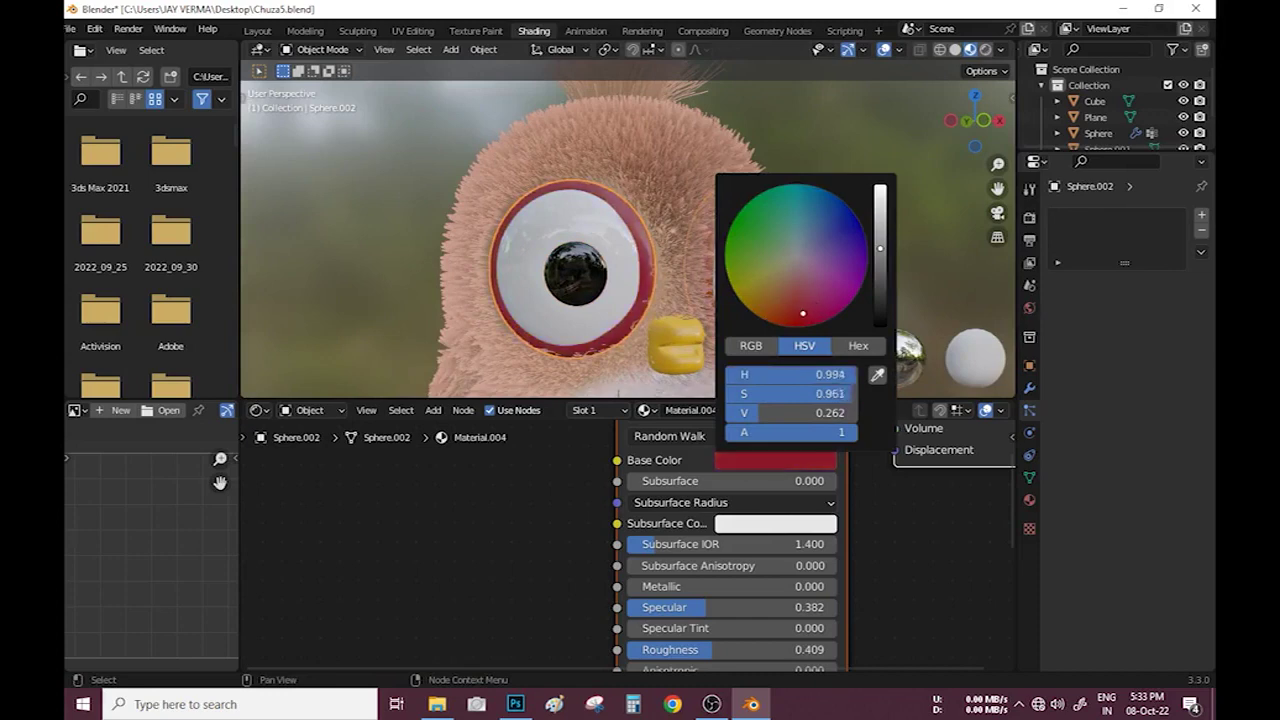
pyautogui.scroll(-2, 560, 250)
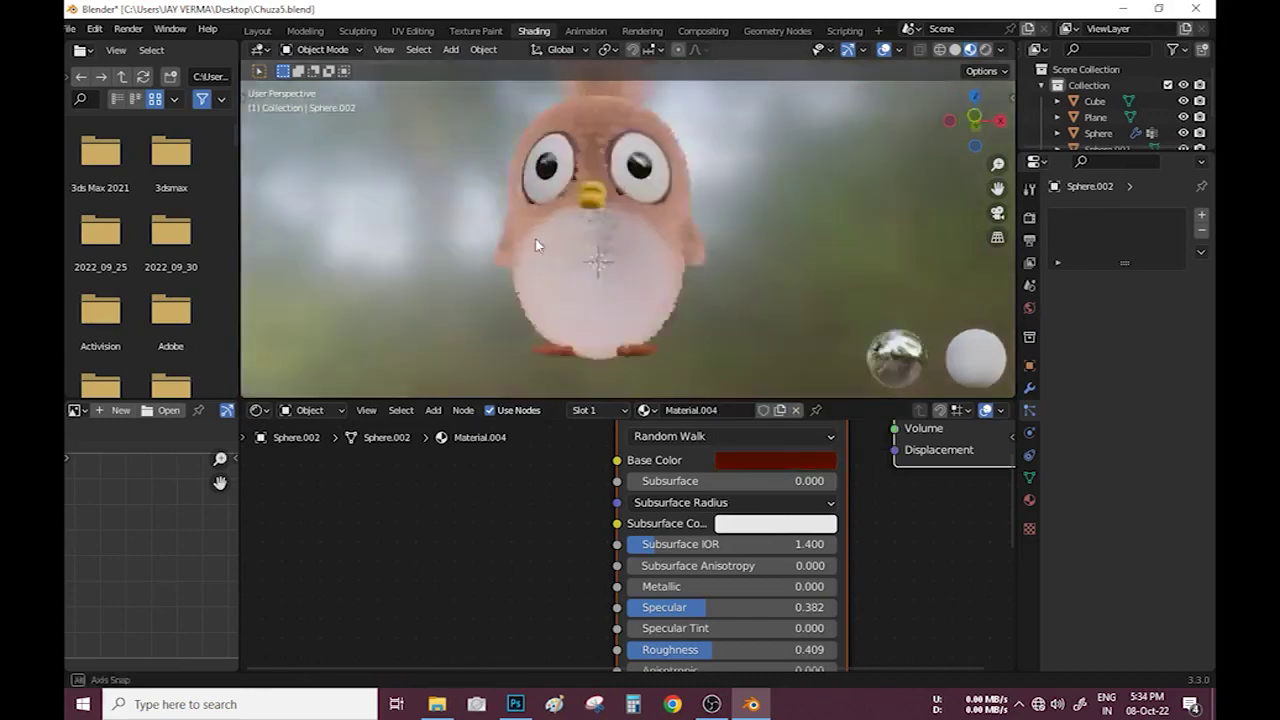
pyautogui.scroll(2, 560, 250)
# Enlarge the floor plane and lower it beneath the owl's feet.
pyautogui.click(257, 30)
pyautogui.press('s')
pyautogui.click(683, 409)
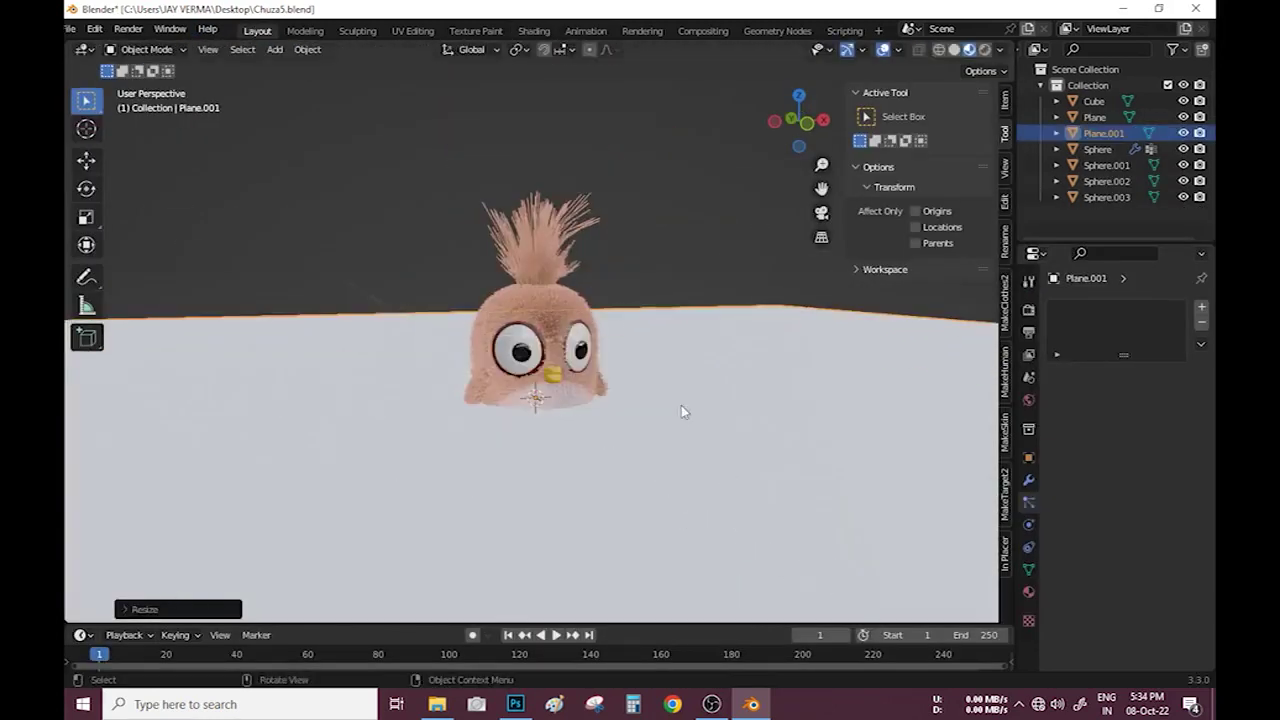
pyautogui.press('KP_1')
pyautogui.press('g')
pyautogui.press('z')
pyautogui.click(637, 515)
pyautogui.scroll(5, 637, 515)
pyautogui.click(649, 460)
pyautogui.moveTo(649, 460)
pyautogui.mouseDown(button='middle')
pyautogui.moveTo(551, 429)
pyautogui.moveTo(437, 440)
pyautogui.mouseUp(button='middle')
pyautogui.scroll(-5, 523, 466)
# Extrude the plane's back edge upward into a wall and shade the backdrop smooth.
pyautogui.press('Tab')
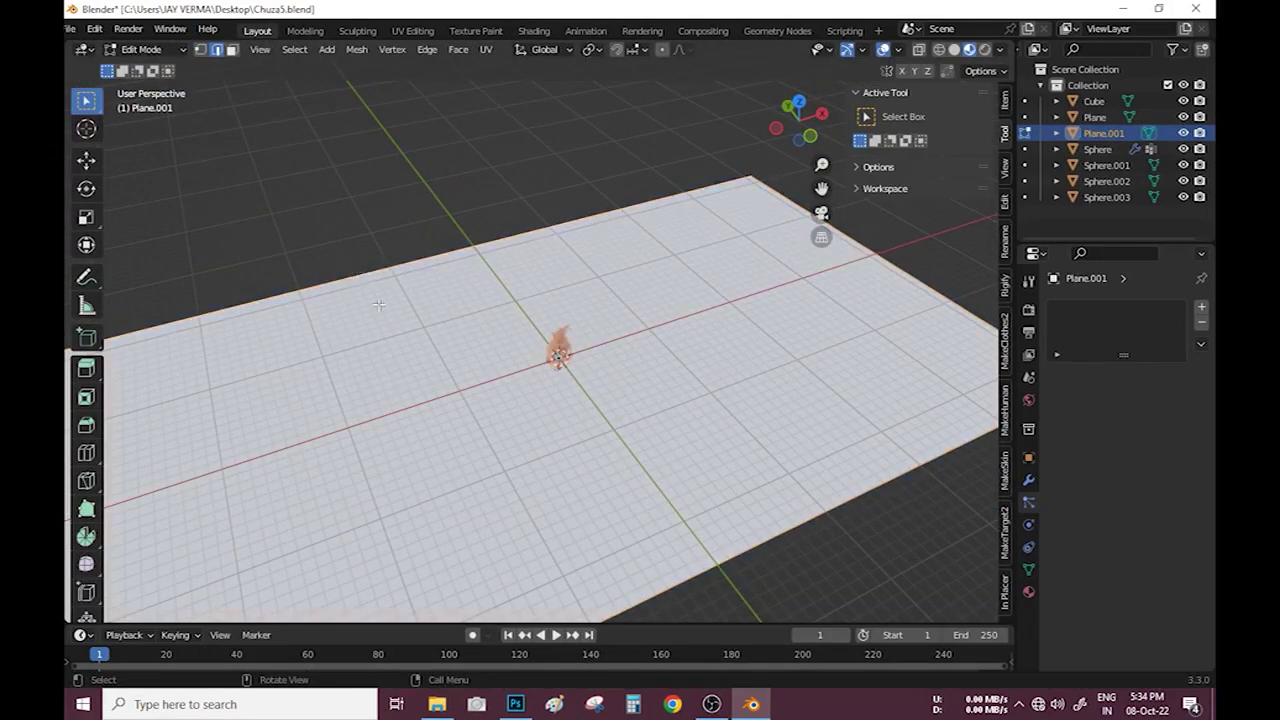
pyautogui.press('e')
pyautogui.press('z')
pyautogui.click(491, 341)
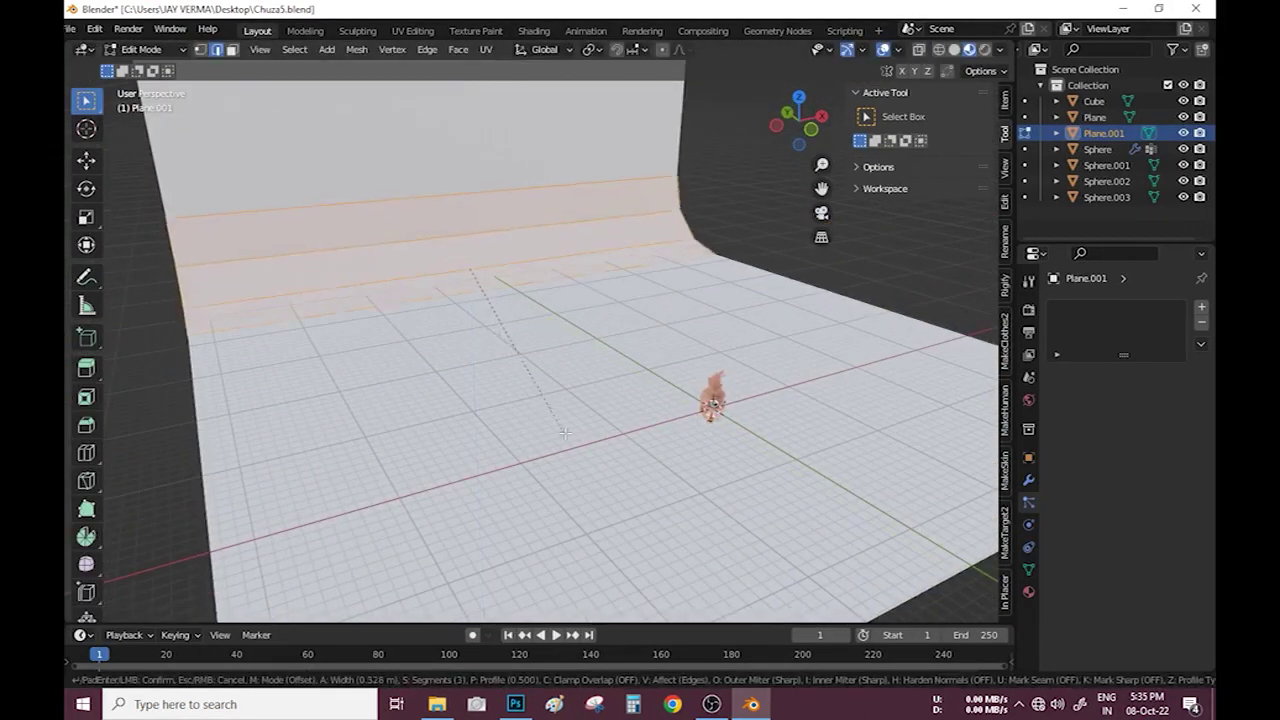
pyautogui.press('Tab')
pyautogui.rightClick(525, 270)
pyautogui.click(560, 290)
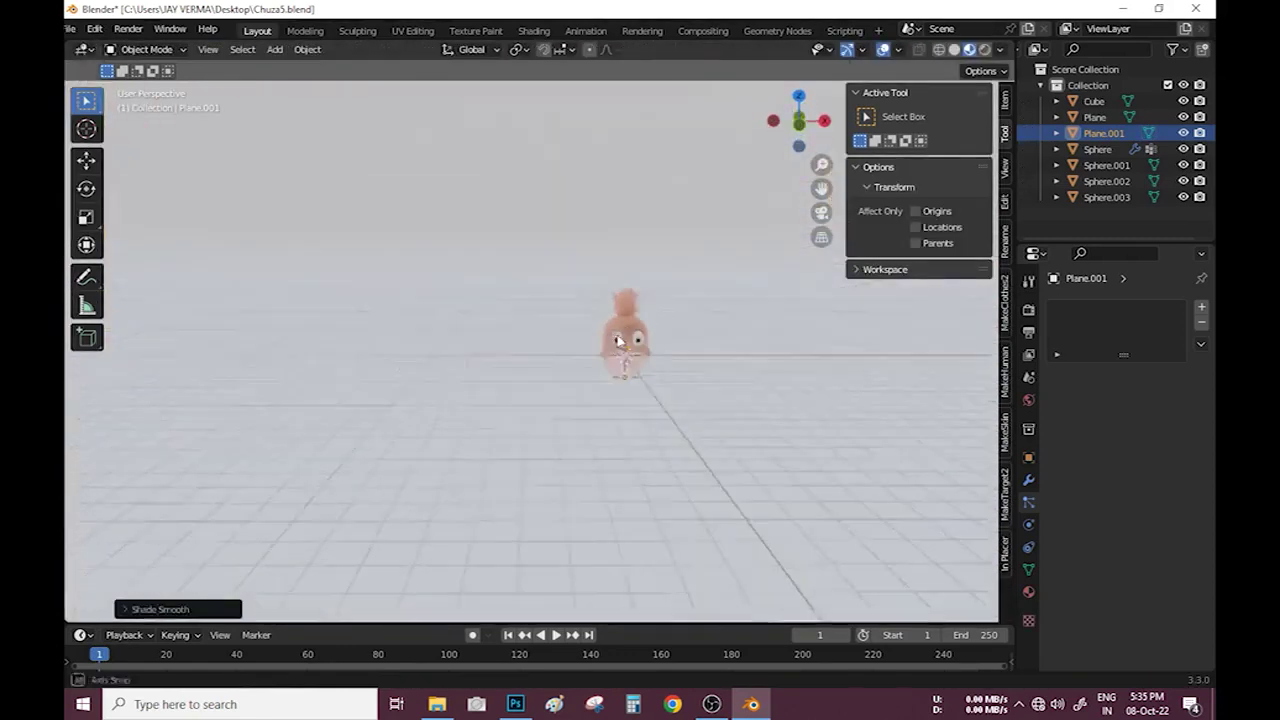
pyautogui.moveTo(525, 270); pyautogui.dragTo(527, 252, button='middle')
pyautogui.scroll(3, 527, 252)
# Add a camera aligned to the front view, framed on the owl and locked to the view.
pyautogui.hotkey('shift', 'a')
pyautogui.click(520, 452)
pyautogui.scroll(-3, 549, 451)
pyautogui.scroll(3, 555, 433)
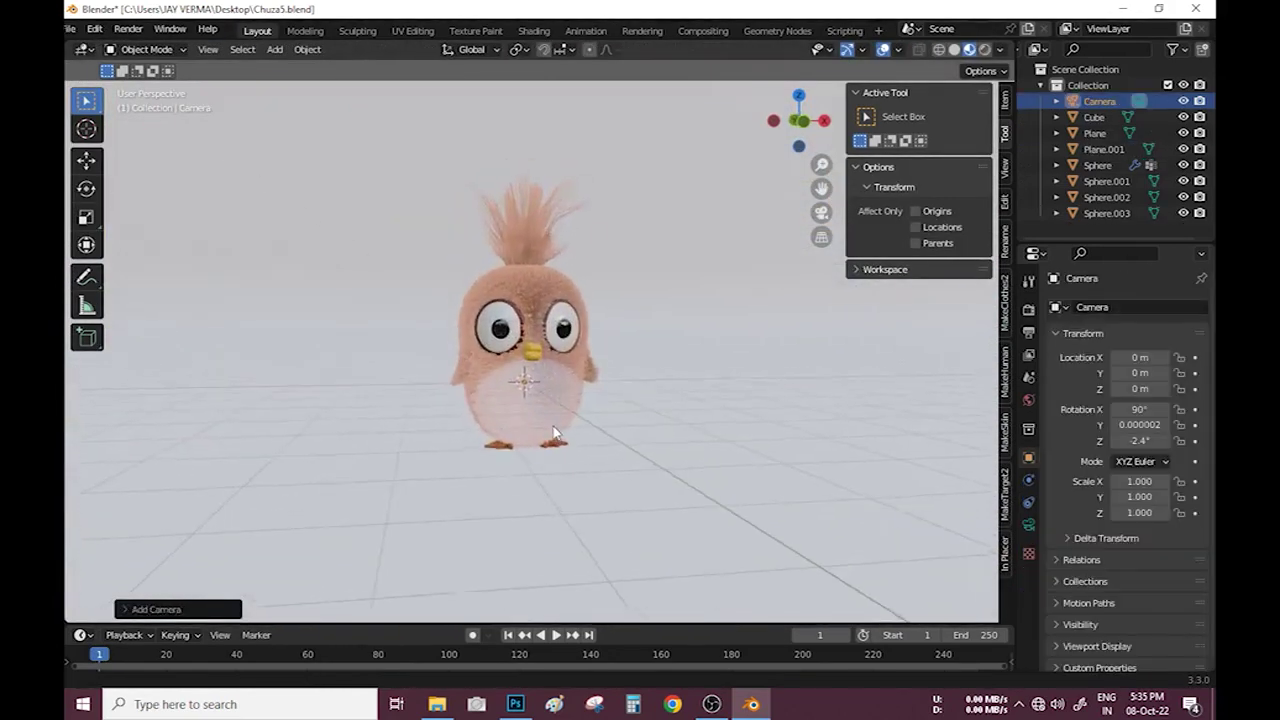
pyautogui.press('ctrl+alt+KP_0')
pyautogui.press('n')
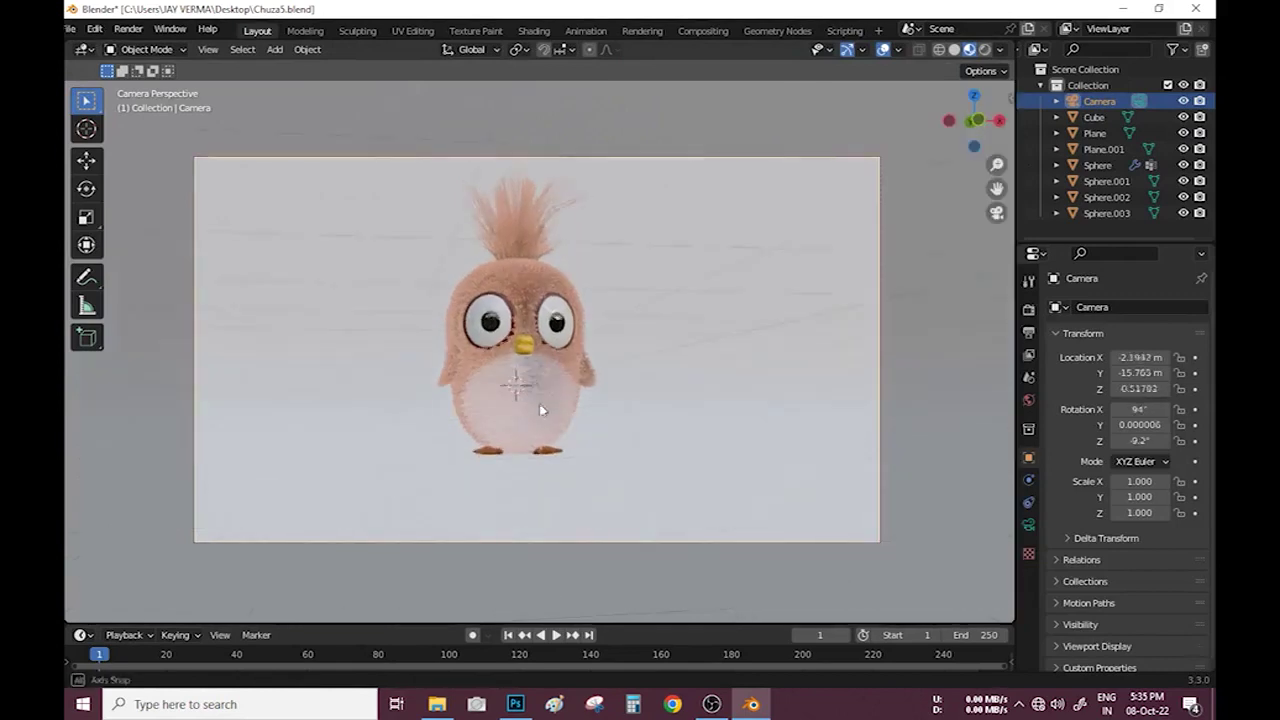
pyautogui.moveTo(549, 433); pyautogui.dragTo(544, 437, button='middle')
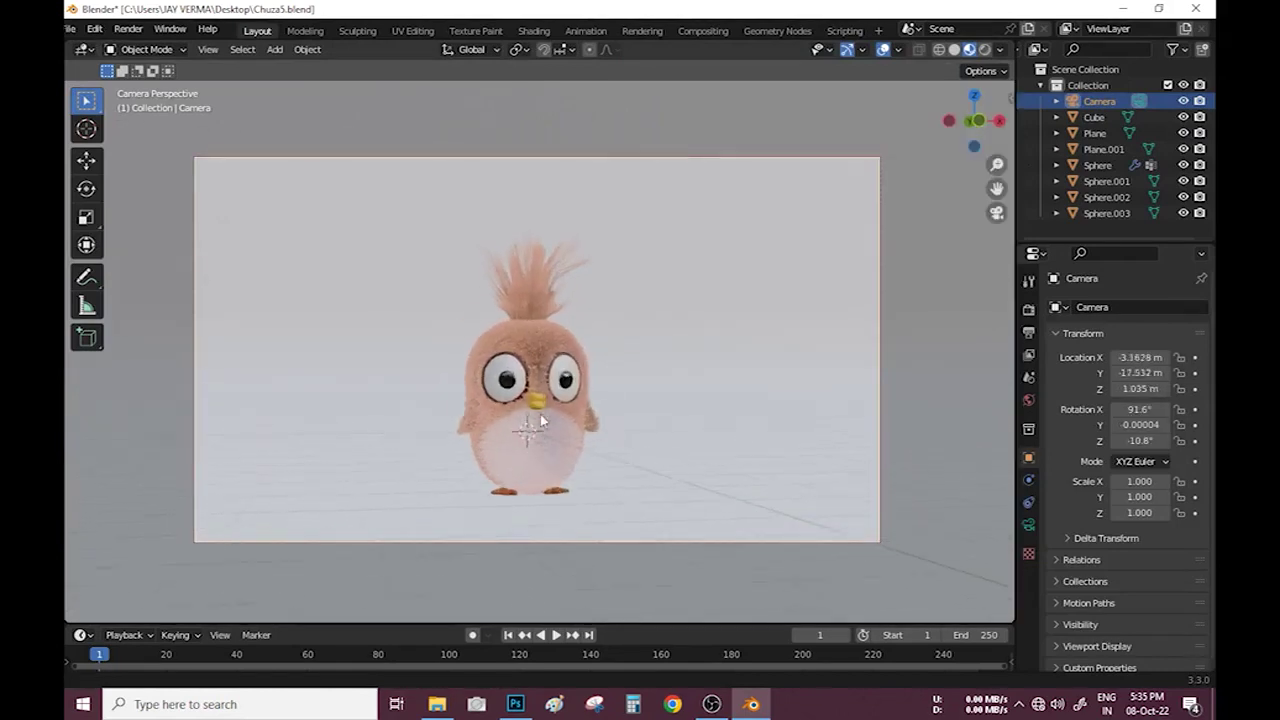
pyautogui.press('n')
pyautogui.click(928, 294)
# Give the backdrop plane a new pale blue material.
pyautogui.press('n')
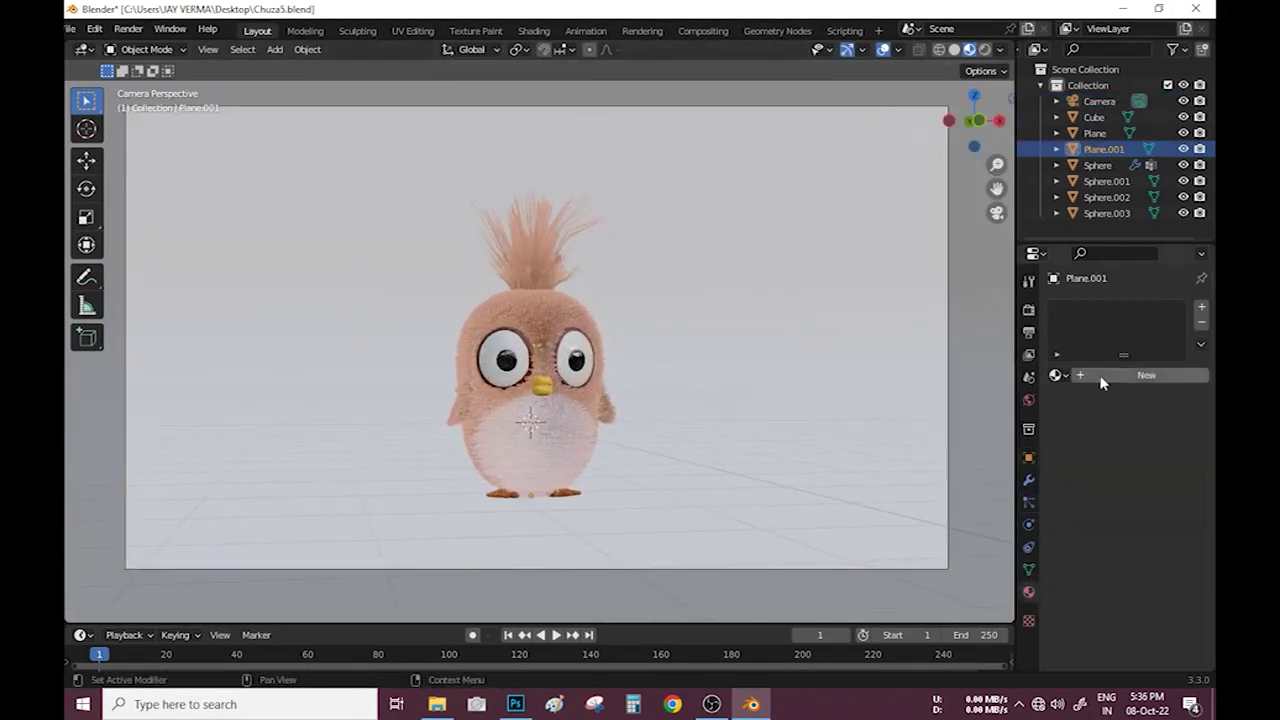
pyautogui.click(1101, 382)
pyautogui.click(1155, 544)
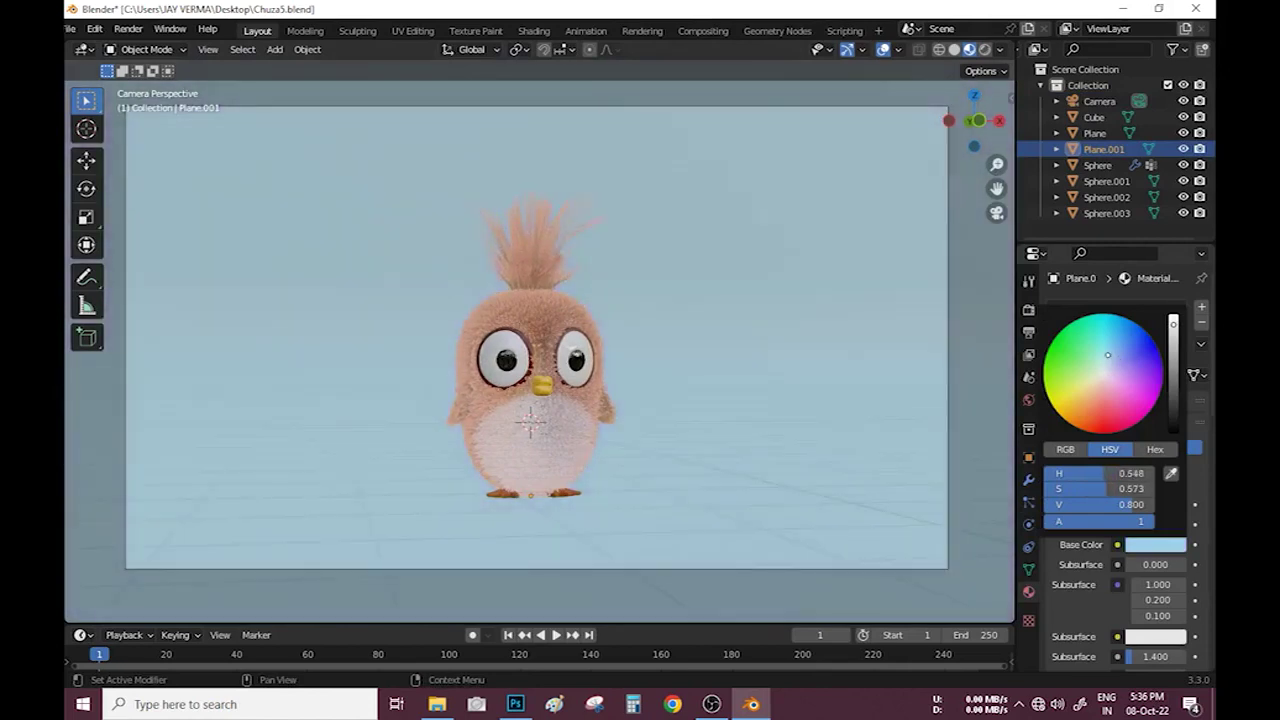
pyautogui.moveTo(1110, 380); pyautogui.dragTo(1114, 363)
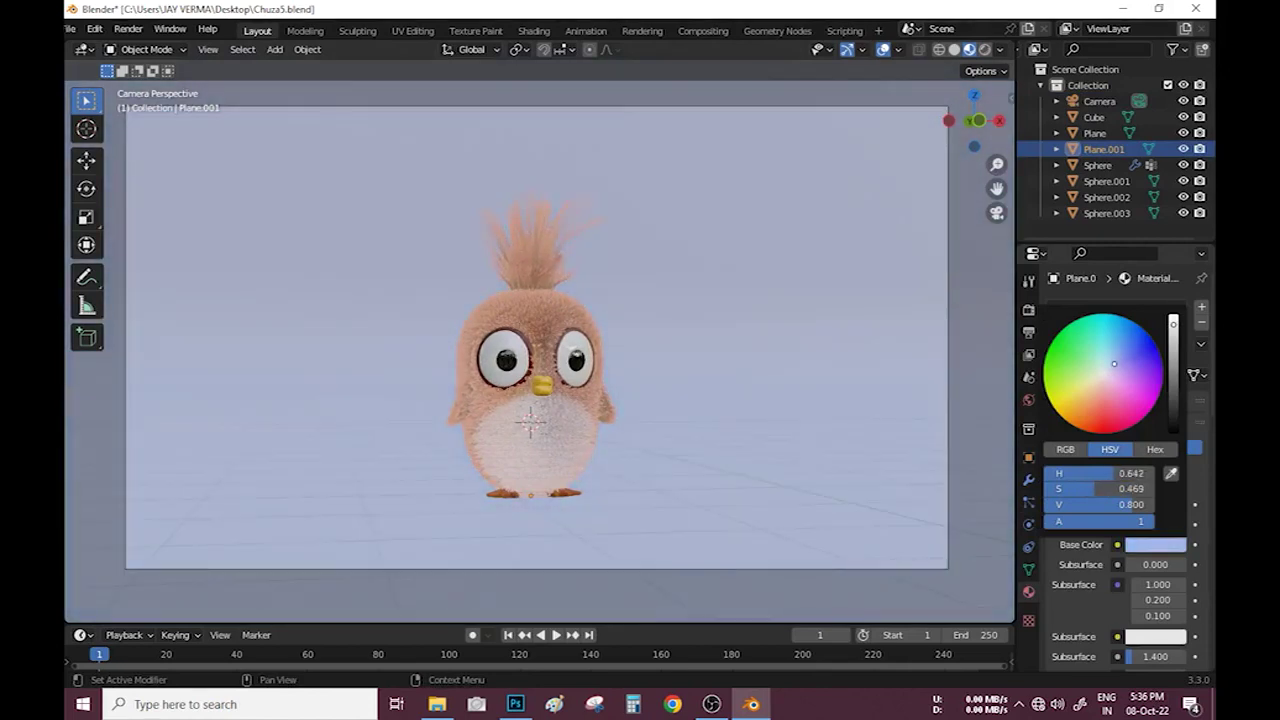
# Add a sun light, rotate it, and set its strength to 10.
pyautogui.hotkey('shift', 'a')
pyautogui.click(650, 276)
pyautogui.press('KP_1')
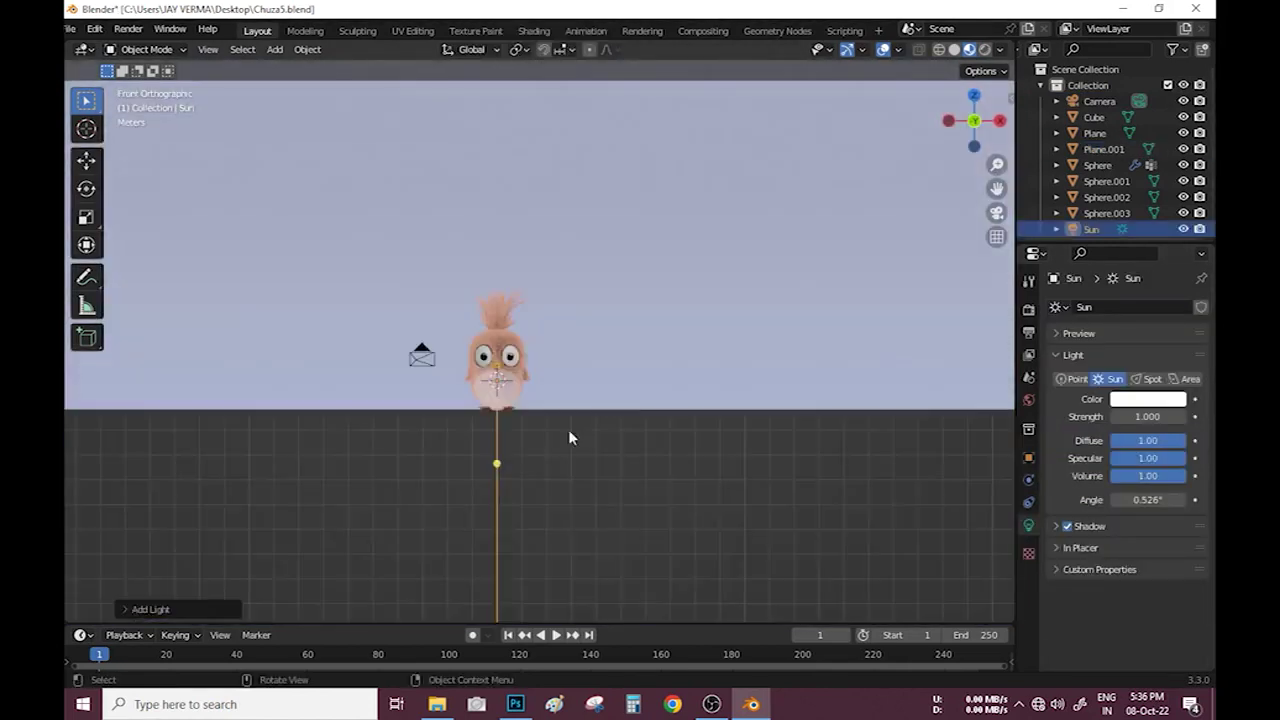
pyautogui.press('KP_3')
pyautogui.click(470, 362)
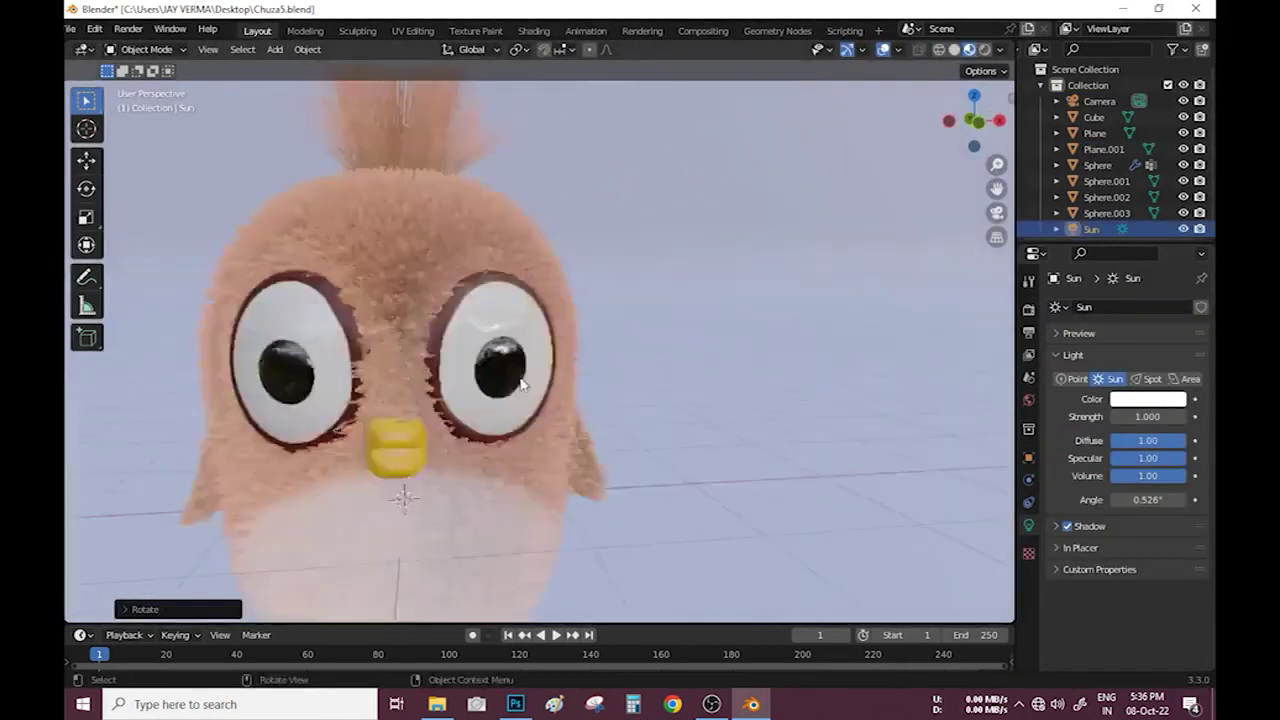
pyautogui.write('10')
pyautogui.press('Return')
# Add and scale a 5000 W area light, then preview the lighting in rendered view.
pyautogui.hotkey('shift', 'a')
pyautogui.click(507, 327)
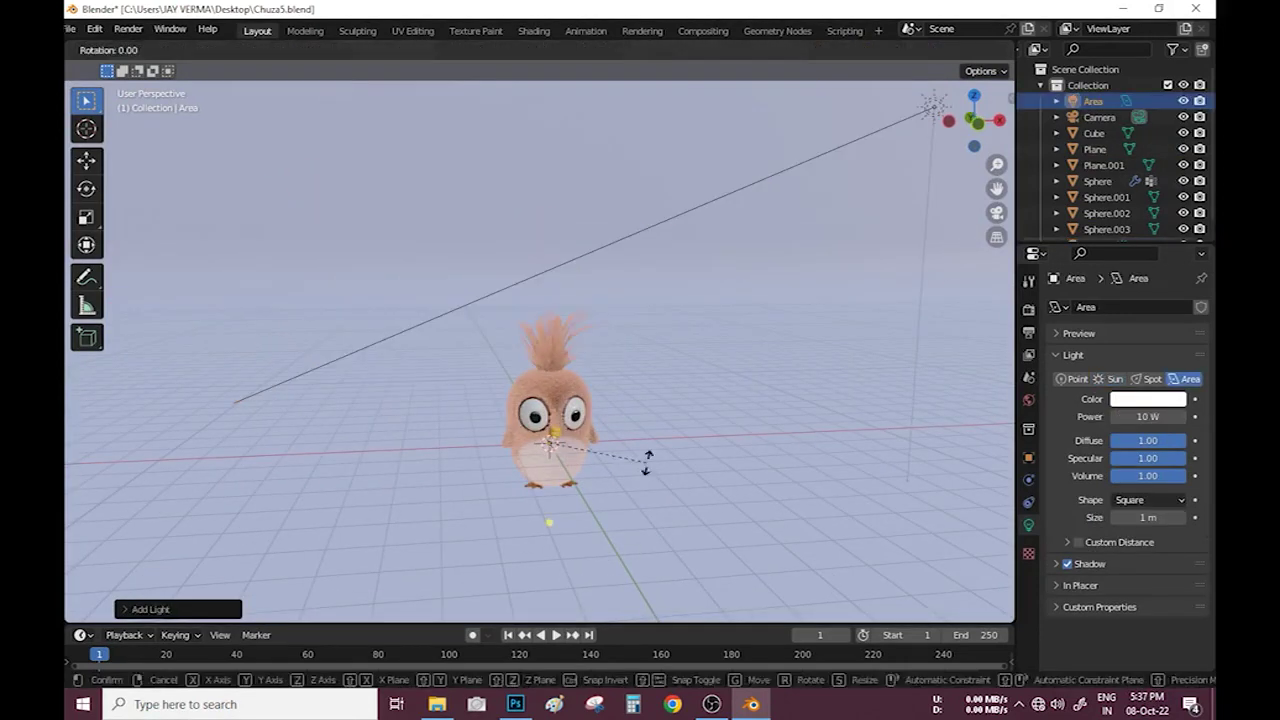
pyautogui.press('KP_3')
pyautogui.press('s')
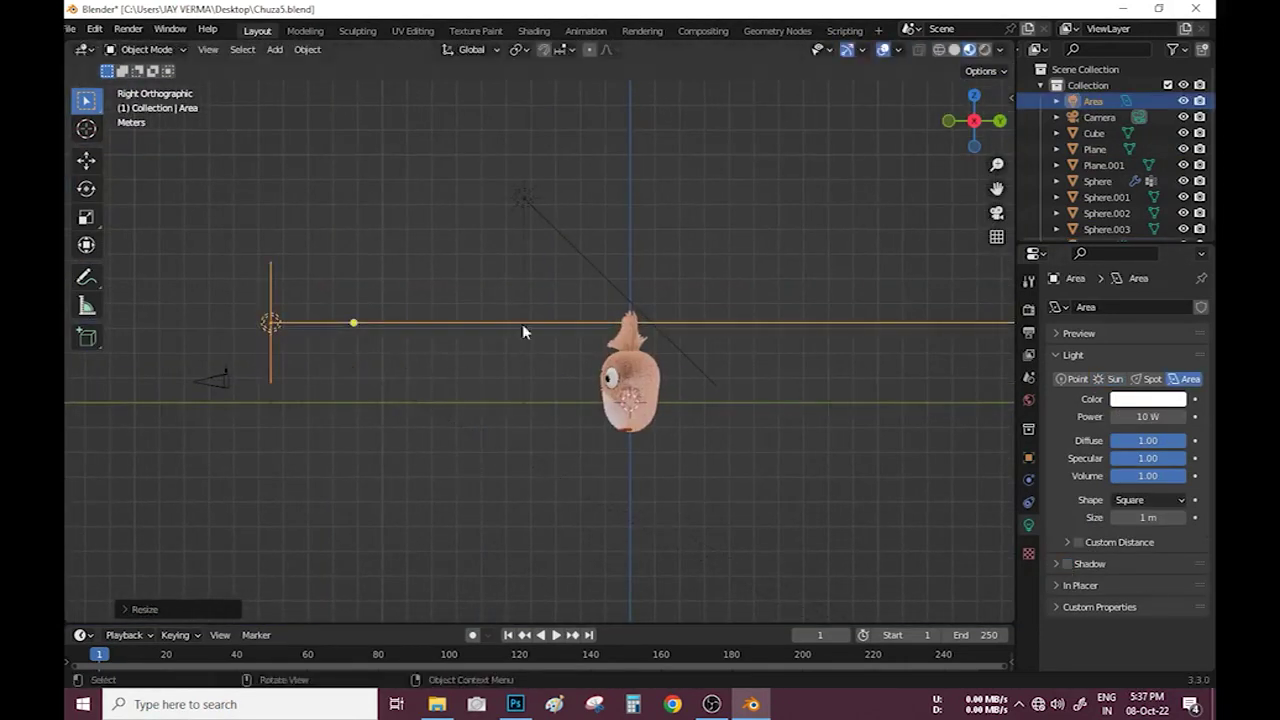
pyautogui.moveTo(522, 332); pyautogui.dragTo(561, 460, button='middle')
pyautogui.click(984, 50)
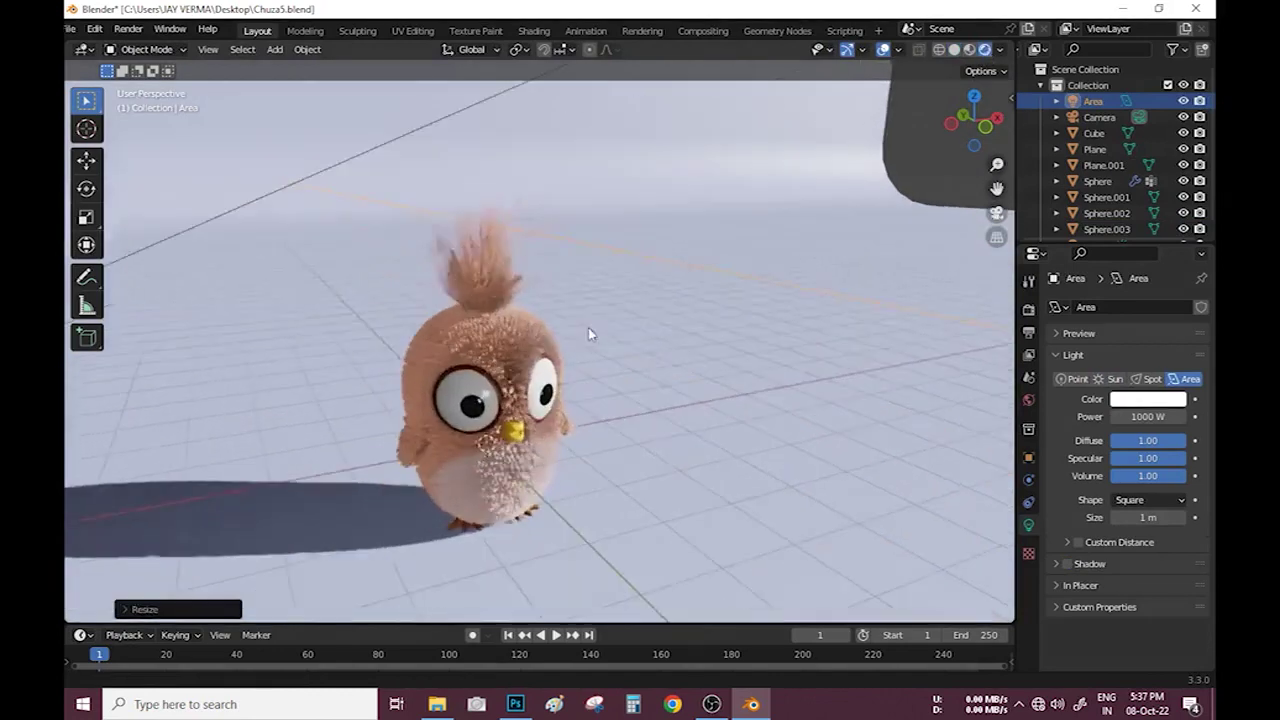
pyautogui.moveTo(588, 327)
pyautogui.mouseDown(button='middle')
pyautogui.moveTo(572, 373)
pyautogui.moveTo(600, 350)
pyautogui.mouseUp(button='middle')
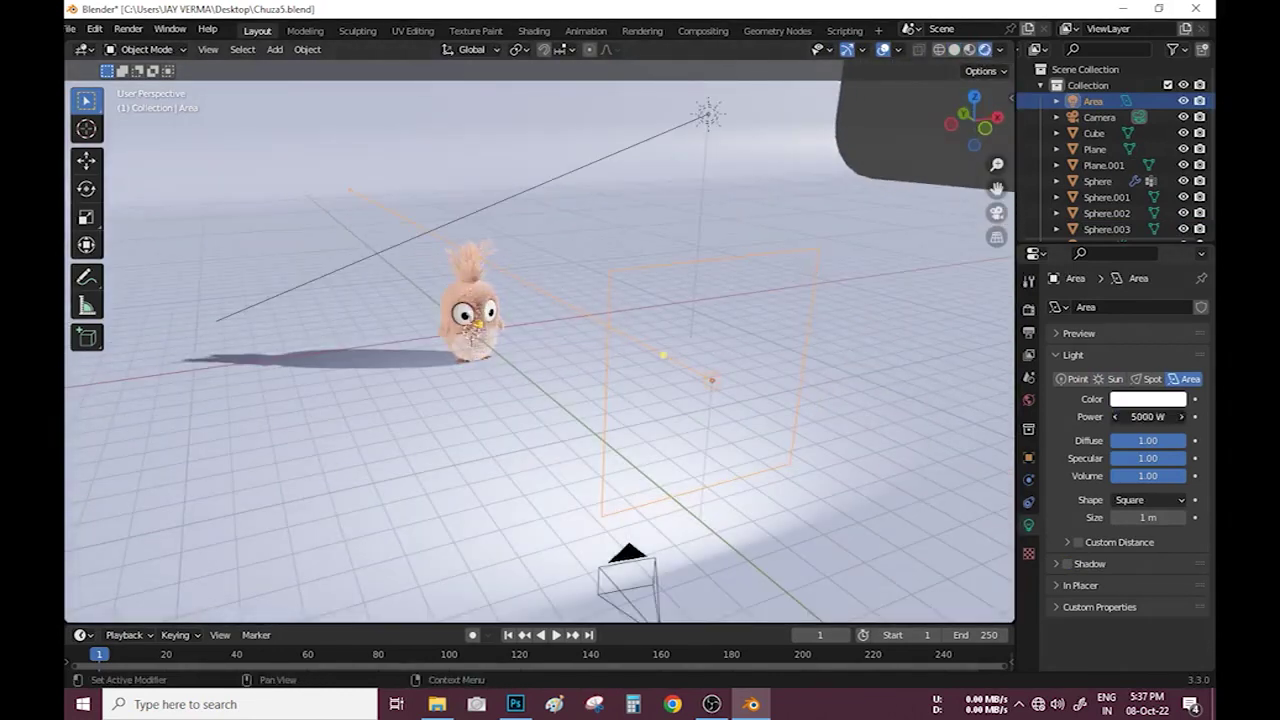
pyautogui.click(706, 158)
pyautogui.press('KP_7')
# Duplicate the sun as a shadowless second sun and warm the sun's colour toward yellow.
pyautogui.hotkey('shift', 'd')
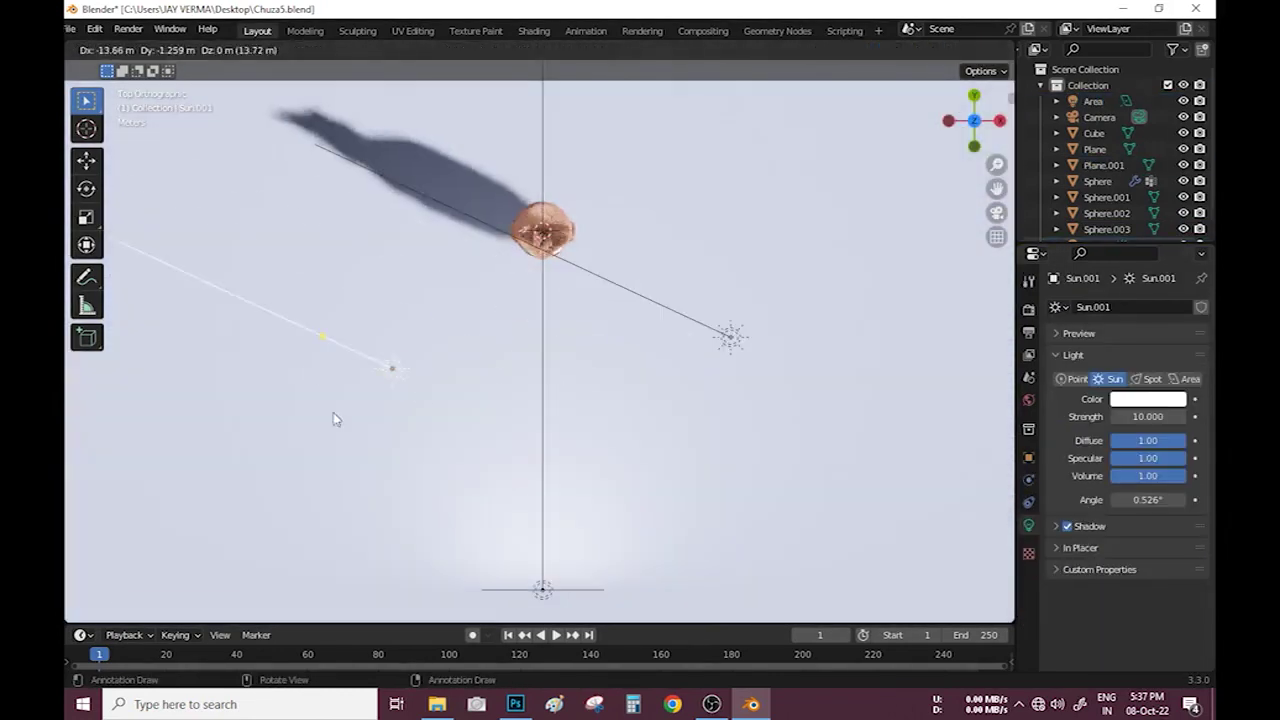
pyautogui.press('r')
pyautogui.click(1067, 526)
pyautogui.click(1148, 399)
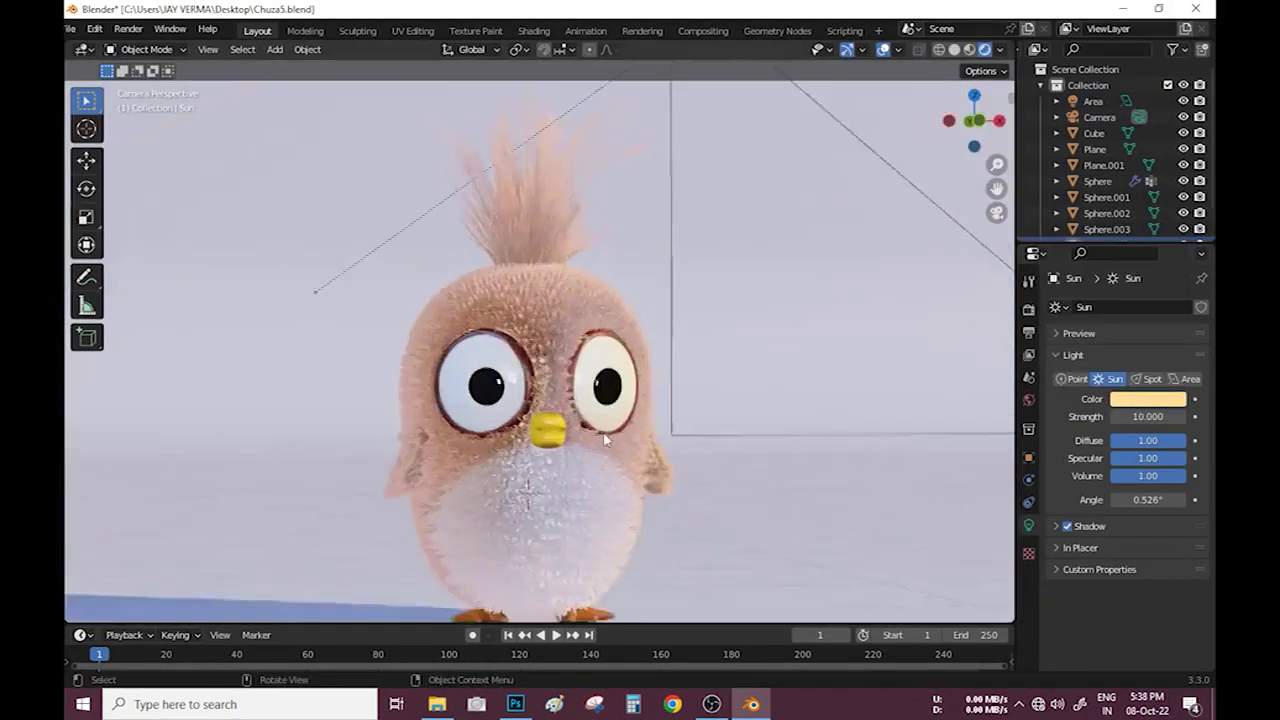
pyautogui.scroll(-2, 604, 440)
# Add a spot light and set its power to 5000 W.
pyautogui.hotkey('shift', 'a')
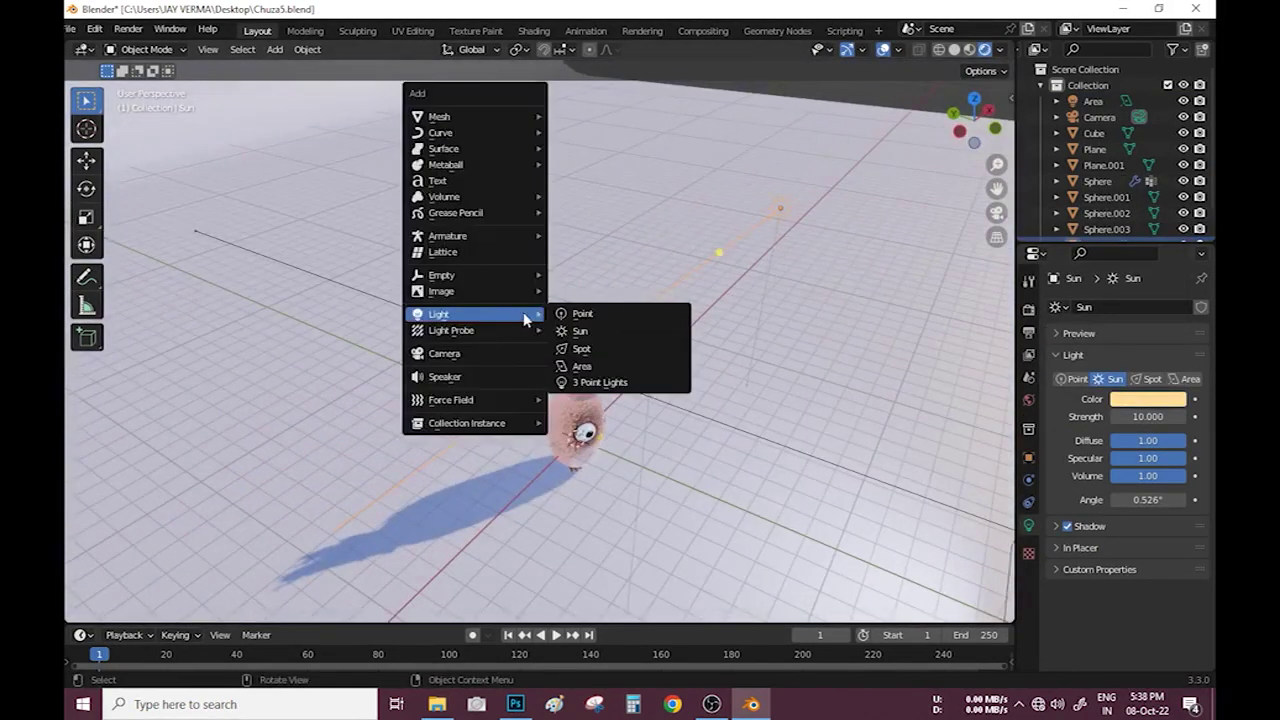
pyautogui.click(580, 349)
pyautogui.press('KP_3')
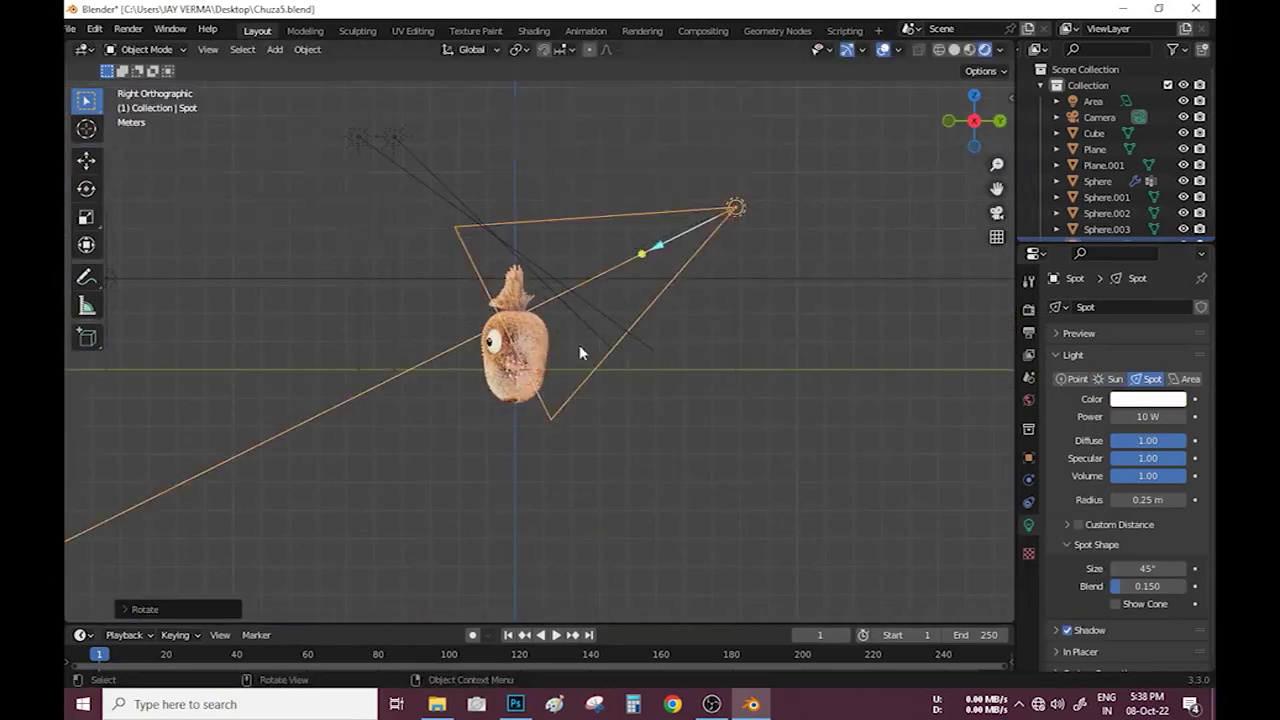
pyautogui.press('KP_7')
pyautogui.press('Return')
pyautogui.press('KP_0')
pyautogui.doubleClick(1147, 416)
pyautogui.write('5000')
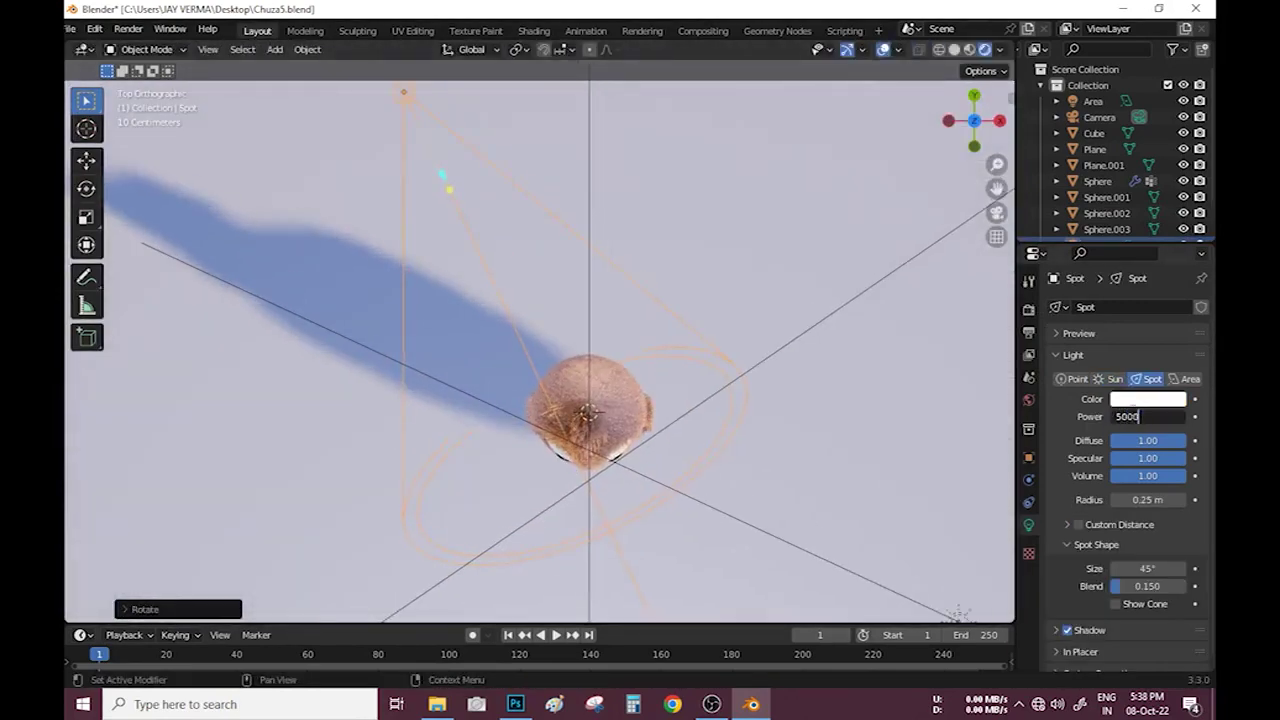
pyautogui.press('Return')
# Aim the spot light at the owl and save the blend file from camera view.
pyautogui.press('g')
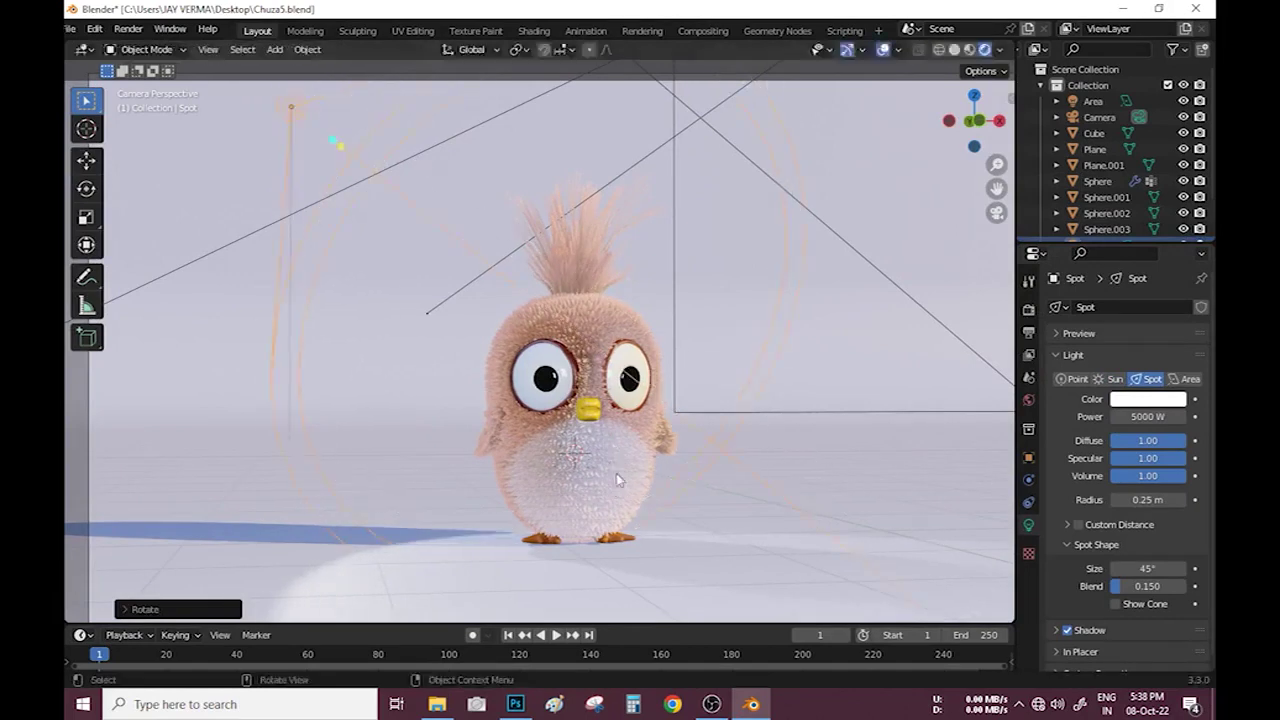
pyautogui.press('r')
pyautogui.press('r')
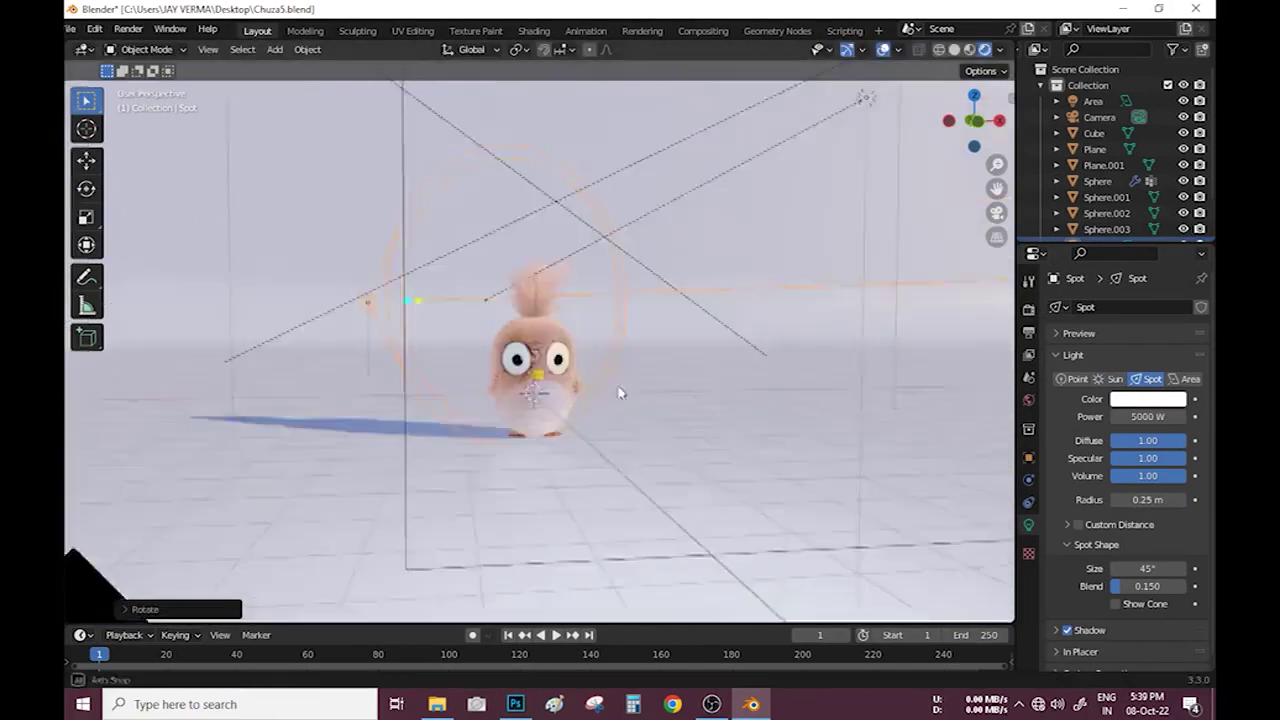
pyautogui.moveTo(620, 391); pyautogui.dragTo(1024, 484, button='middle')
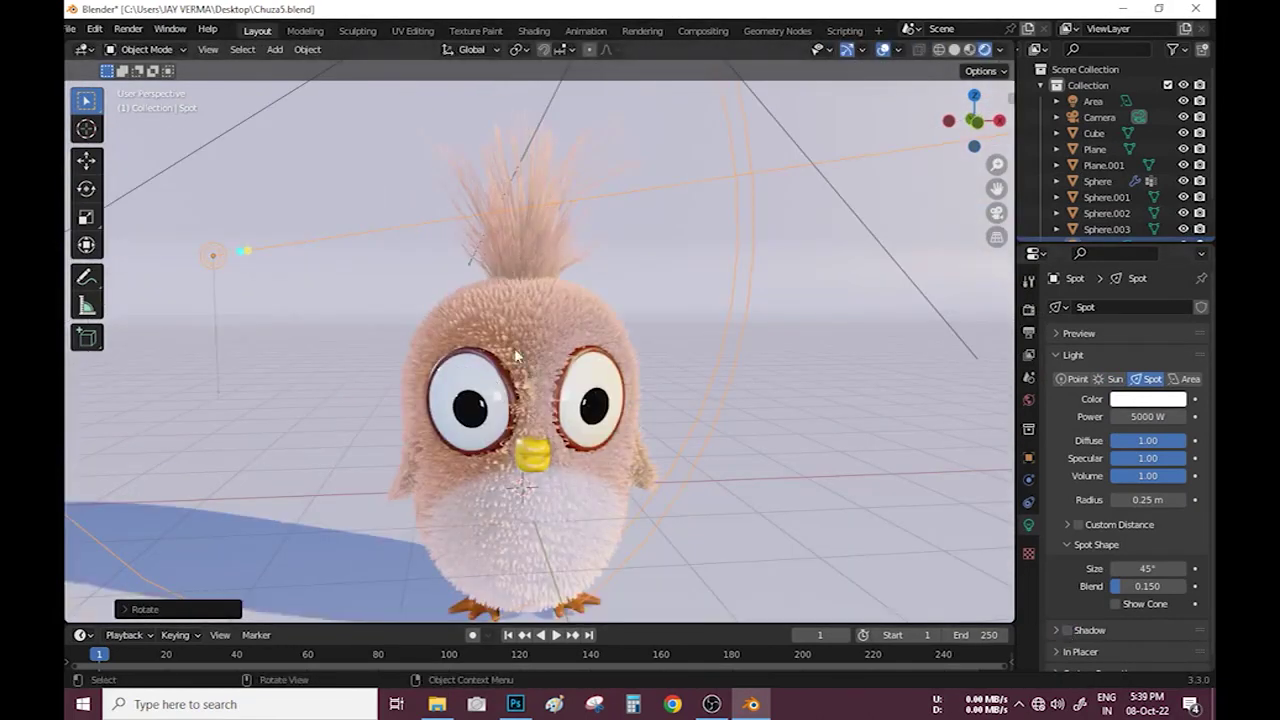
pyautogui.press('KP_0')
pyautogui.hotkey('ctrl', 's')
pyautogui.click(1028, 309)
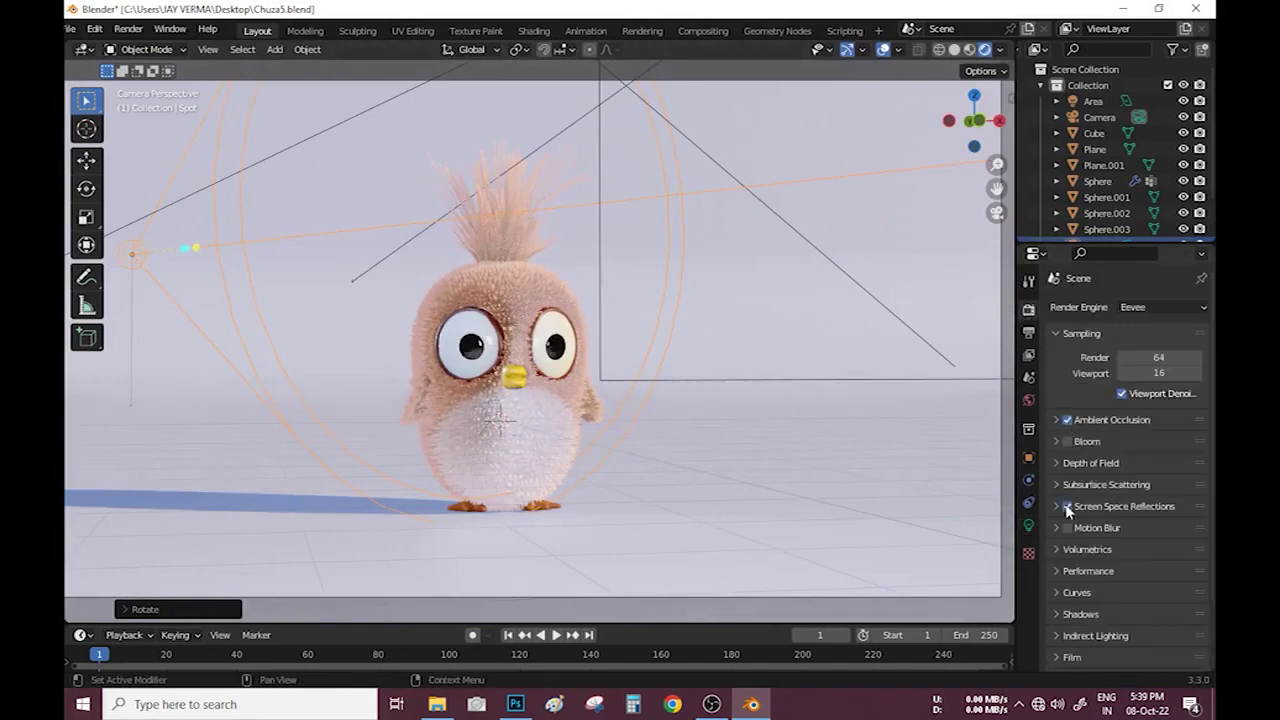
# Switch the render engine to Cycles and save the blend file.
pyautogui.click(1160, 307)
pyautogui.click(1150, 347)
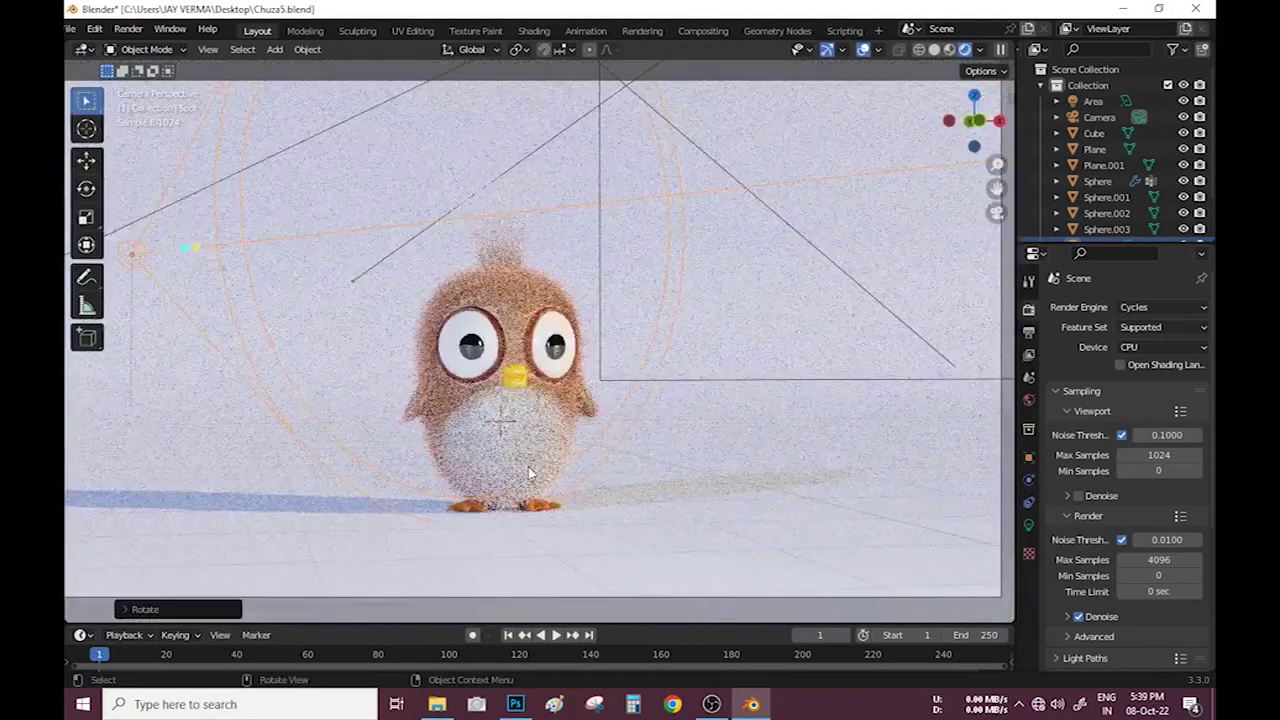
pyautogui.hotkey('ctrl', 's')
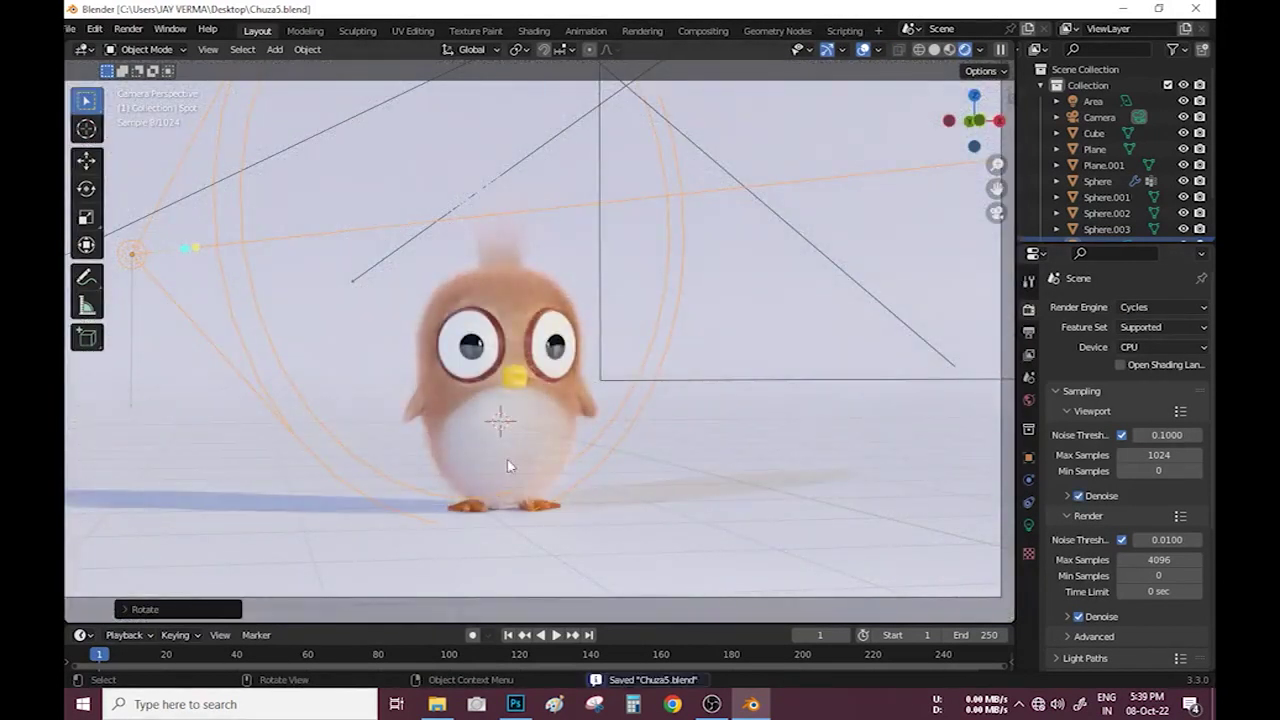
pyautogui.scroll(3, 535, 475)
pyautogui.scroll(-3, 557, 497)
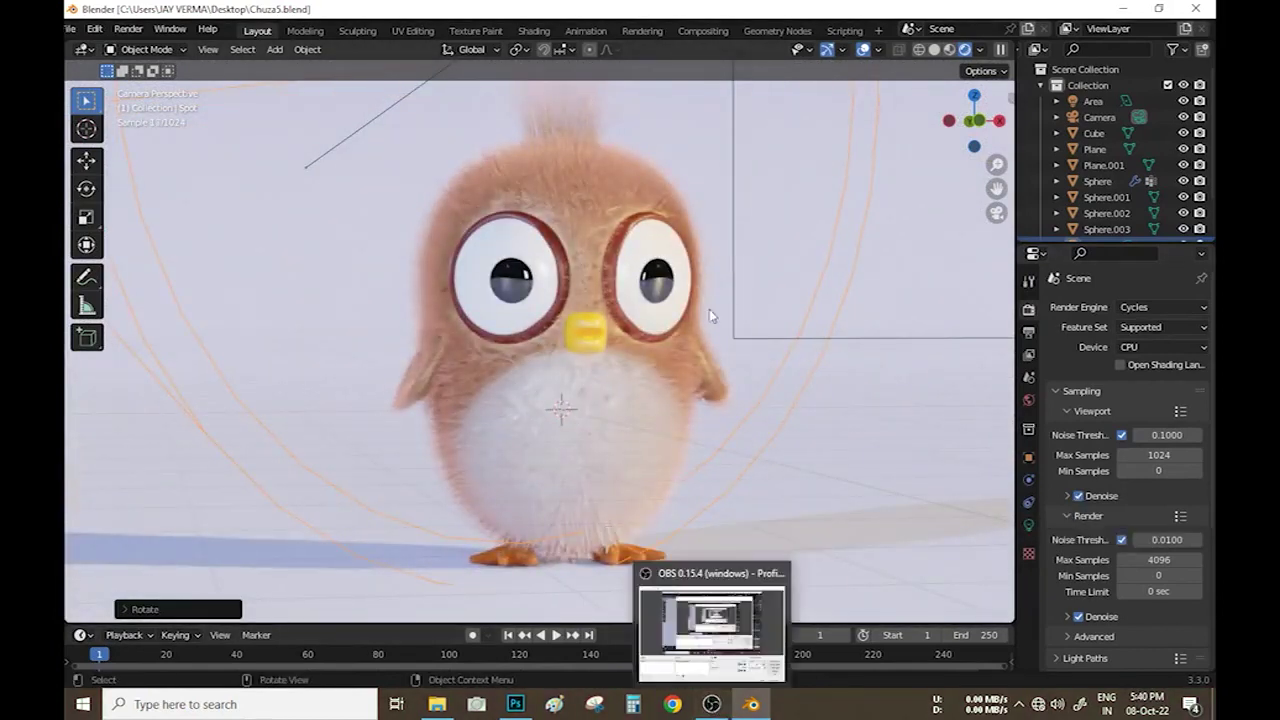
pyautogui.click(1028, 331)
pyautogui.scroll(-2, 1085, 514)
pyautogui.scroll(-2, 1085, 514)
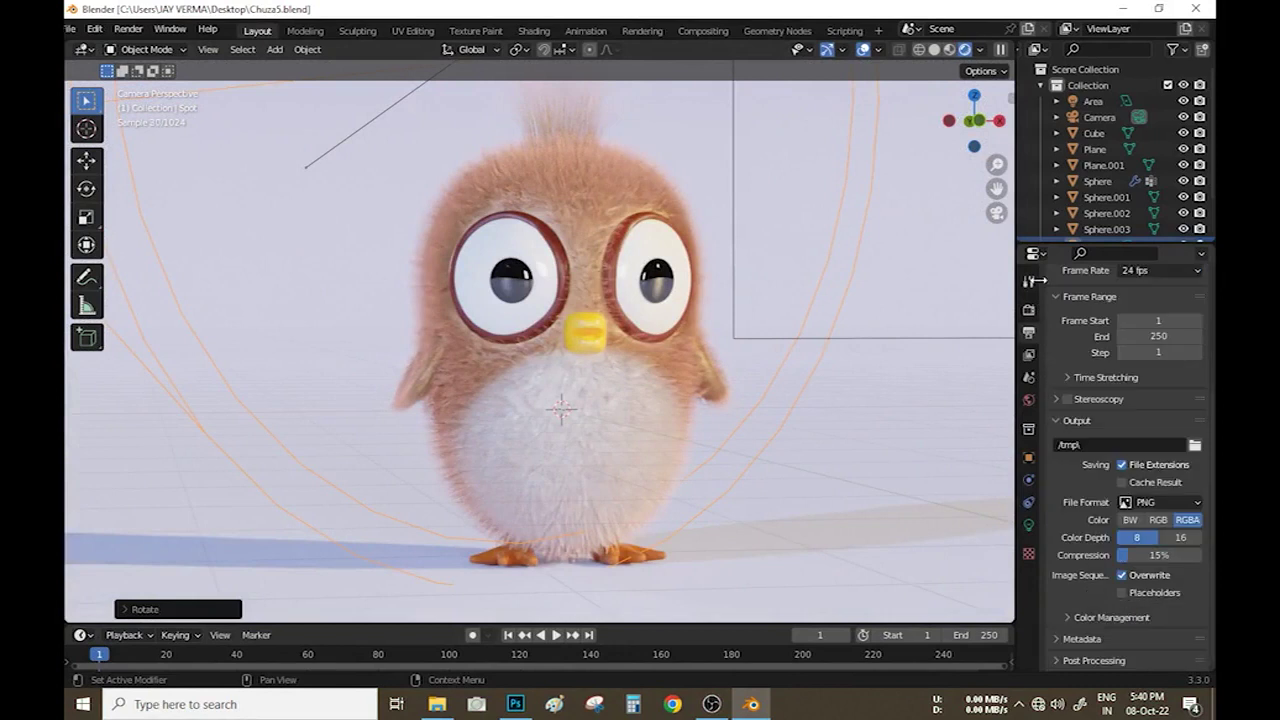
pyautogui.click(1028, 309)
# Set 1000 max samples, then in Photoshop raise contrast to 98 and add Levels.
pyautogui.doubleClick(1150, 377)
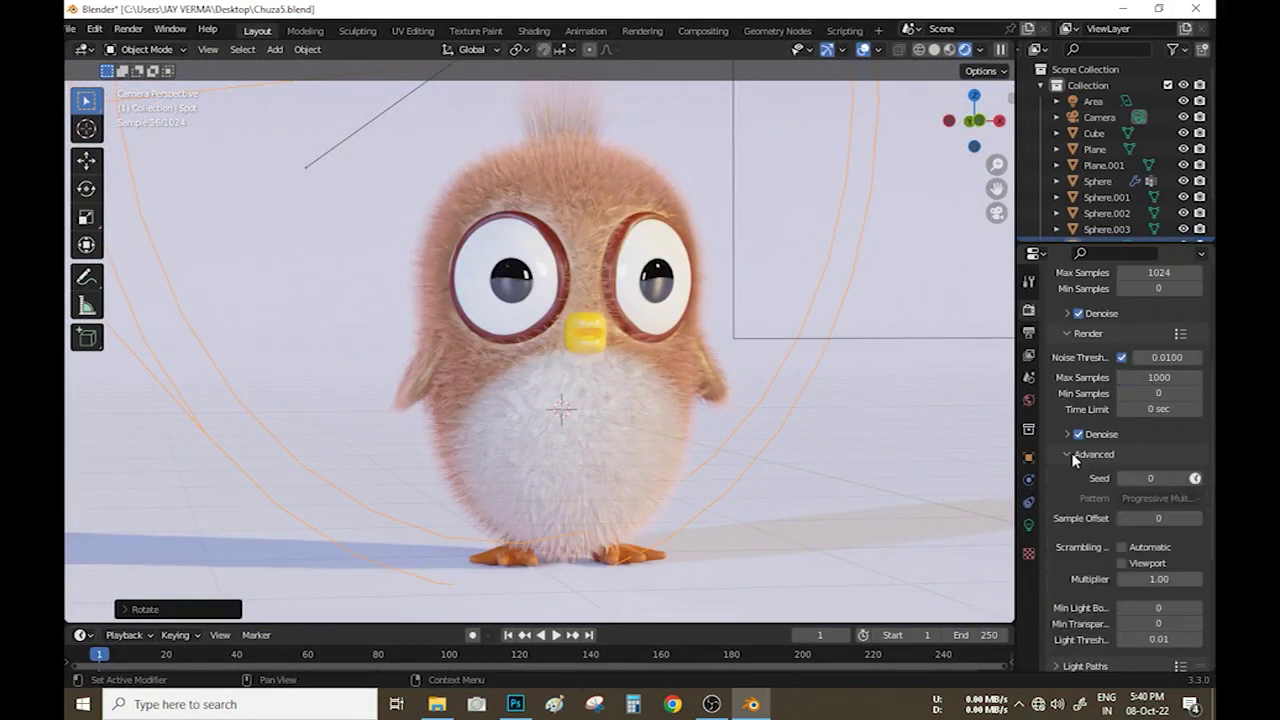
pyautogui.scroll(-6, 1075, 500)
pyautogui.scroll(-3, 1071, 586)
pyautogui.doubleClick(1133, 511)
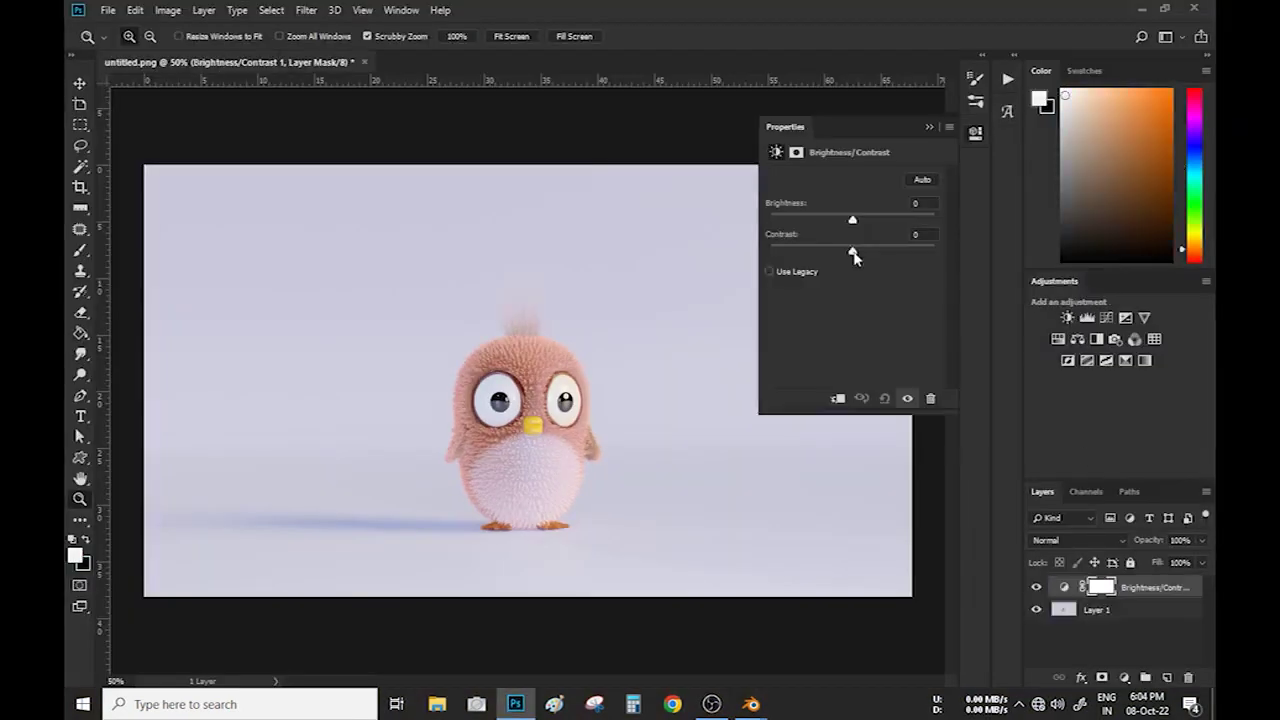
pyautogui.moveTo(851, 251)
pyautogui.mouseDown()
pyautogui.moveTo(932, 257)
pyautogui.moveTo(915, 298)
pyautogui.mouseUp()
pyautogui.click(1087, 317)
# Add a Color Balance layer shifting midtones slightly toward cyan and along magenta-green.
pyautogui.click(1077, 339)
pyautogui.moveTo(829, 216); pyautogui.dragTo(822, 224)
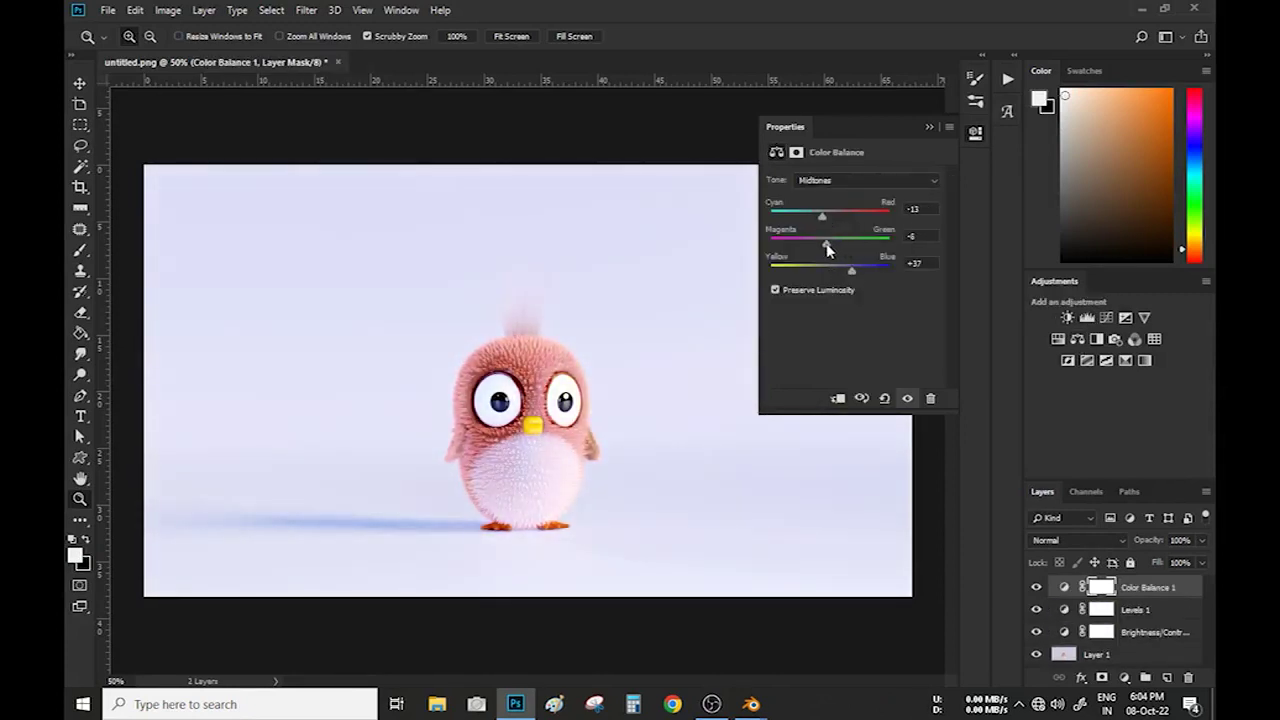
pyautogui.moveTo(830, 243); pyautogui.dragTo(845, 243)
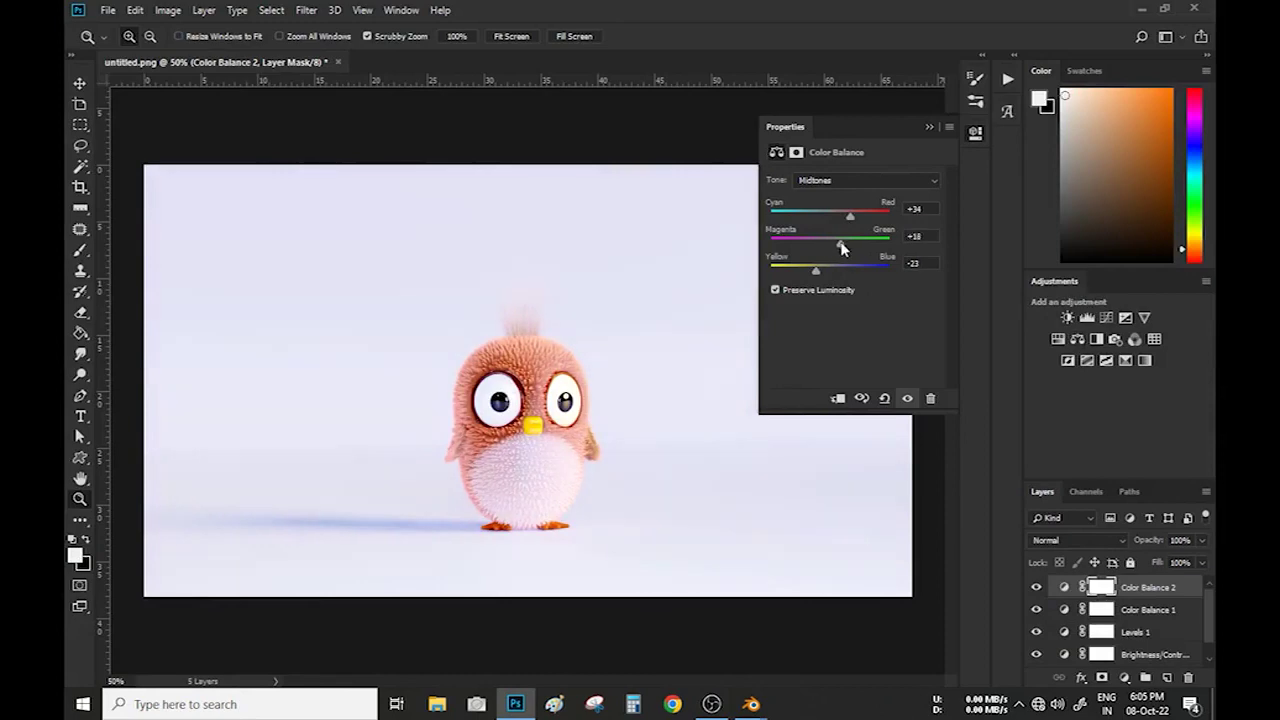
pyautogui.click(1148, 513)
# Draw a radial gradient outward from the owl and blend that layer in Overlay mode.
pyautogui.press('g')
pyautogui.click(150, 36)
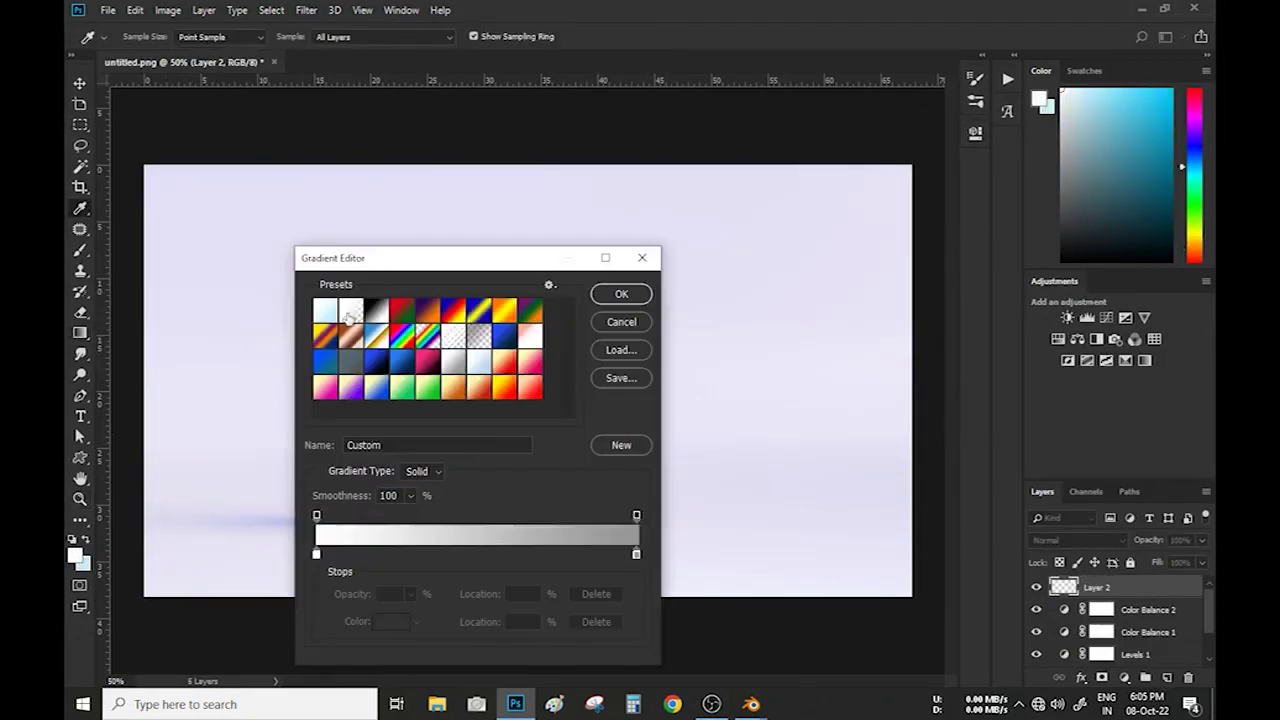
pyautogui.doubleClick(314, 549)
pyautogui.click(1066, 366)
pyautogui.click(620, 291)
pyautogui.moveTo(536, 418); pyautogui.dragTo(894, 420)
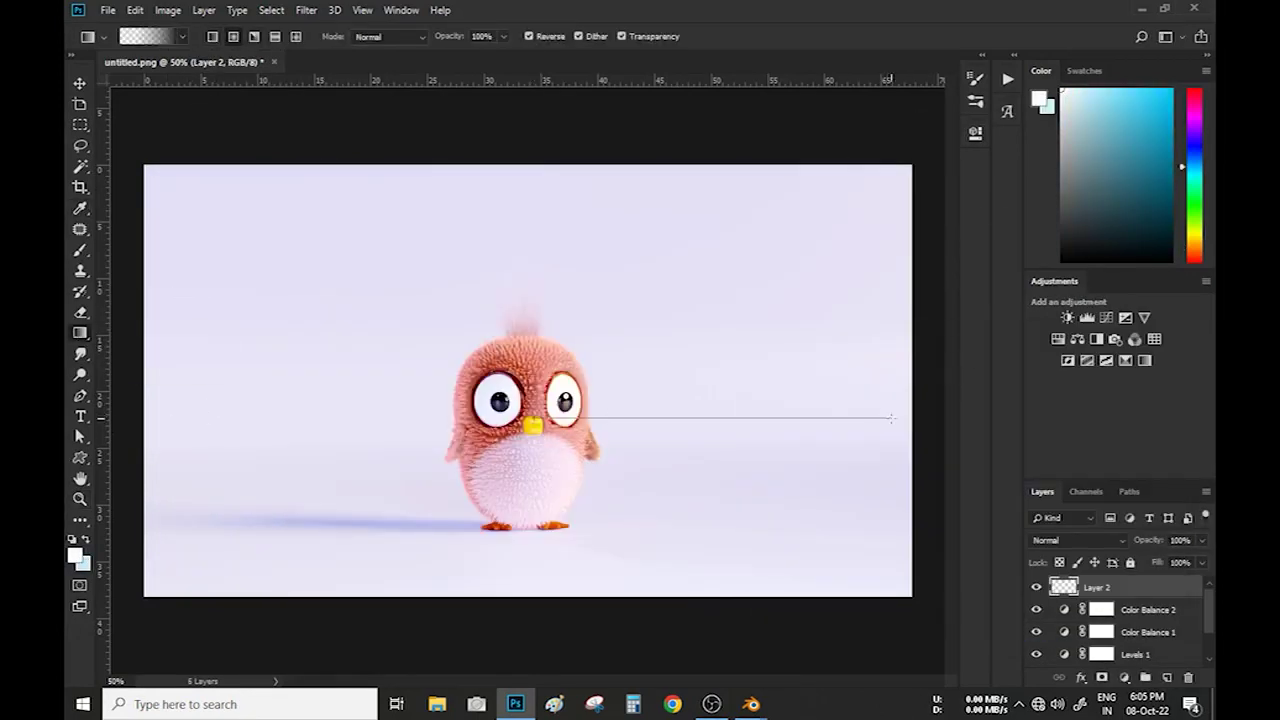
pyautogui.click(1108, 545)
pyautogui.click(1130, 443)
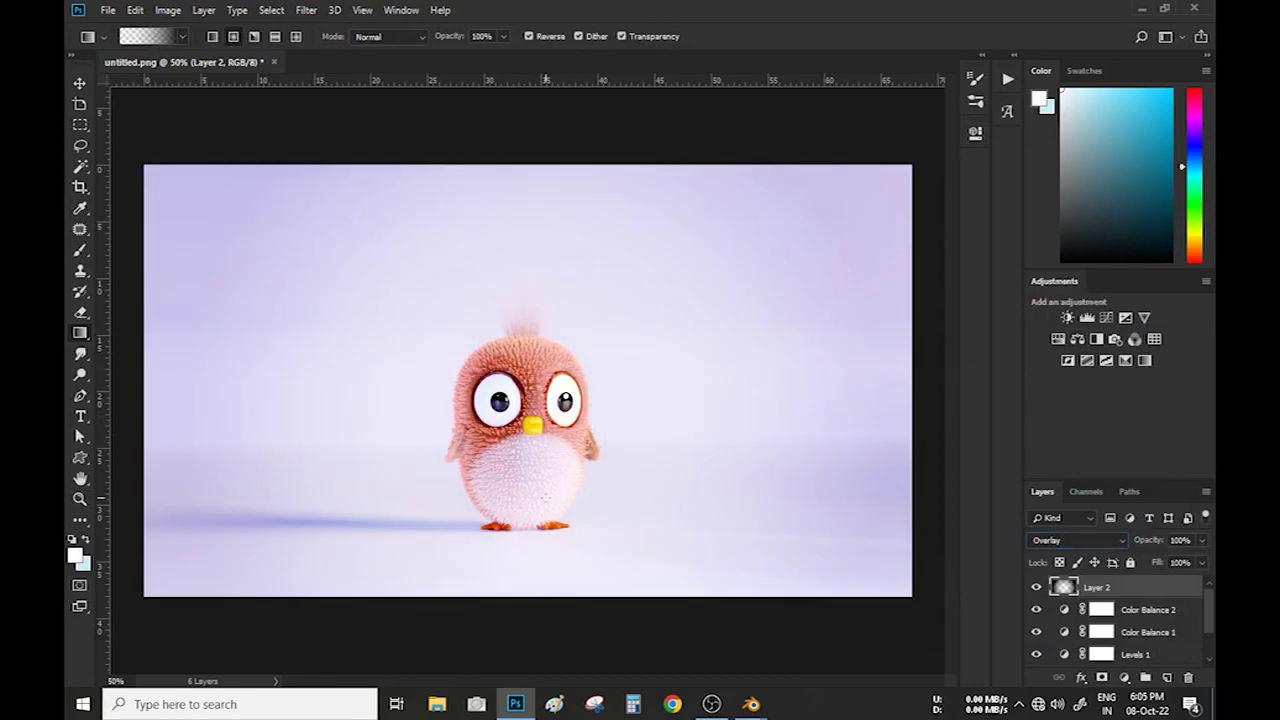
# Fit the image on screen and Save As under the name 'Render Final'.
pyautogui.press('z')
pyautogui.click(457, 36)
pyautogui.click(510, 36)
pyautogui.hotkey('ctrl', 'shift', 's')
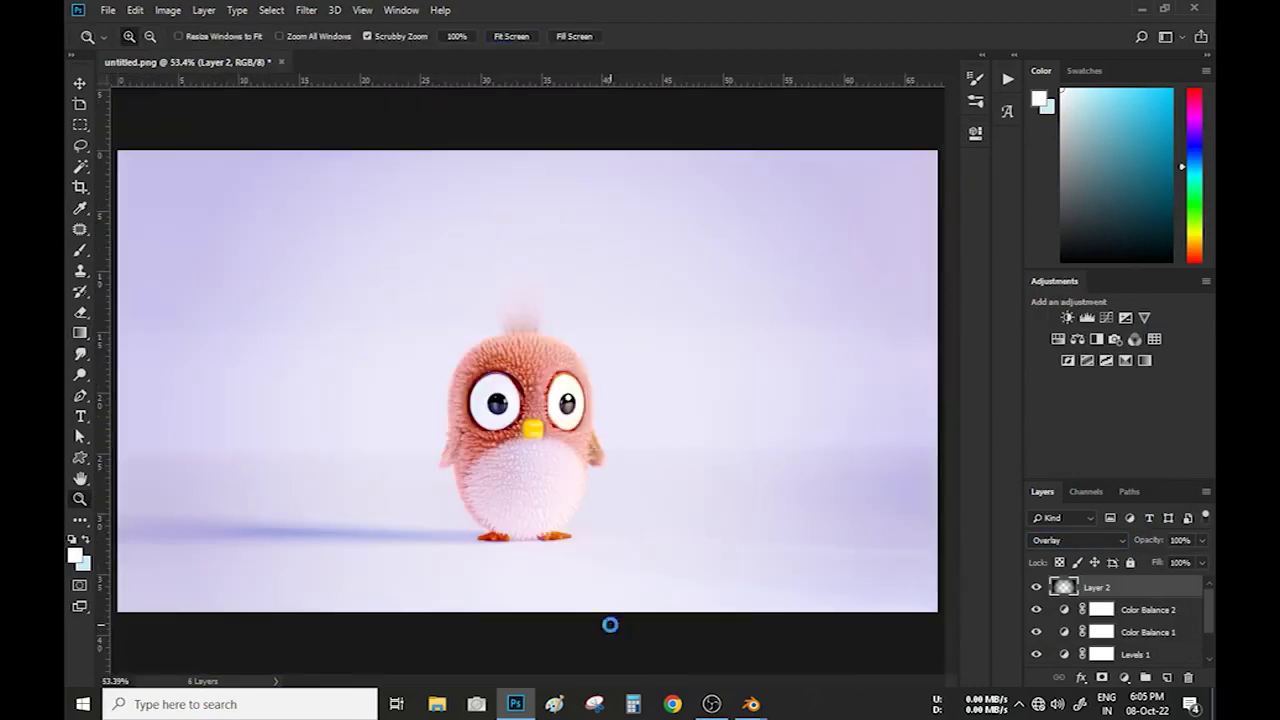
pyautogui.write('Render Final')
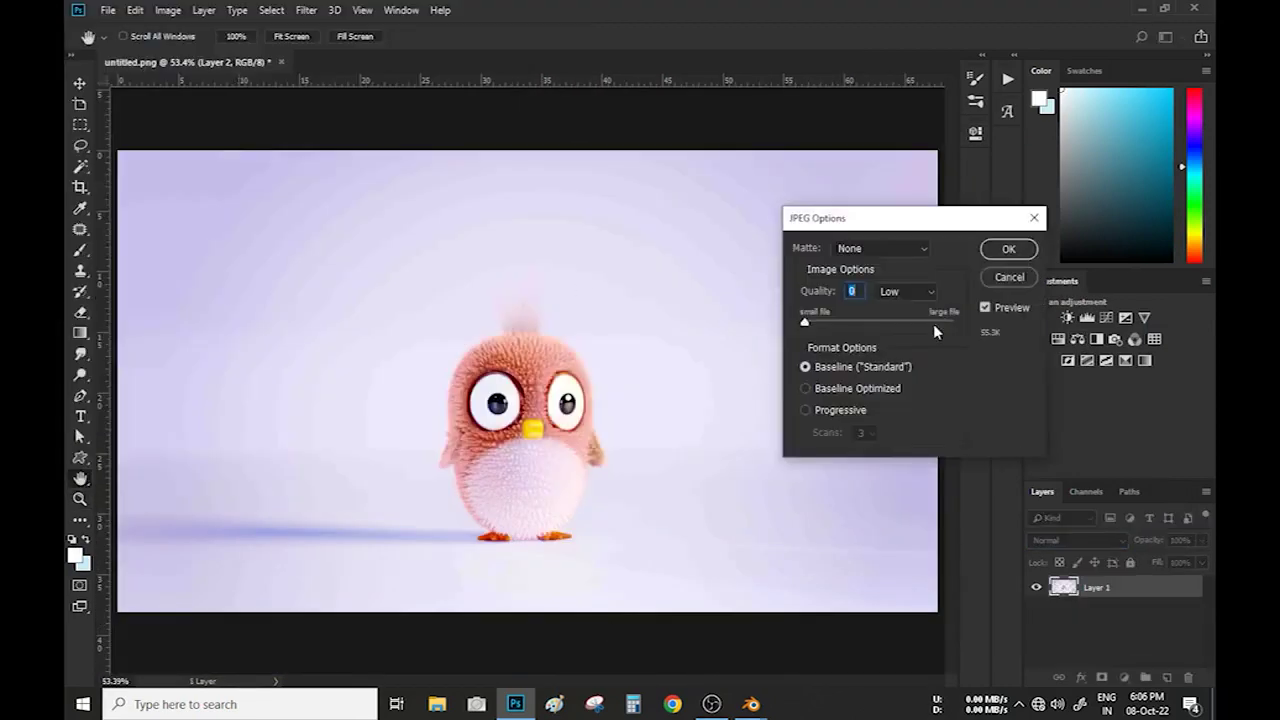